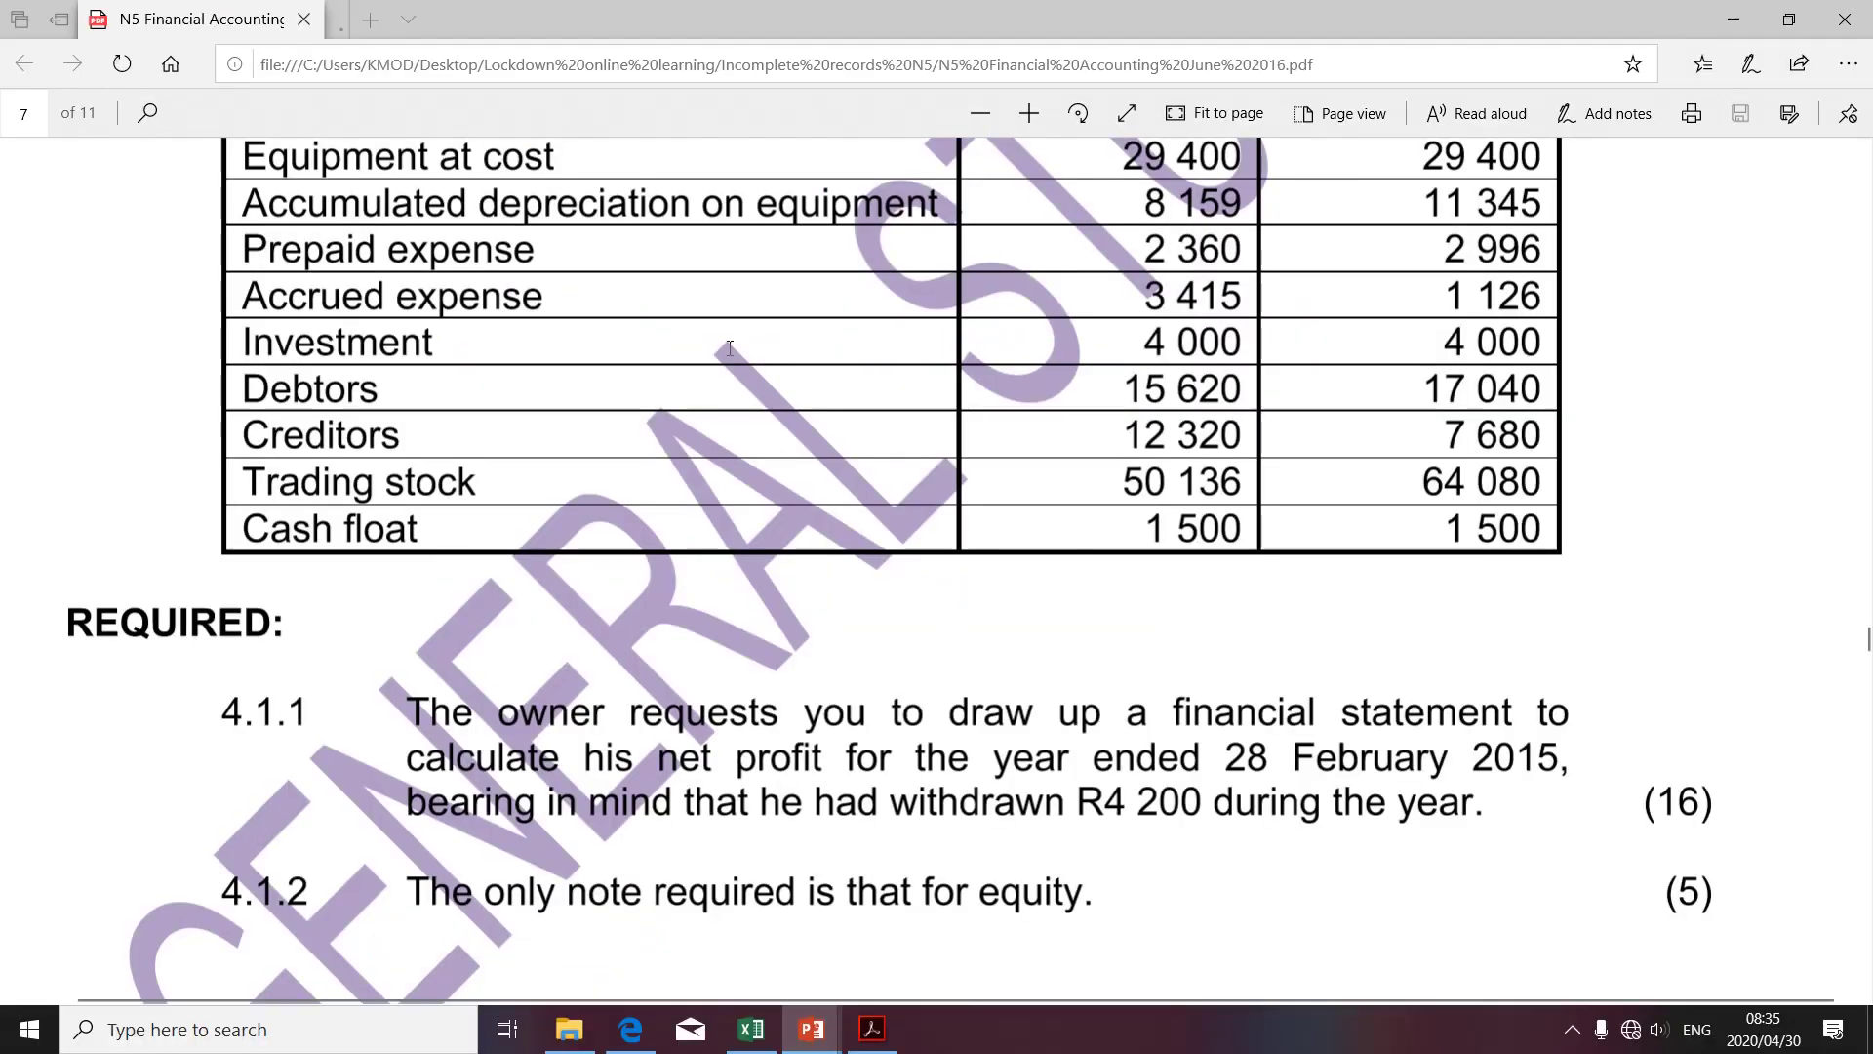
Read Question 4.1 and its 2014 and 2015 financial data, highlighting the question heading, "Corx Traders" and "28 February 2014"
{"action": "left_click", "coordinate": [181, 20]}
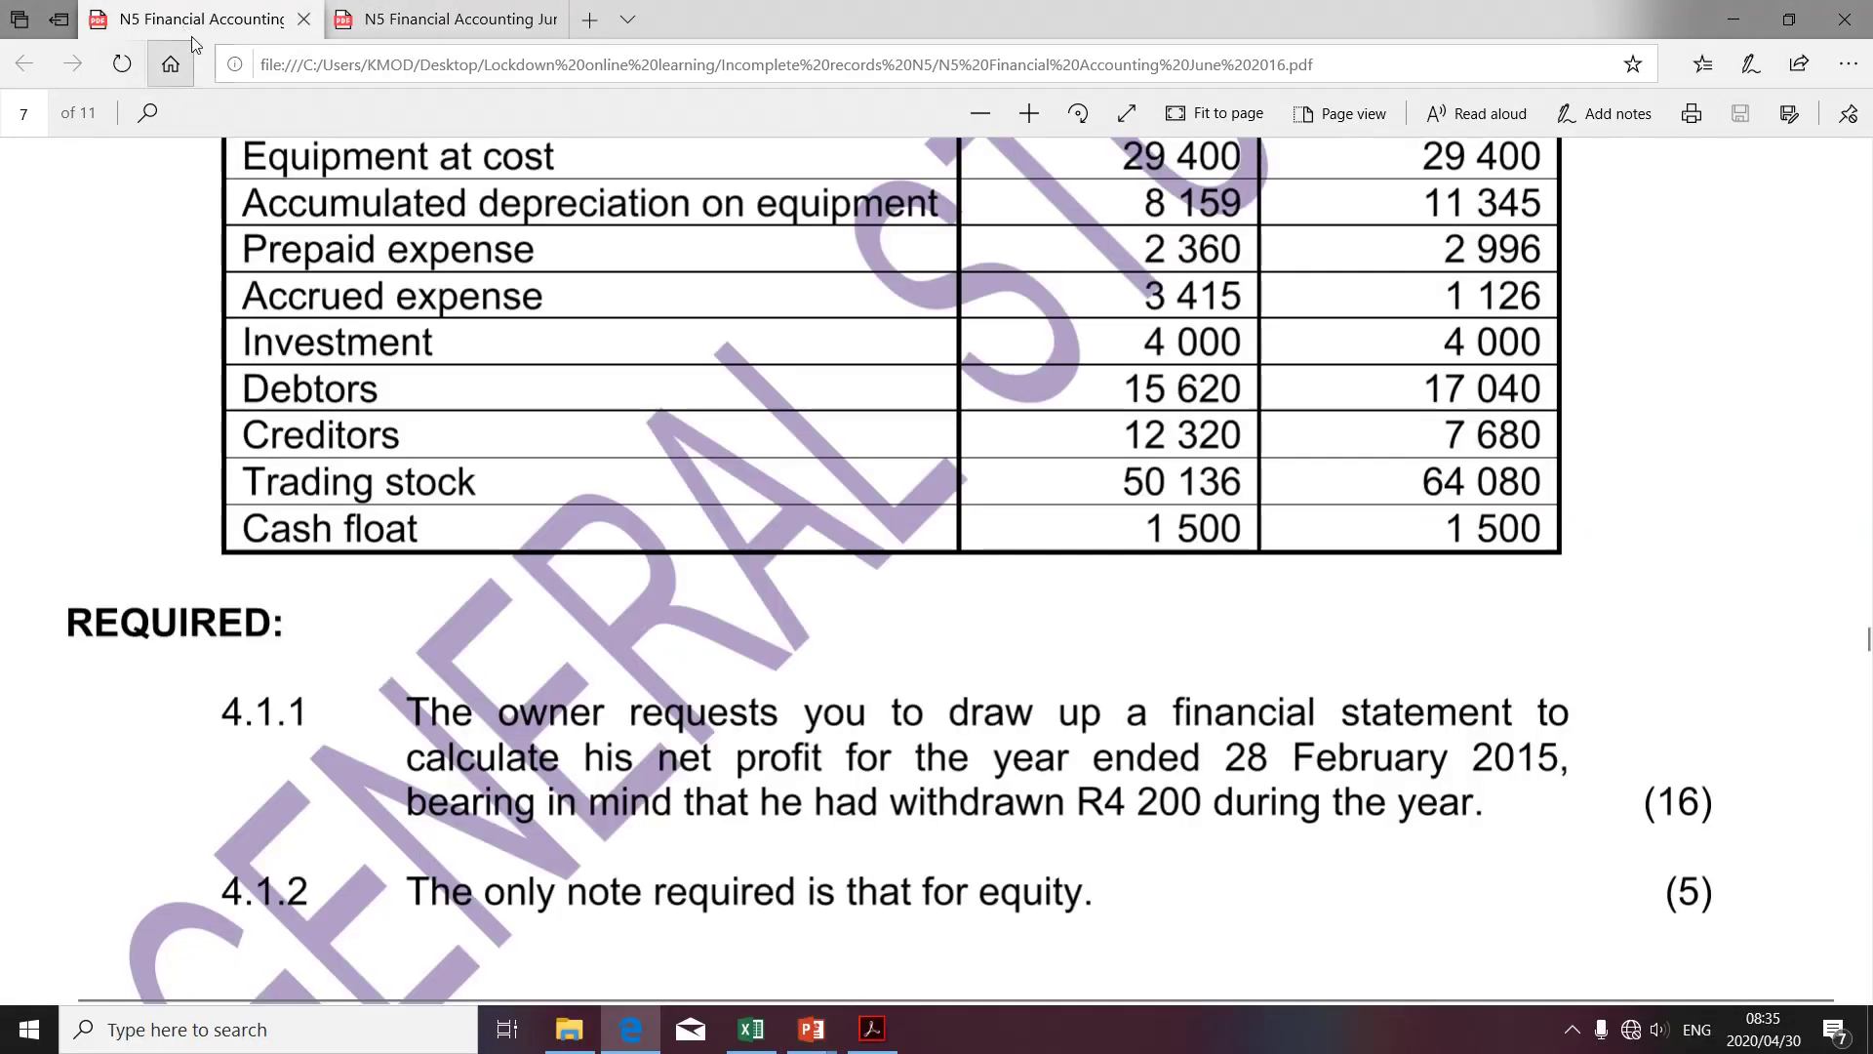
{"action": "scroll", "coordinate": [418, 276], "scroll_direction": "up", "scroll_amount": 8}
{"action": "scroll", "coordinate": [419, 276], "scroll_direction": "down", "scroll_amount": 1}
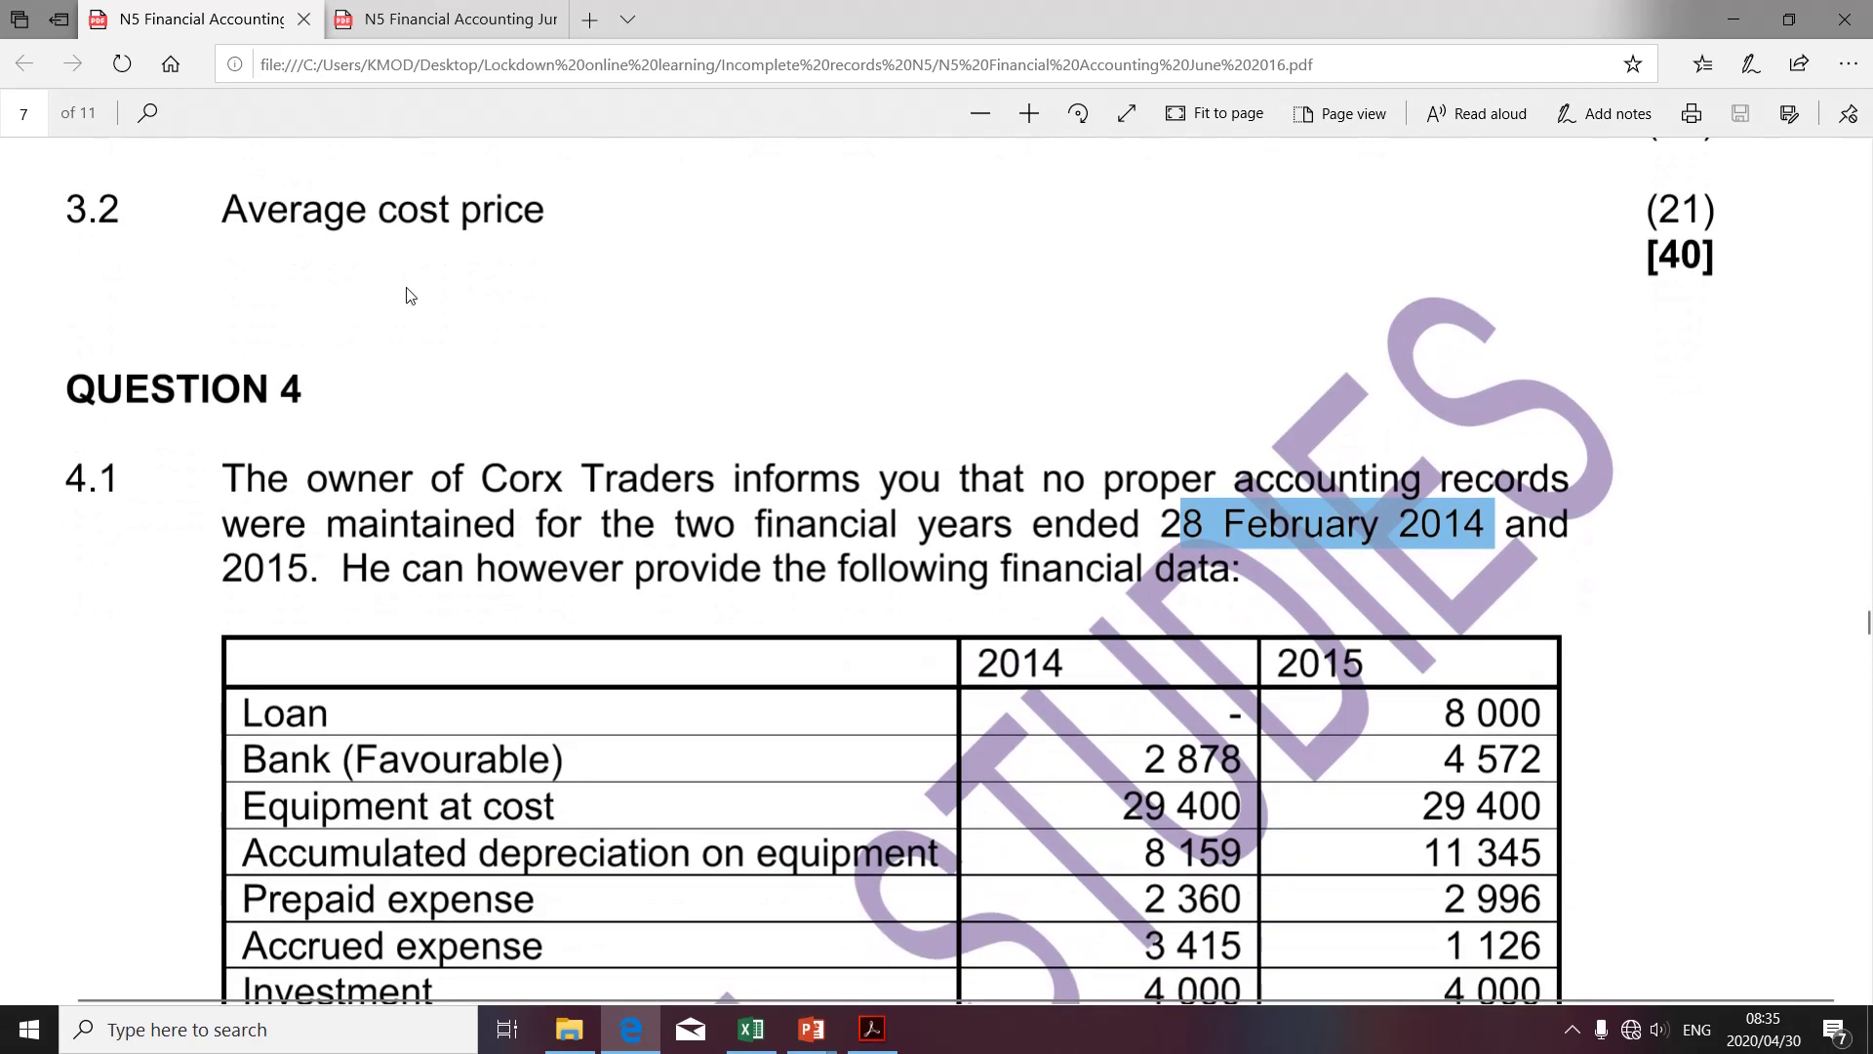
{"action": "triple_click", "coordinate": [306, 397]}
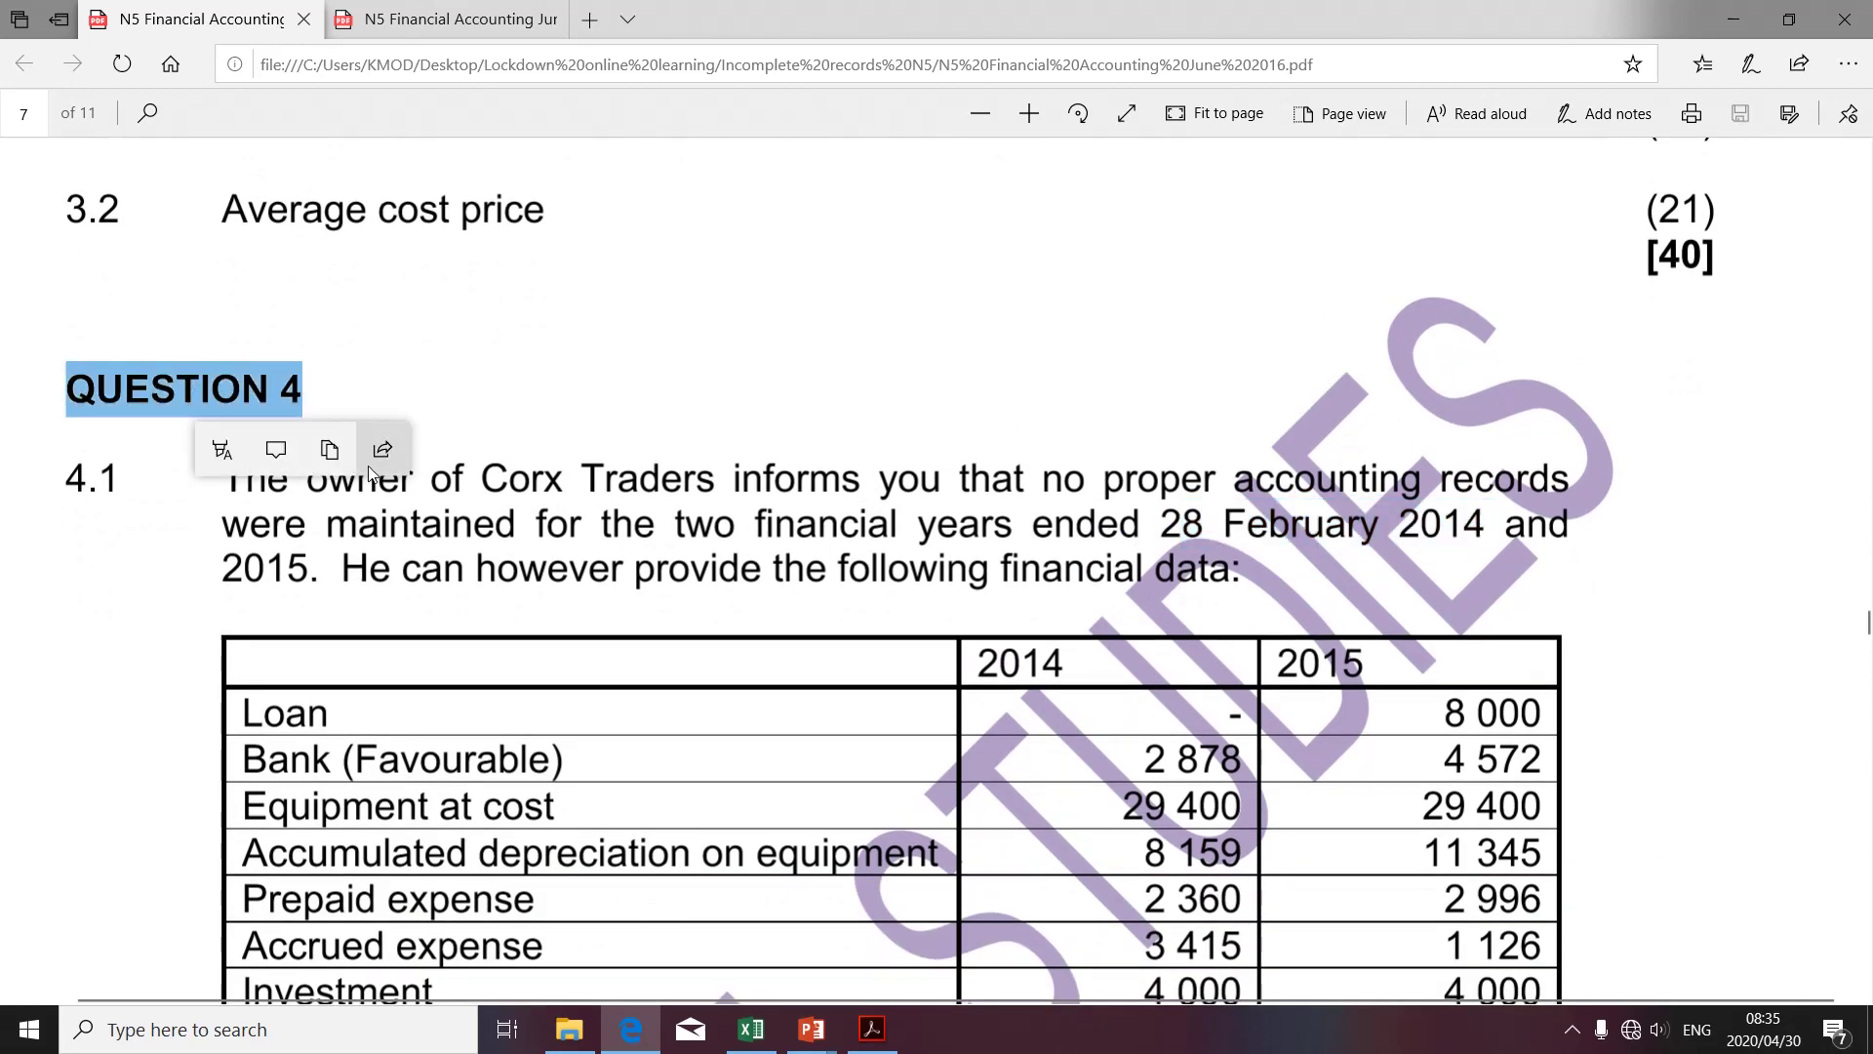
{"action": "left_click_drag", "start_coordinate": [501, 474], "coordinate": [723, 479]}
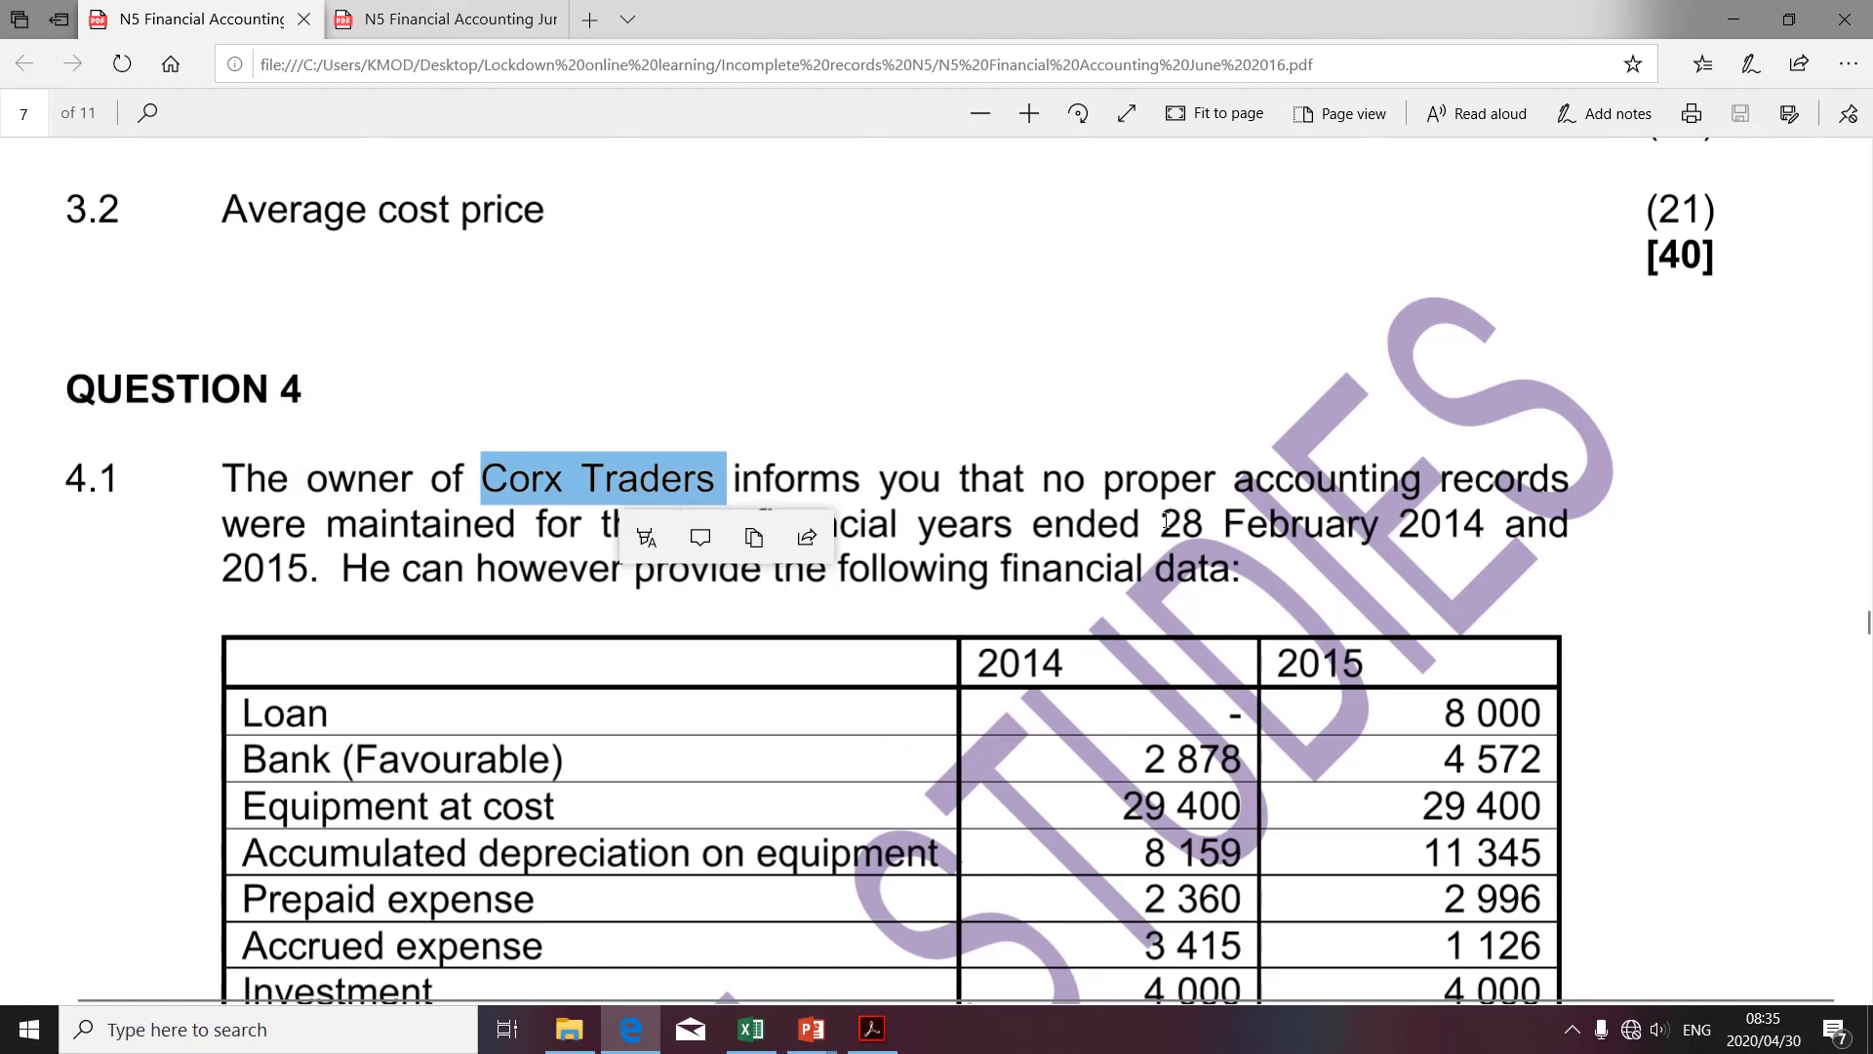
{"action": "left_click_drag", "start_coordinate": [1164, 521], "coordinate": [1424, 522]}
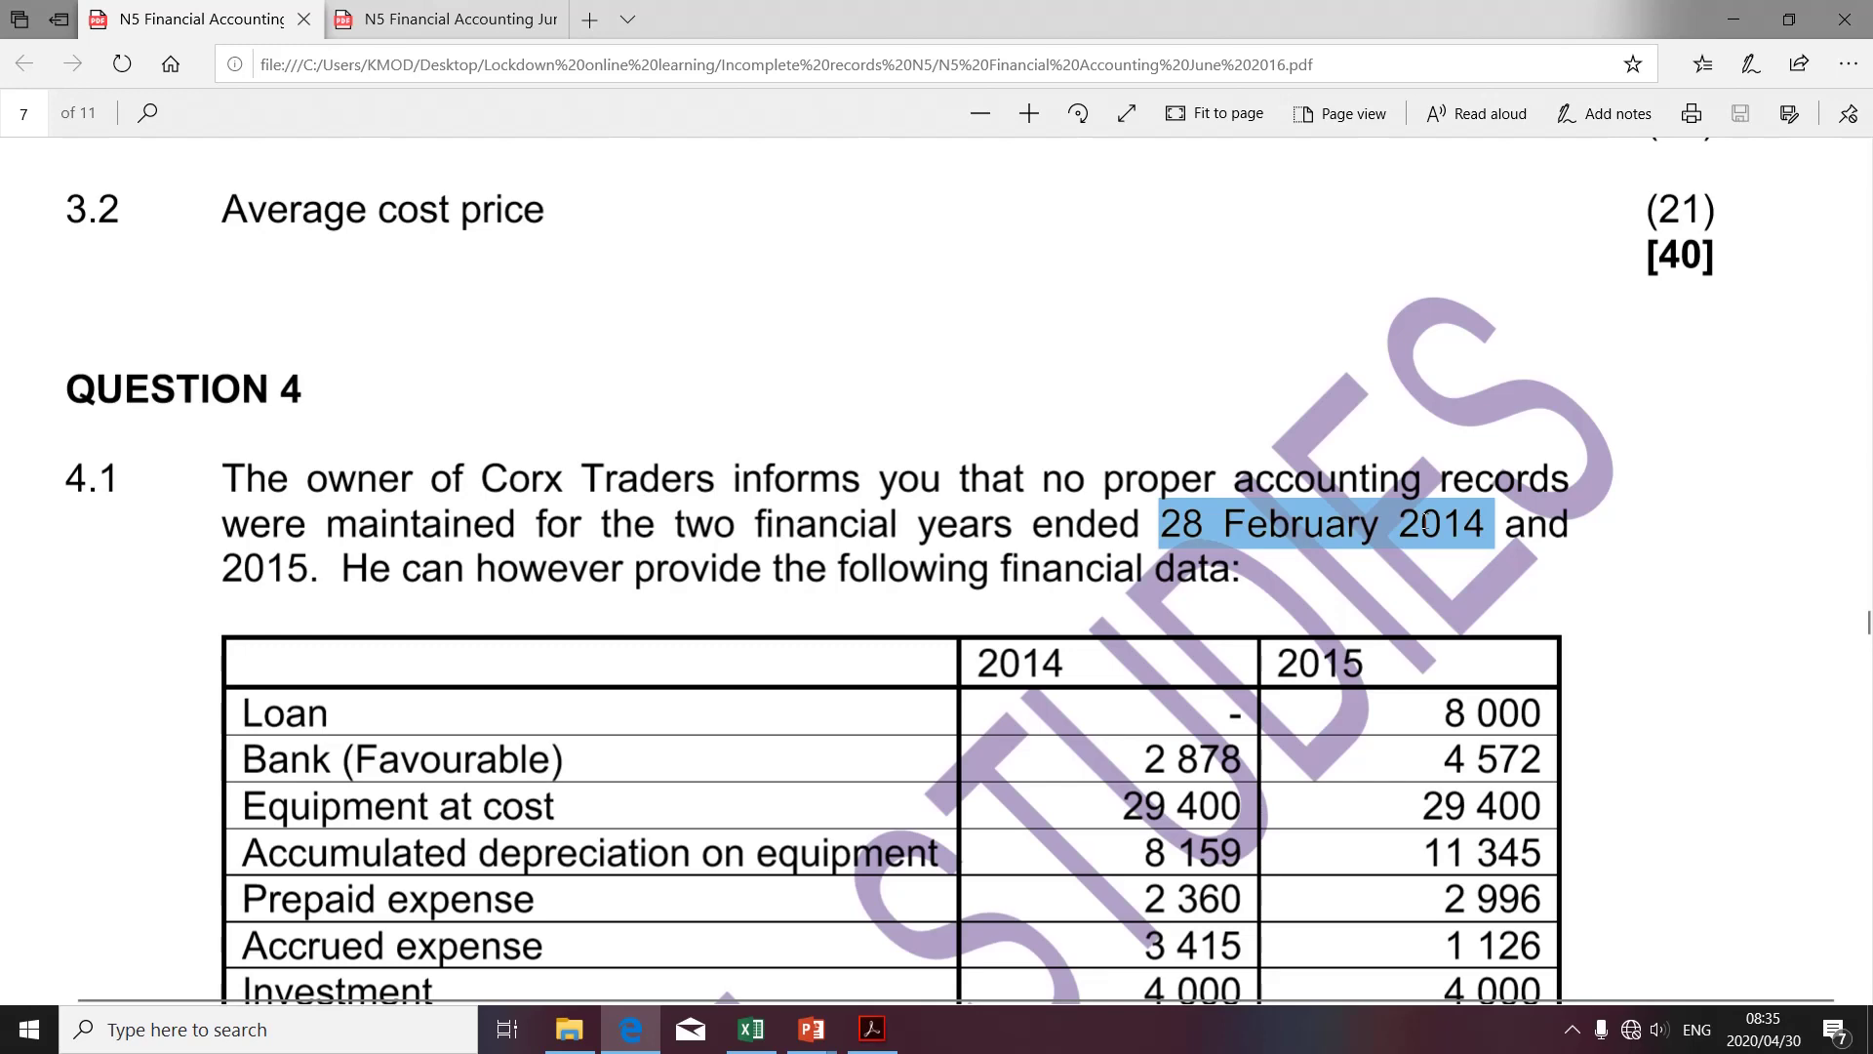
{"action": "scroll", "coordinate": [1327, 617], "scroll_direction": "down", "scroll_amount": 4}
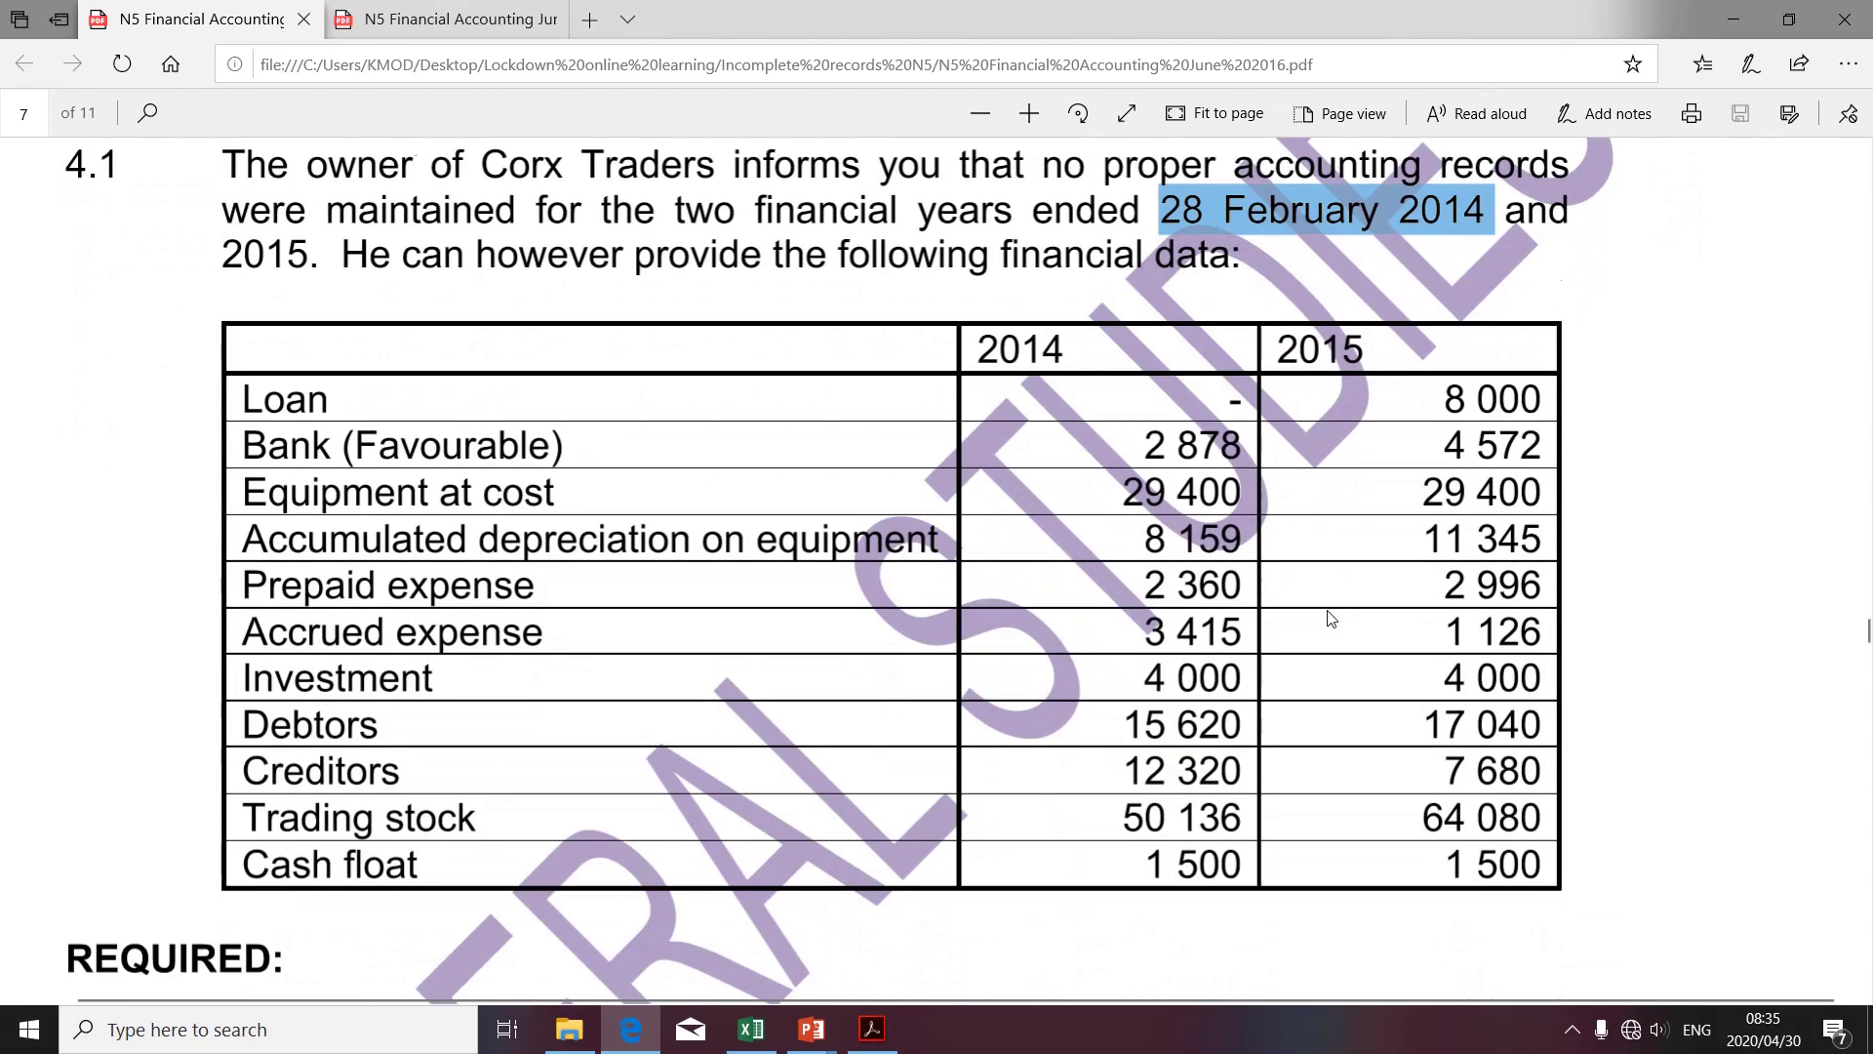
{"action": "scroll", "coordinate": [1326, 618], "scroll_direction": "down", "scroll_amount": 5}
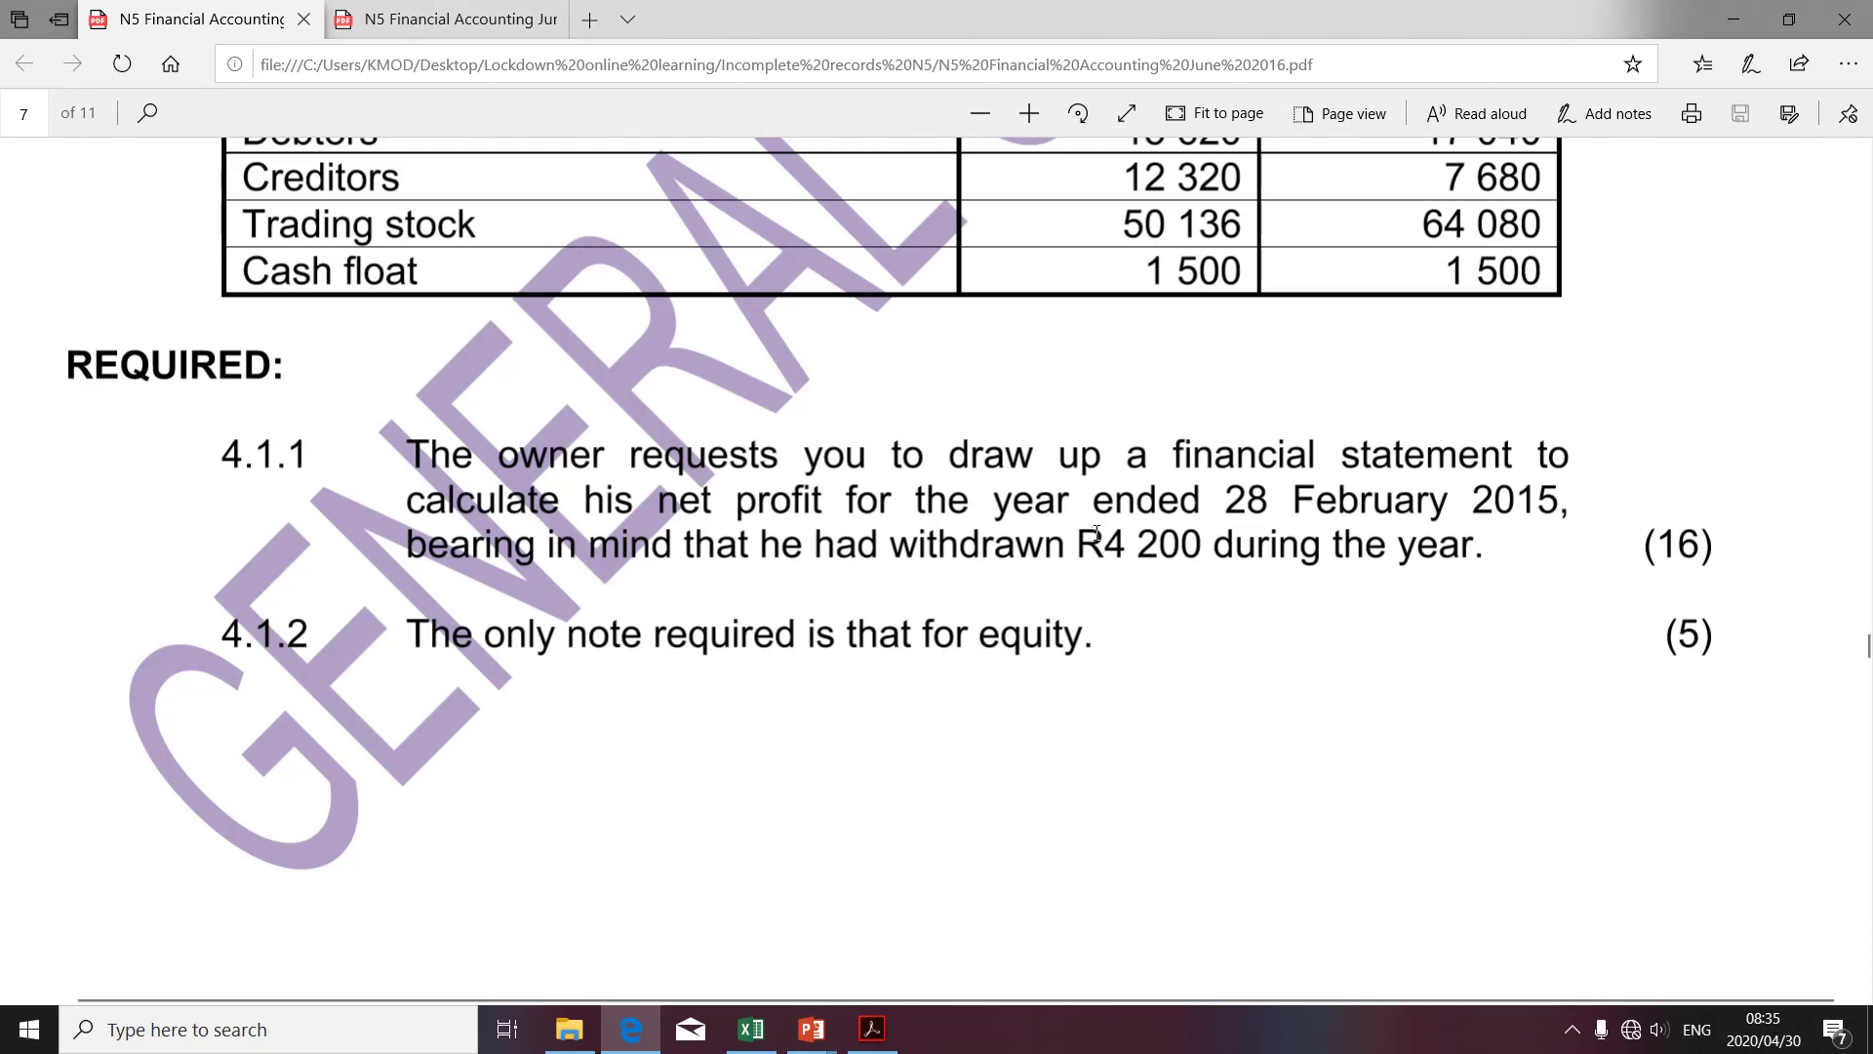
Highlight "financial statement" in requirement 4.1.1 and examine the financial data table it refers to
{"action": "left_click_drag", "start_coordinate": [1182, 454], "coordinate": [1518, 456]}
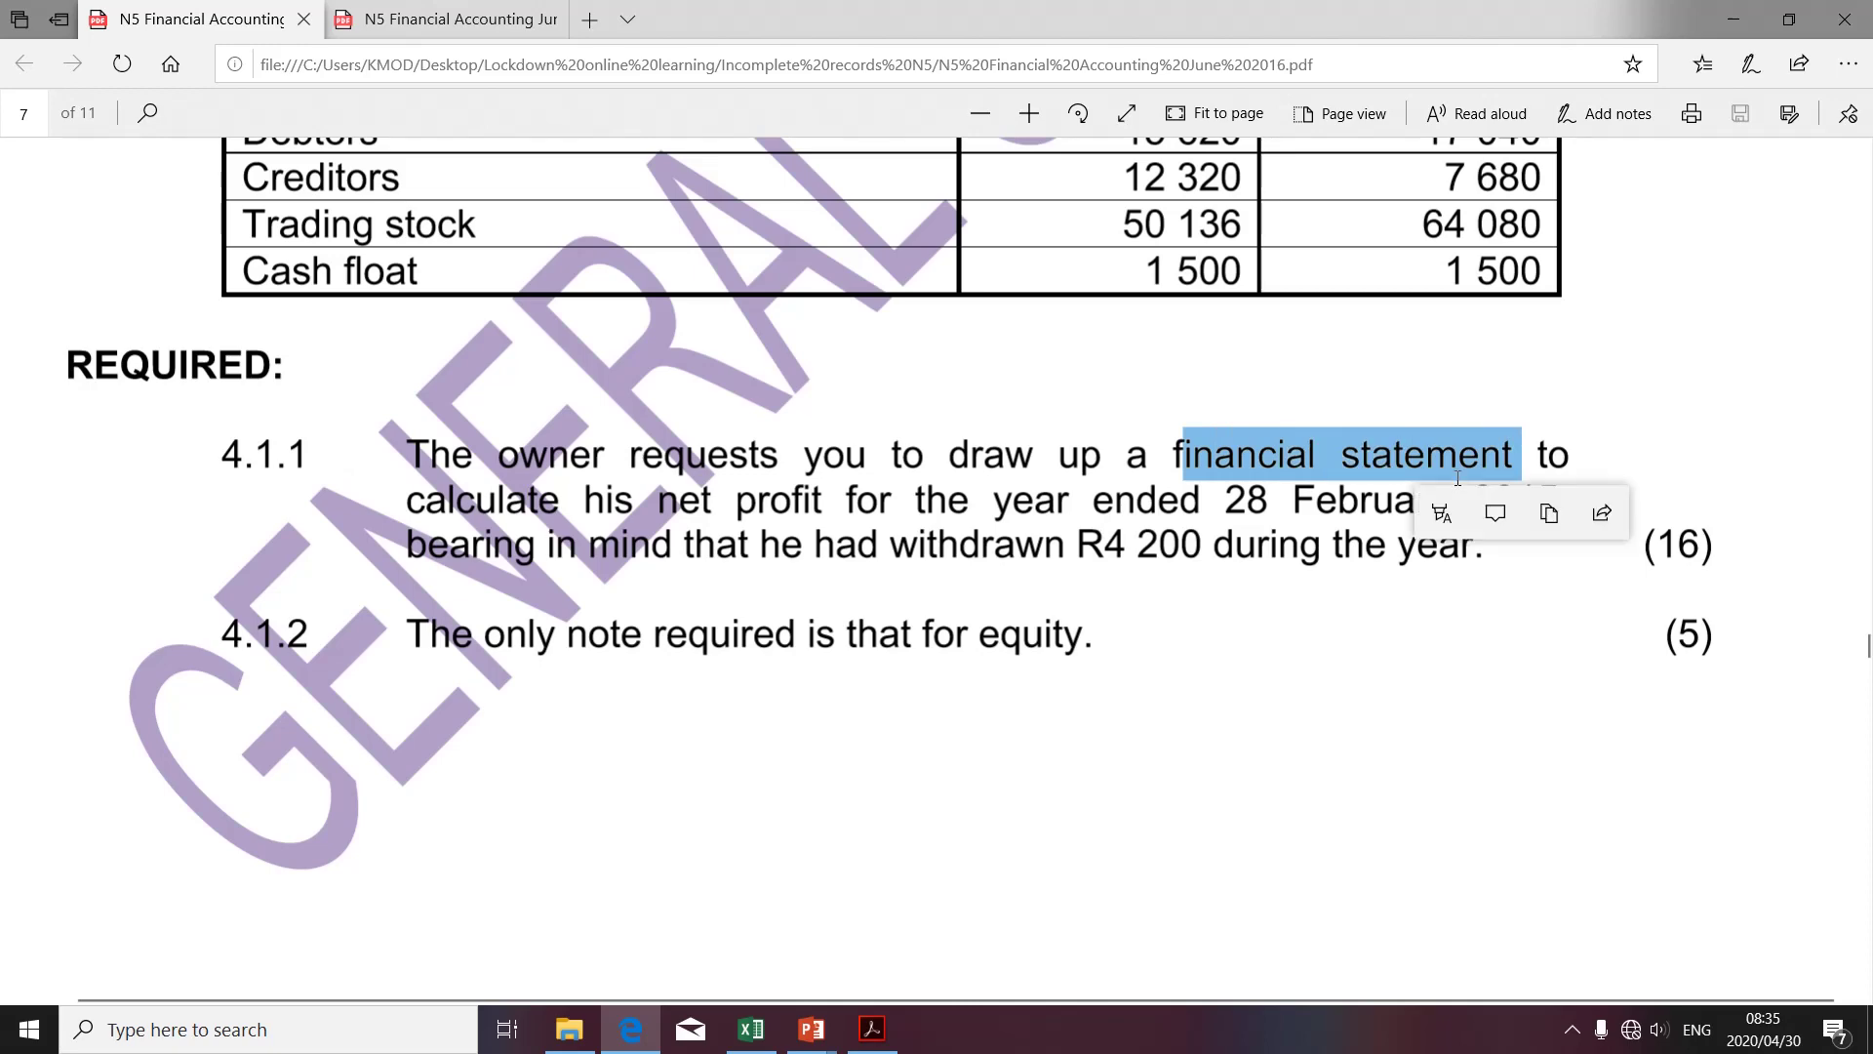
{"action": "scroll", "coordinate": [1461, 475], "scroll_direction": "up", "scroll_amount": 4}
{"action": "scroll", "coordinate": [1460, 476], "scroll_direction": "up", "scroll_amount": 1}
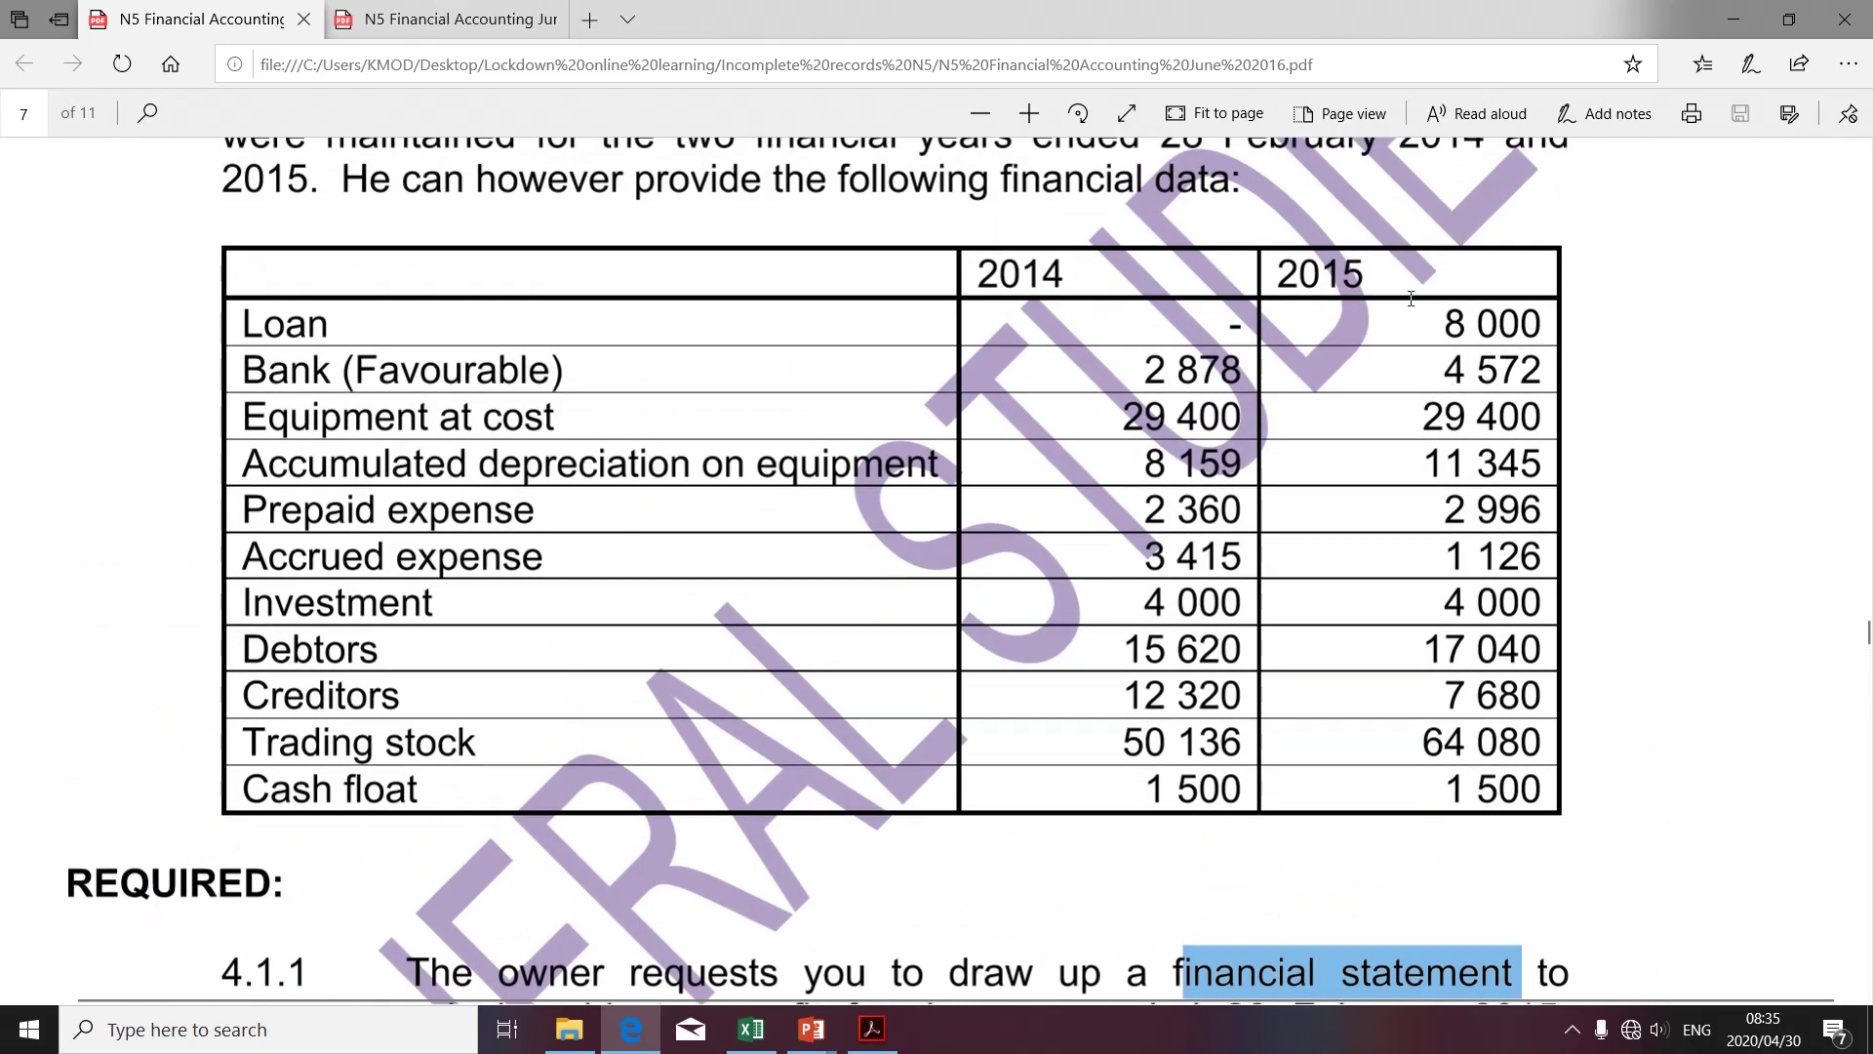
{"action": "scroll", "coordinate": [1410, 297], "scroll_direction": "down", "scroll_amount": 3}
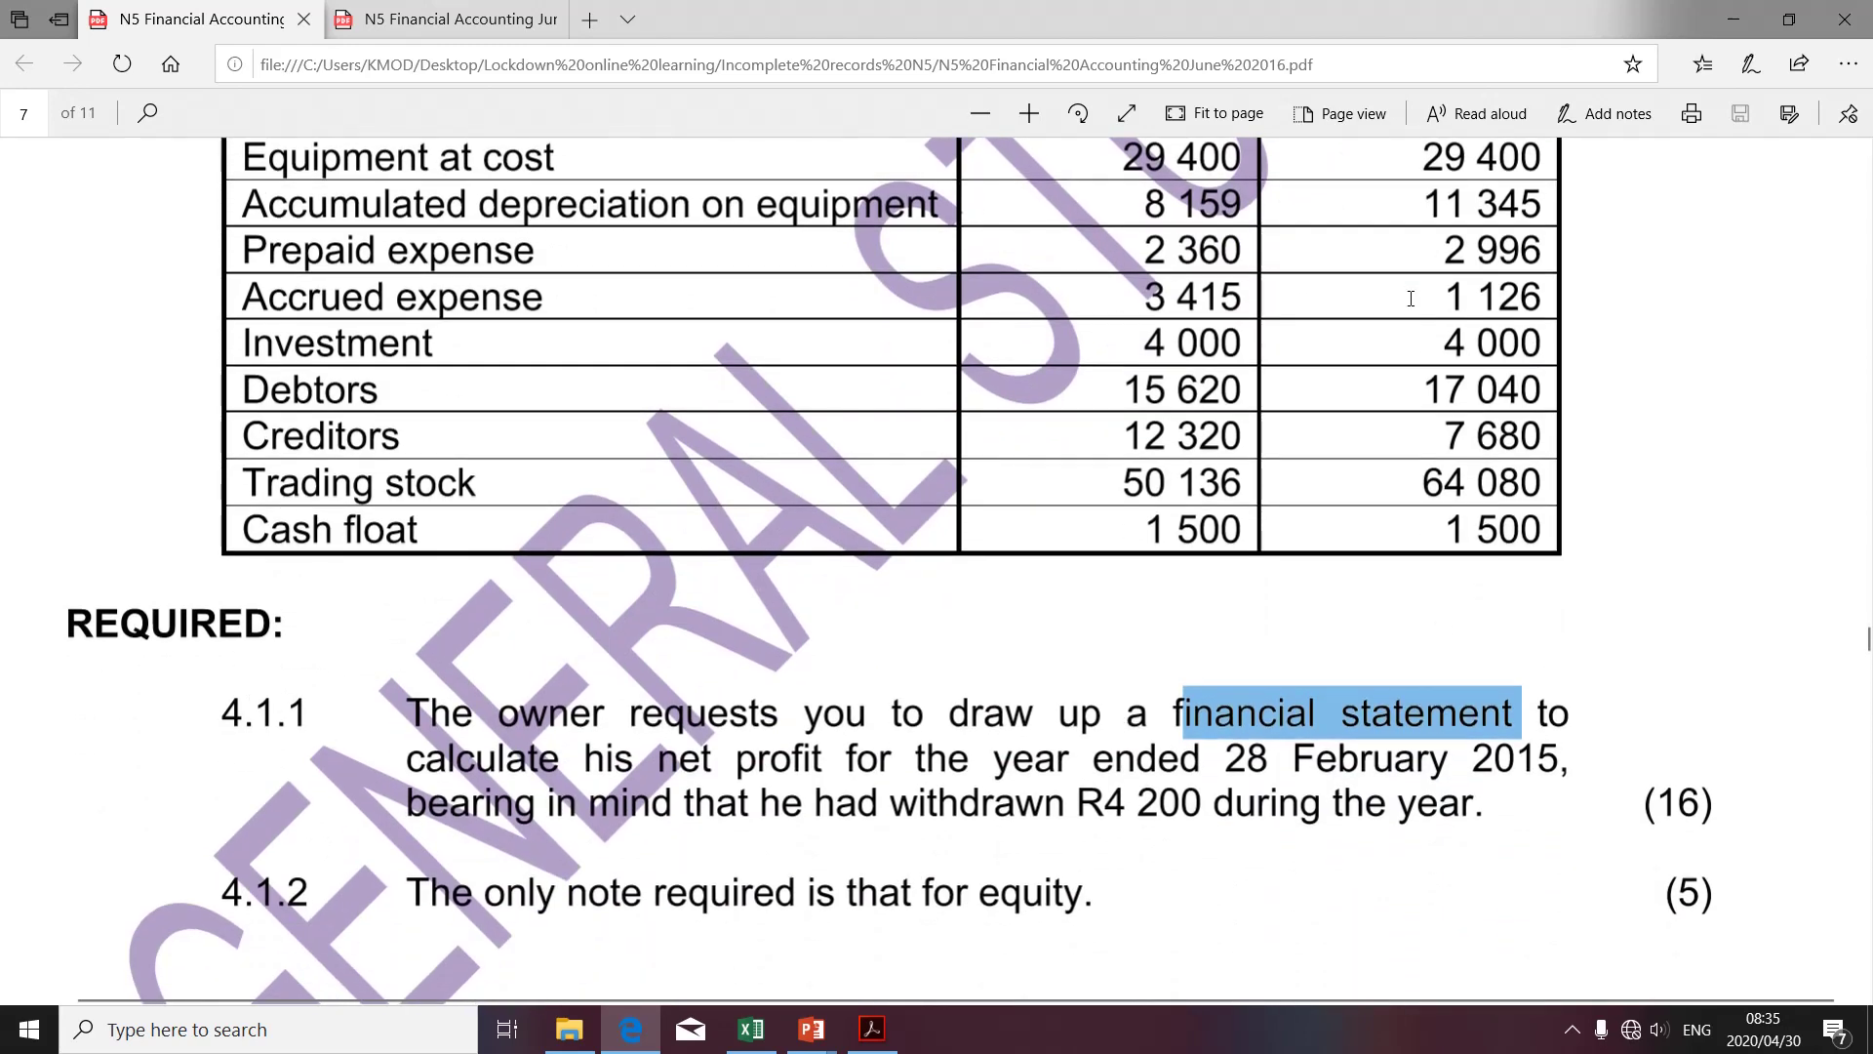
{"action": "scroll", "coordinate": [1411, 297], "scroll_direction": "down", "scroll_amount": 1}
{"action": "scroll", "coordinate": [1411, 298], "scroll_direction": "up", "scroll_amount": 3}
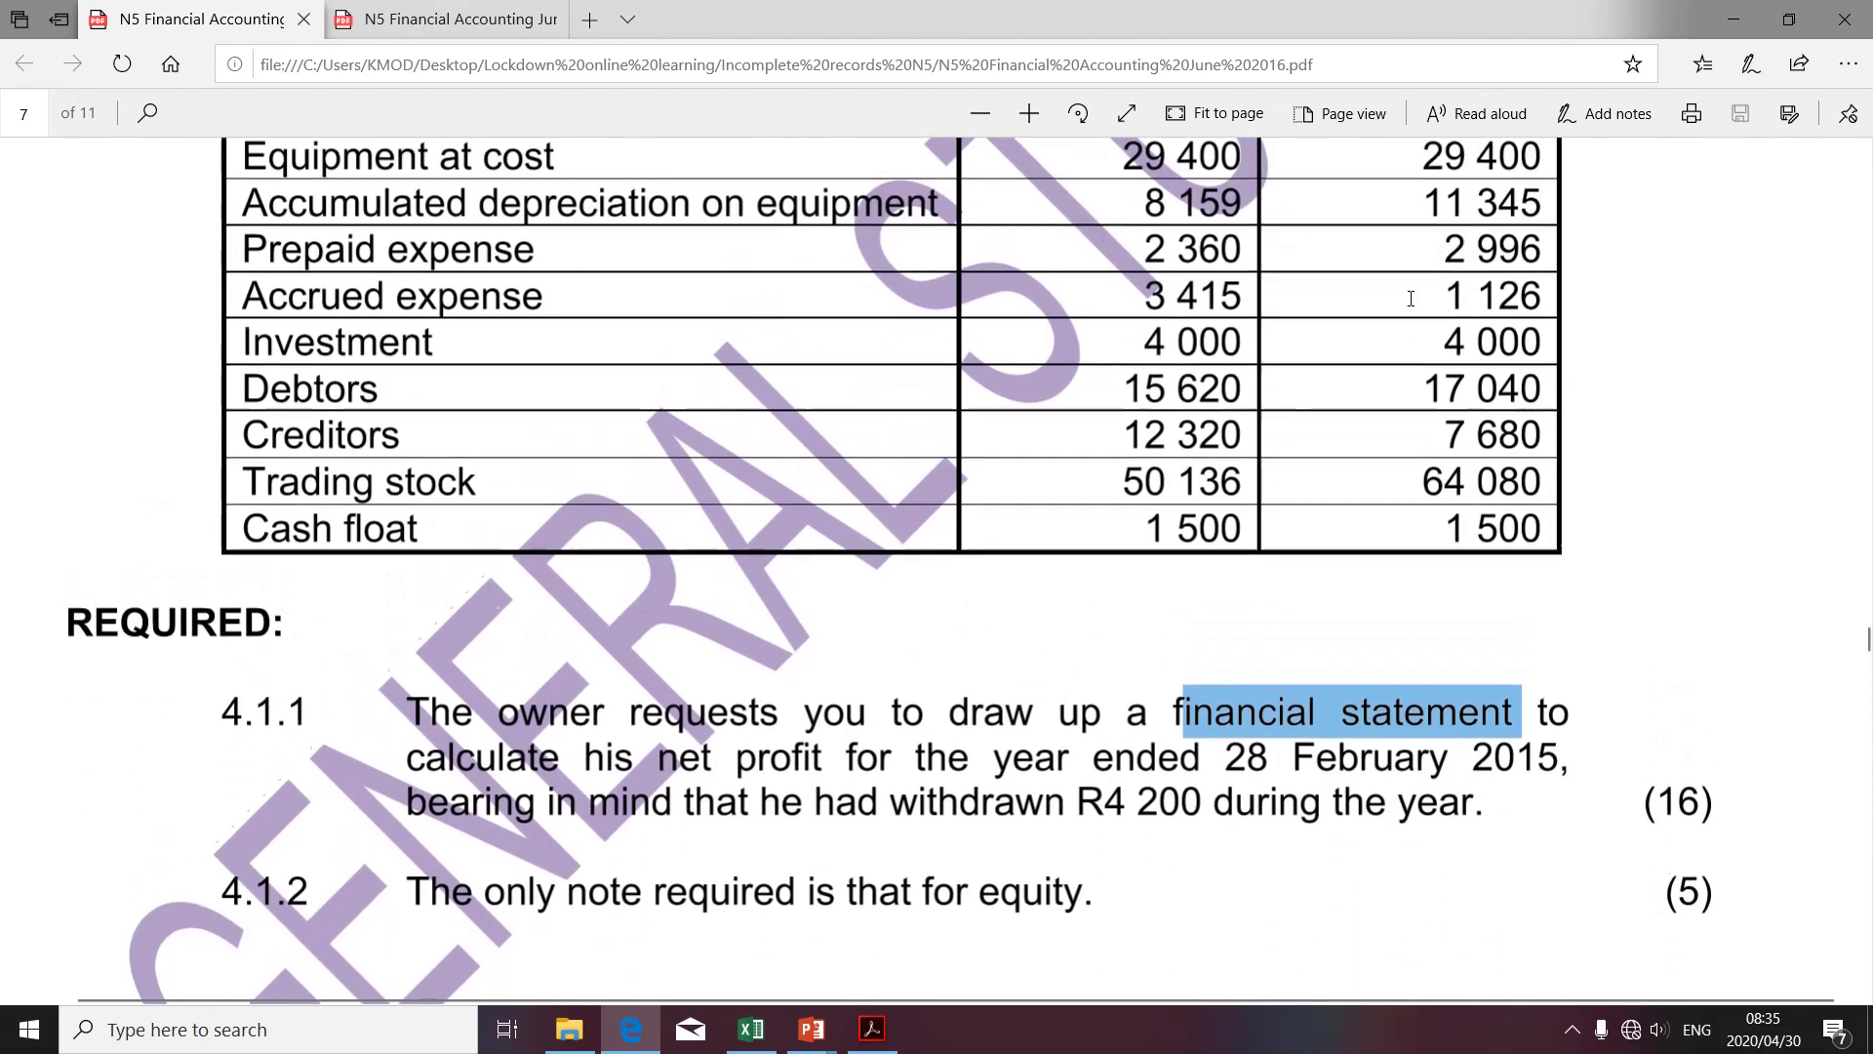
{"action": "scroll", "coordinate": [1410, 297], "scroll_direction": "down", "scroll_amount": 3}
{"action": "scroll", "coordinate": [1411, 297], "scroll_direction": "down", "scroll_amount": 2}
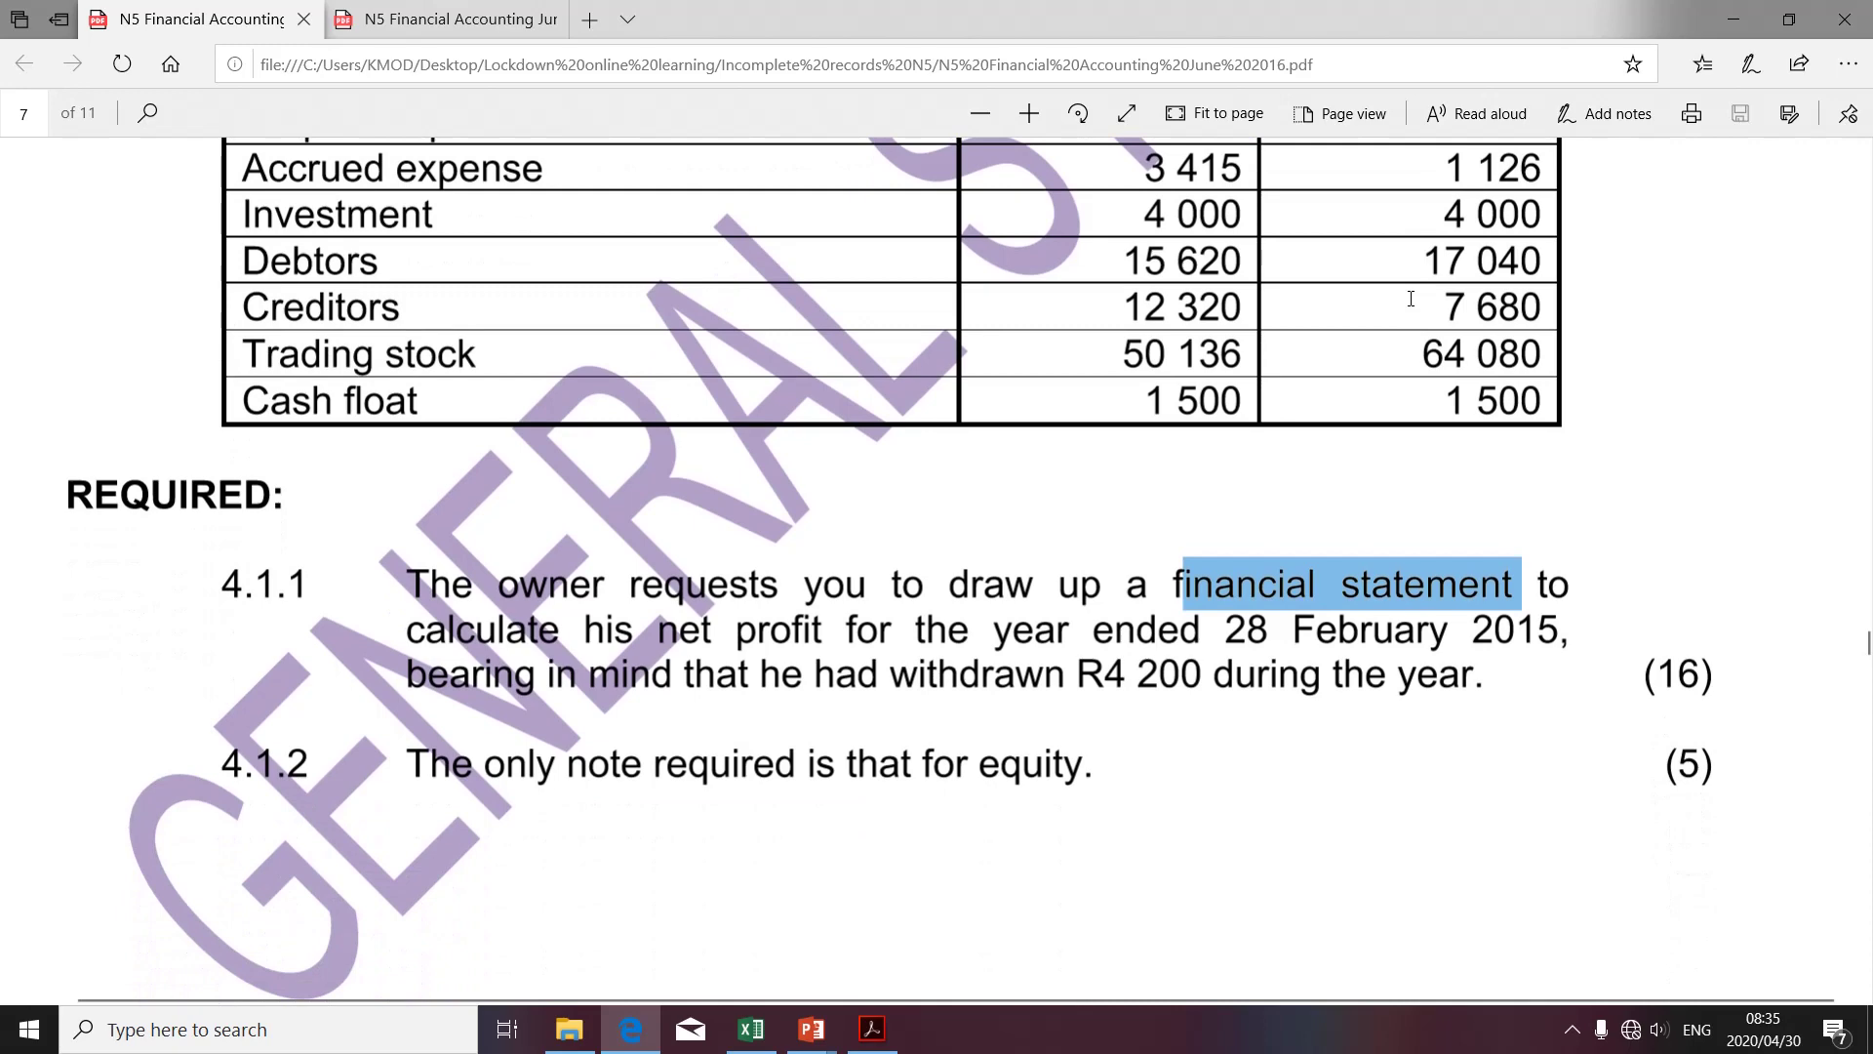
{"action": "scroll", "coordinate": [1411, 298], "scroll_direction": "up", "scroll_amount": 3}
{"action": "scroll", "coordinate": [1411, 298], "scroll_direction": "up", "scroll_amount": 4}
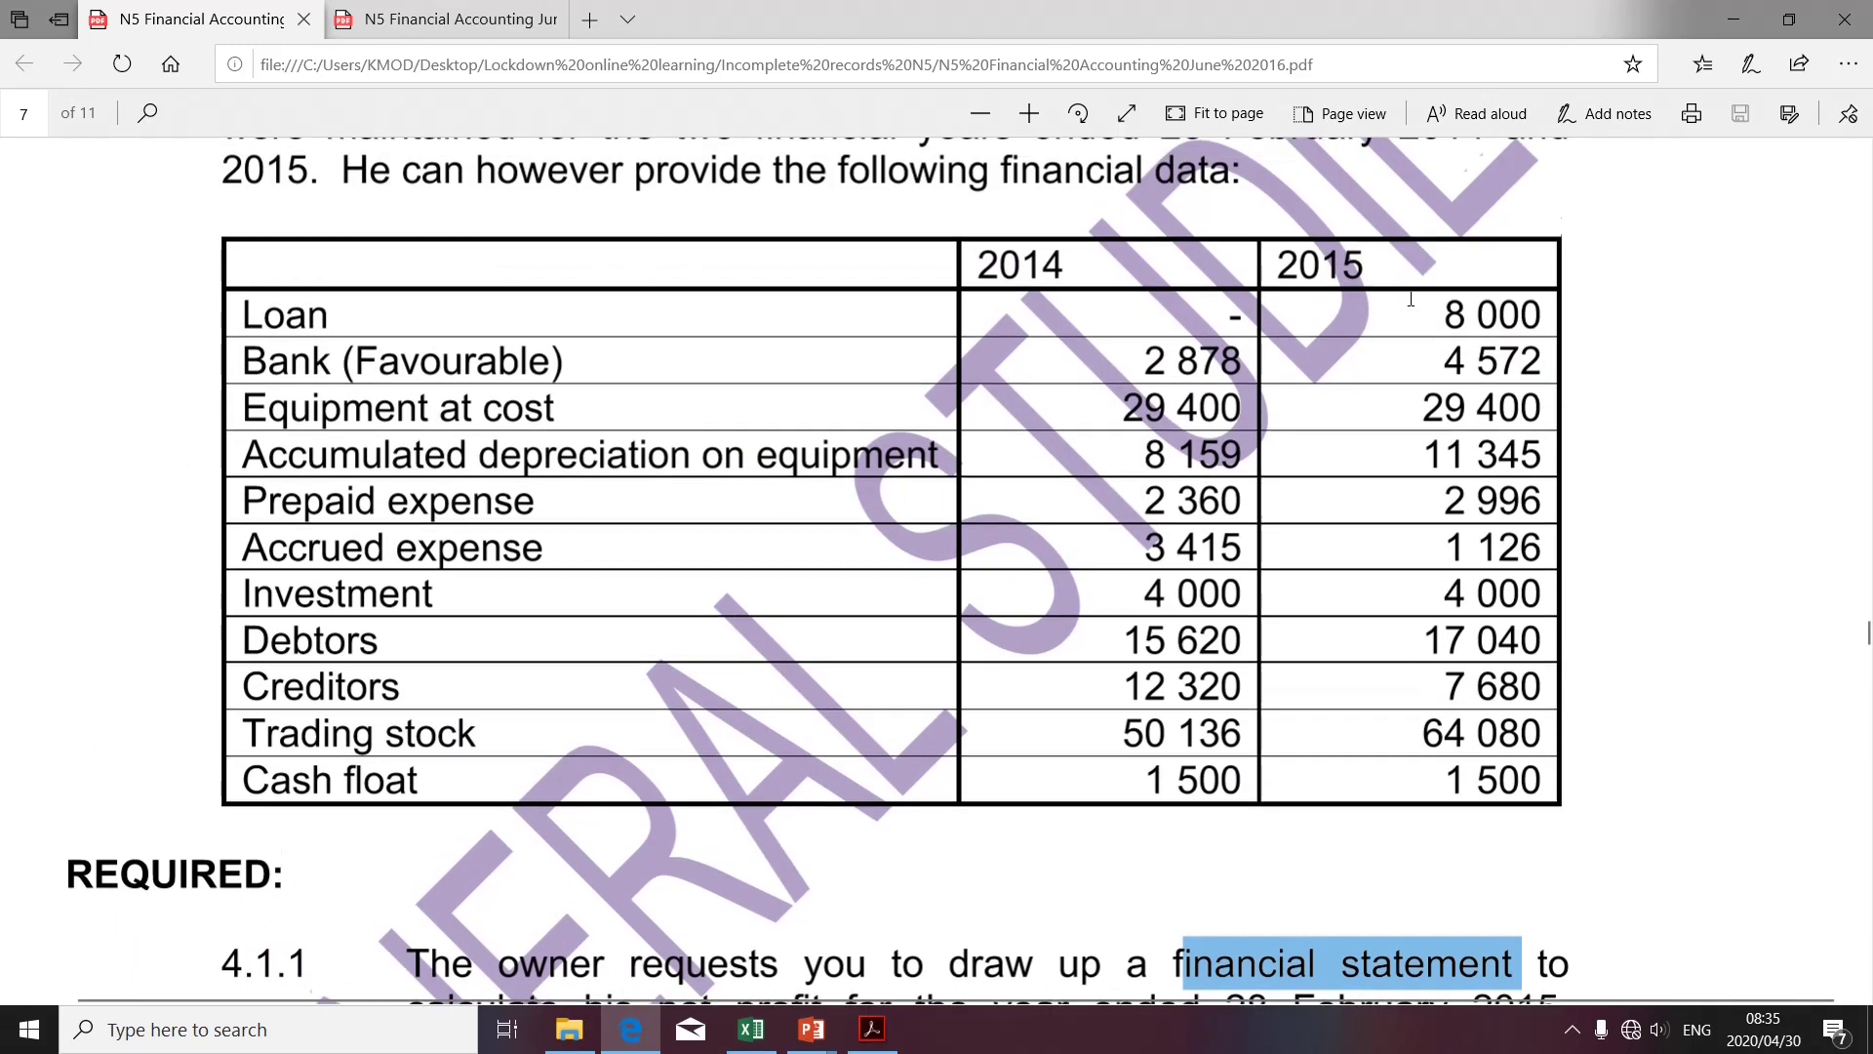
{"action": "scroll", "coordinate": [1411, 297], "scroll_direction": "down", "scroll_amount": 6}
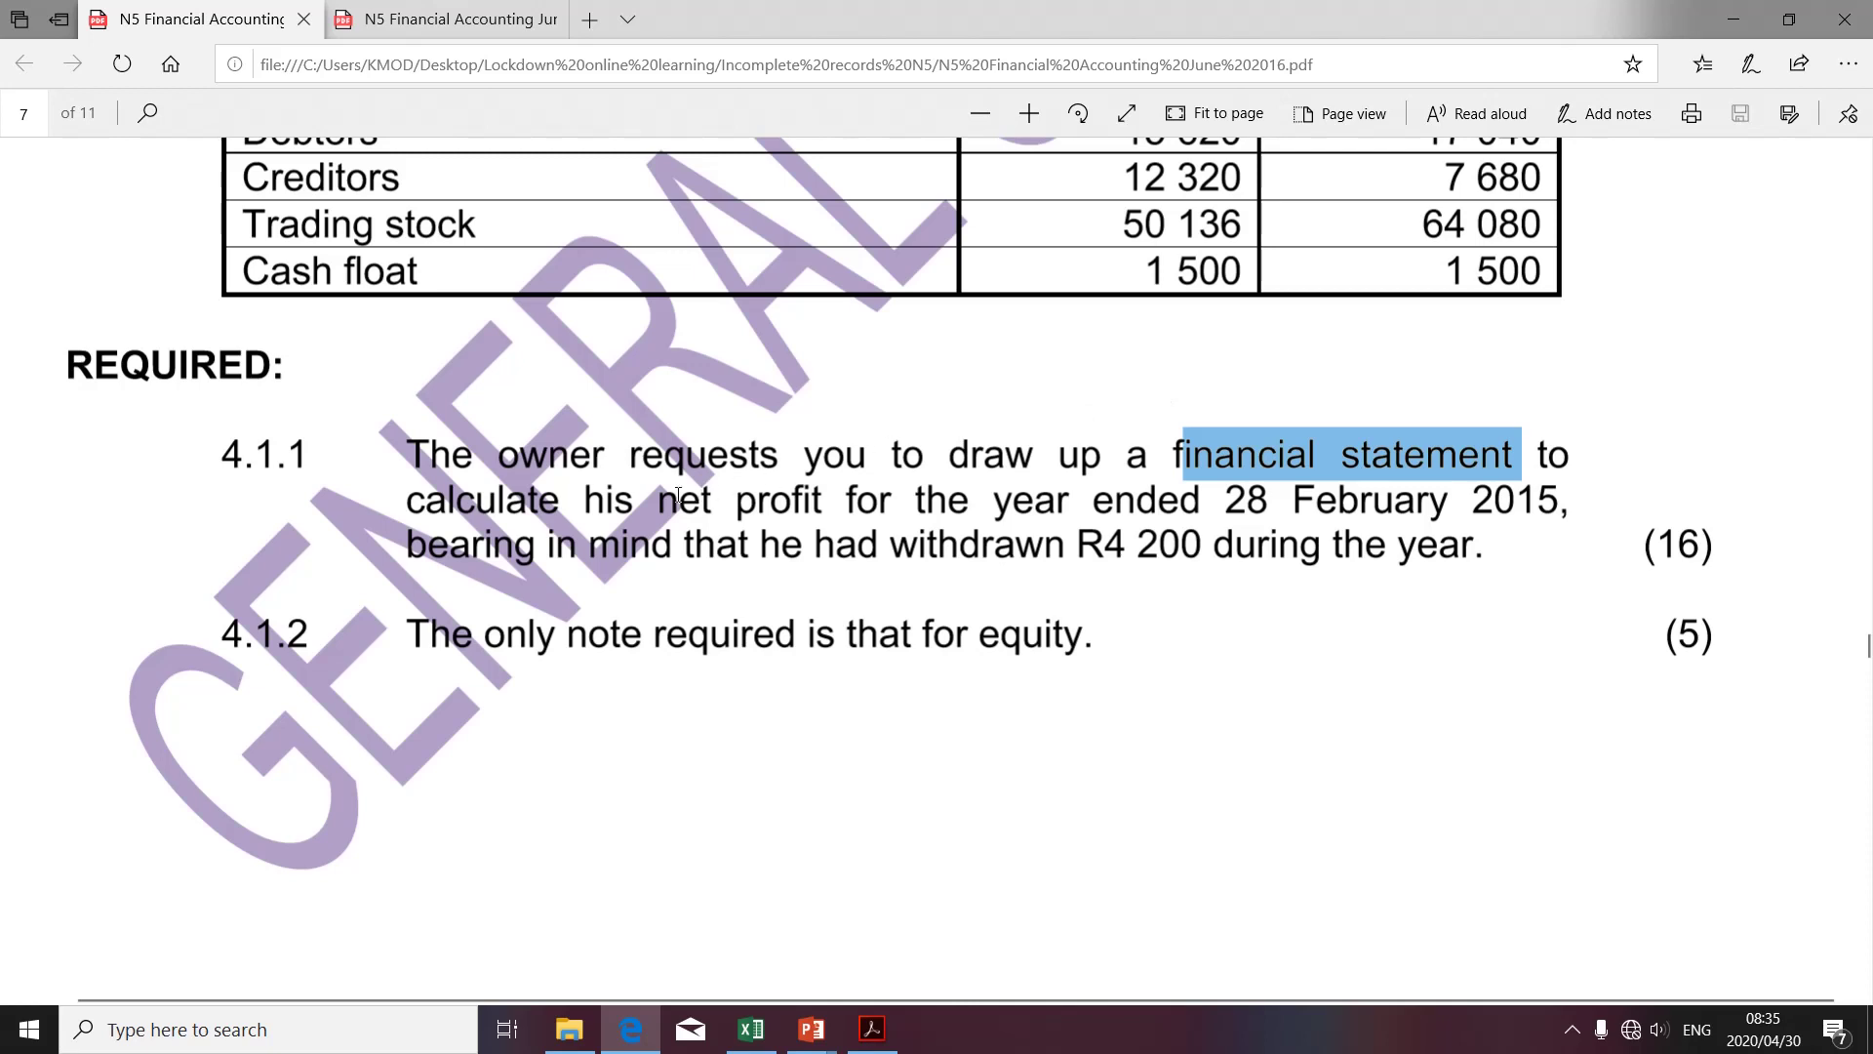
Highlight "net profit" in requirement 4.1.1, the equity note sentence in 4.1.2 and the 2014 column heading
{"action": "left_click_drag", "start_coordinate": [663, 501], "coordinate": [785, 496]}
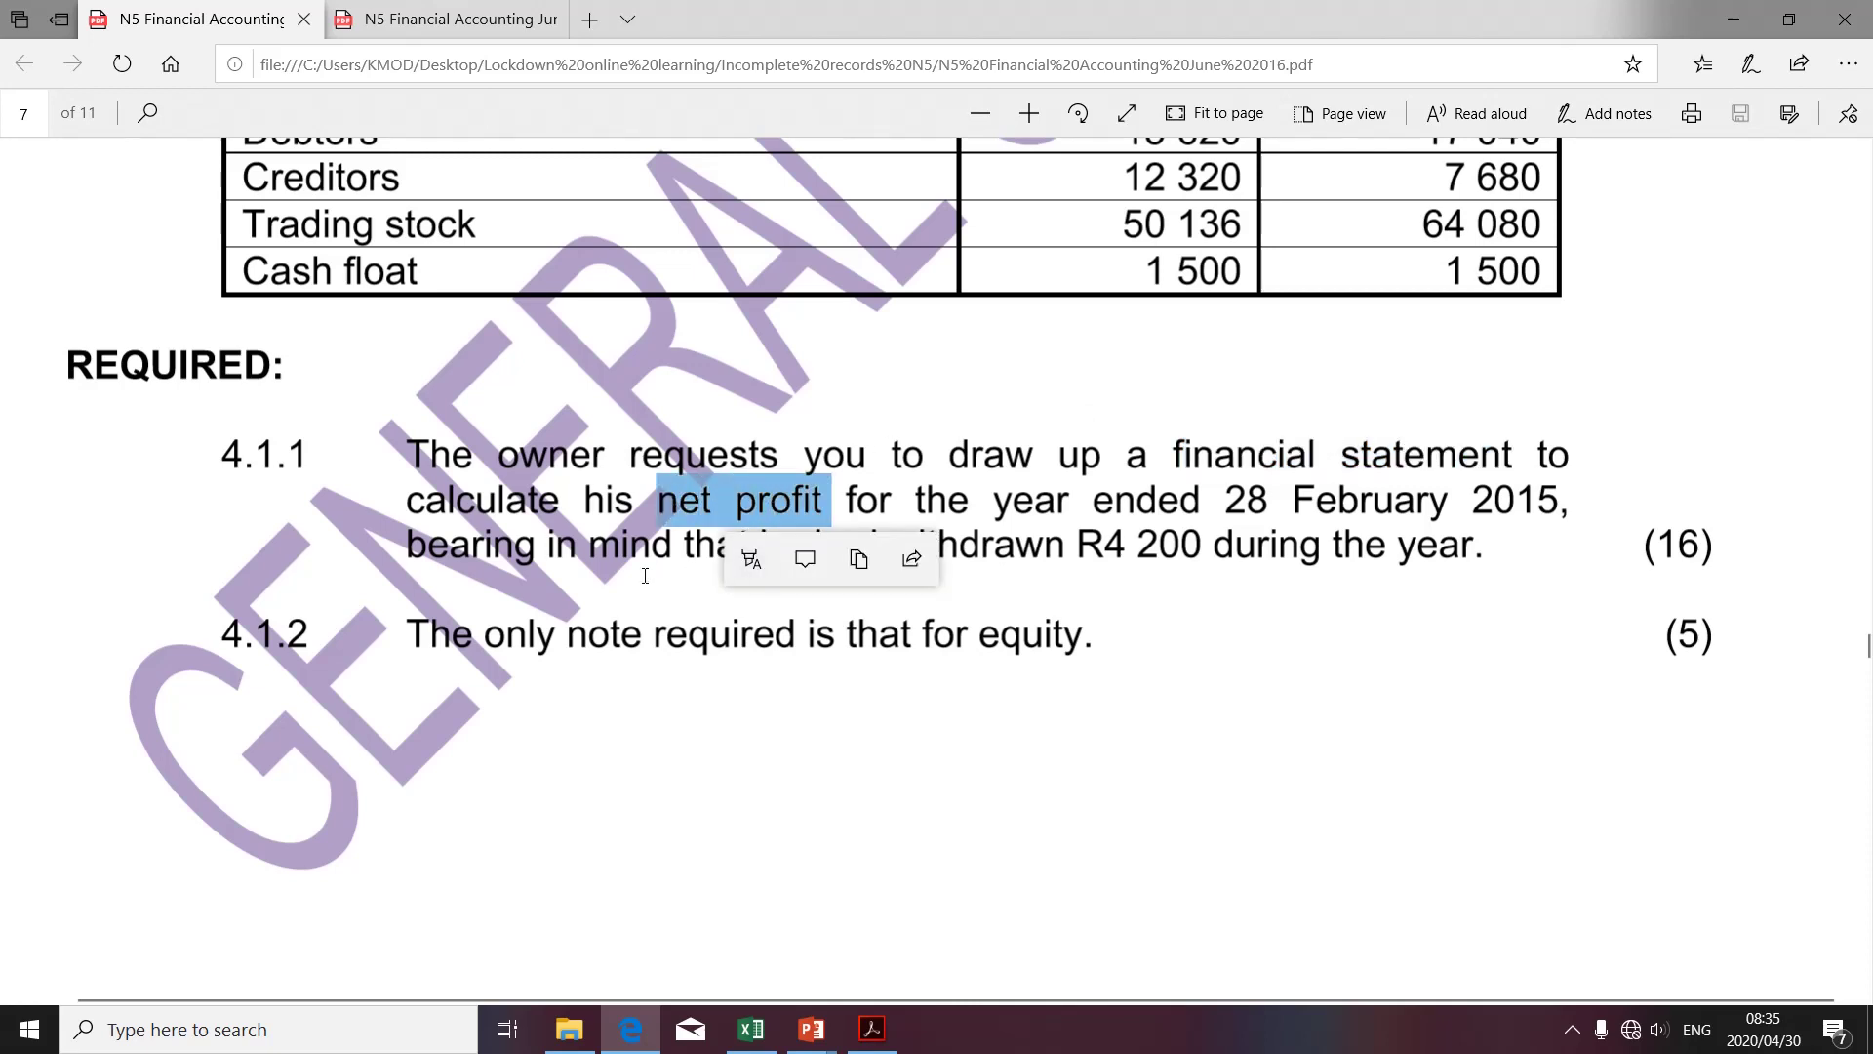
{"action": "left_click_drag", "start_coordinate": [410, 630], "coordinate": [1041, 651]}
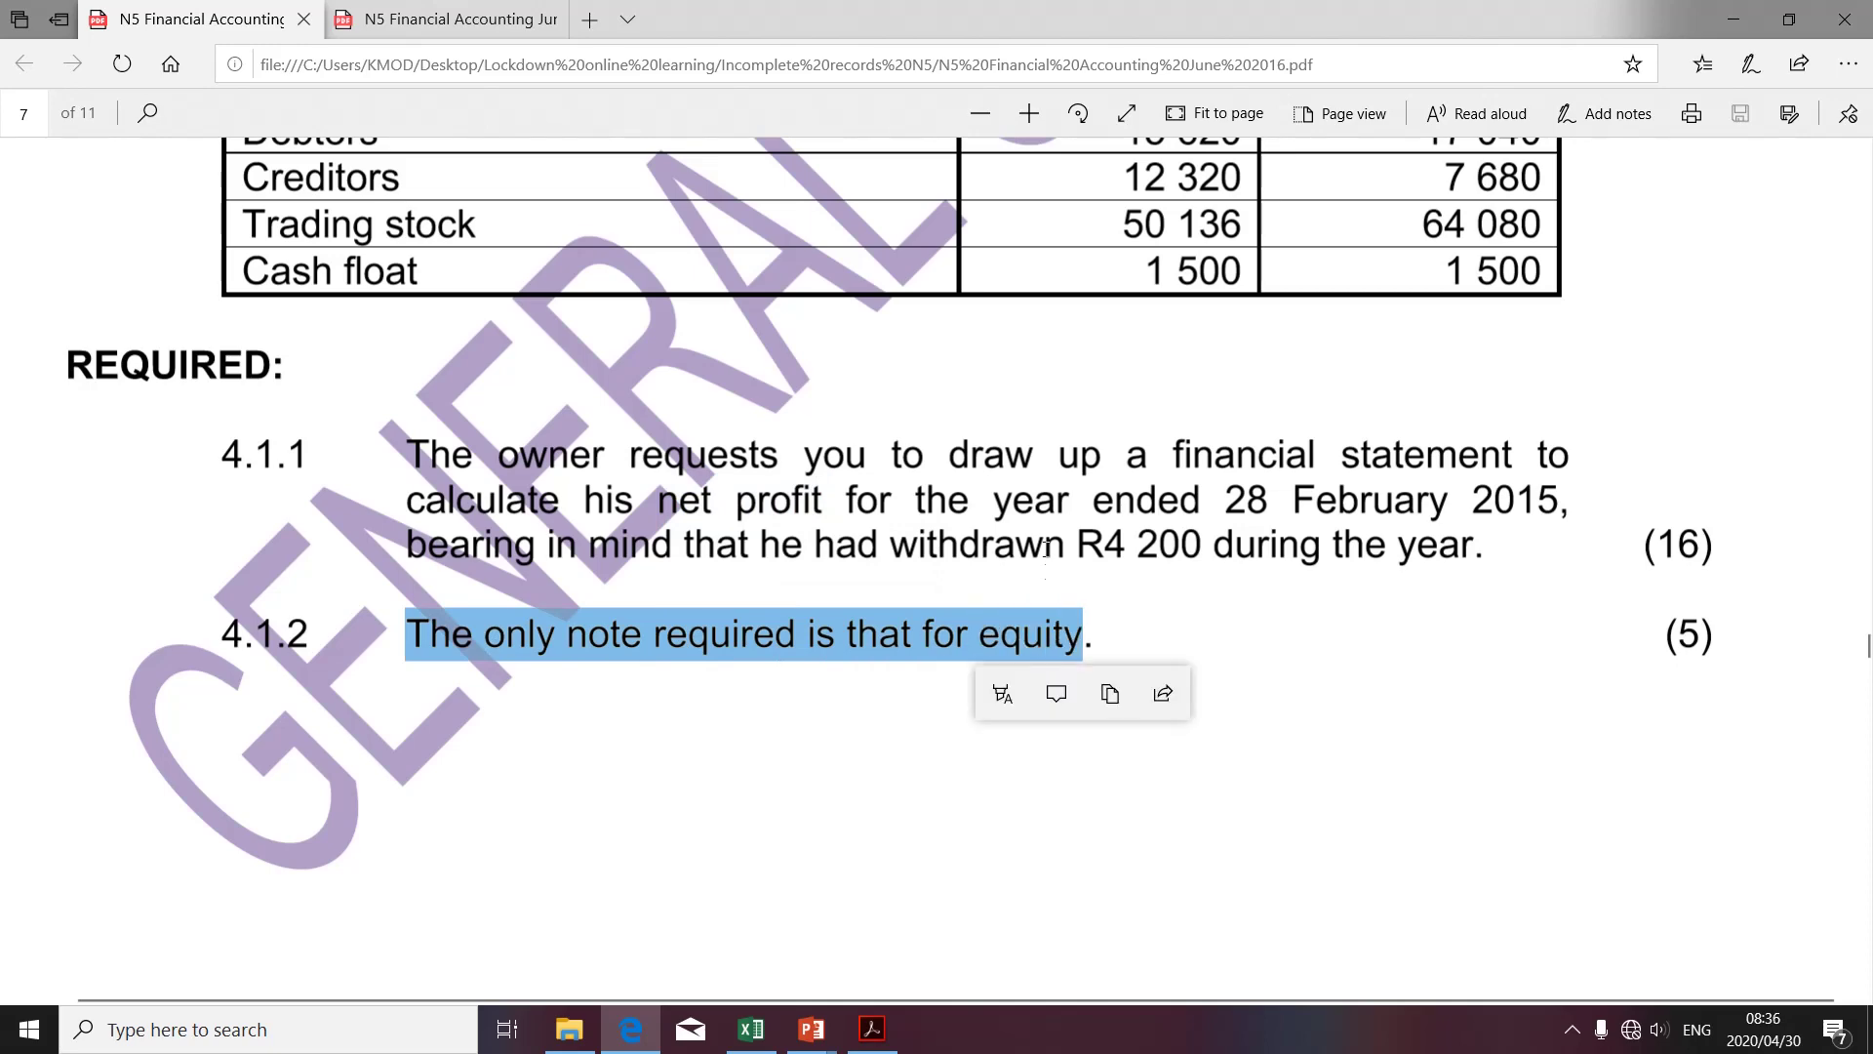
{"action": "scroll", "coordinate": [1037, 476], "scroll_direction": "up", "scroll_amount": 5}
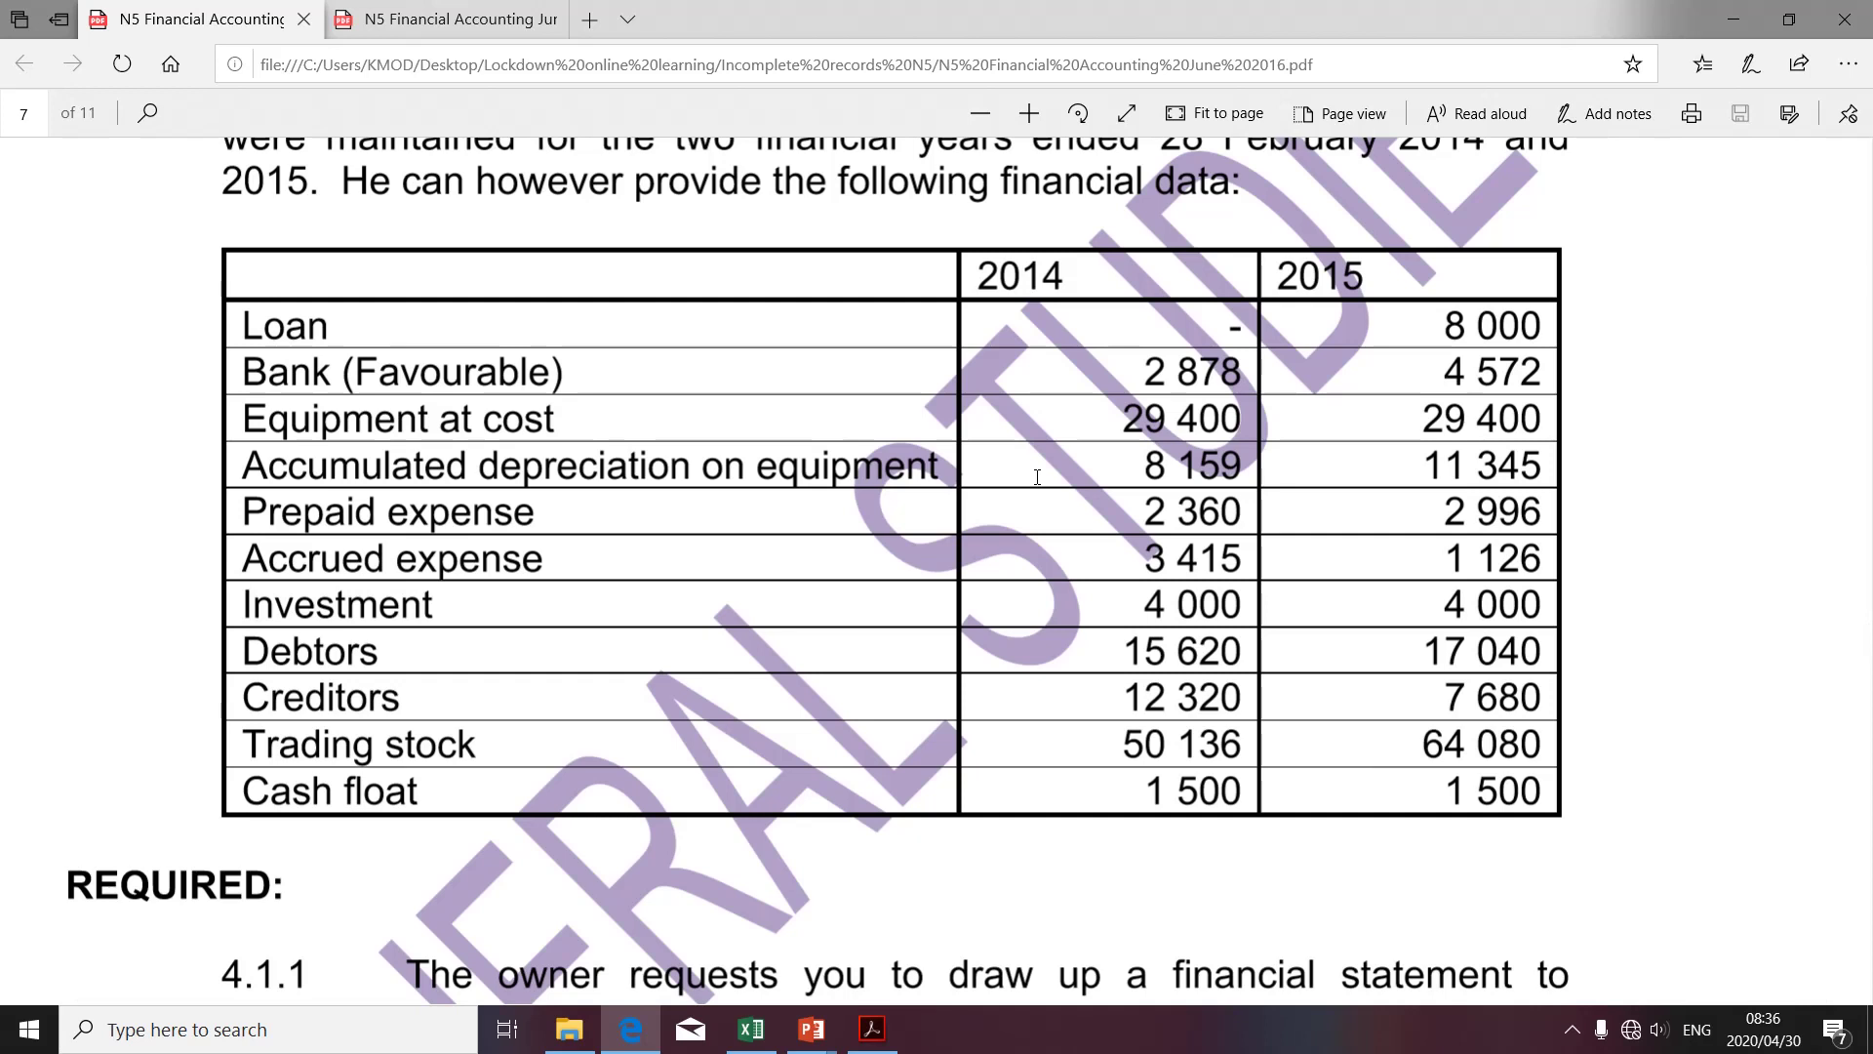
{"action": "double_click", "coordinate": [1069, 286]}
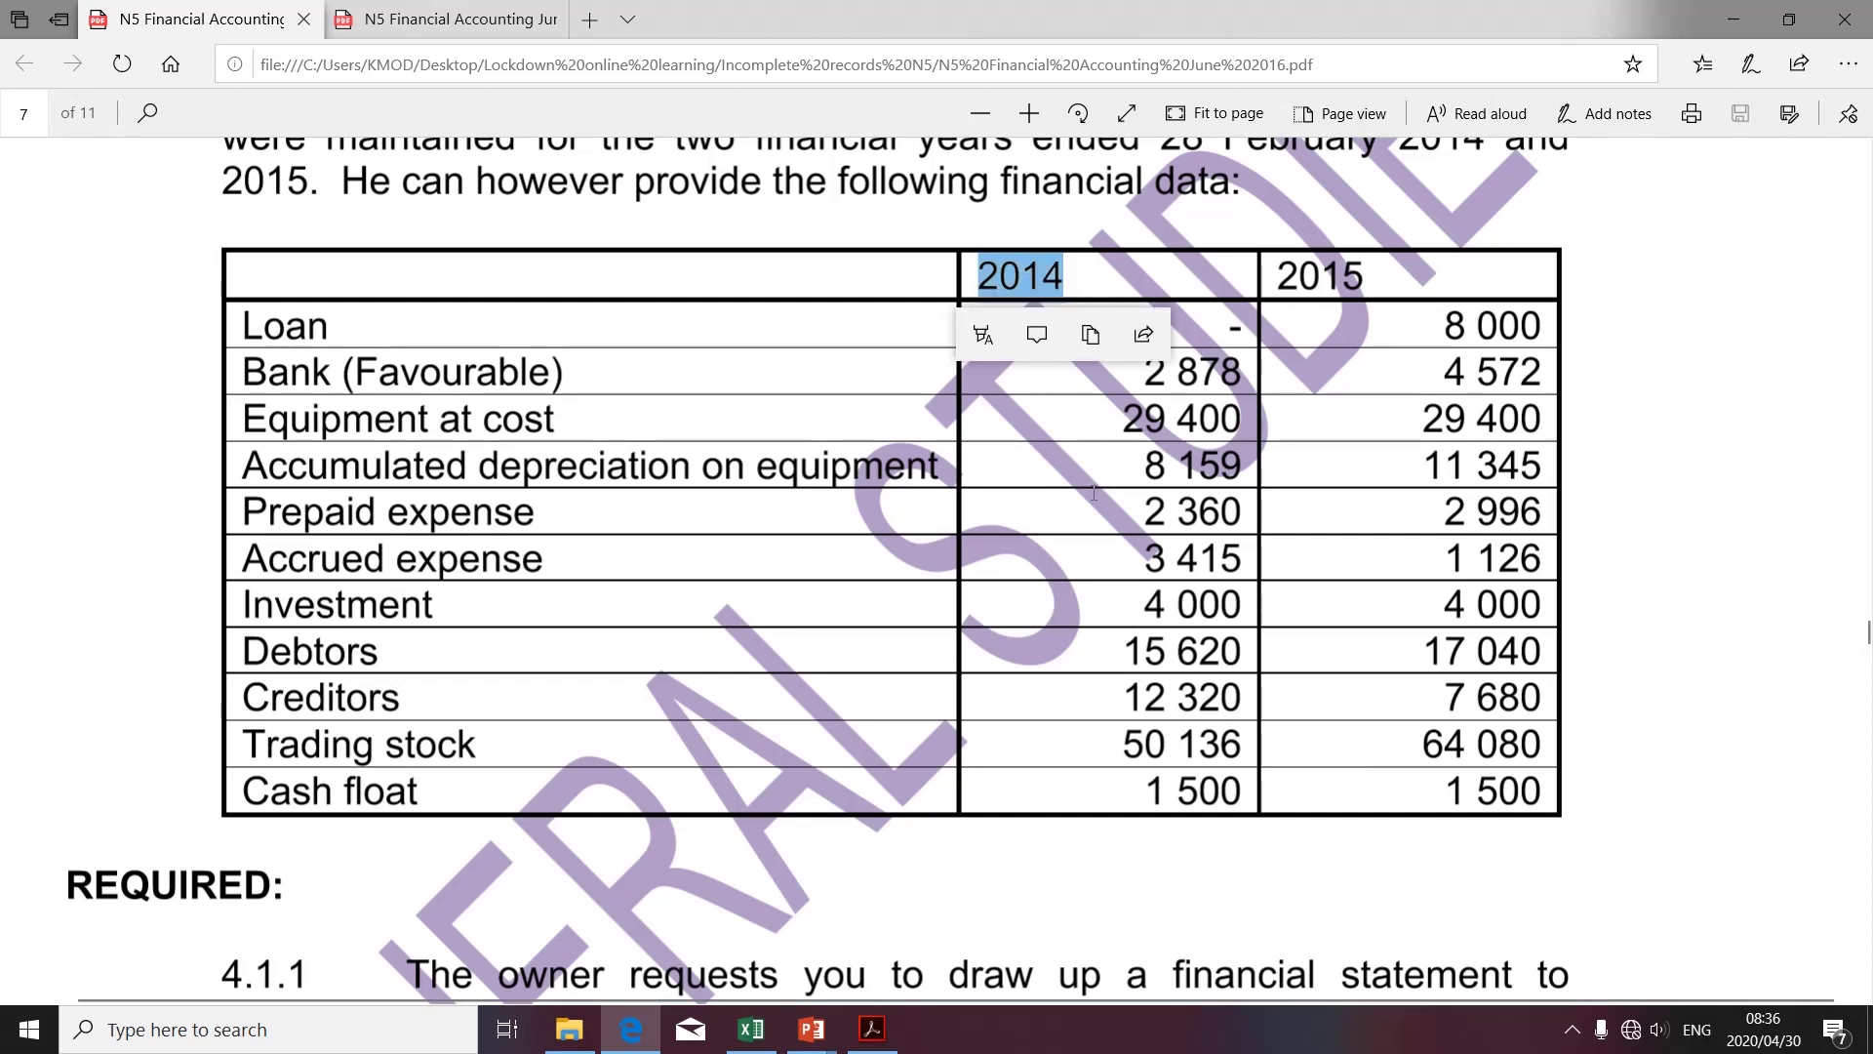
{"action": "scroll", "coordinate": [1082, 496], "scroll_direction": "down", "scroll_amount": 5}
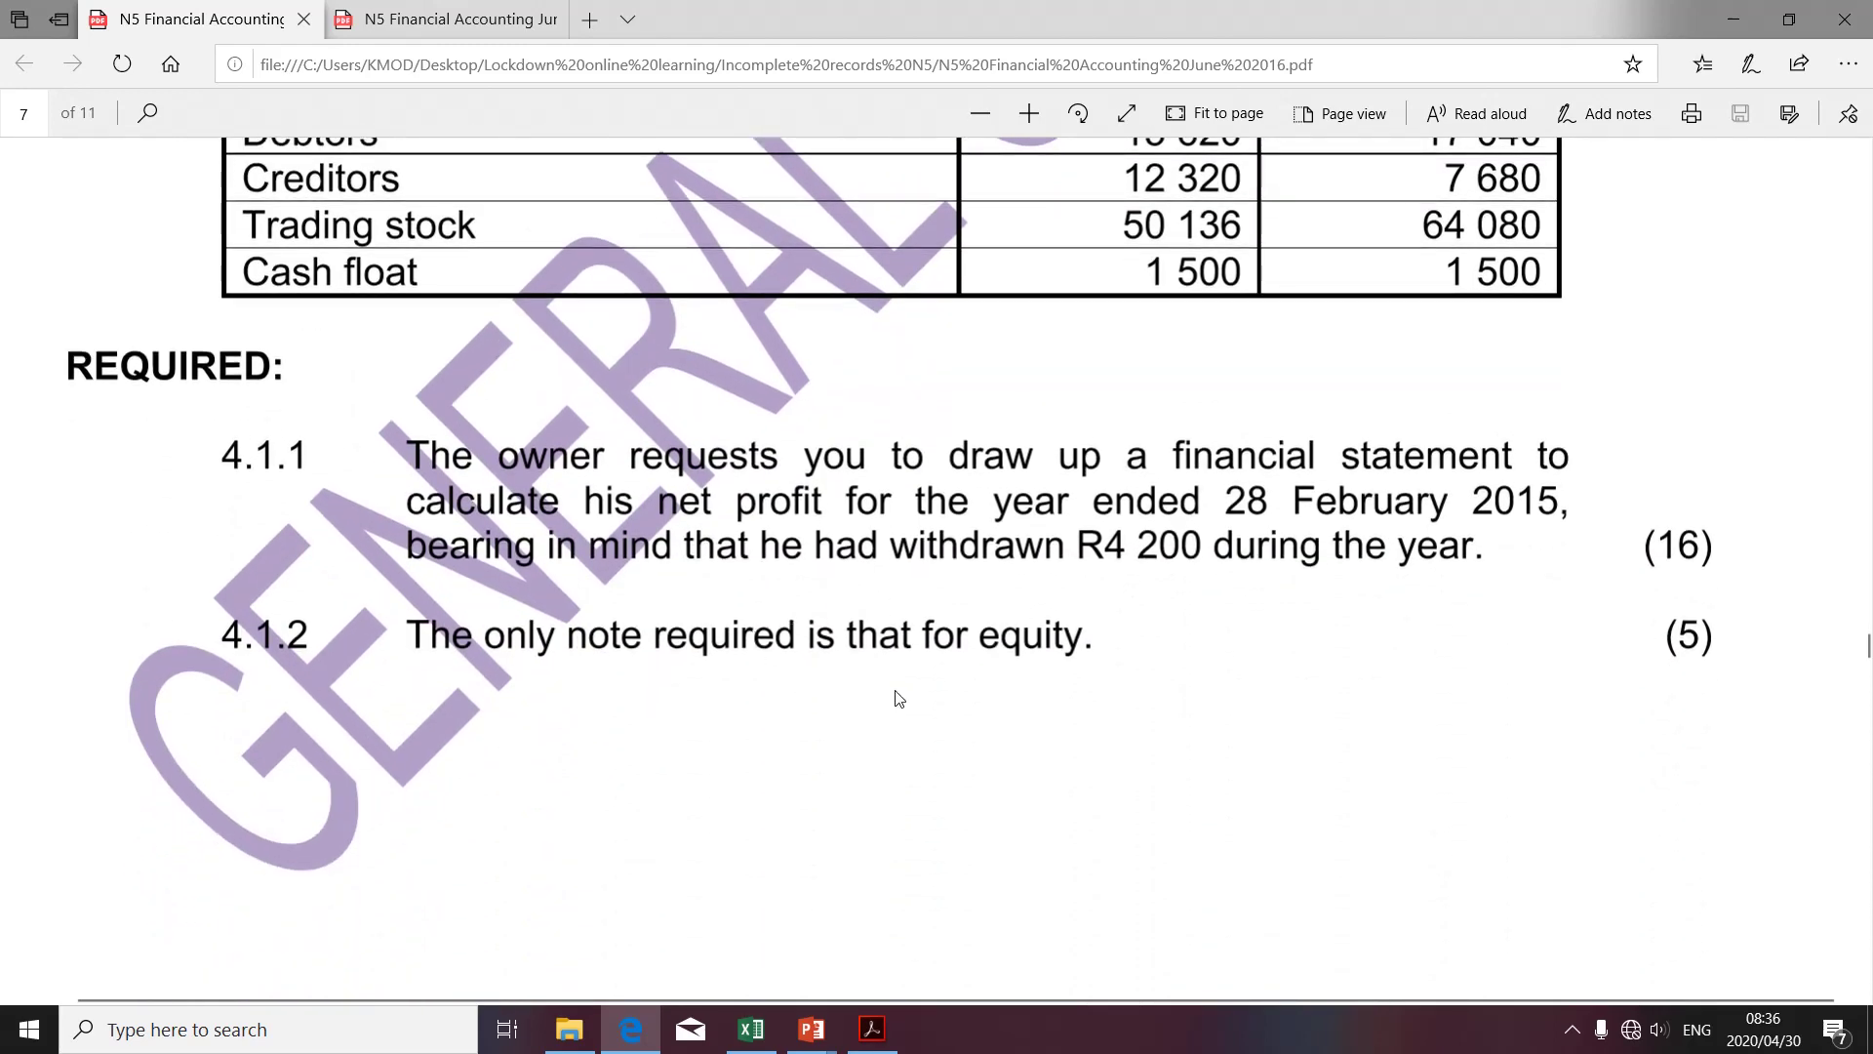
Highlight the R4 200 withdrawal in requirement 4.1.1 and review it alongside the financial data table
{"action": "scroll", "coordinate": [1023, 563], "scroll_direction": "up", "scroll_amount": 4}
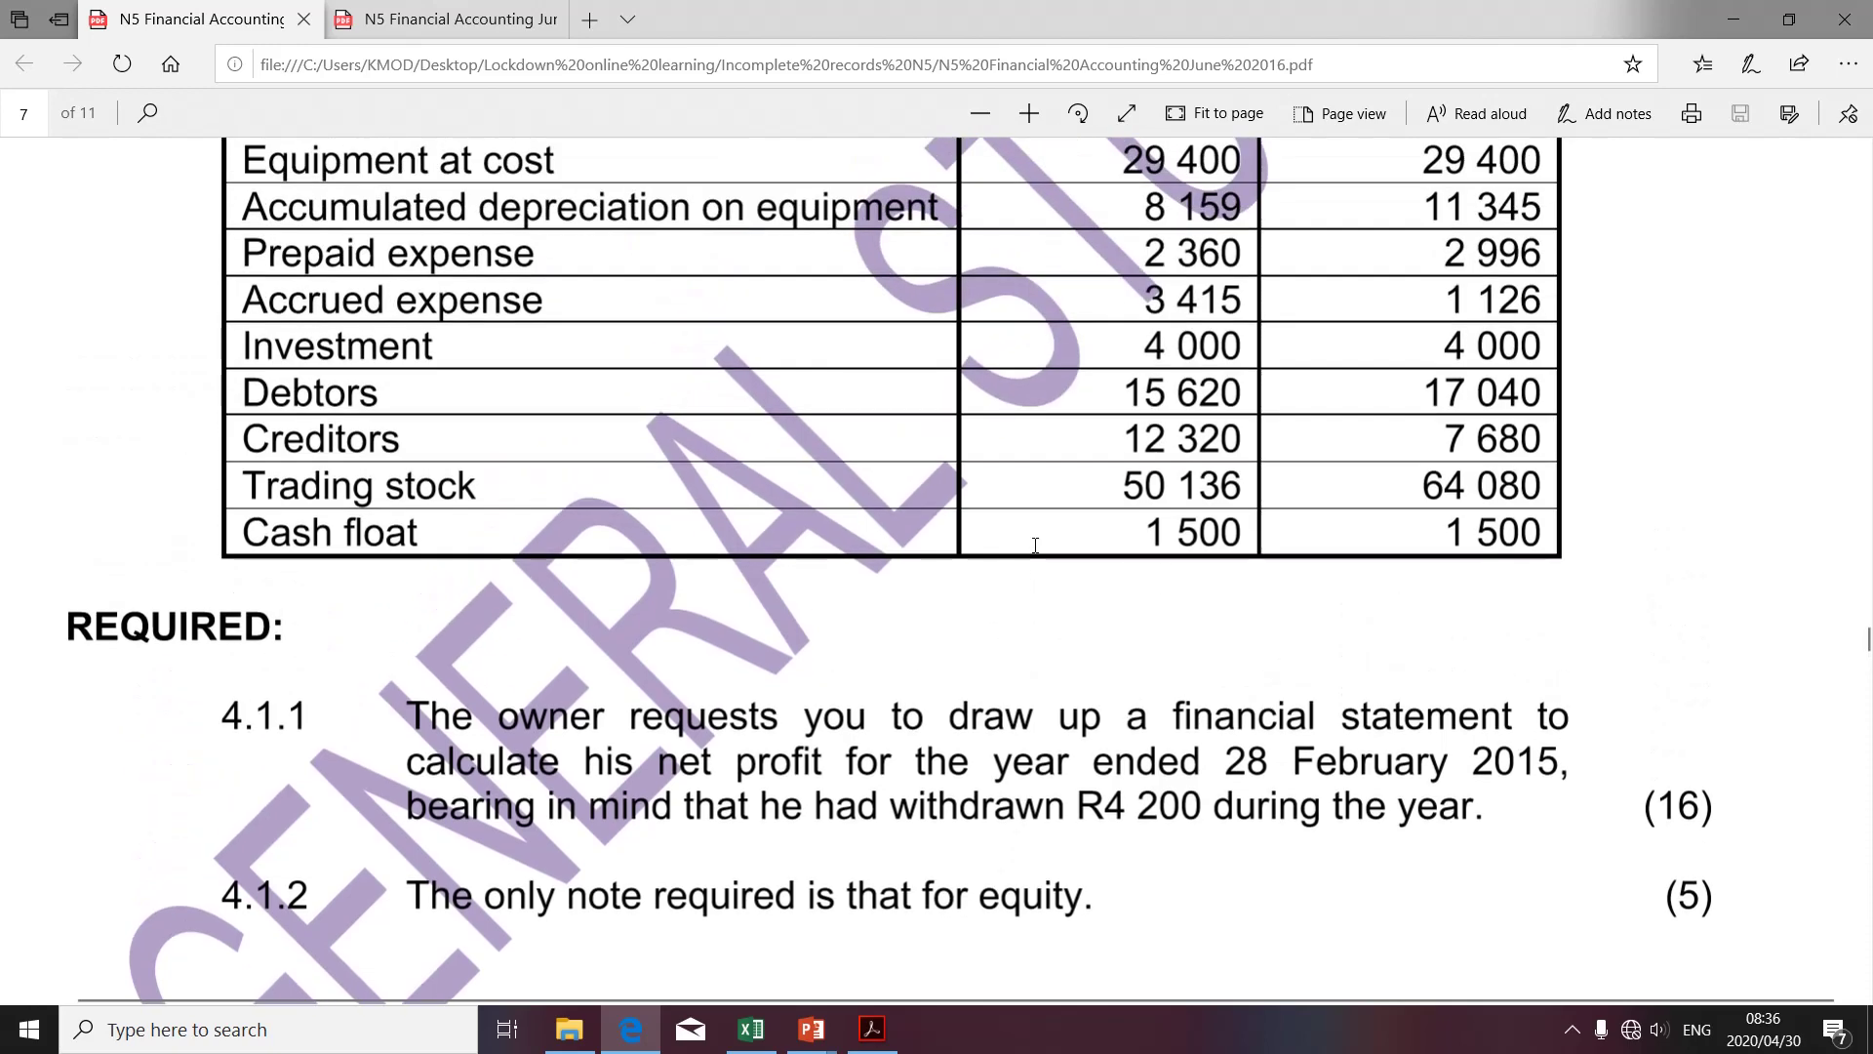
{"action": "scroll", "coordinate": [1035, 545], "scroll_direction": "up", "scroll_amount": 1}
{"action": "scroll", "coordinate": [1035, 545], "scroll_direction": "down", "scroll_amount": 3}
{"action": "left_click_drag", "start_coordinate": [1212, 810], "coordinate": [1096, 817]}
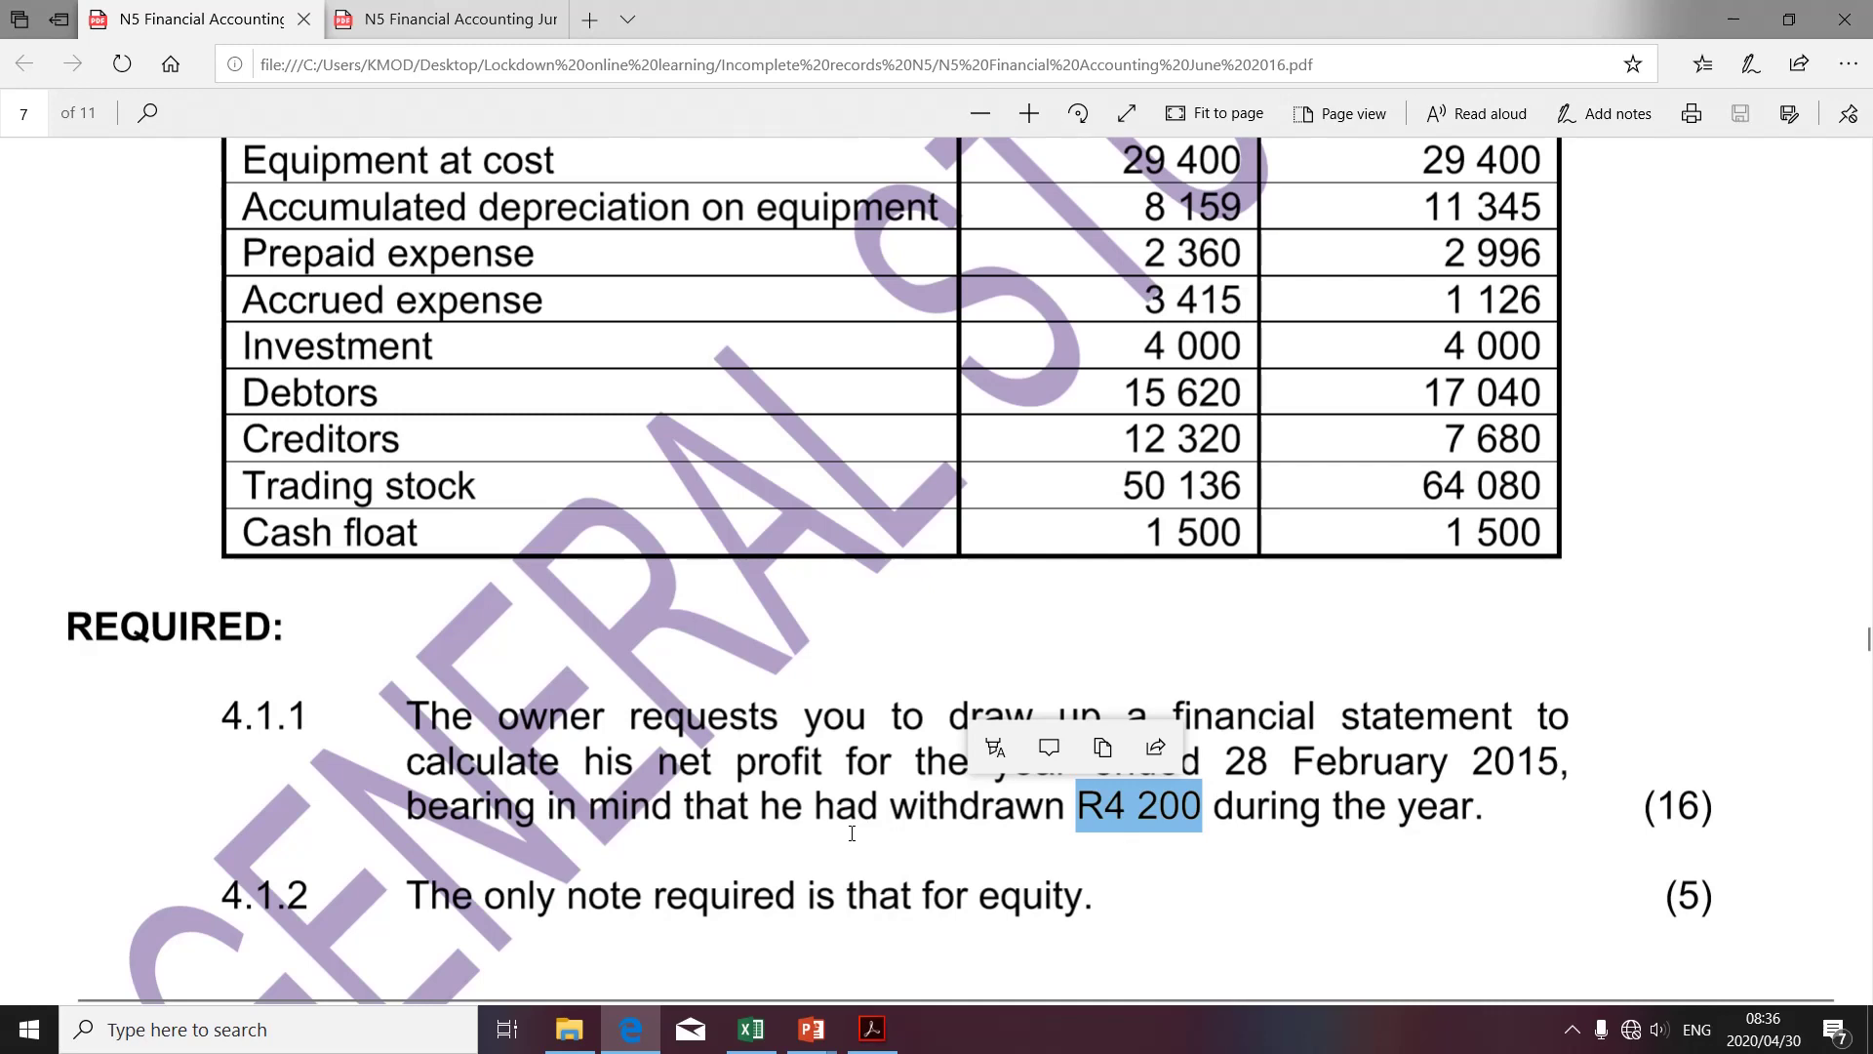
{"action": "scroll", "coordinate": [851, 835], "scroll_direction": "up", "scroll_amount": 6}
{"action": "scroll", "coordinate": [851, 833], "scroll_direction": "down", "scroll_amount": 5}
{"action": "scroll", "coordinate": [852, 832], "scroll_direction": "down", "scroll_amount": 3}
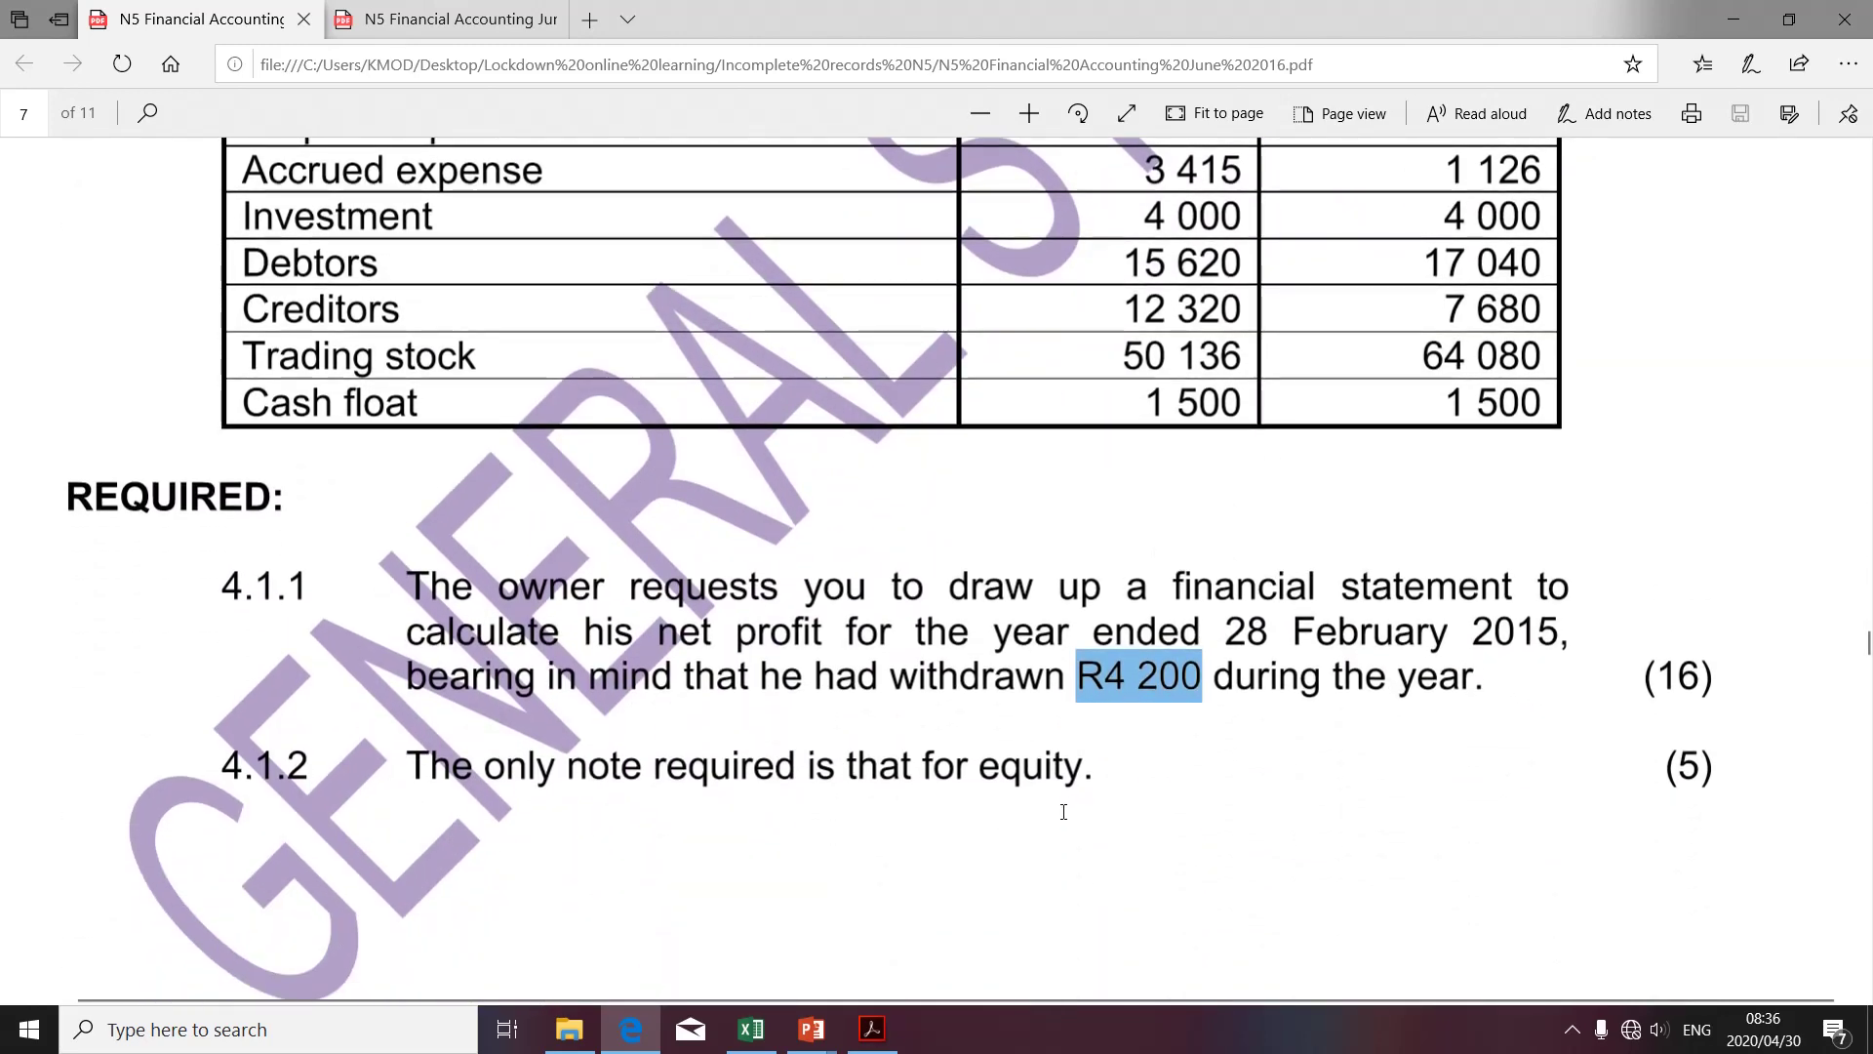
Switch to the slide show and open its linked Excel Spreadsheet, showing the beginning of the notes to AFS sheet
{"action": "key", "text": "alt+Tab"}
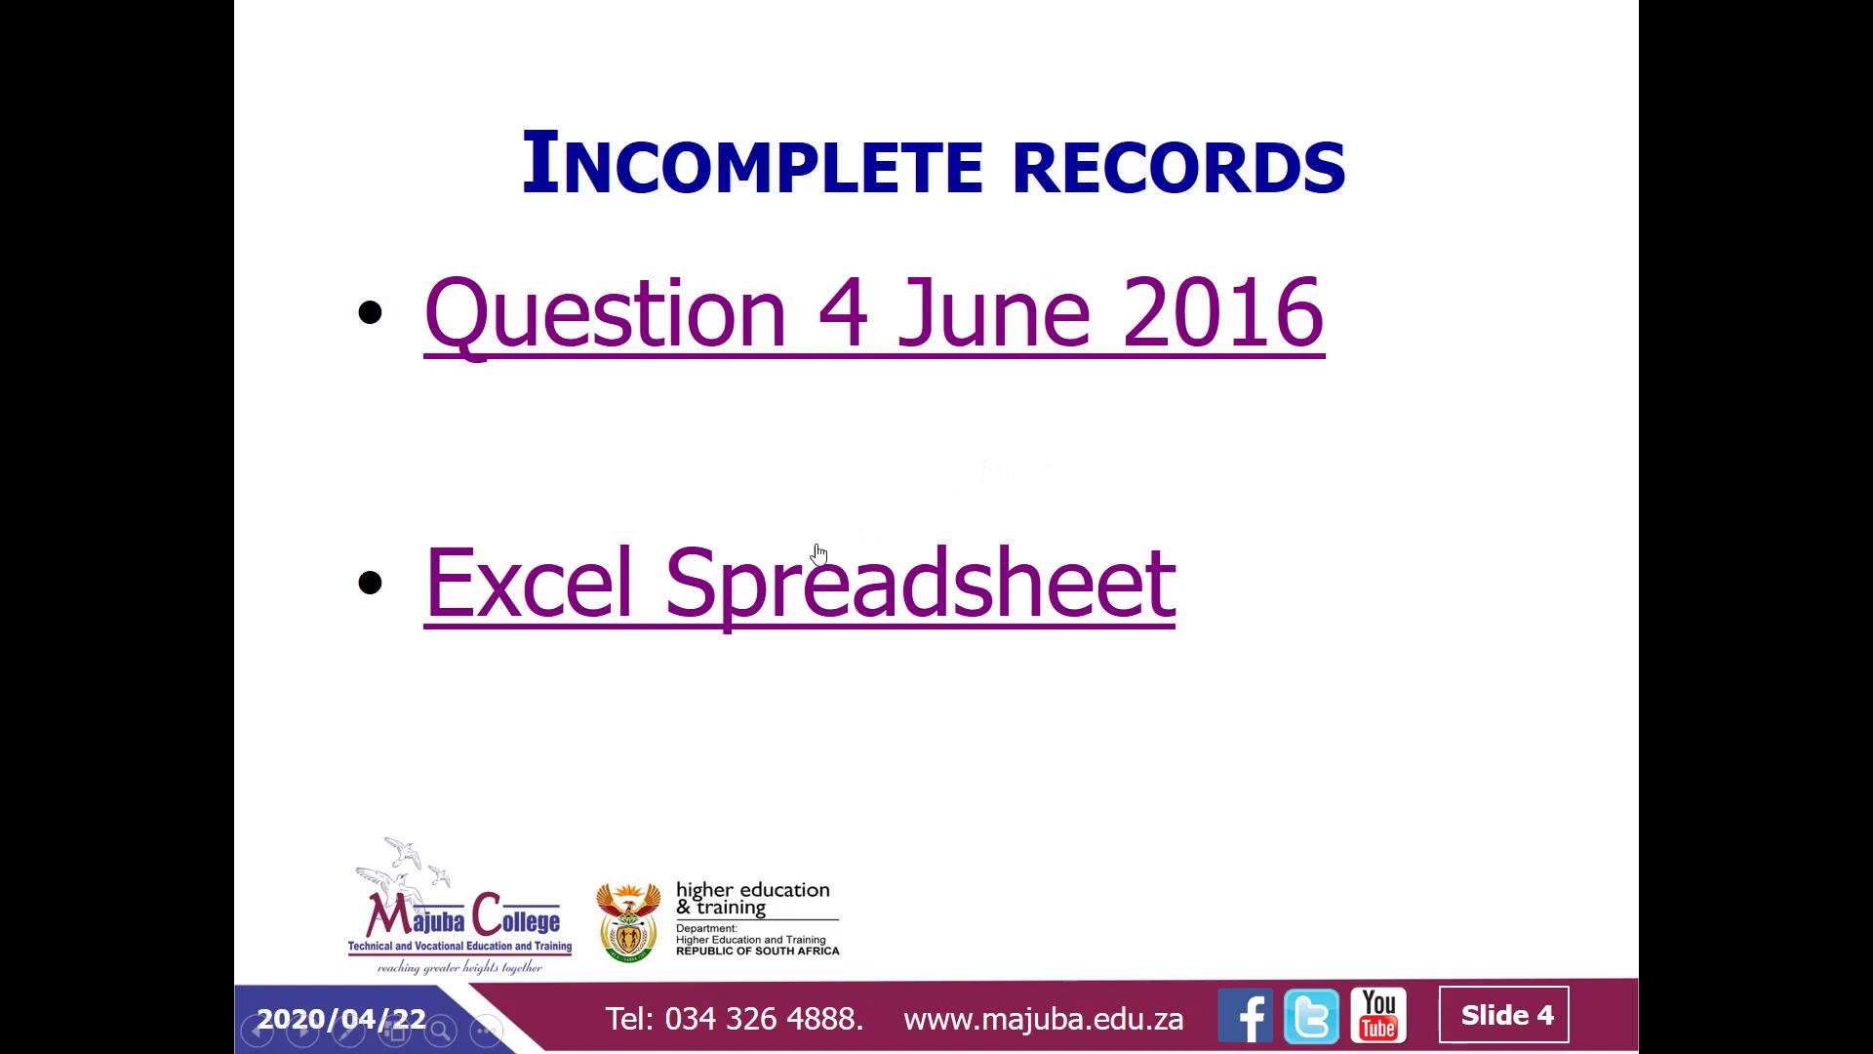
{"action": "left_click", "coordinate": [773, 595]}
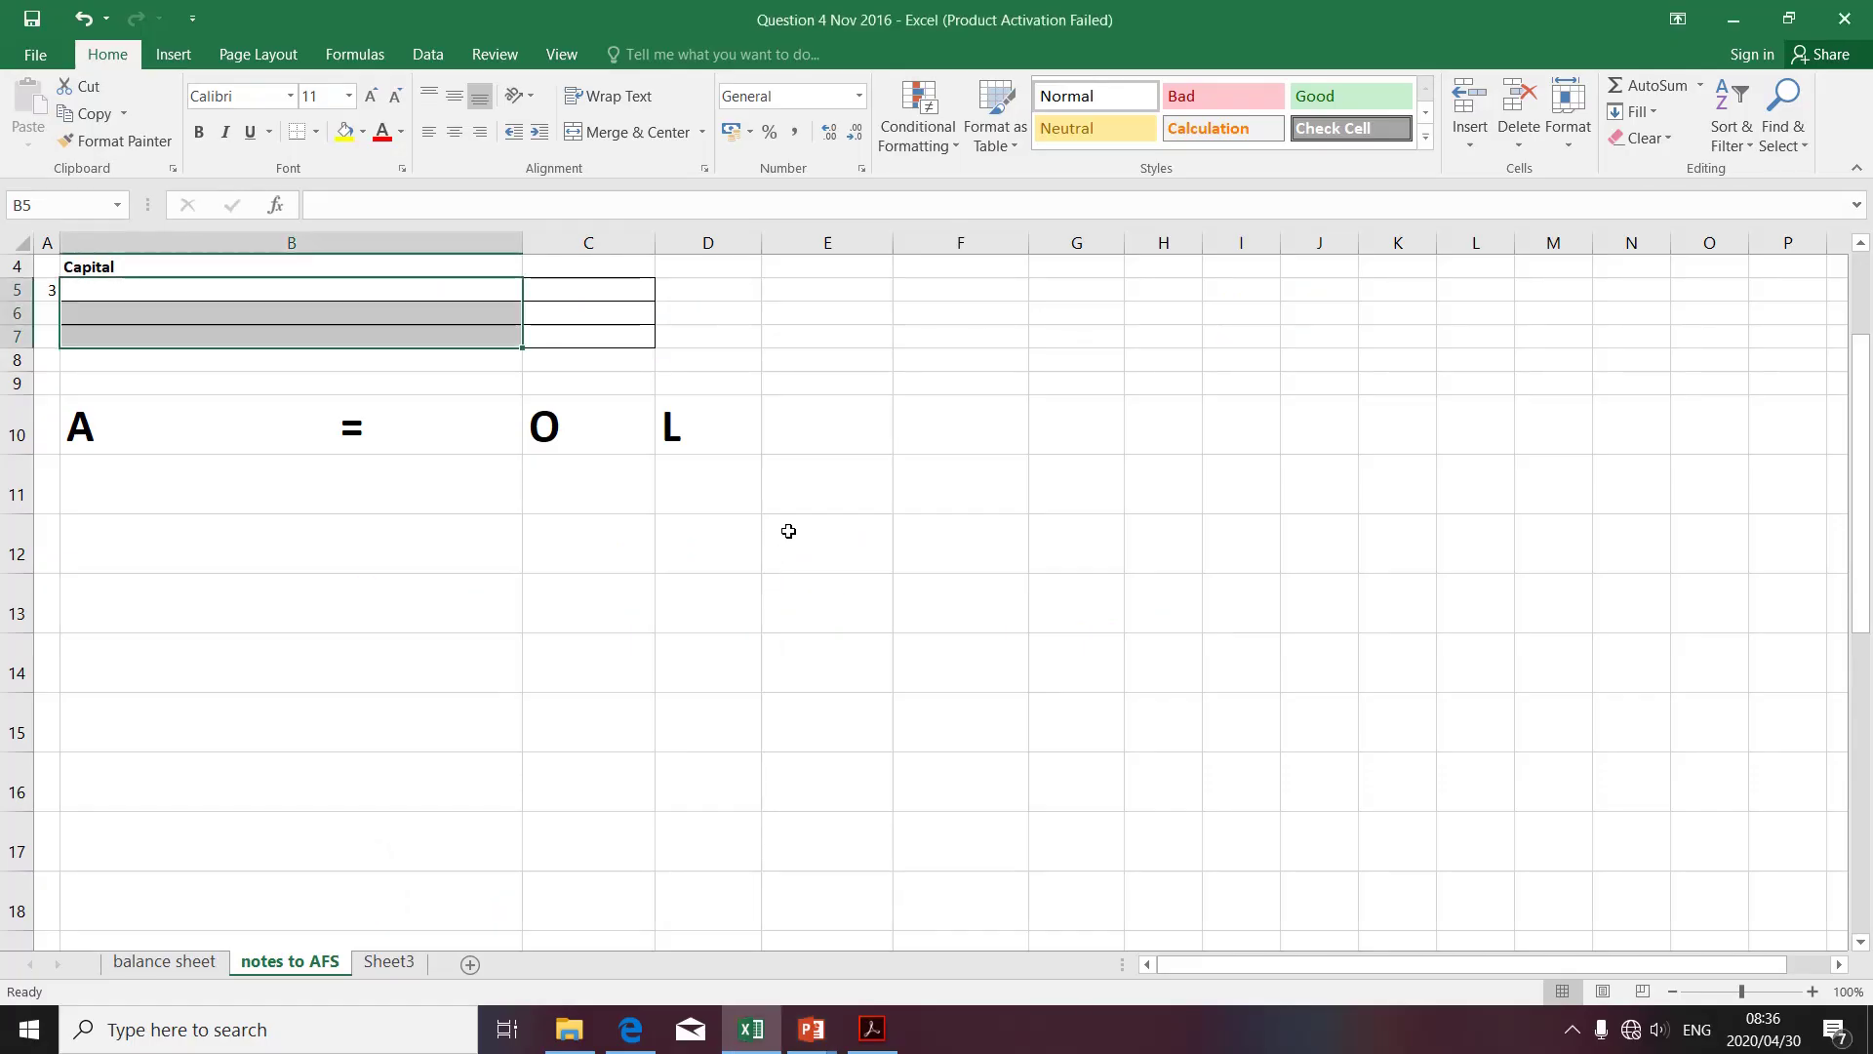
{"action": "scroll", "coordinate": [661, 495], "scroll_direction": "up", "scroll_amount": 1}
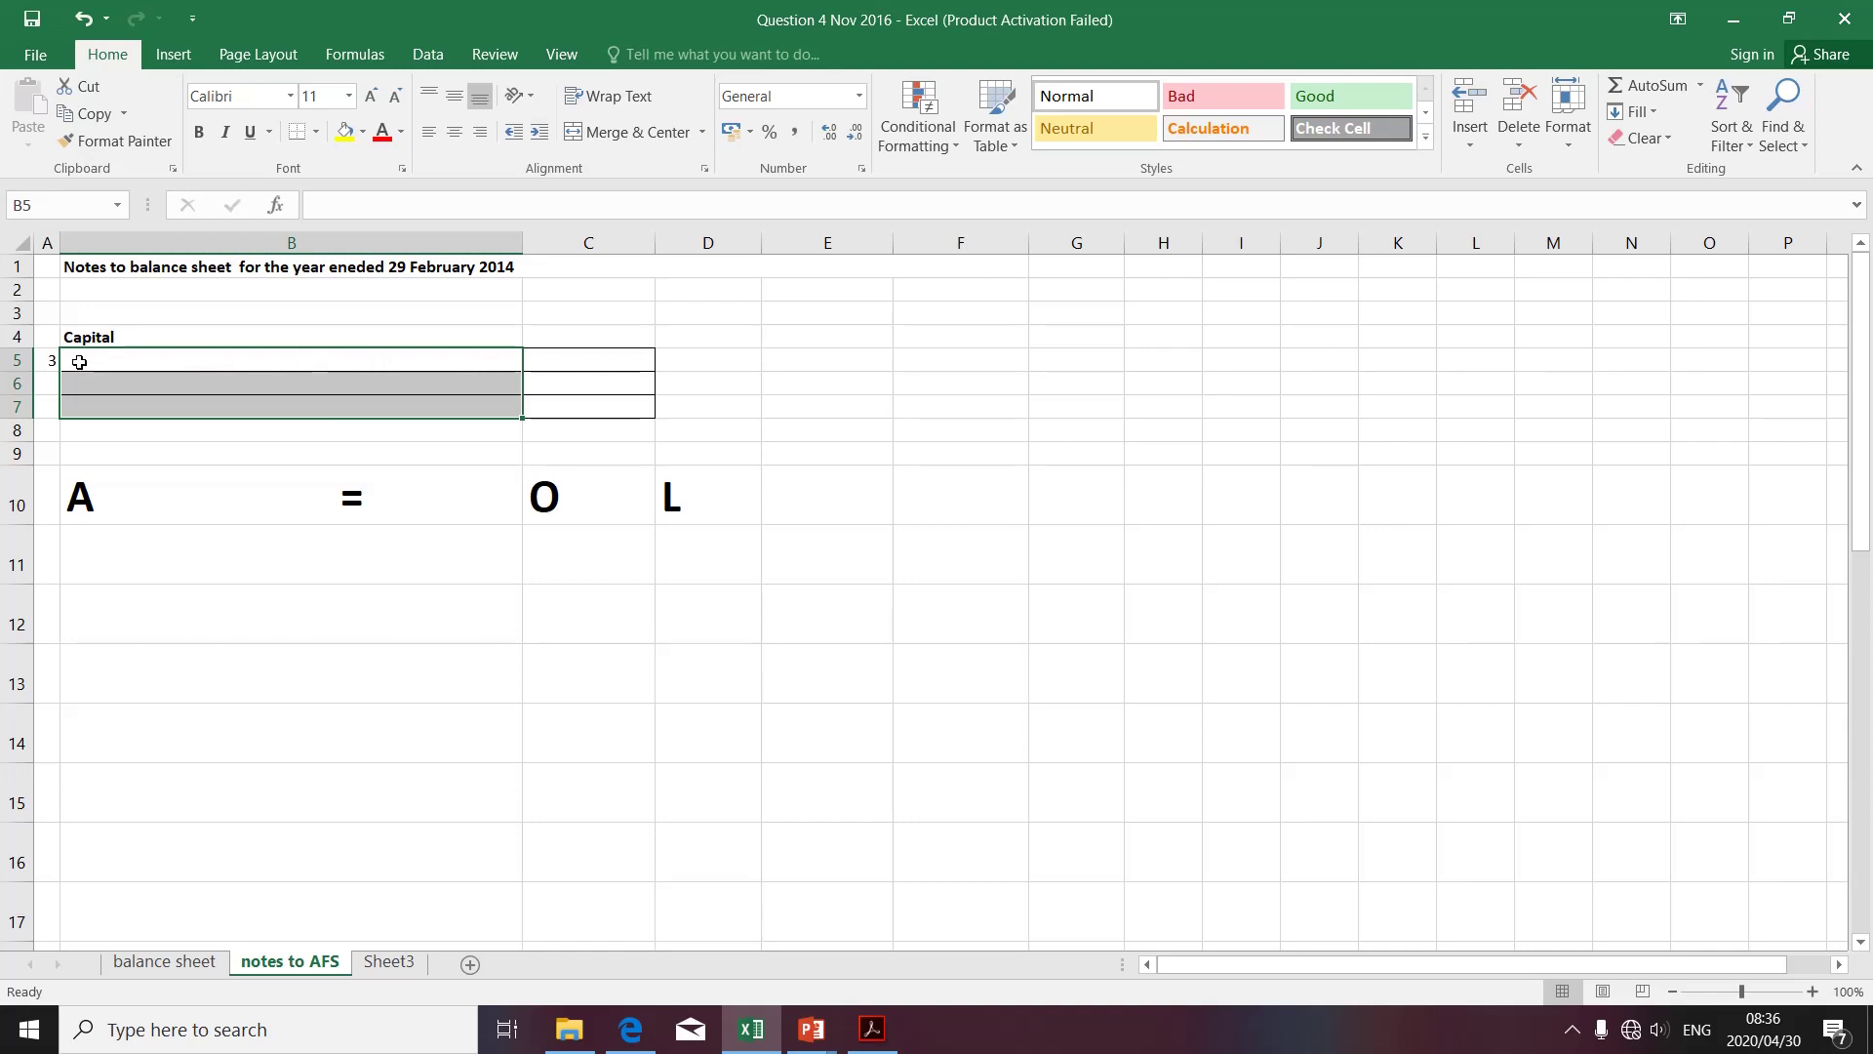
Clear the note number in cell A5 and set the font size of the Capital note block A4:C7 to 36
{"action": "left_click", "coordinate": [49, 357]}
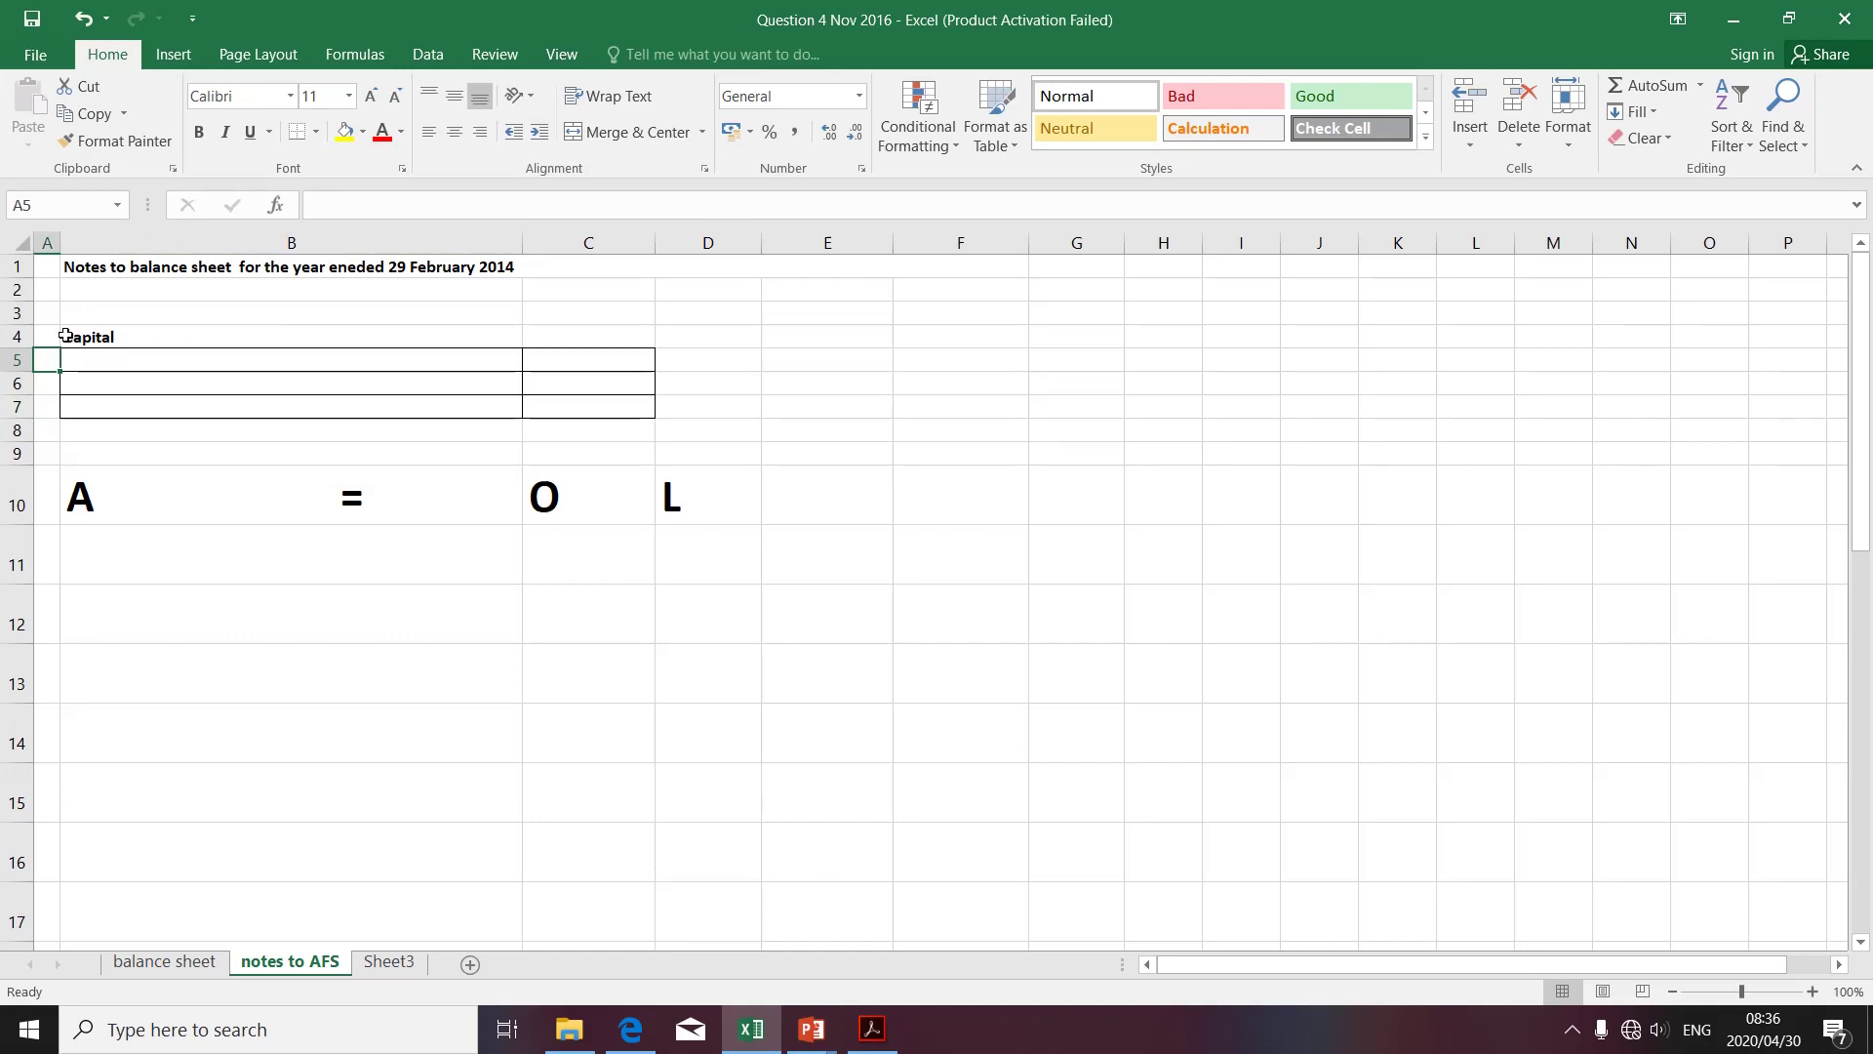
{"action": "left_click_drag", "start_coordinate": [43, 338], "coordinate": [600, 403]}
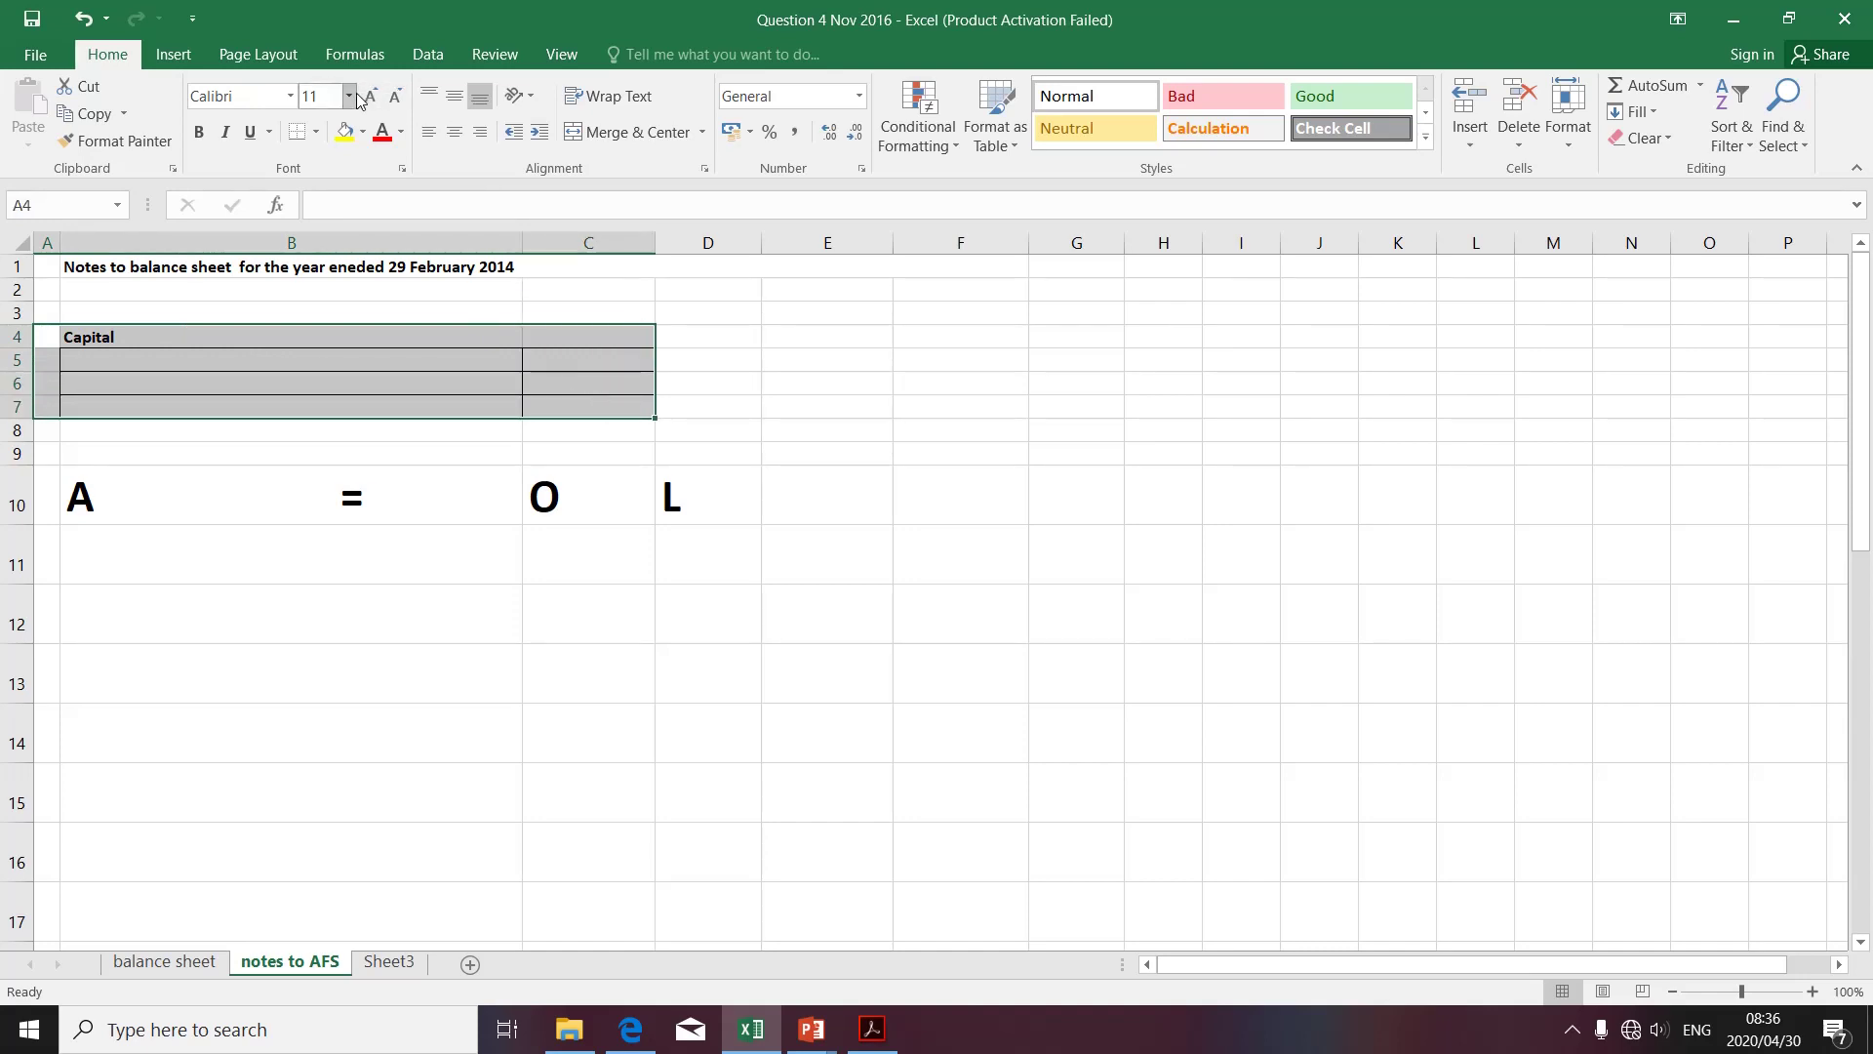
{"action": "left_click", "coordinate": [349, 97]}
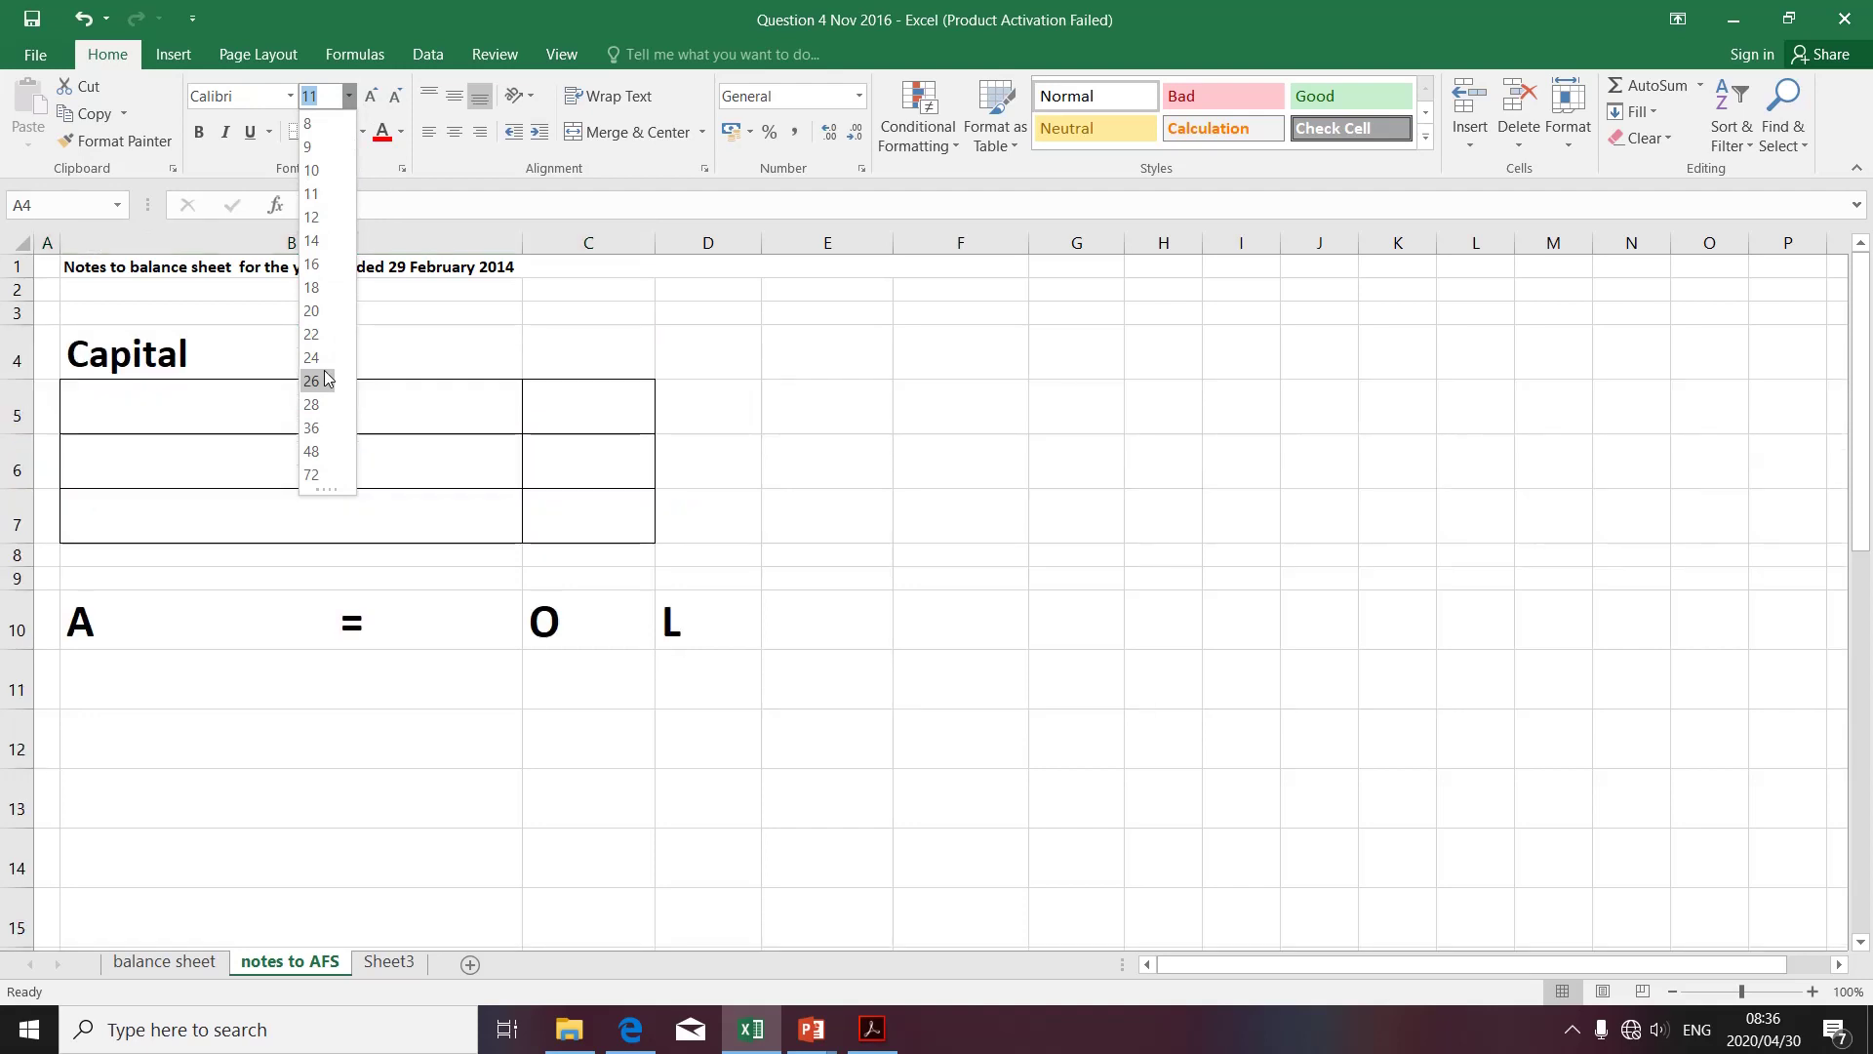
{"action": "left_click", "coordinate": [315, 429]}
Enter "Balance @ BOY" in cell B5 as the first row label under Capital
{"action": "left_click", "coordinate": [207, 433]}
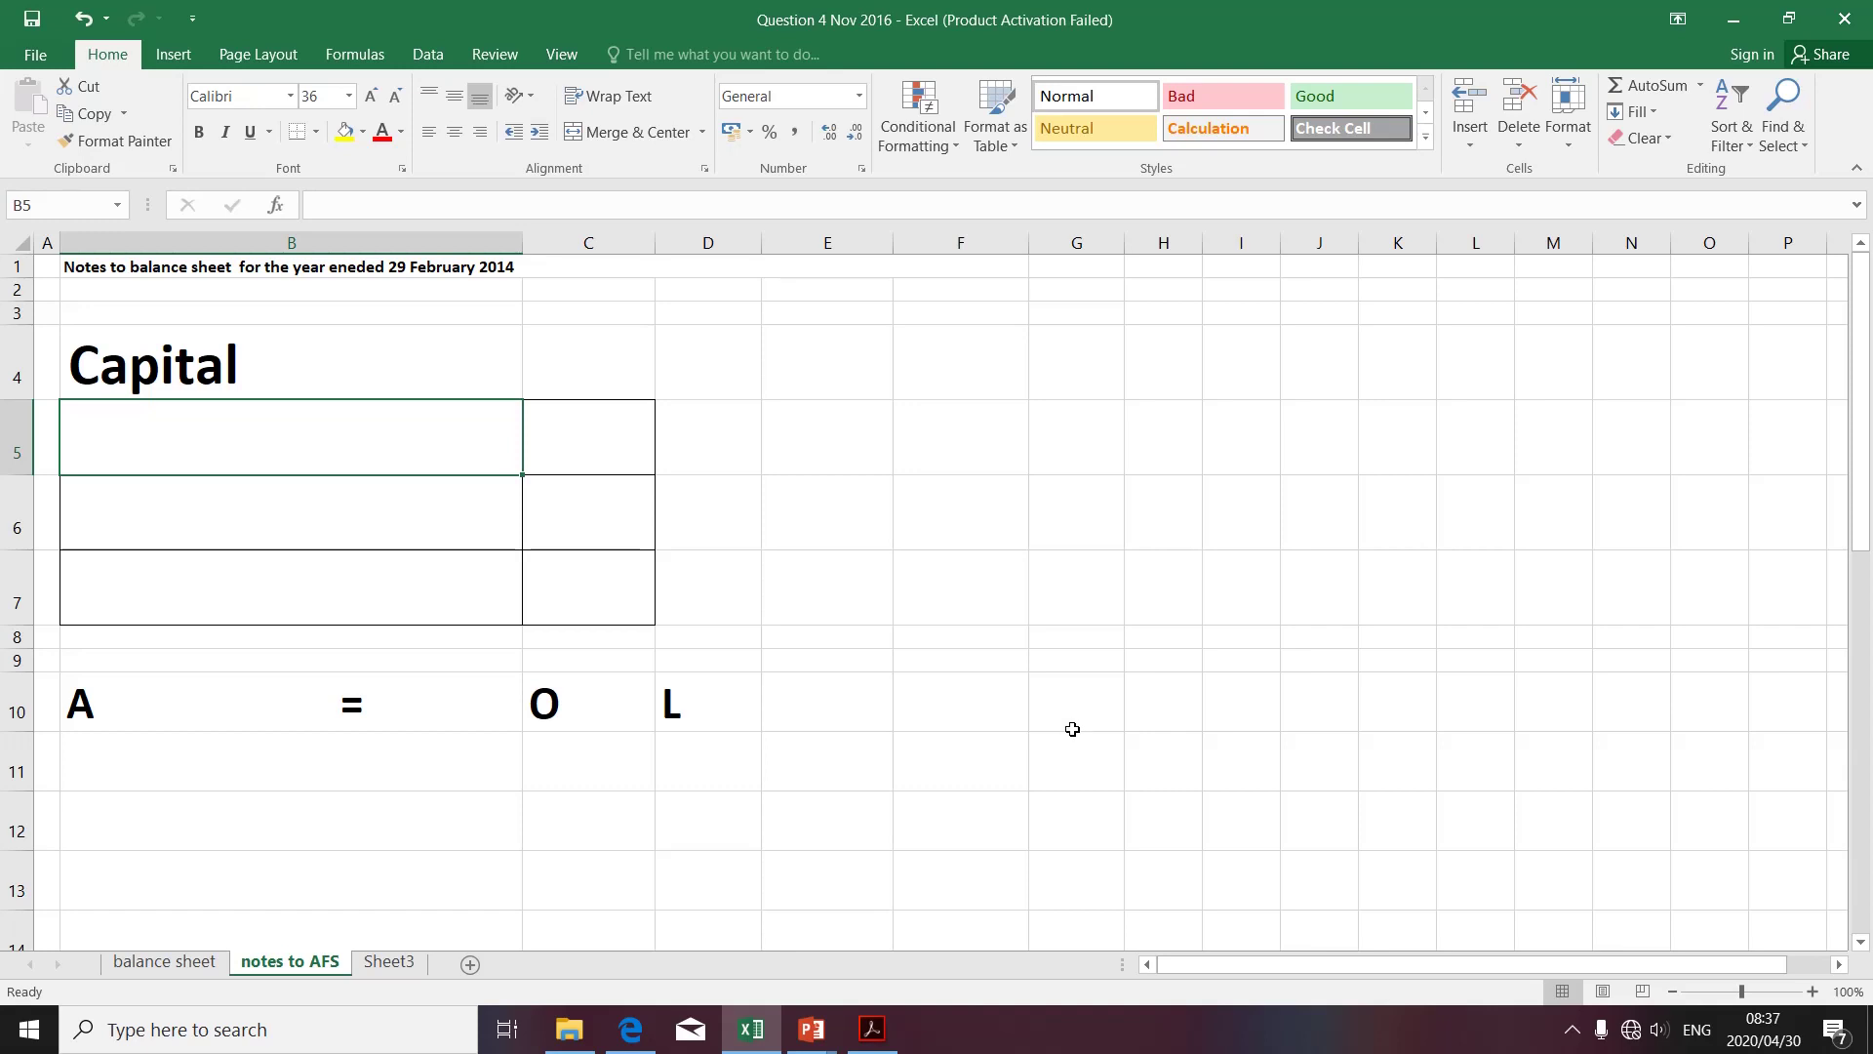
{"action": "type", "text": "B"}
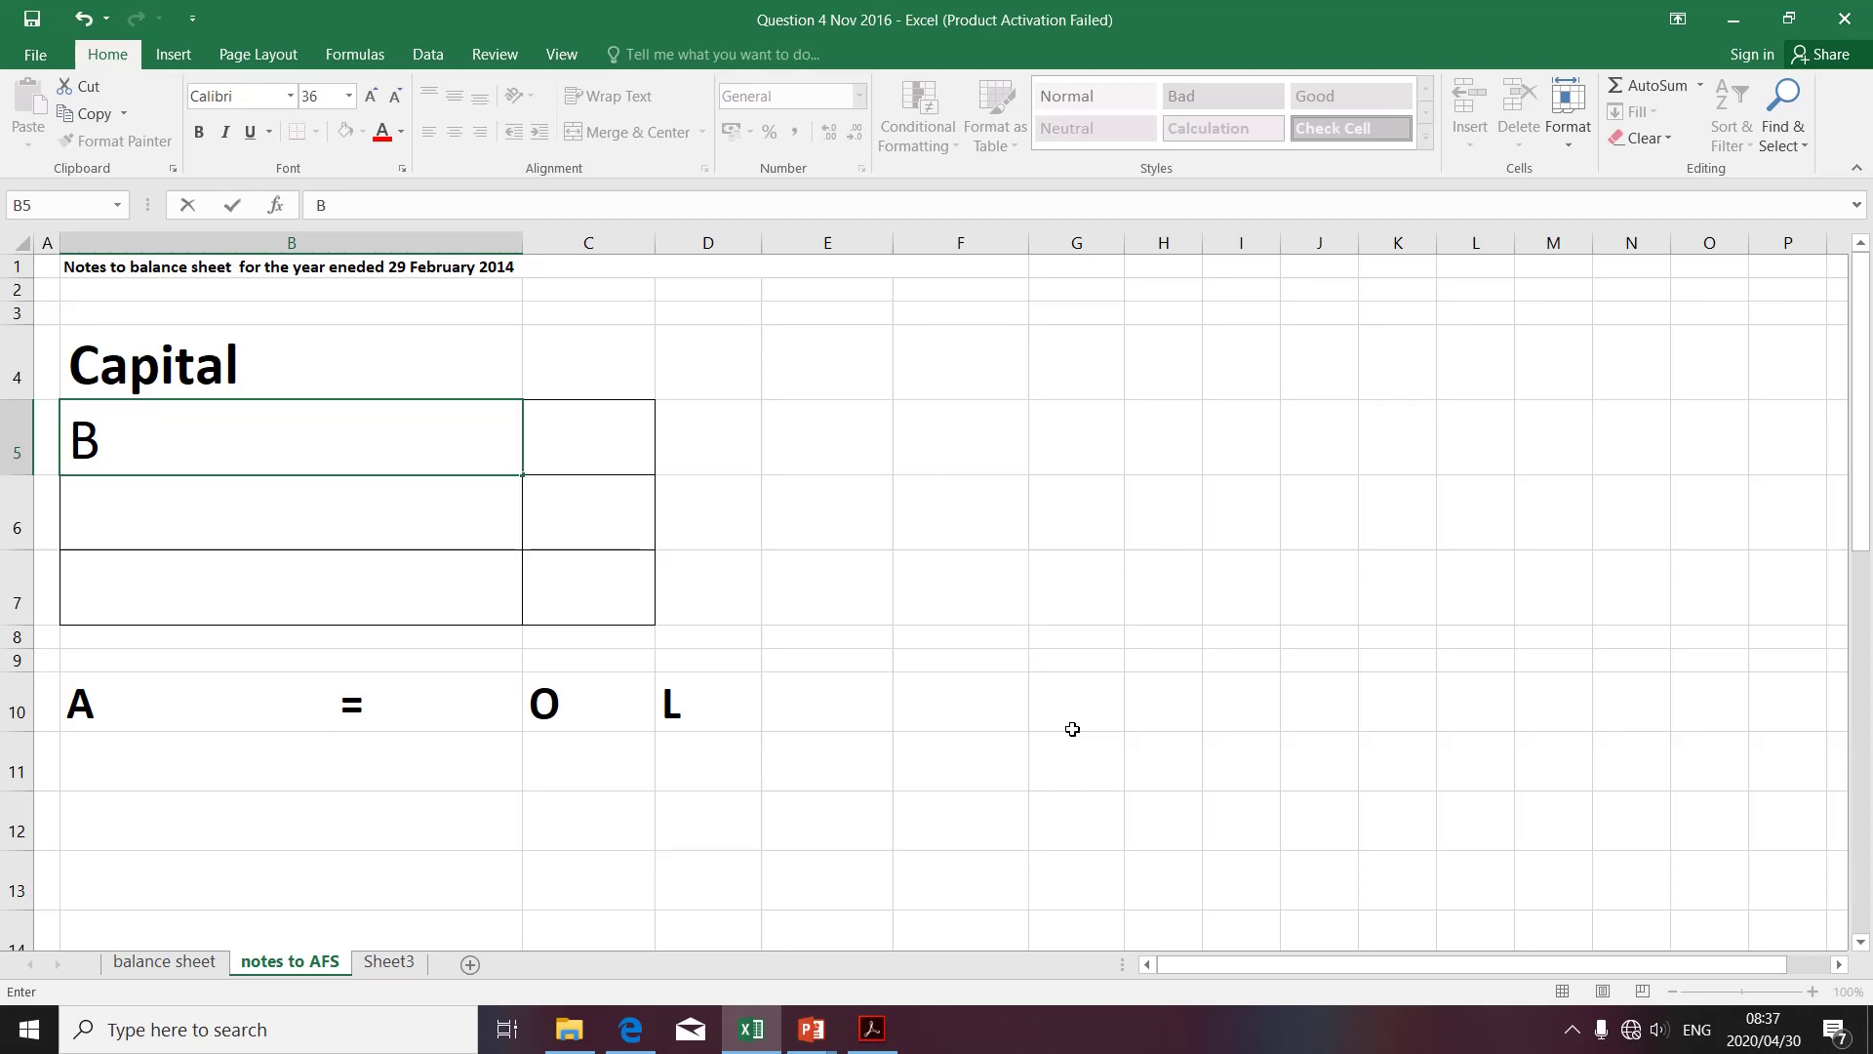
{"action": "type", "text": "alance"}
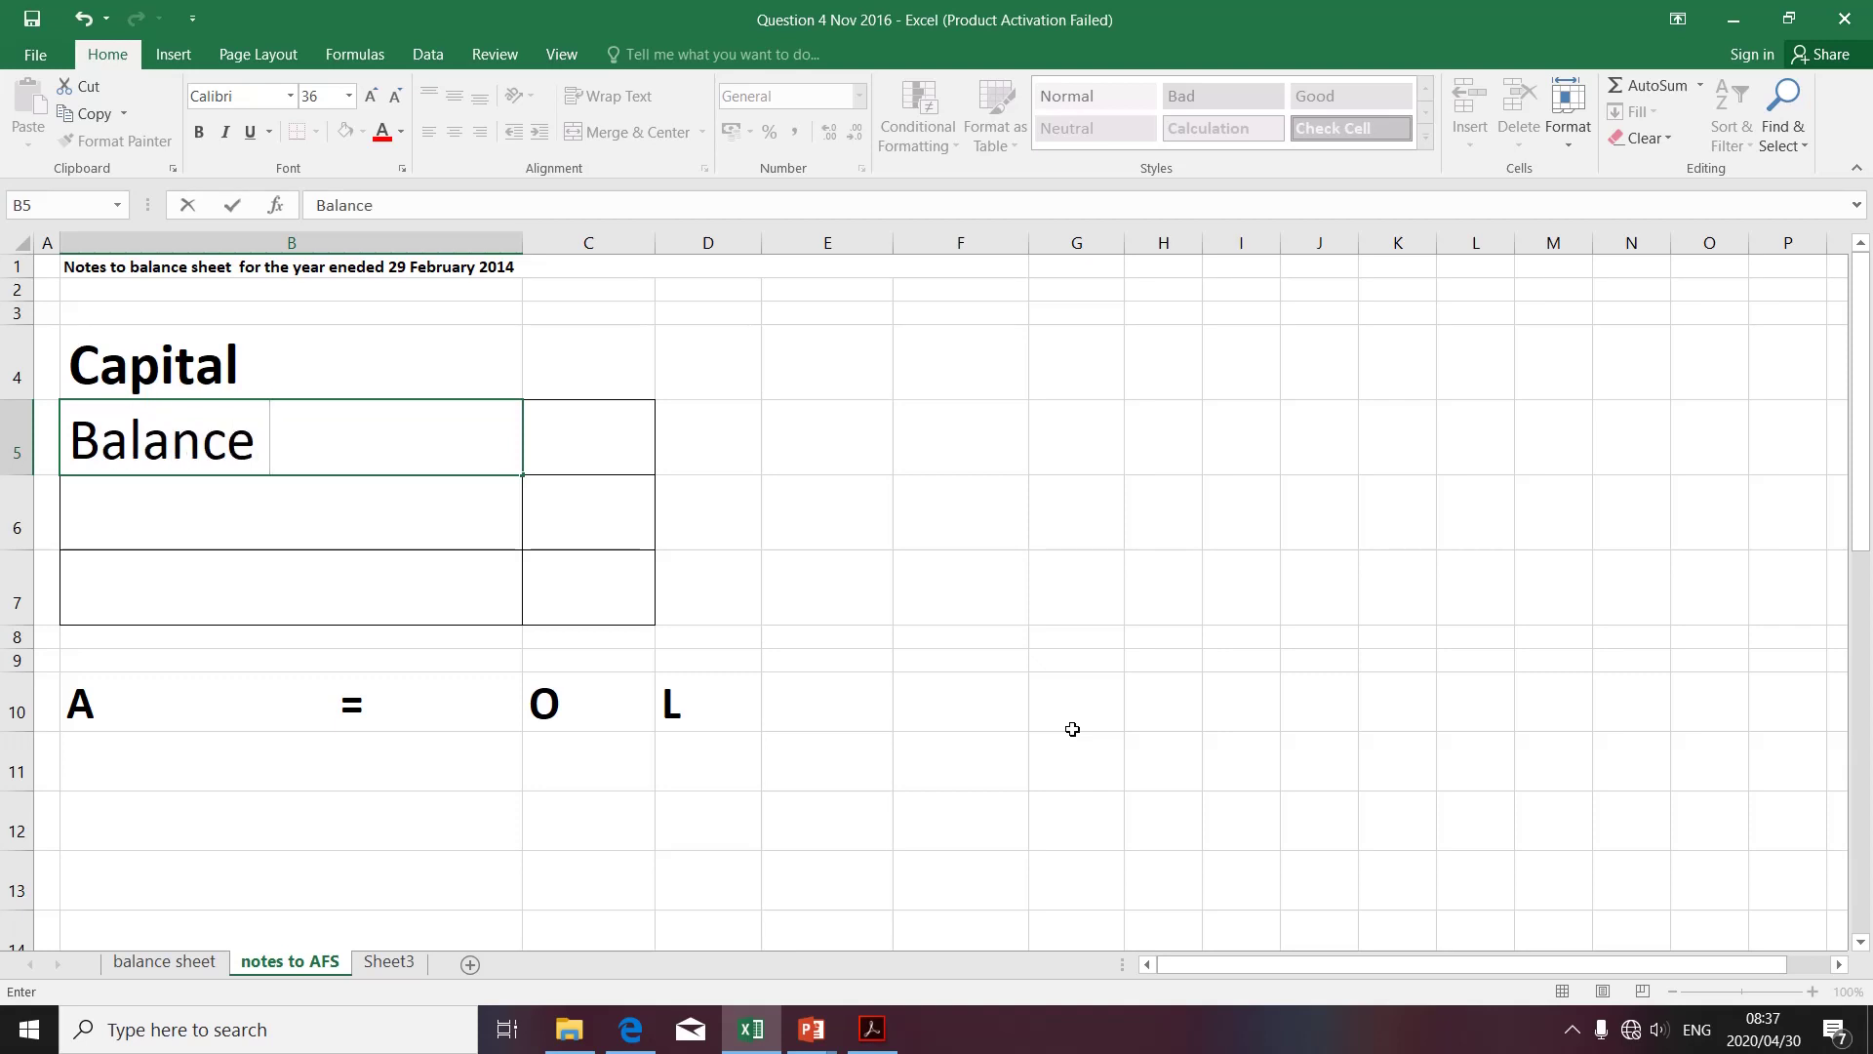
{"action": "type", "text": " @be"}
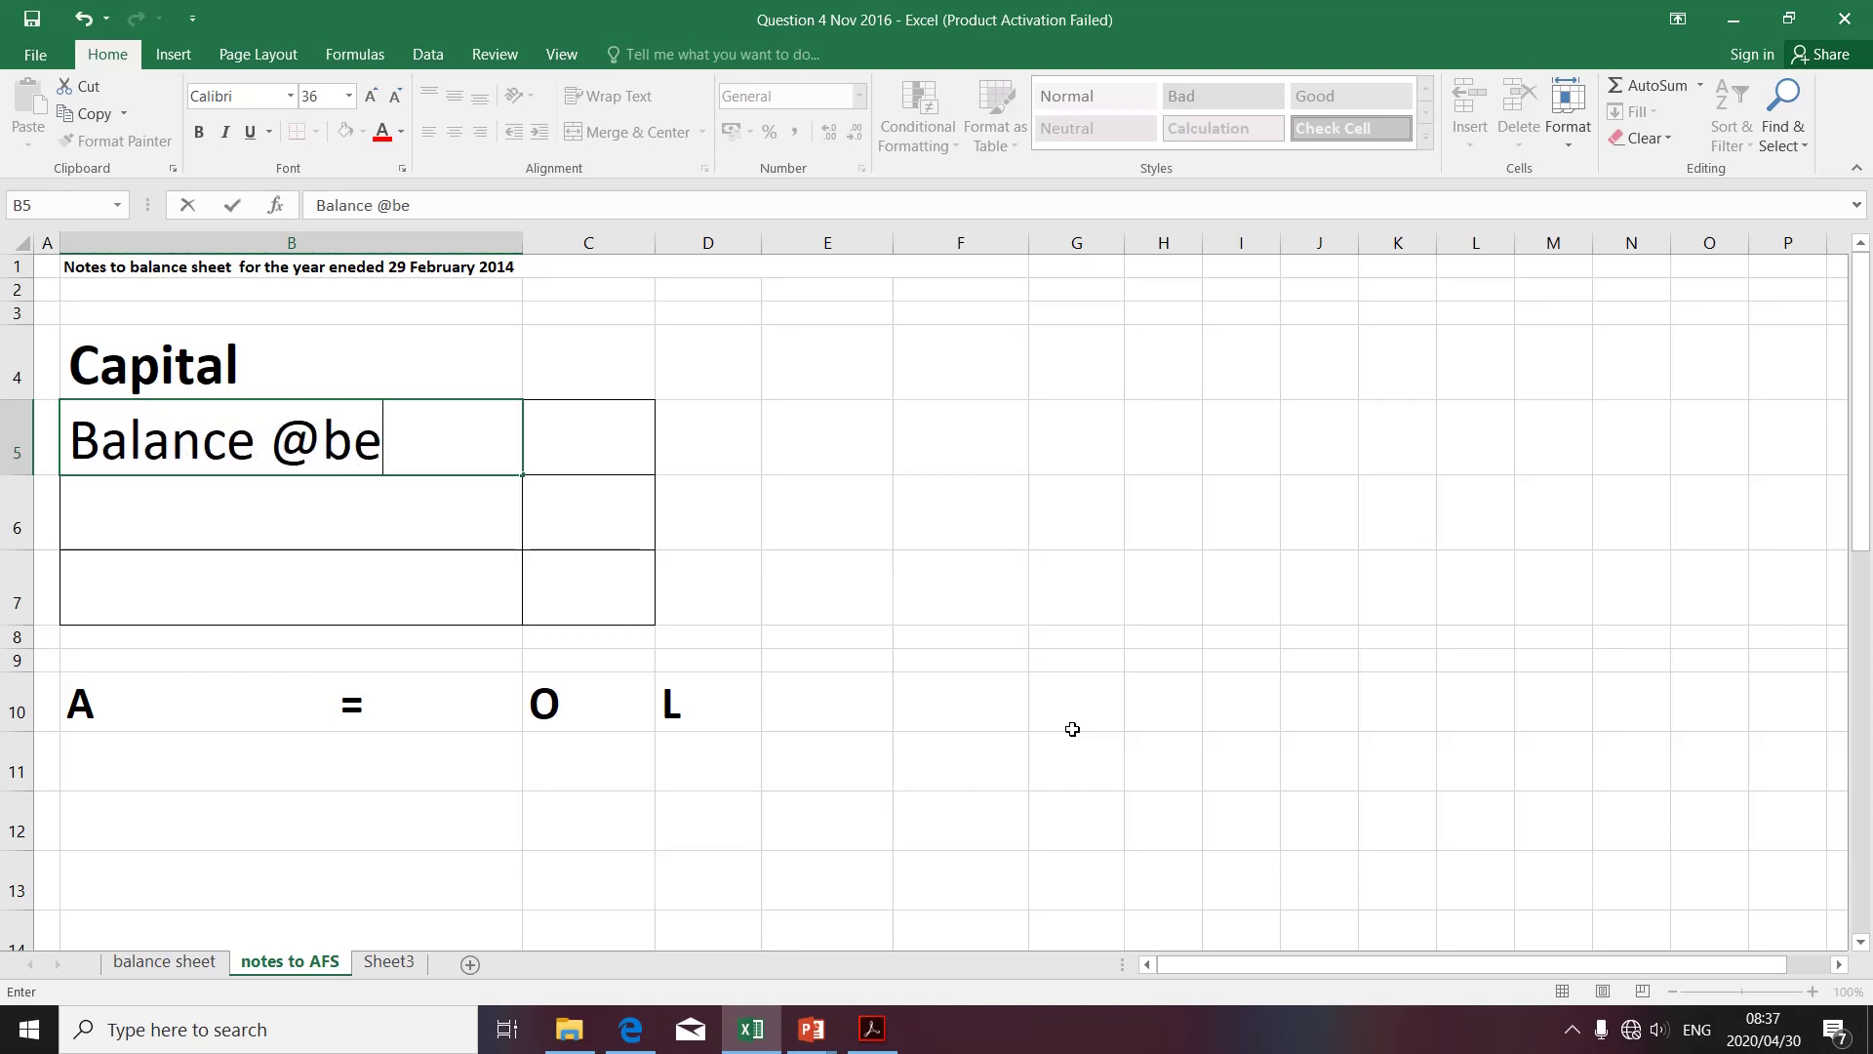
{"action": "key", "text": "BackSpace"}
{"action": "key", "text": "BackSpace"}
{"action": "type", "text": "BOY"}
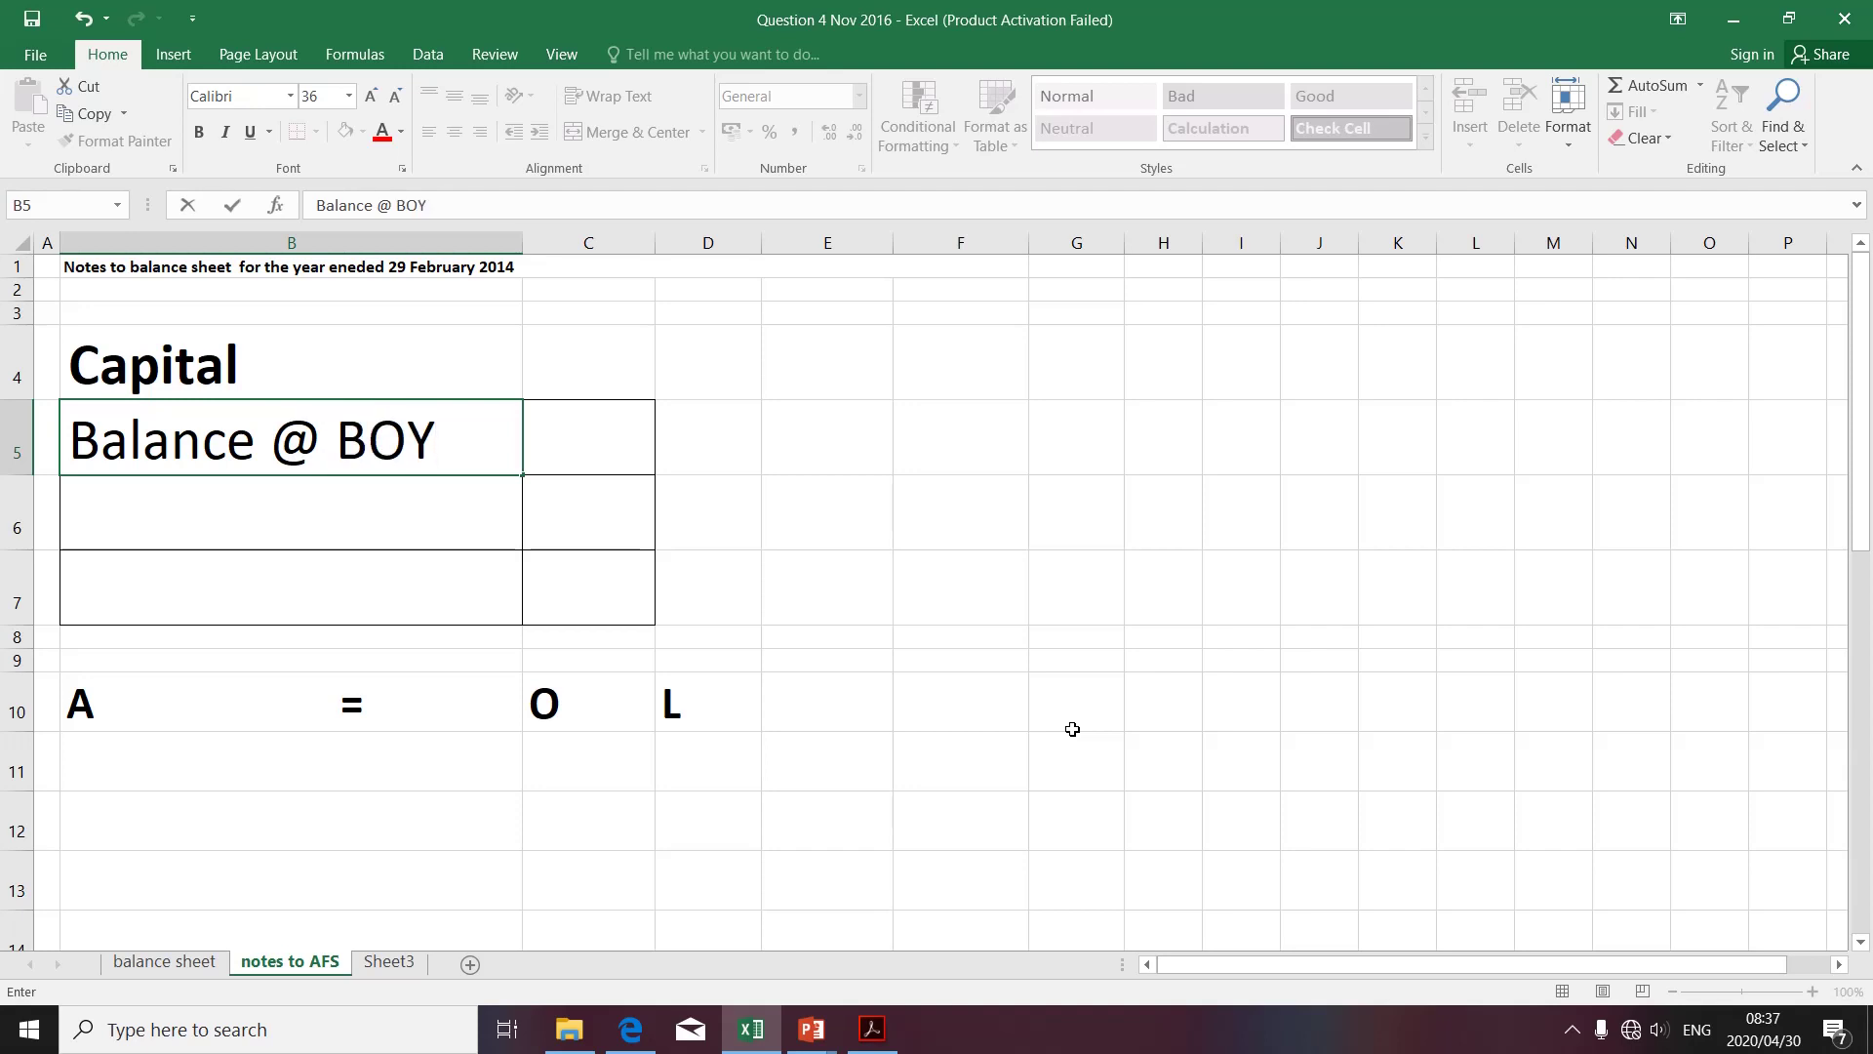
Enter "Add Net Profit" in cell B6 and "Less Drawings" in cell B7 as the remaining Capital row labels
{"action": "left_click", "coordinate": [208, 530]}
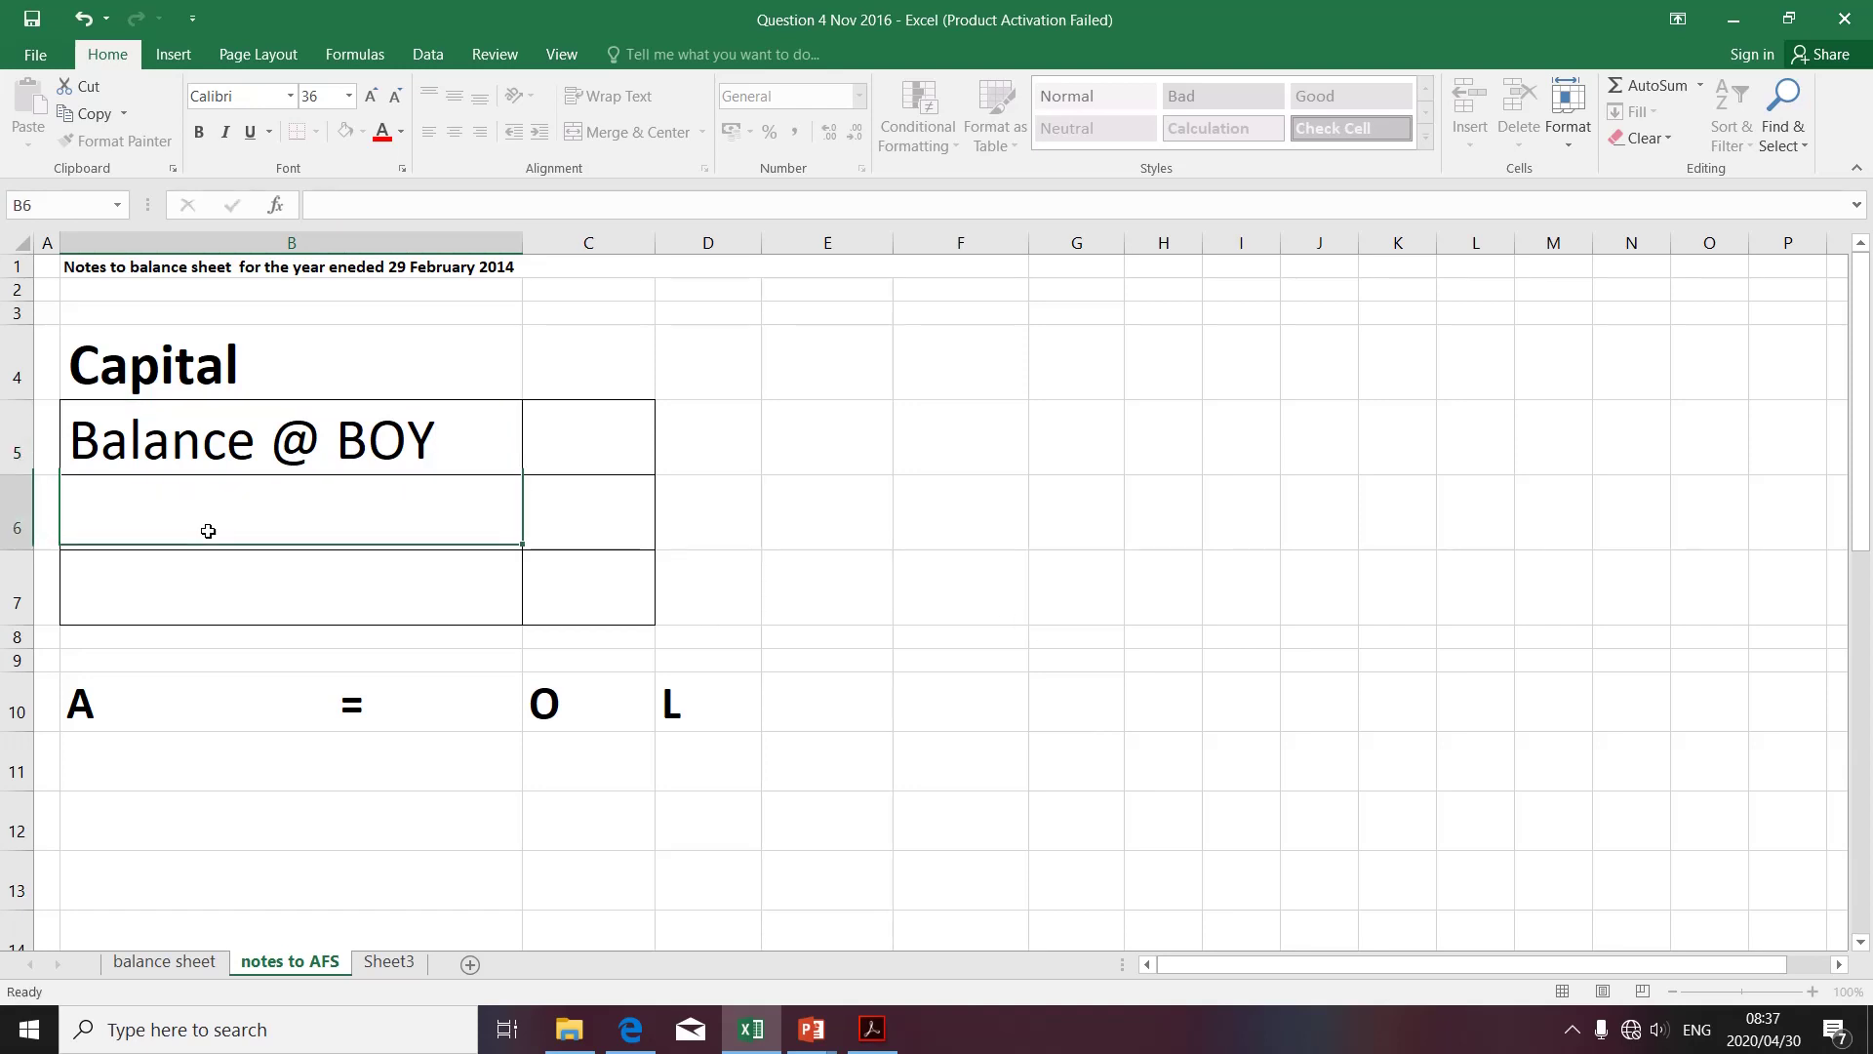
{"action": "type", "text": "Ad"}
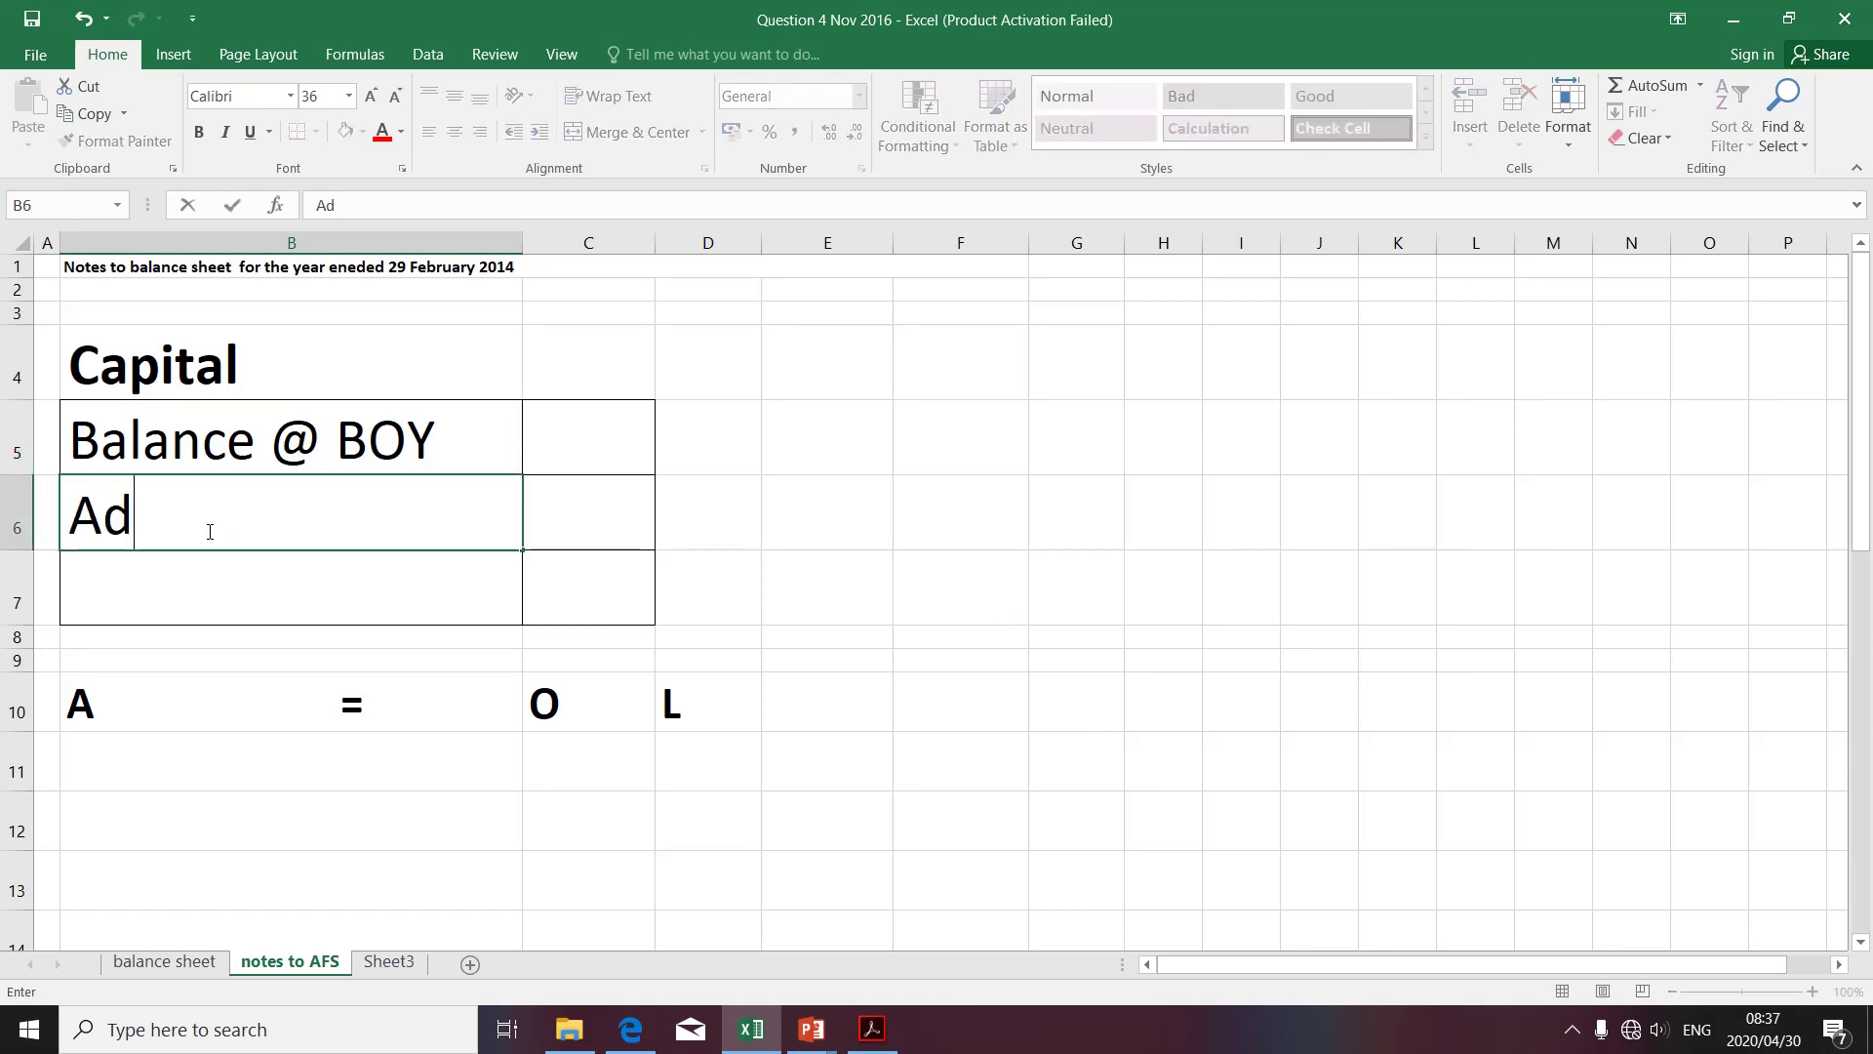
{"action": "type", "text": "d Ne"}
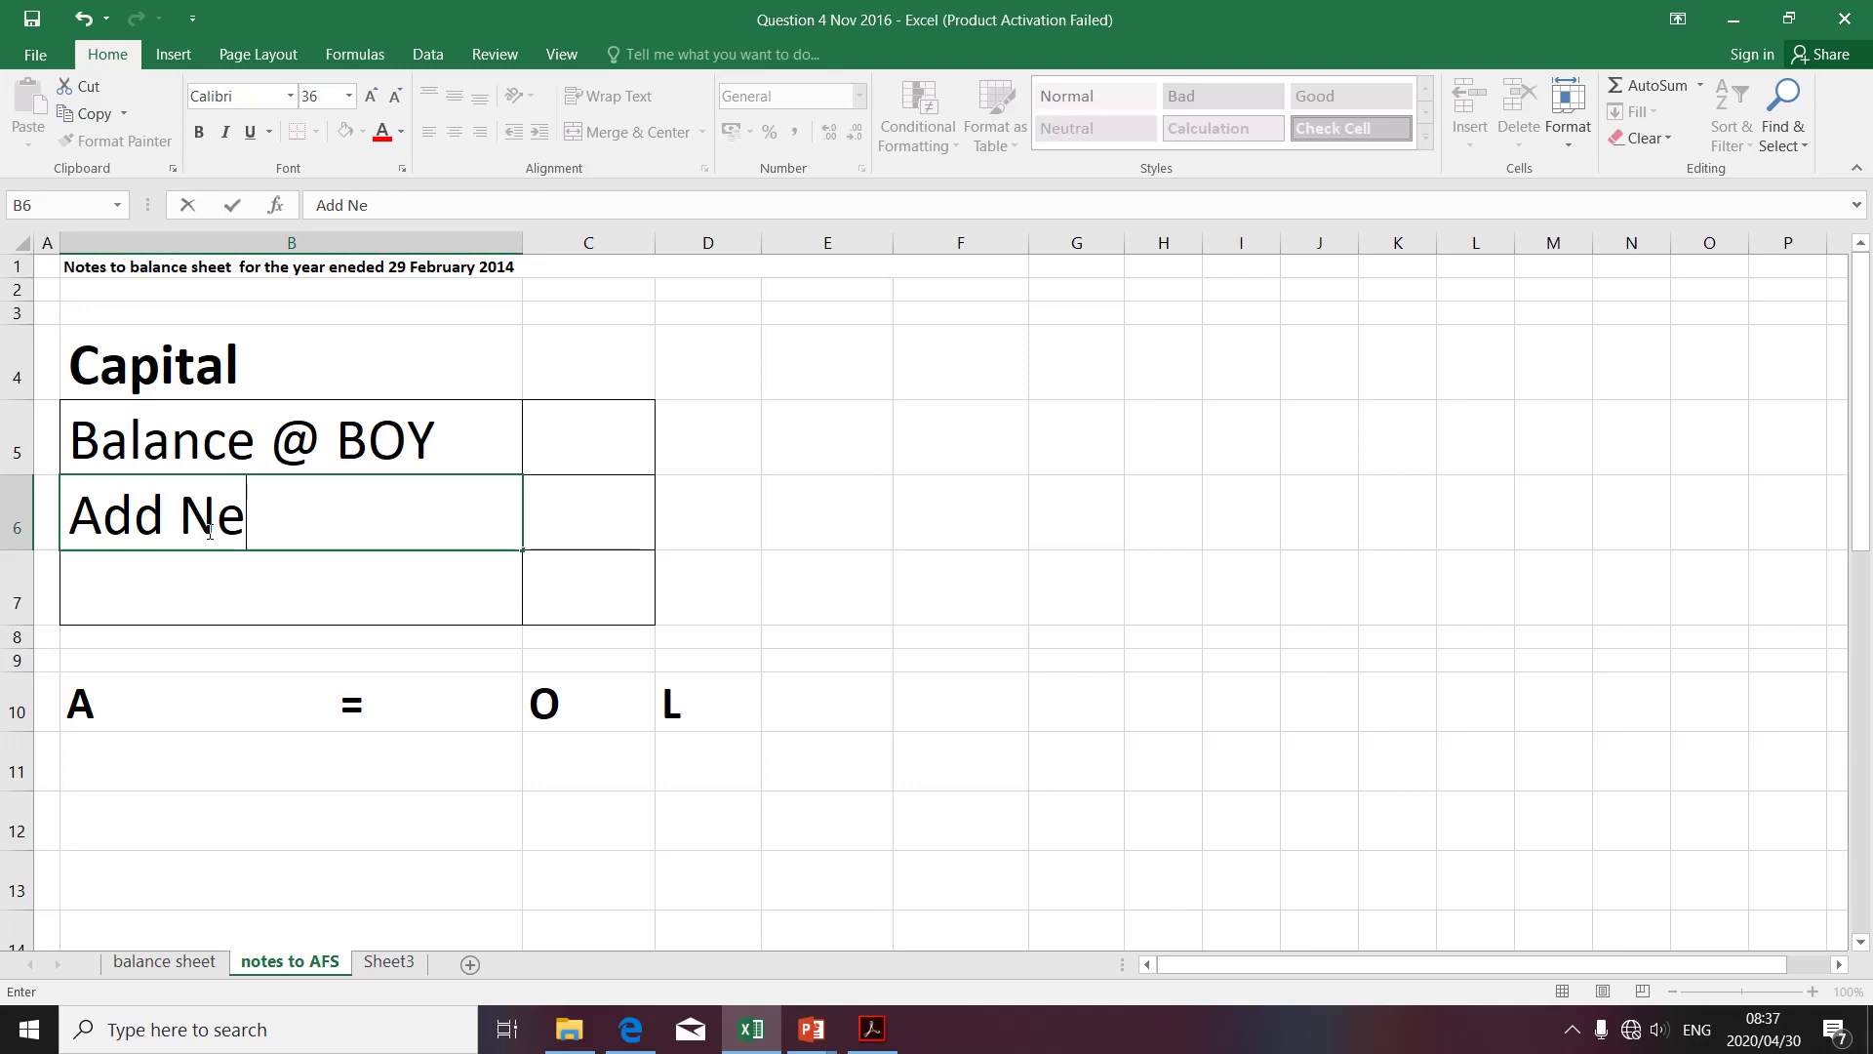
{"action": "type", "text": "t Profit"}
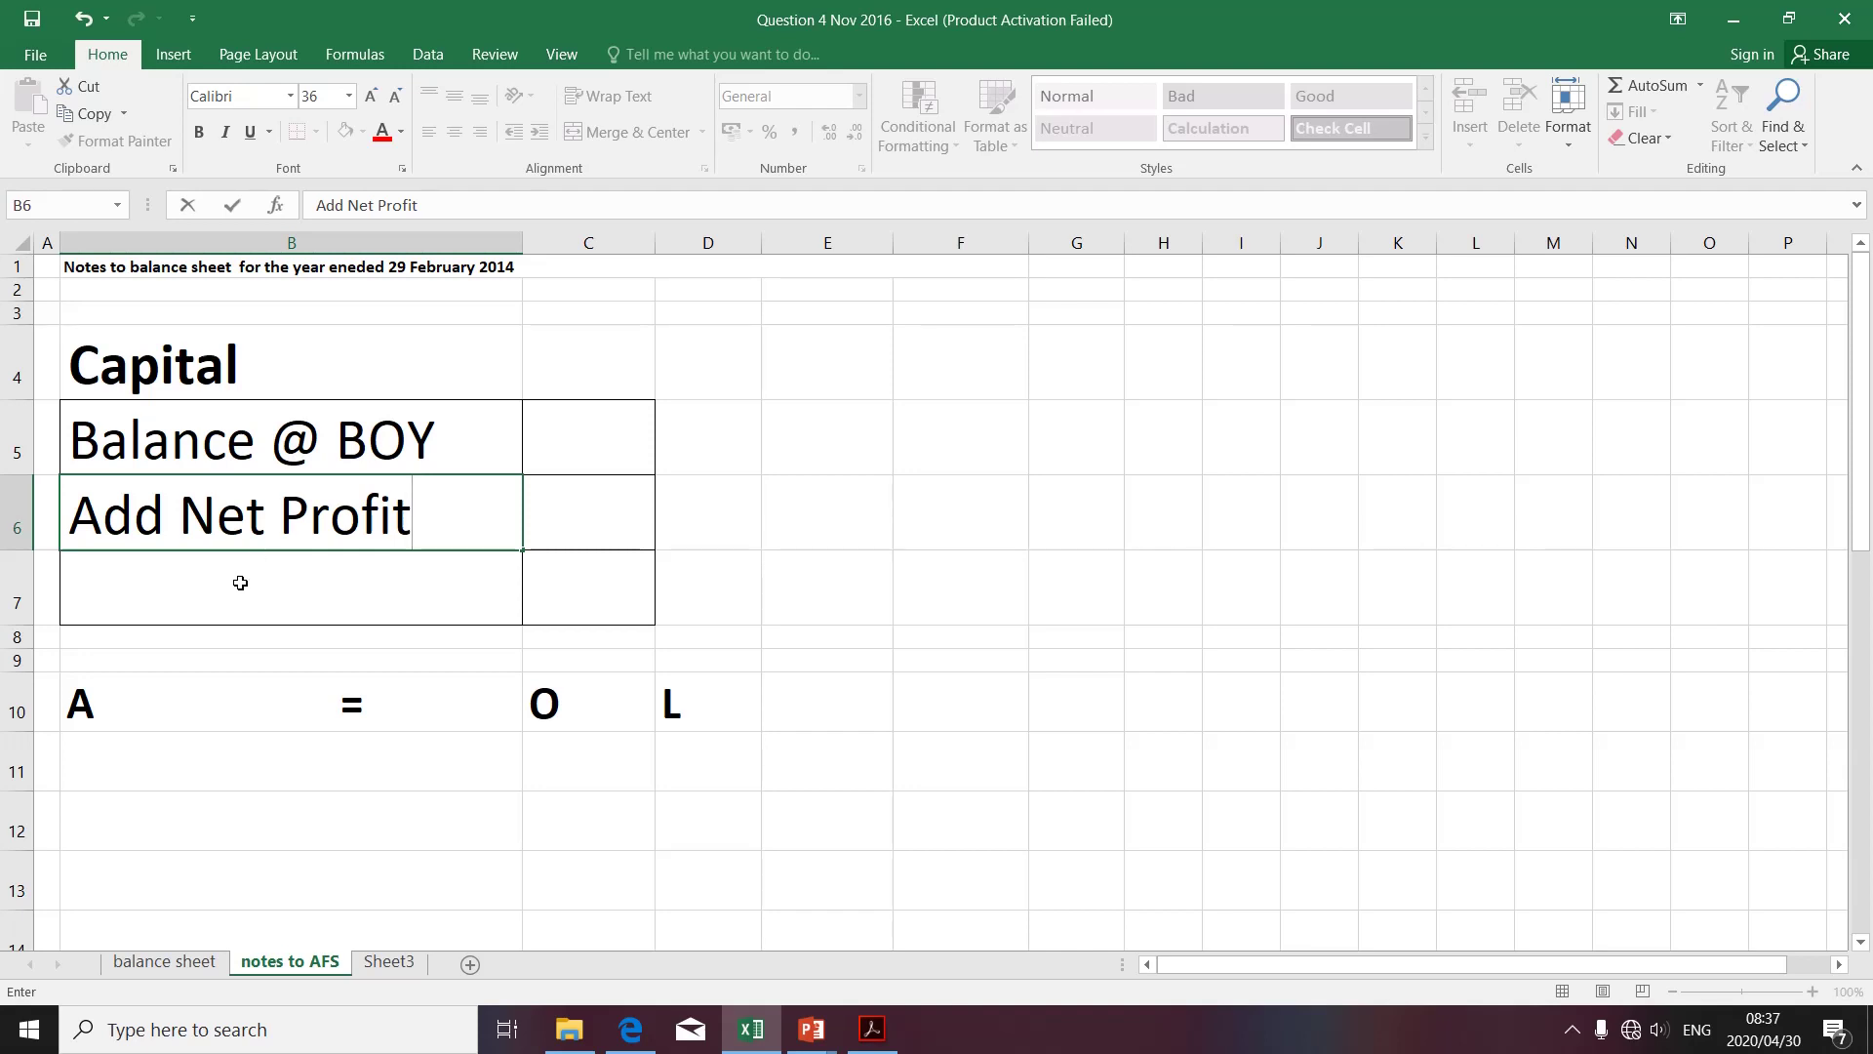
{"action": "left_click", "coordinate": [207, 591]}
{"action": "type", "text": "L"}
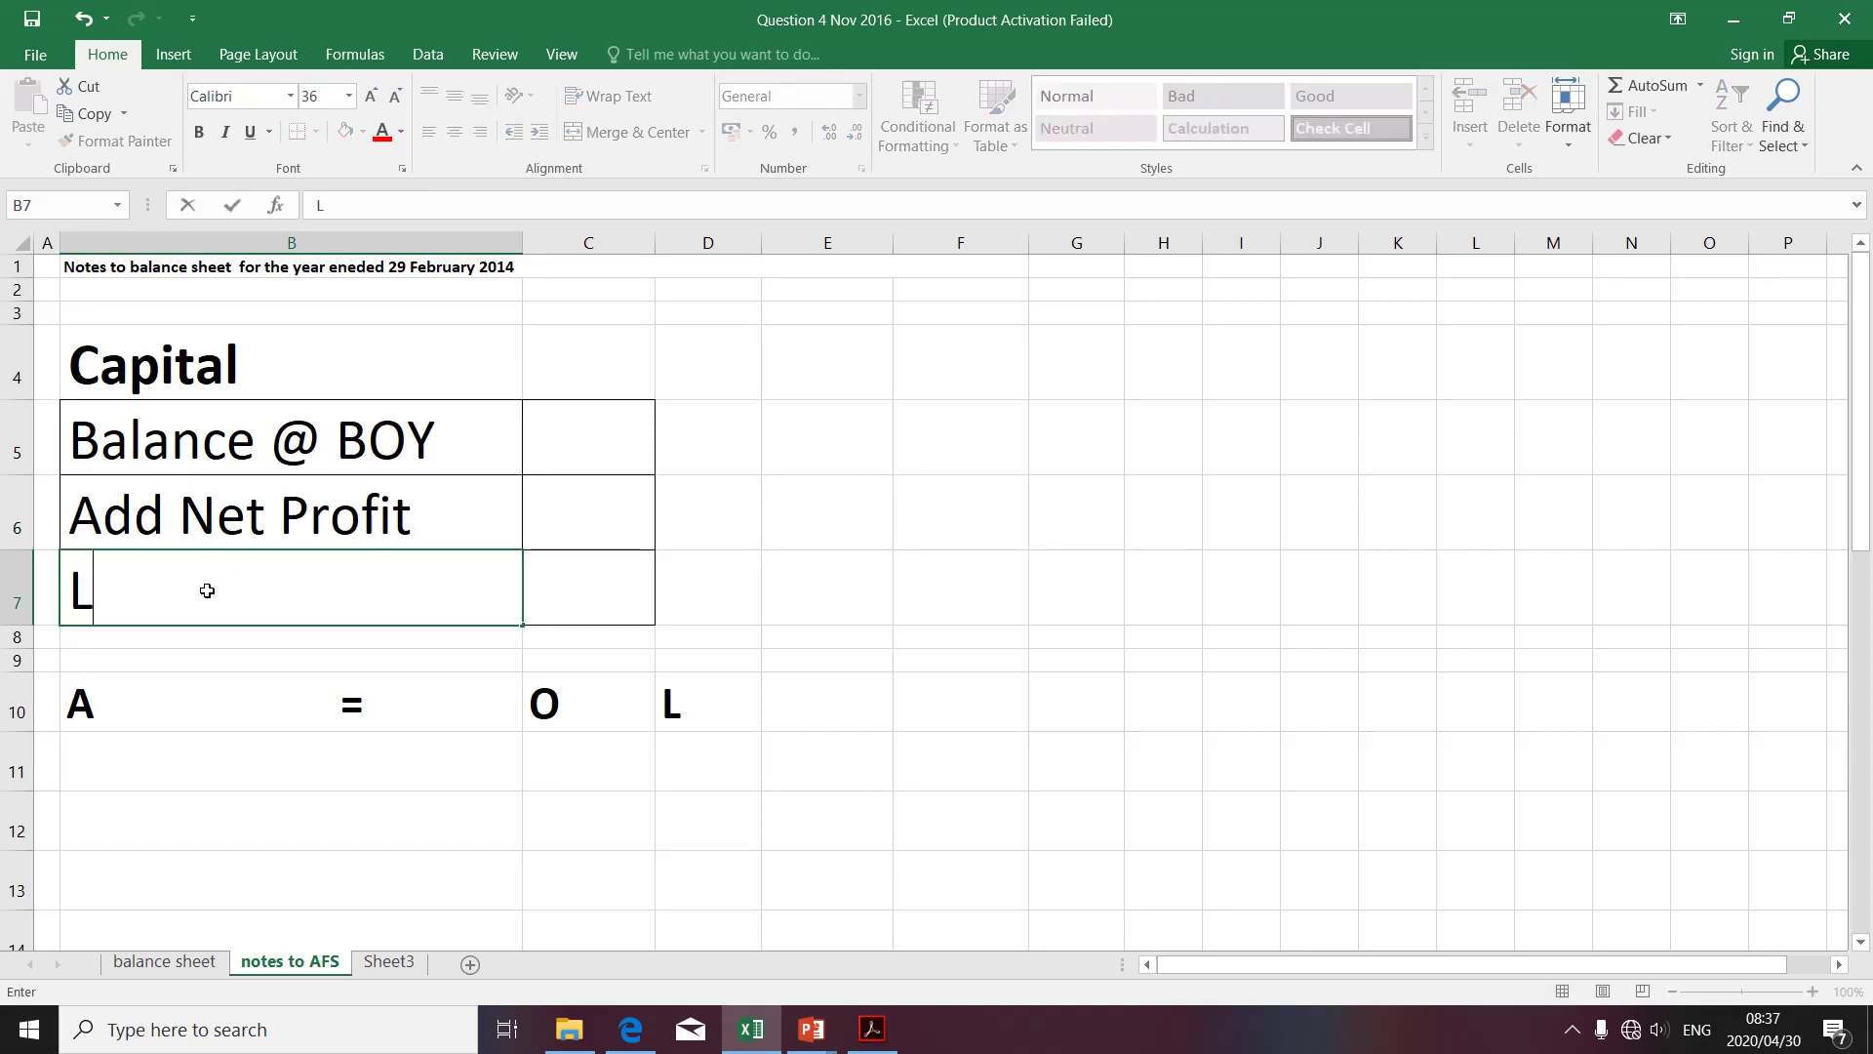
{"action": "type", "text": "ess Drawings"}
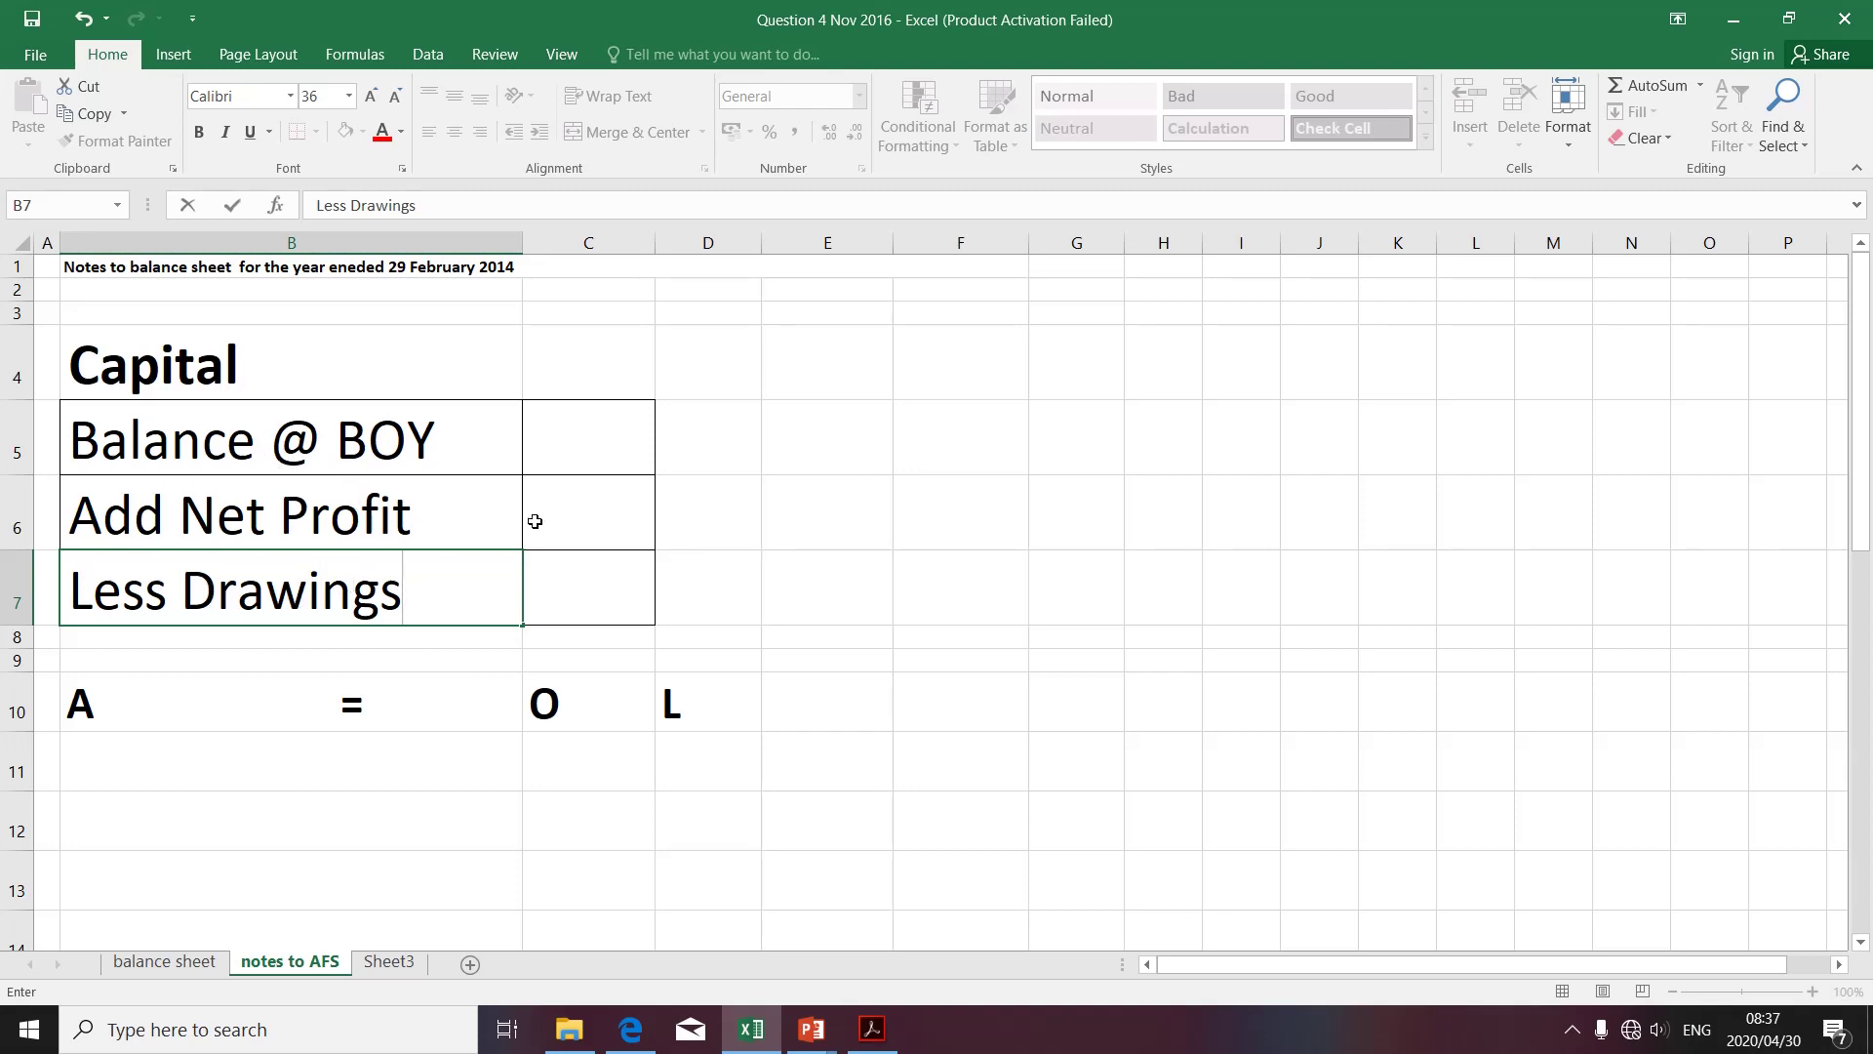
Check the owner's withdrawal in the question paper and enter -4200 as the drawings amount in cell C7 of the workbook
{"action": "left_click", "coordinate": [589, 585]}
{"action": "key", "text": "alt+Tab"}
{"action": "key", "text": "alt+Tab"}
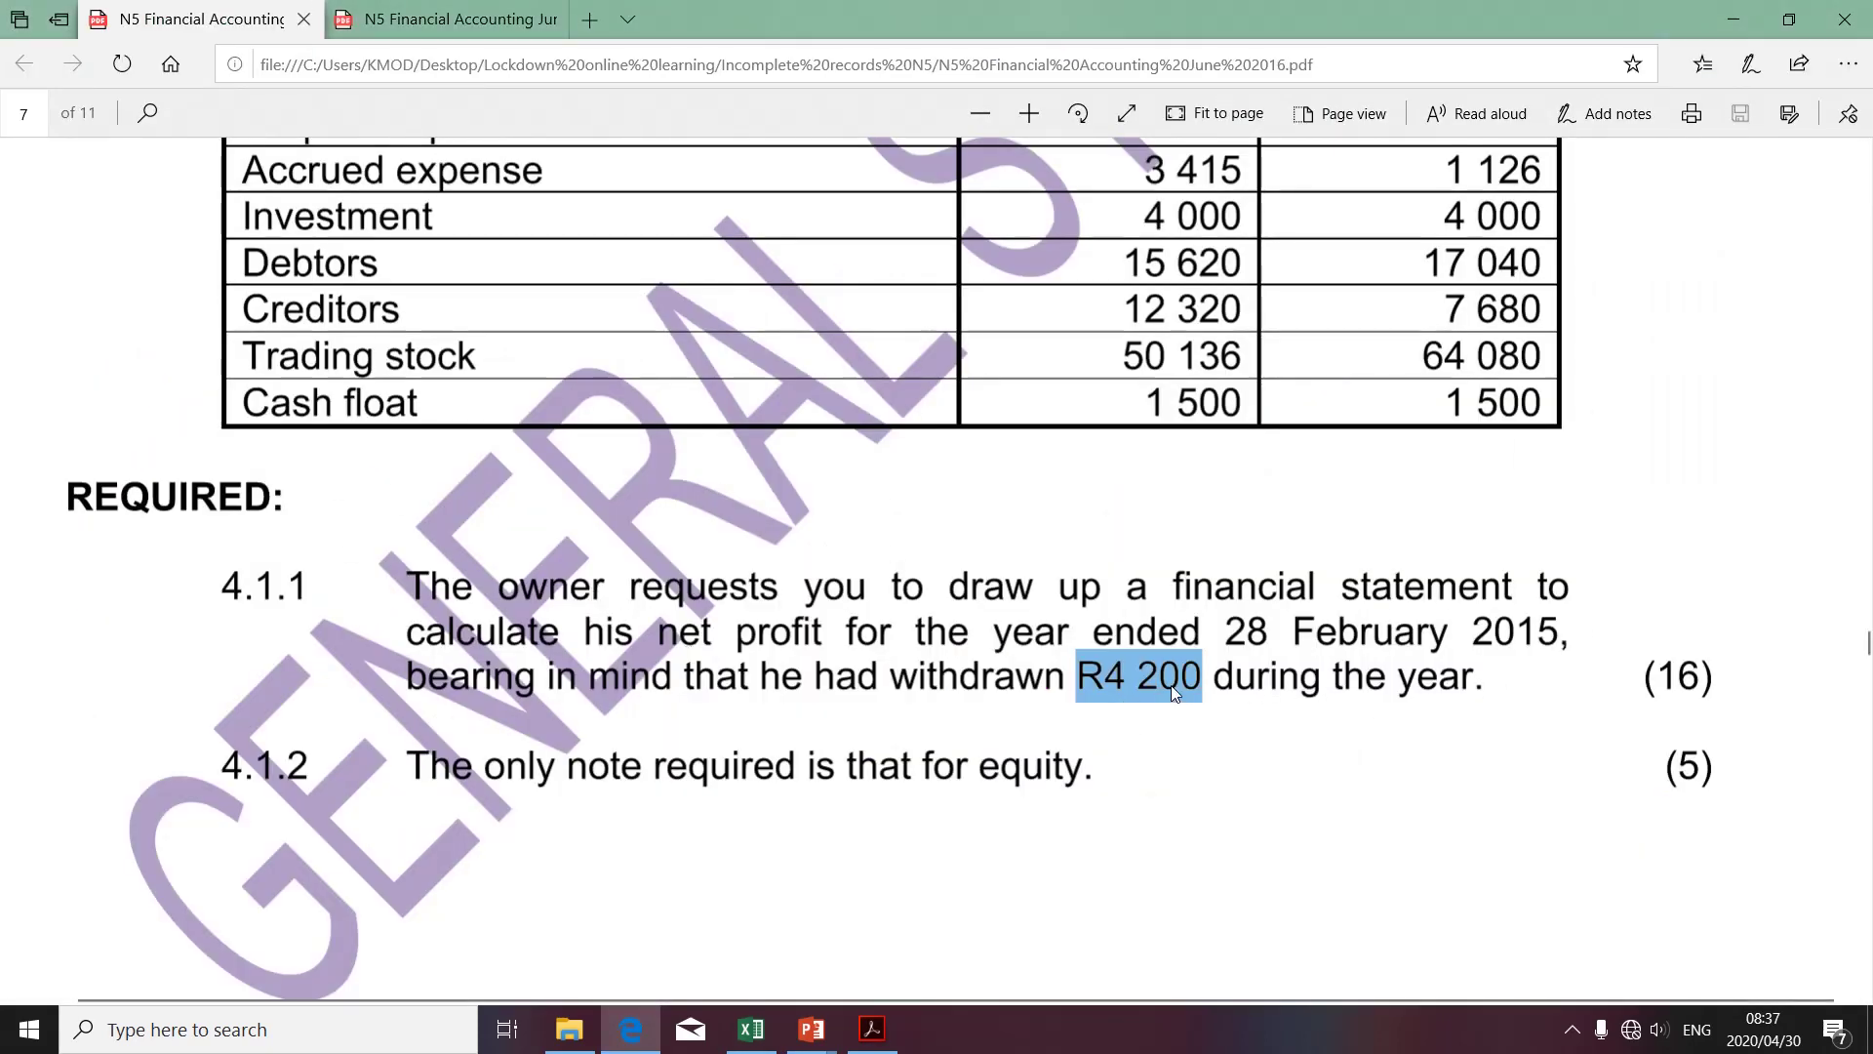
{"action": "key", "text": "alt+Tab"}
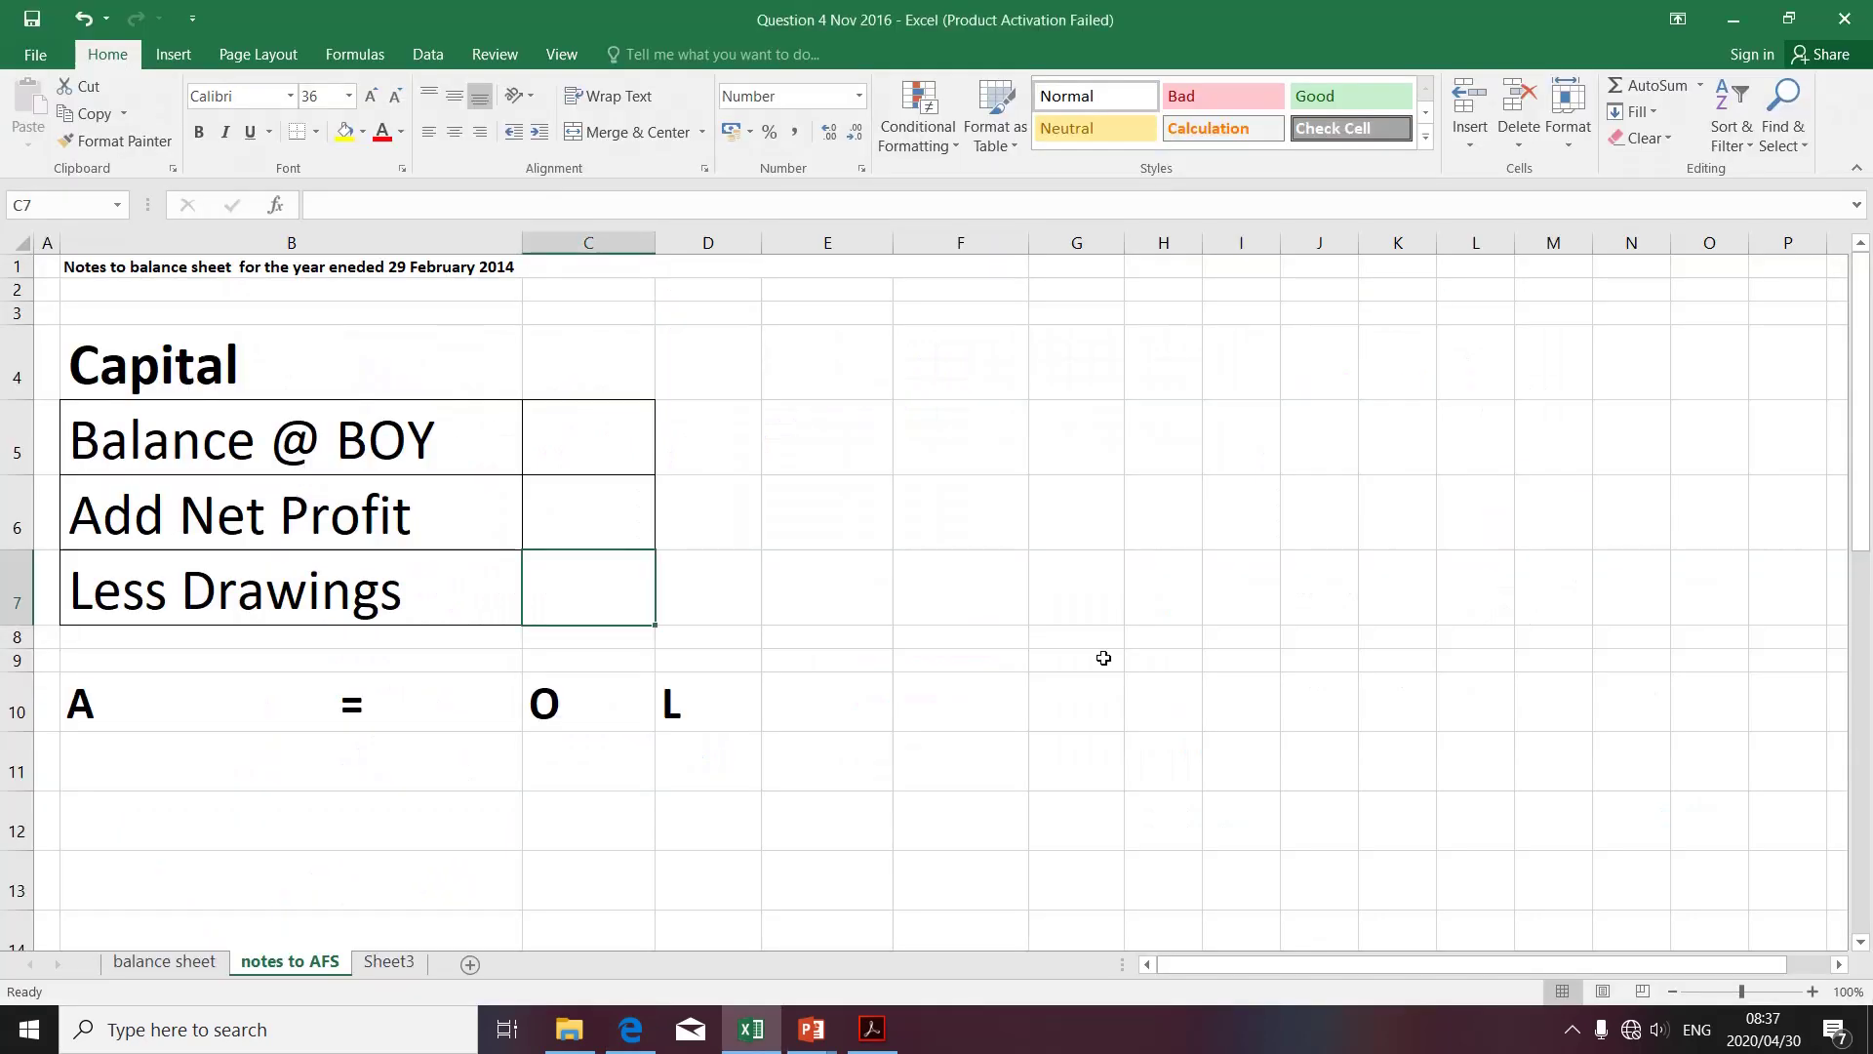
{"action": "type", "text": "-"}
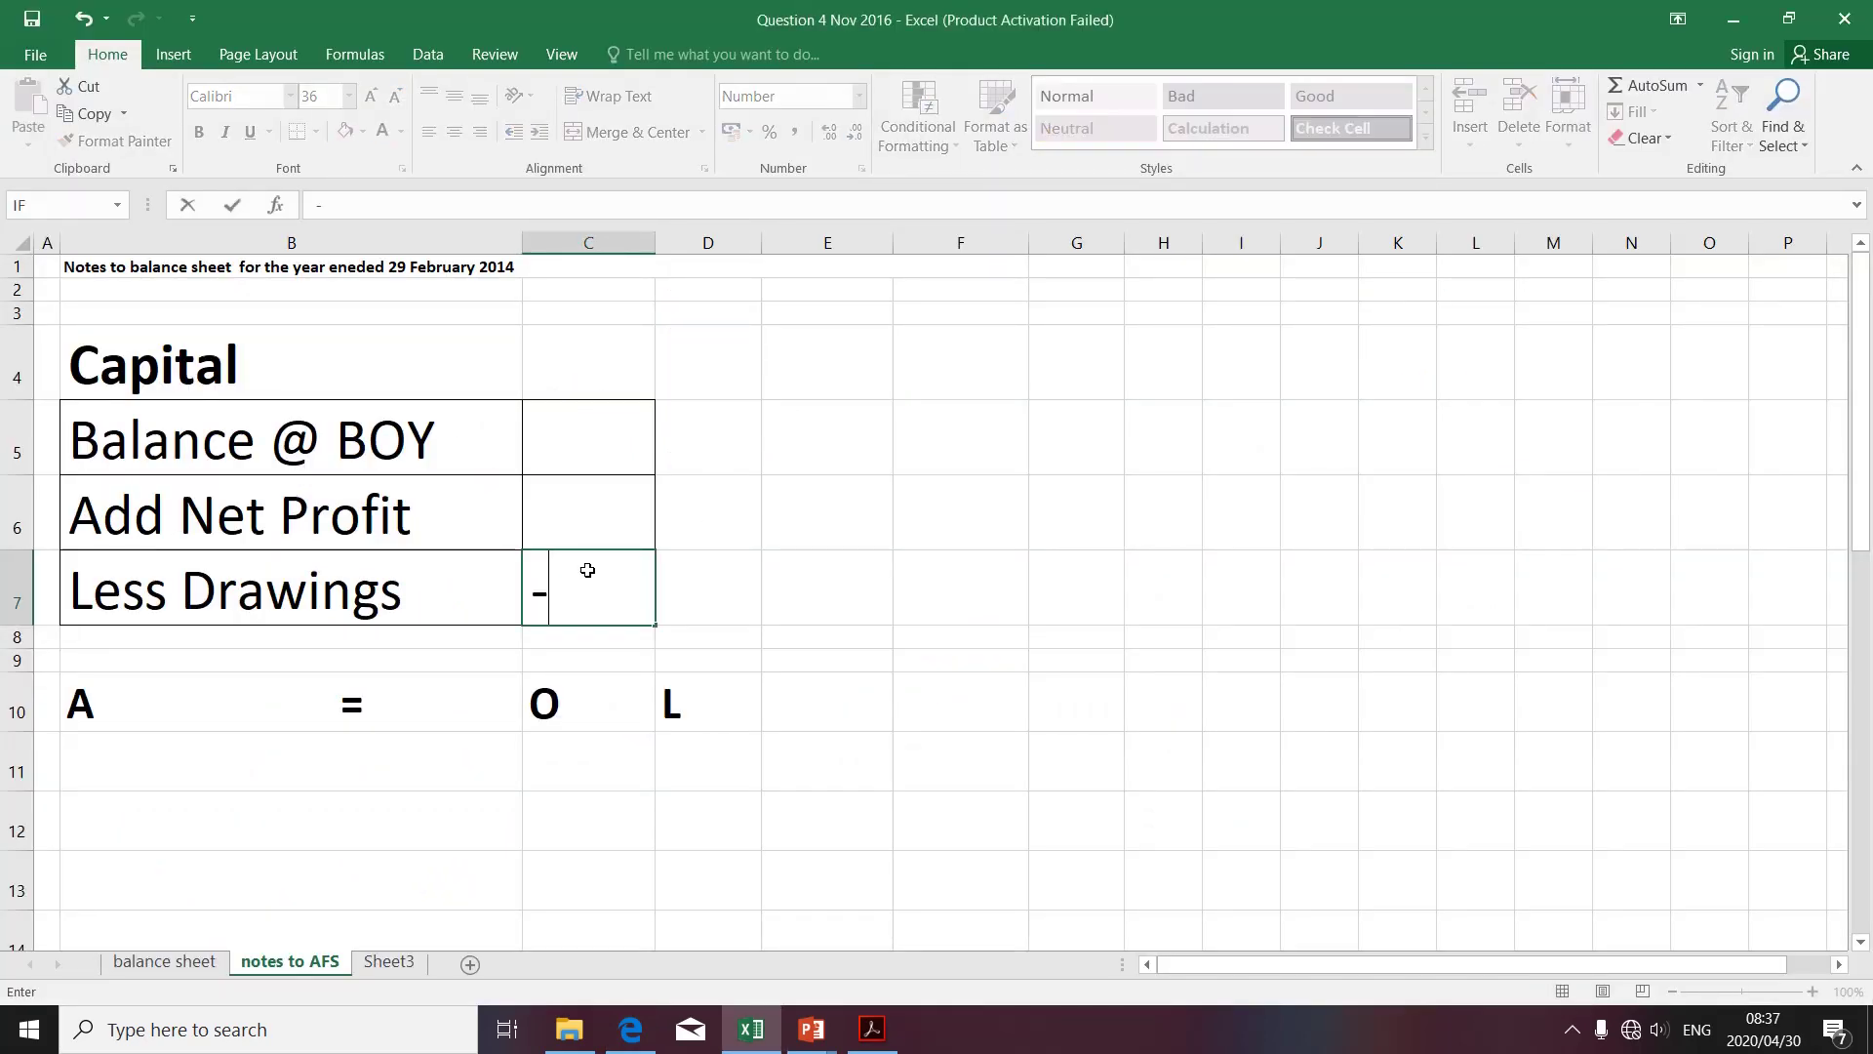
{"action": "type", "text": "420"}
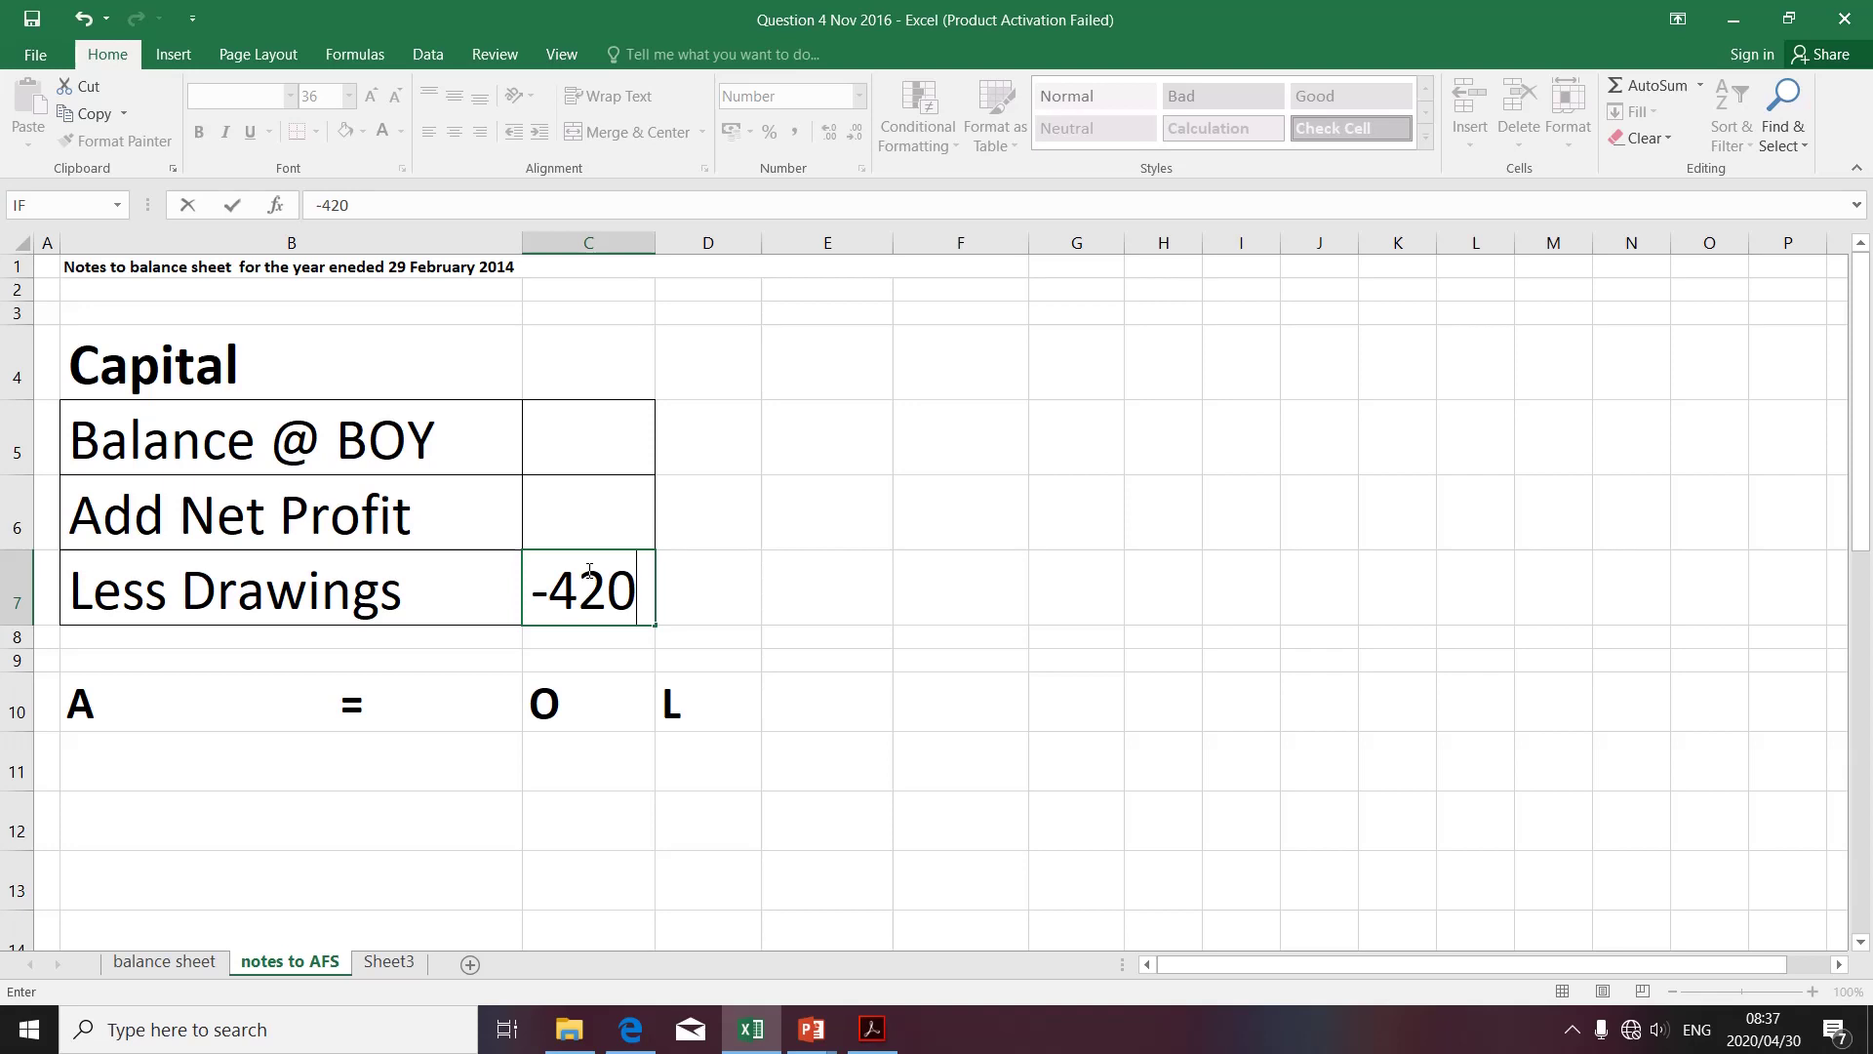
{"action": "type", "text": "0"}
{"action": "left_click_drag", "start_coordinate": [767, 497], "coordinate": [764, 494]}
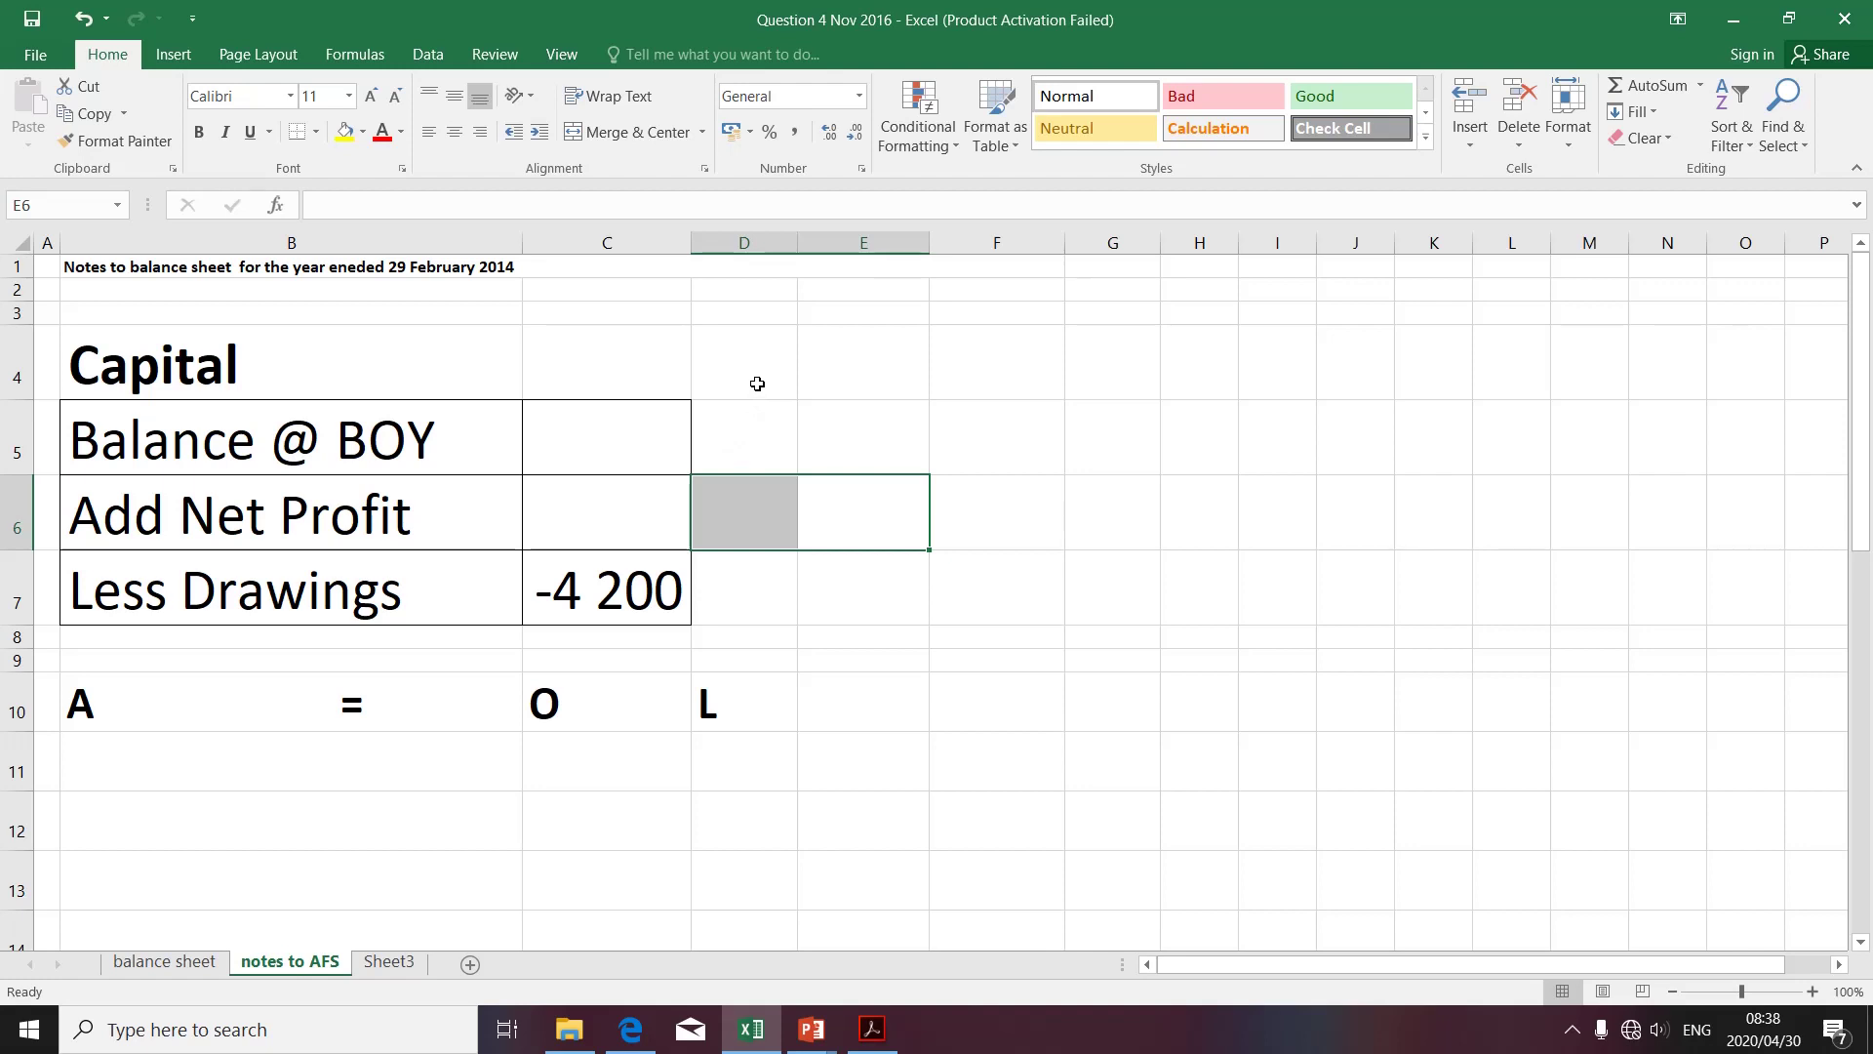
Switch to the question paper, highlight requirement number 4.1.1 and review the 2014 and 2015 financial data table
{"action": "left_click", "coordinate": [757, 384]}
{"action": "key", "text": "alt+Tab"}
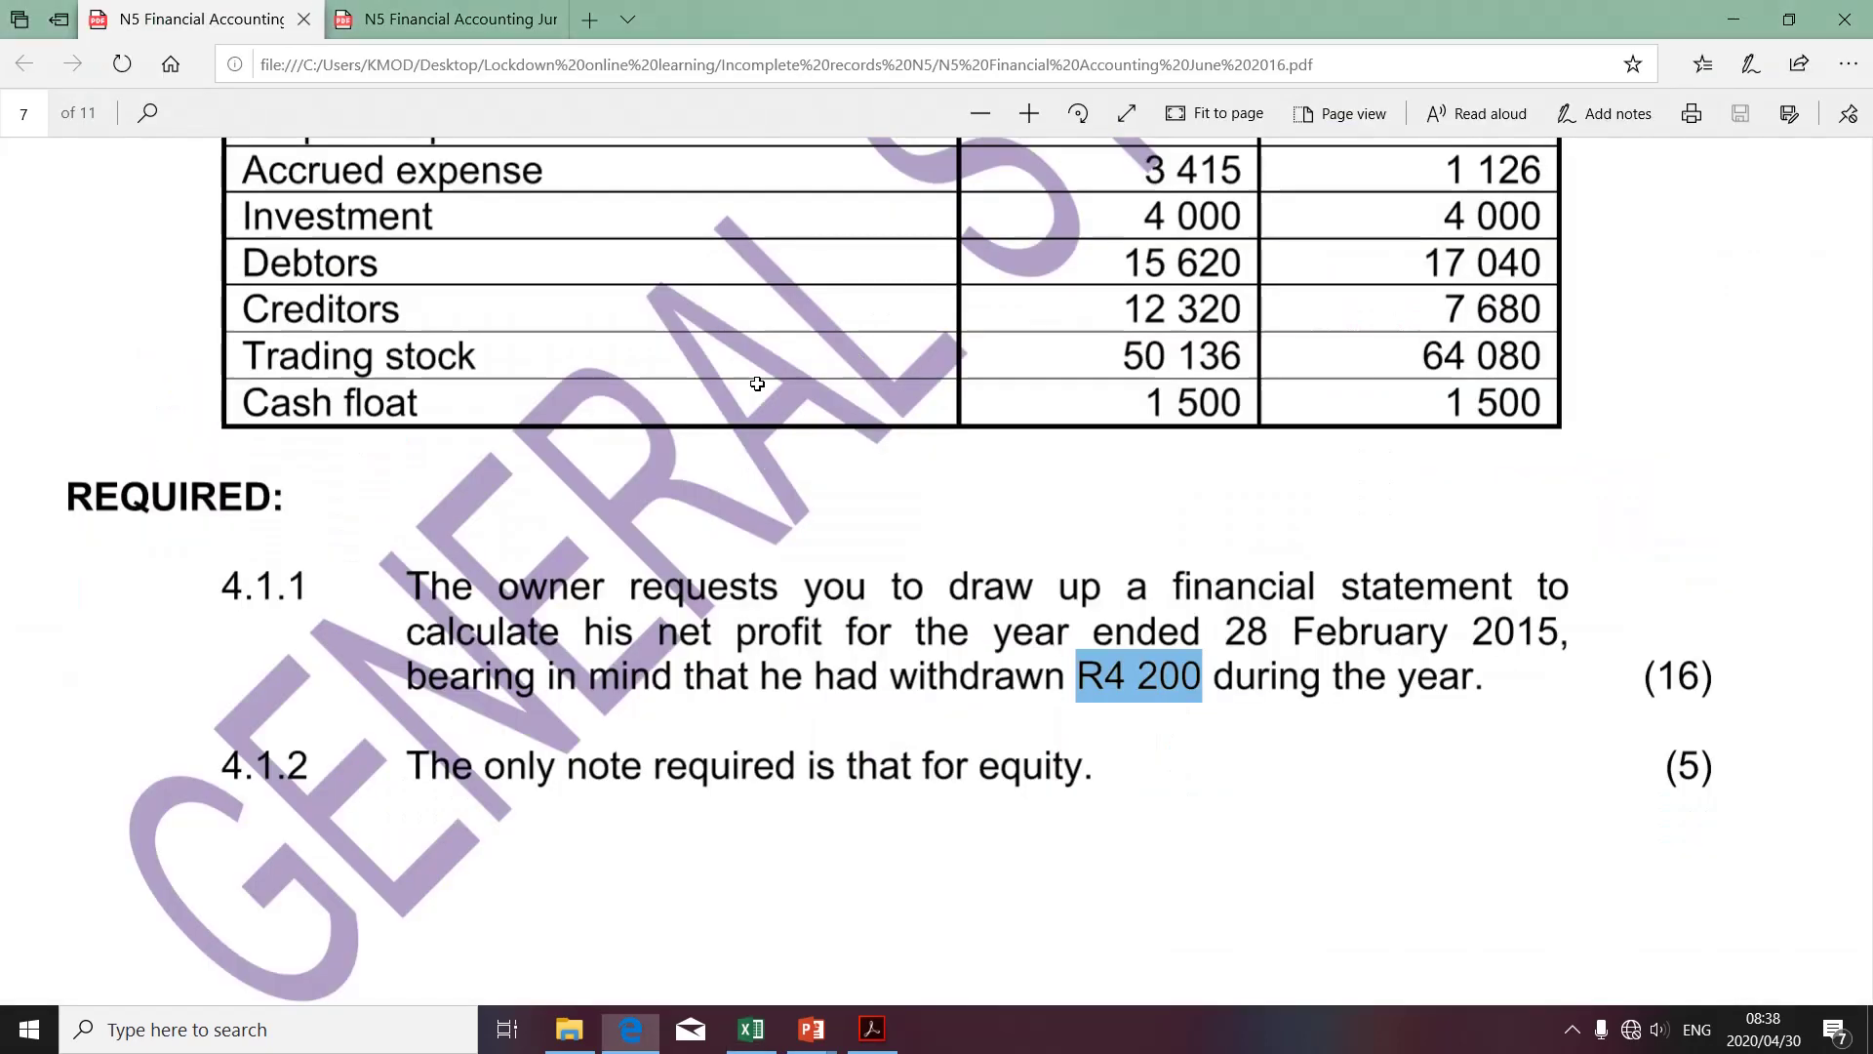
{"action": "left_click_drag", "start_coordinate": [308, 585], "coordinate": [221, 586]}
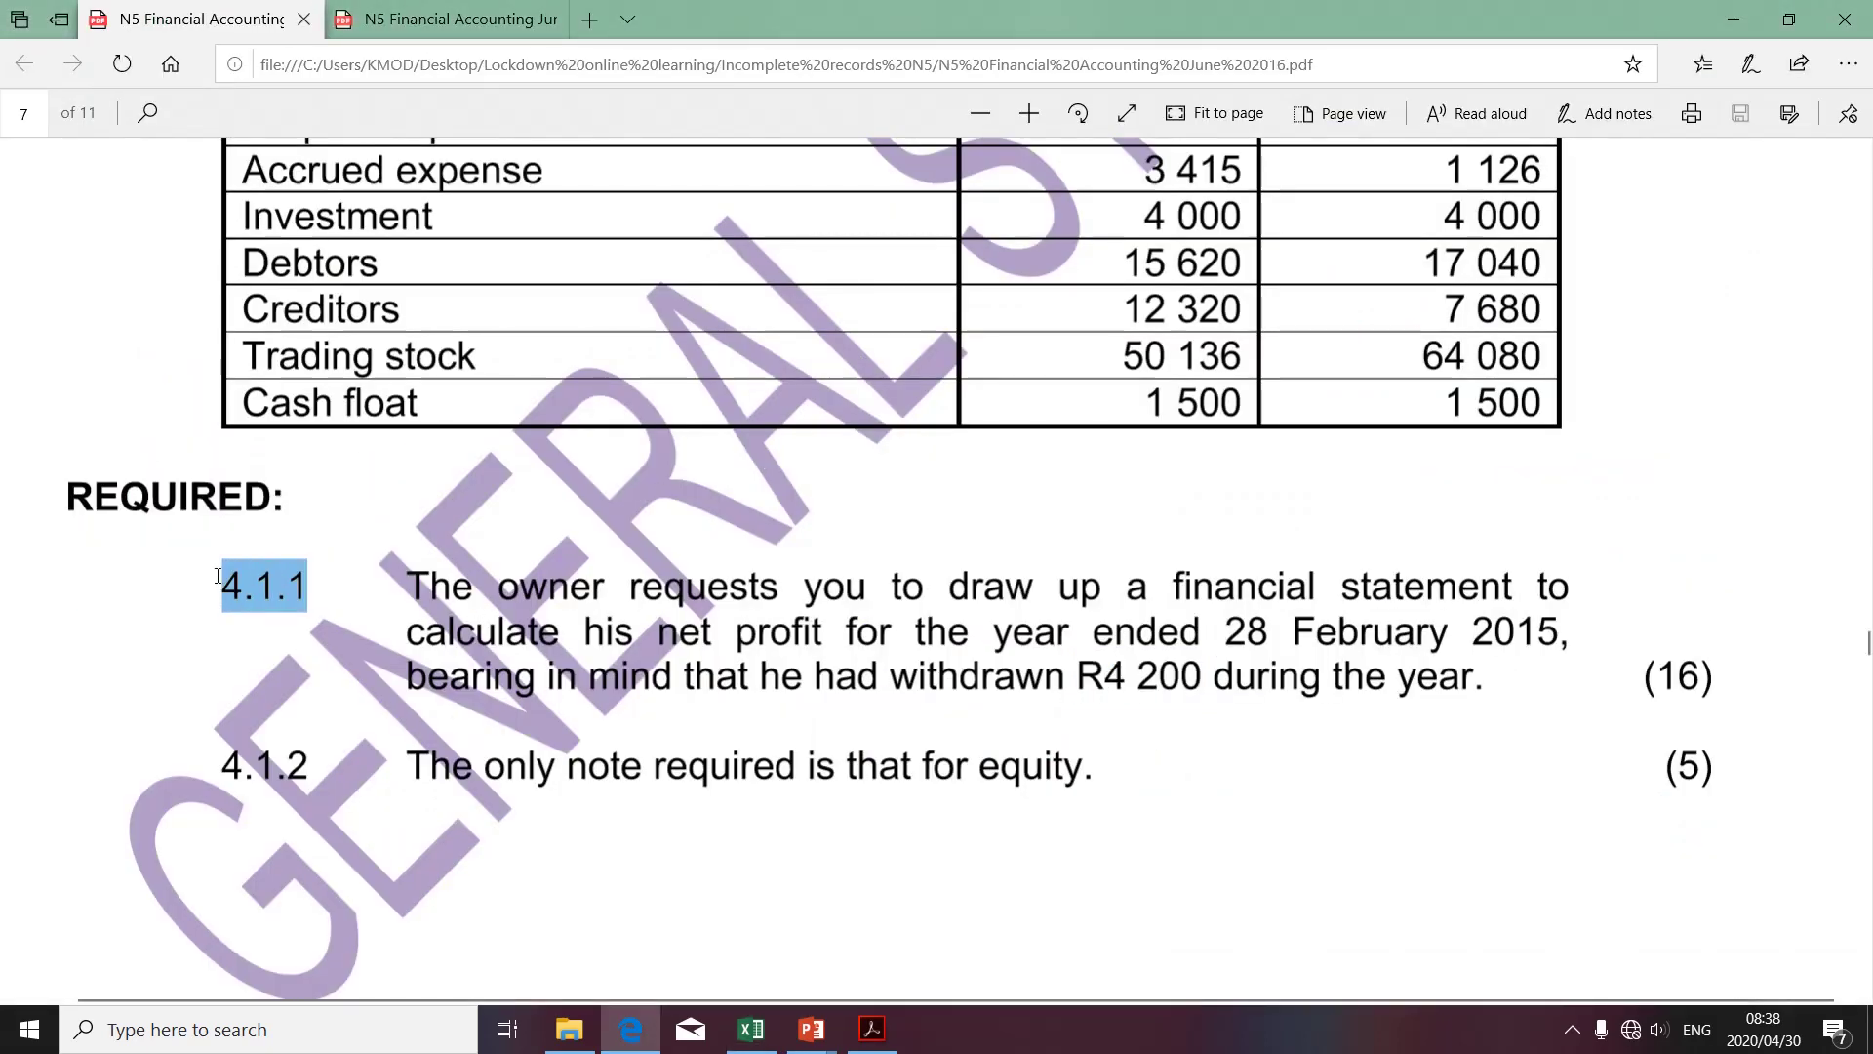
{"action": "scroll", "coordinate": [1038, 217], "scroll_direction": "up", "scroll_amount": 4}
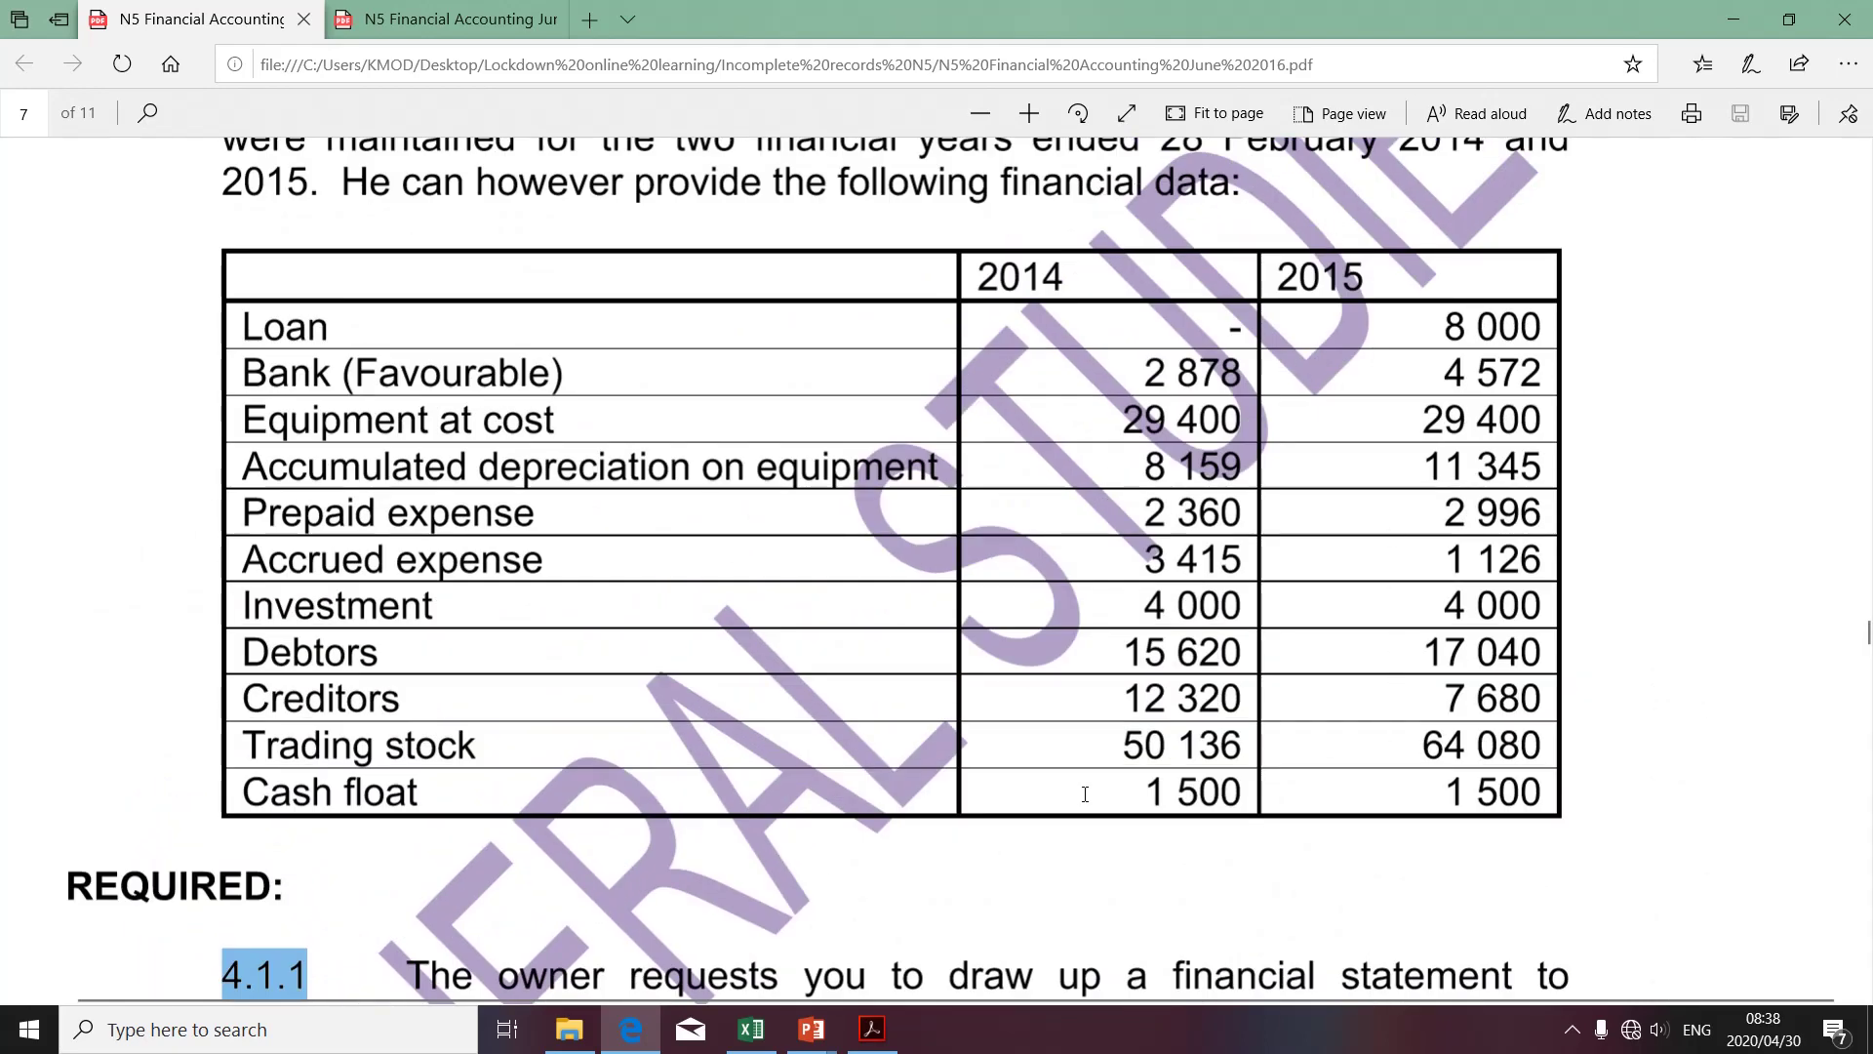
Return to the Excel workbook and link cell D4 beside the Capital heading to the Capital amount in D12 of the balance sheet
{"action": "key", "text": "alt+Tab"}
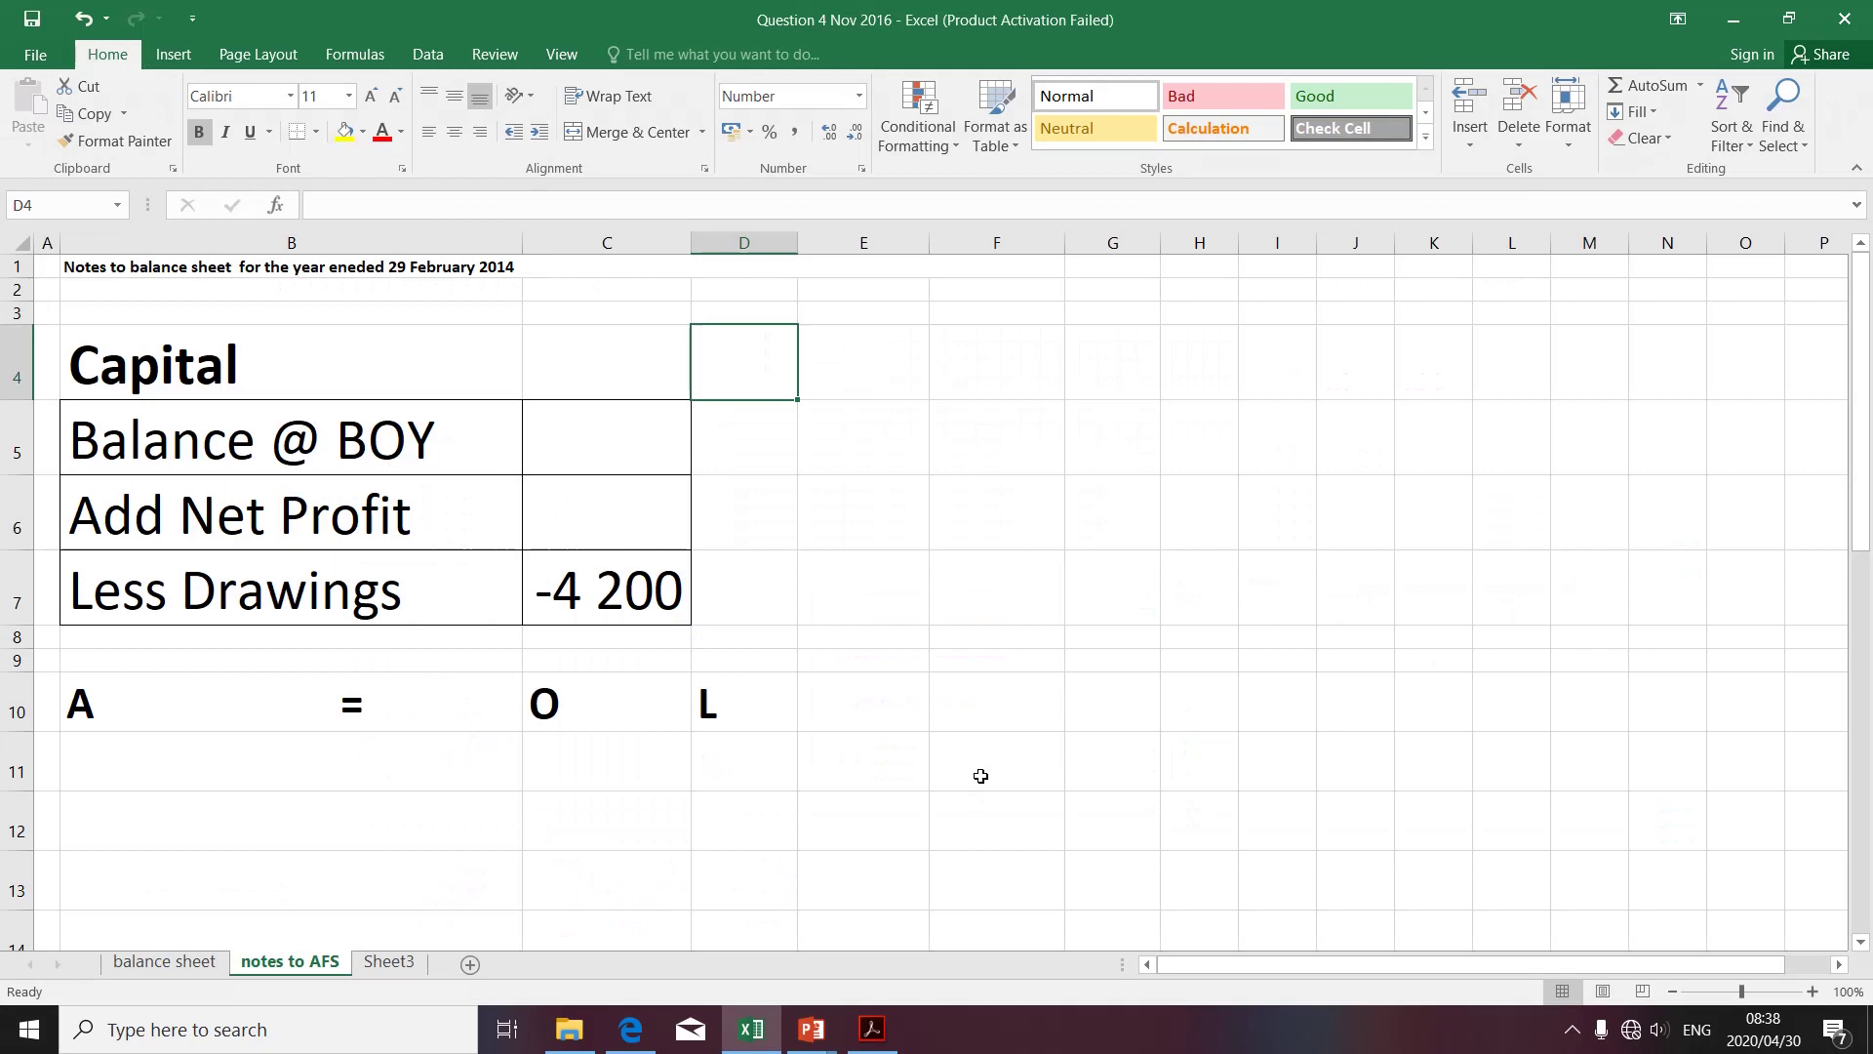
{"action": "type", "text": "="}
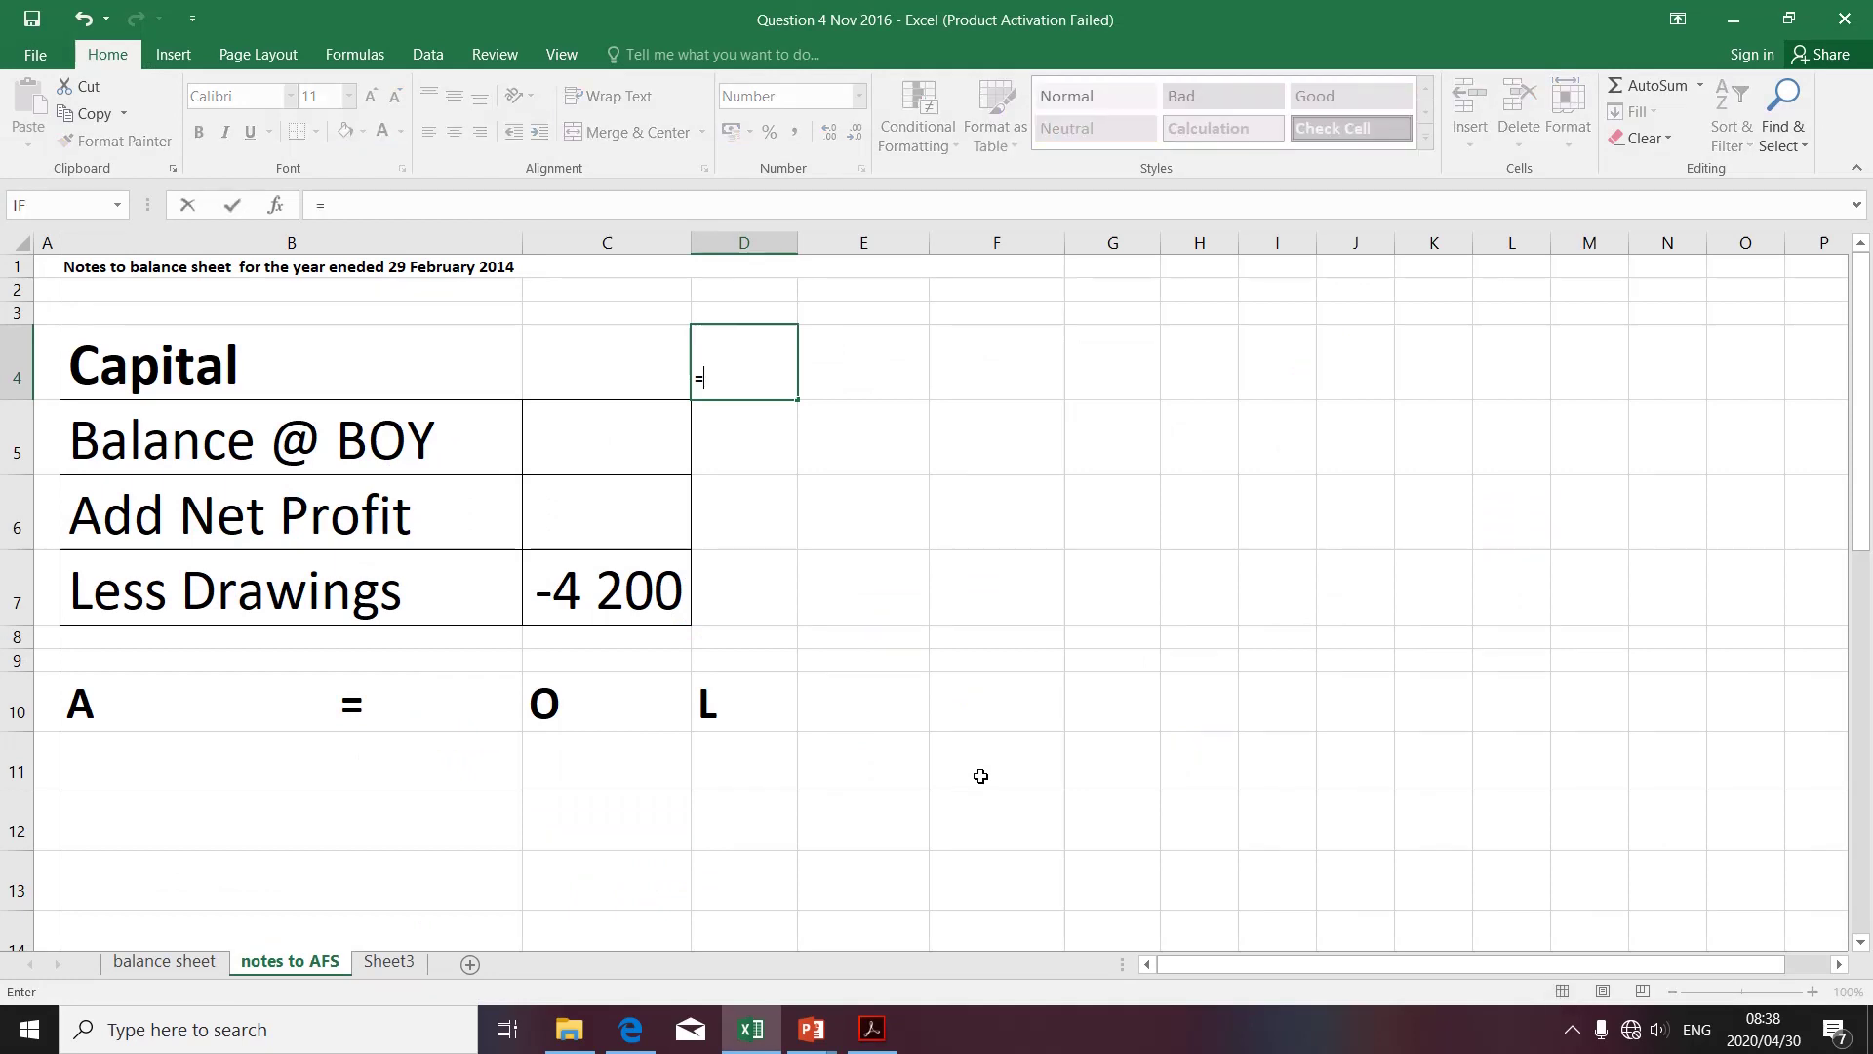
{"action": "left_click", "coordinate": [153, 962]}
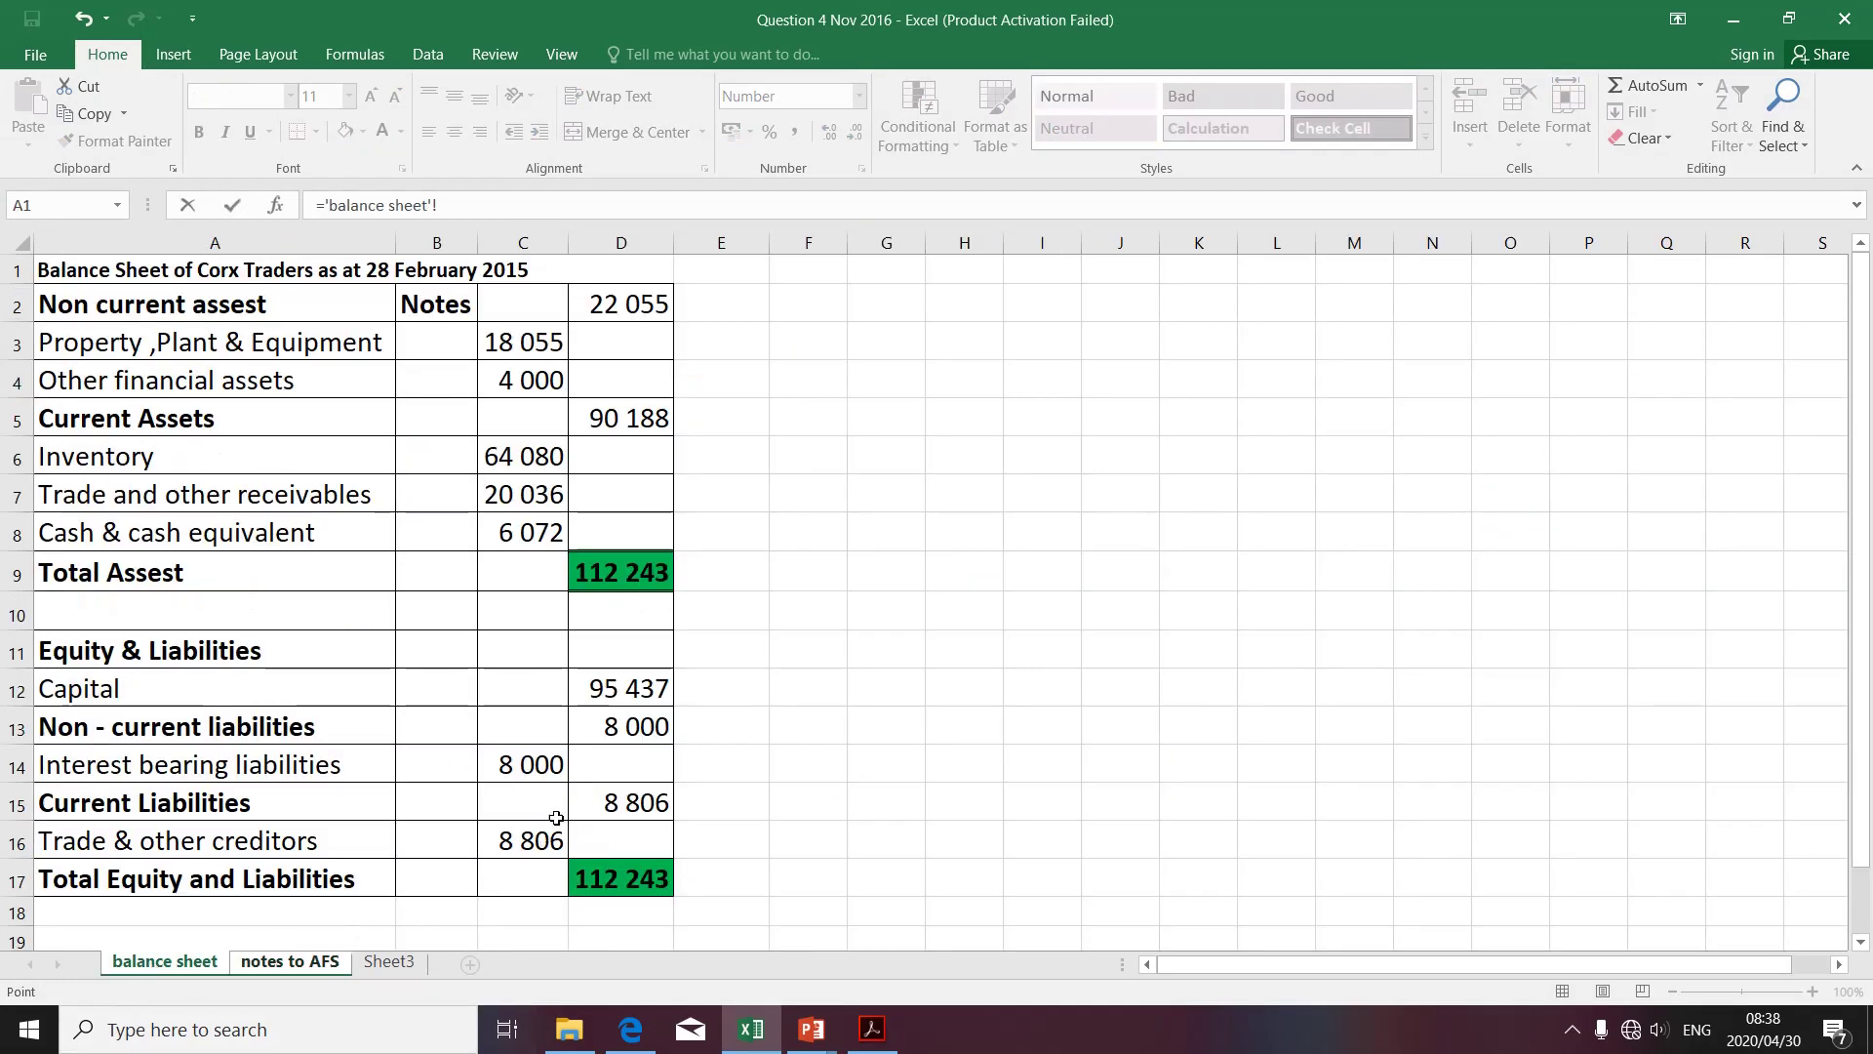
{"action": "left_click", "coordinate": [631, 684]}
{"action": "key", "text": "Return"}
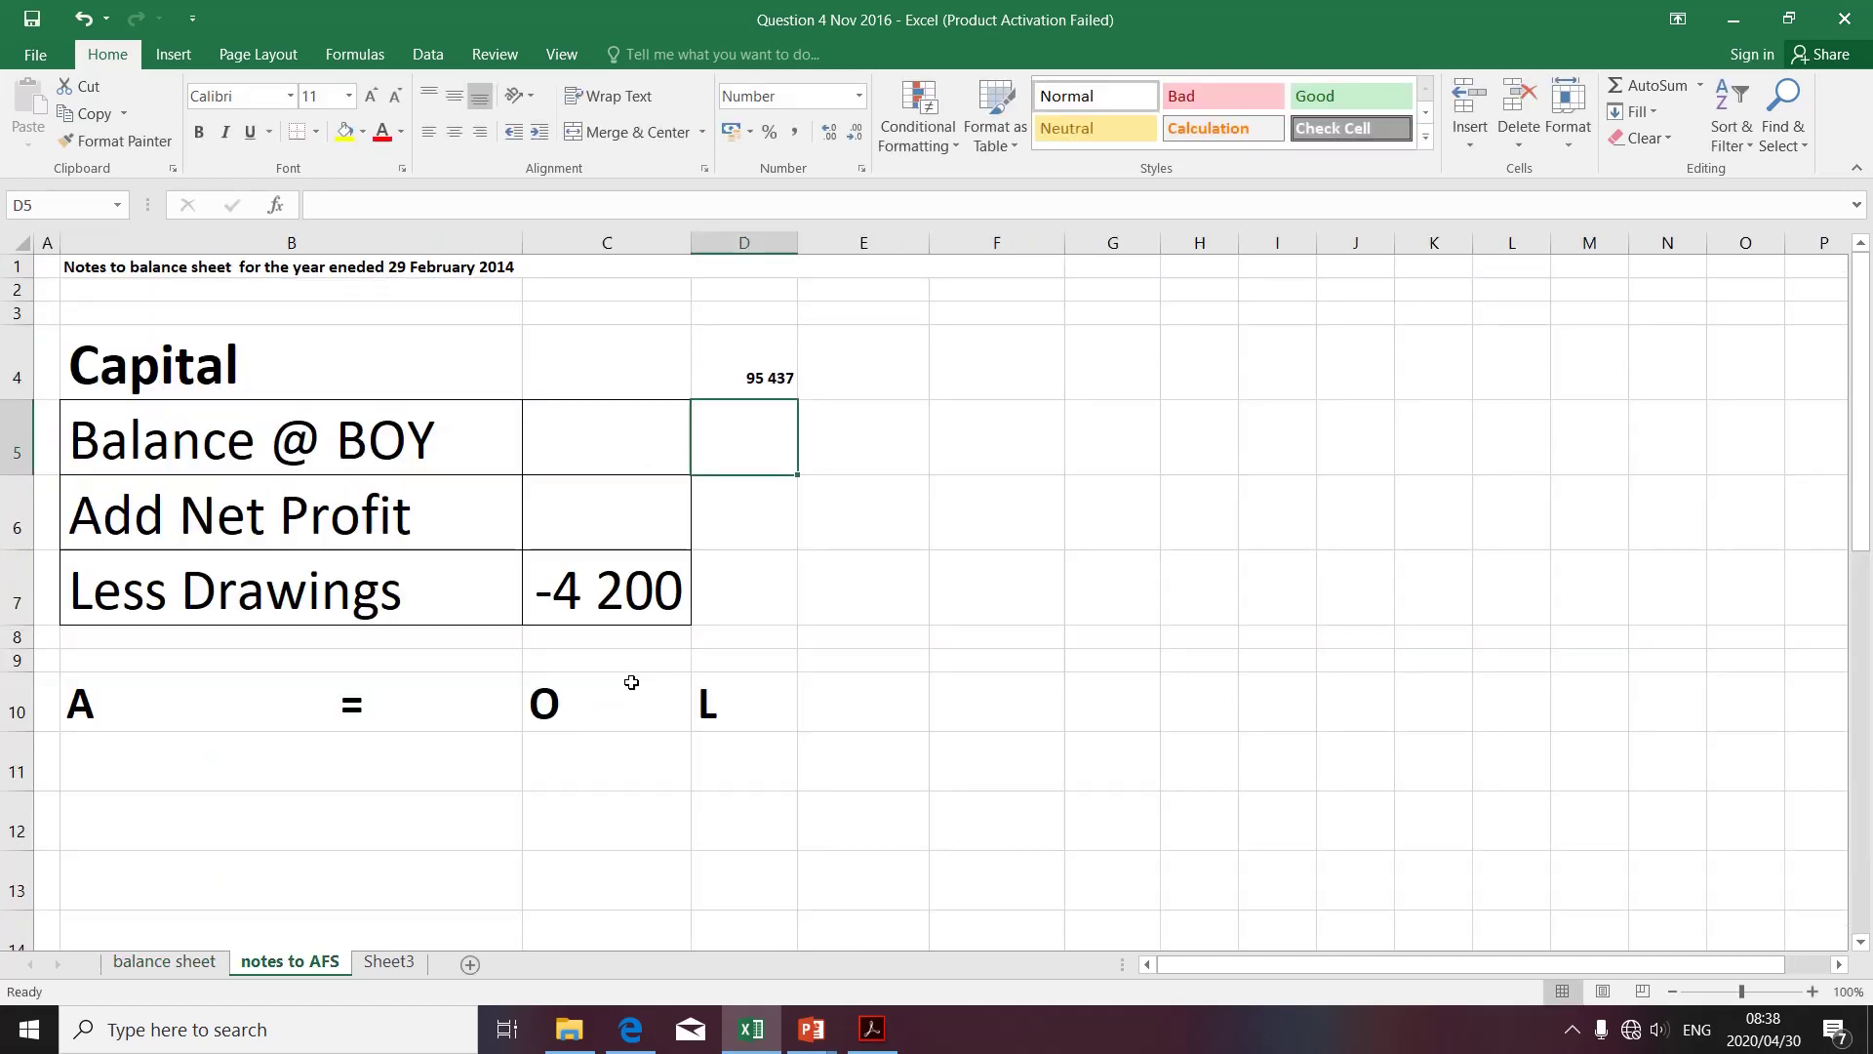
Copy the drawings amount's formatting to cell D4 with Format Painter and autofit column D's width
{"action": "left_click", "coordinate": [610, 595]}
{"action": "left_click", "coordinate": [61, 142]}
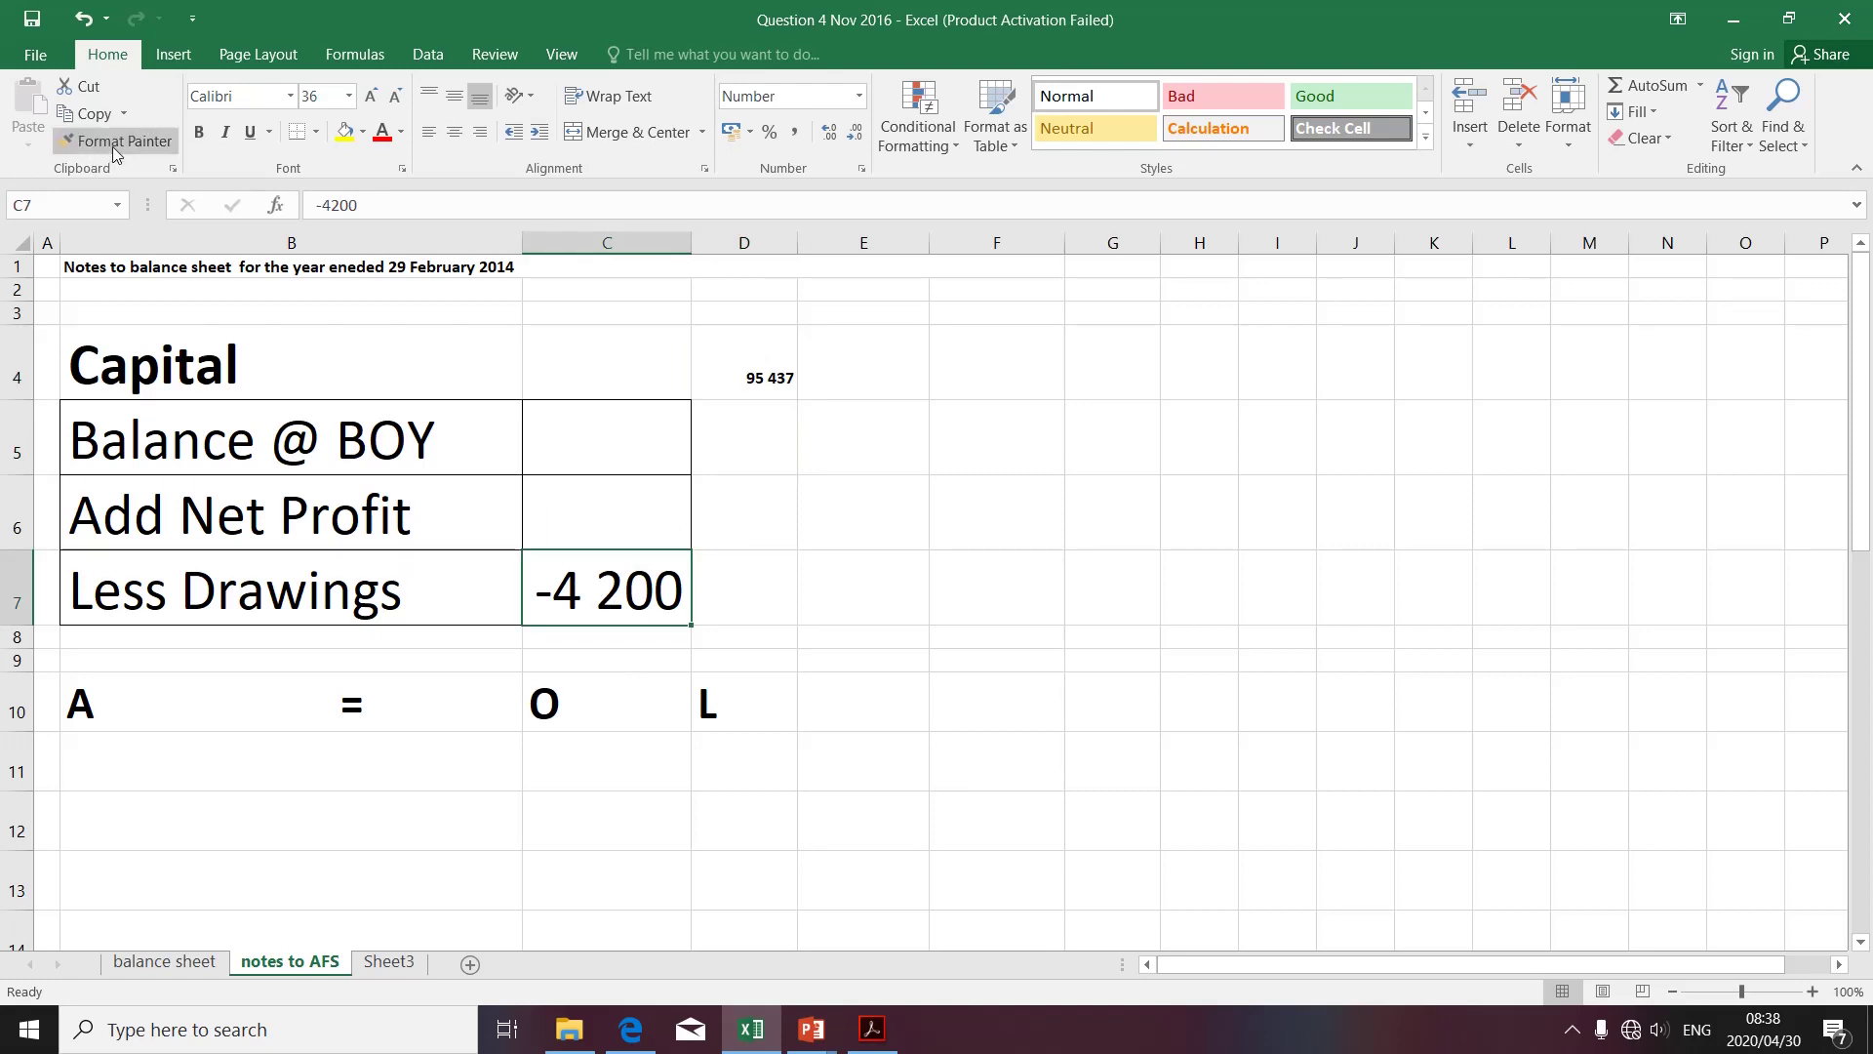
{"action": "left_click", "coordinate": [780, 380]}
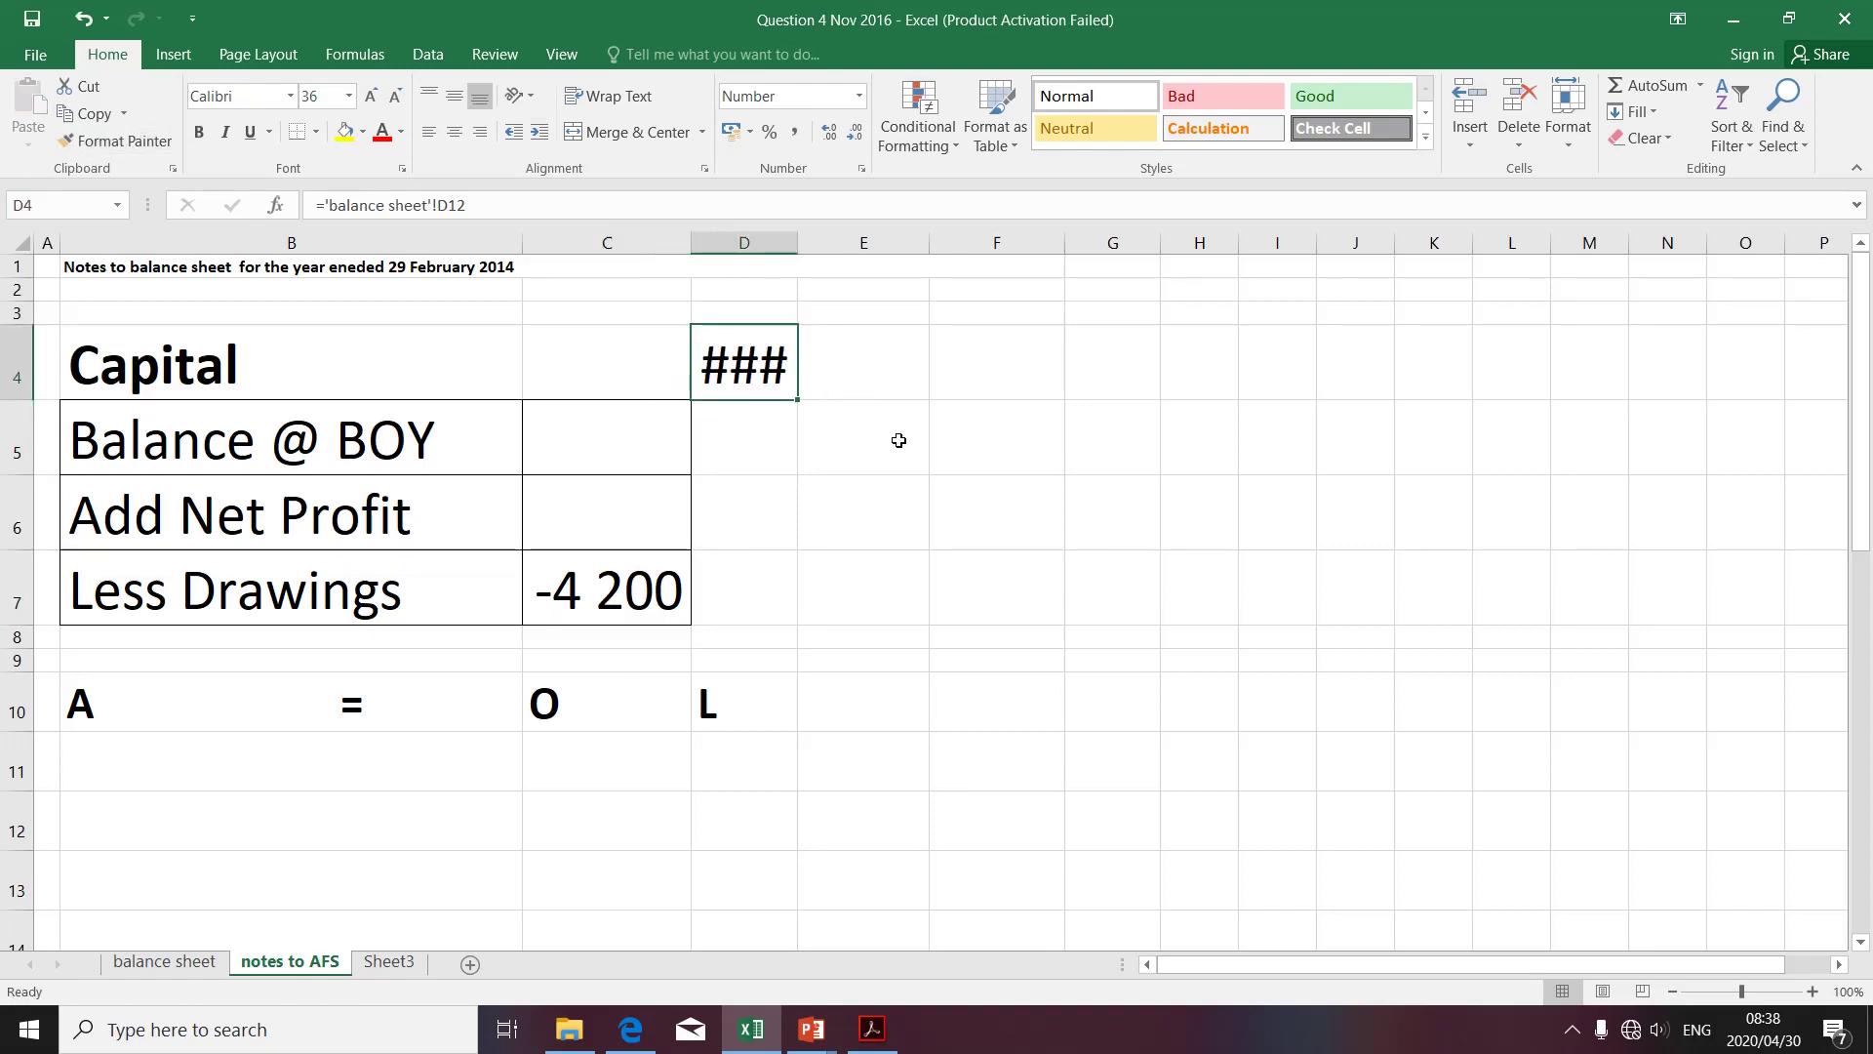
{"action": "double_click", "coordinate": [797, 242]}
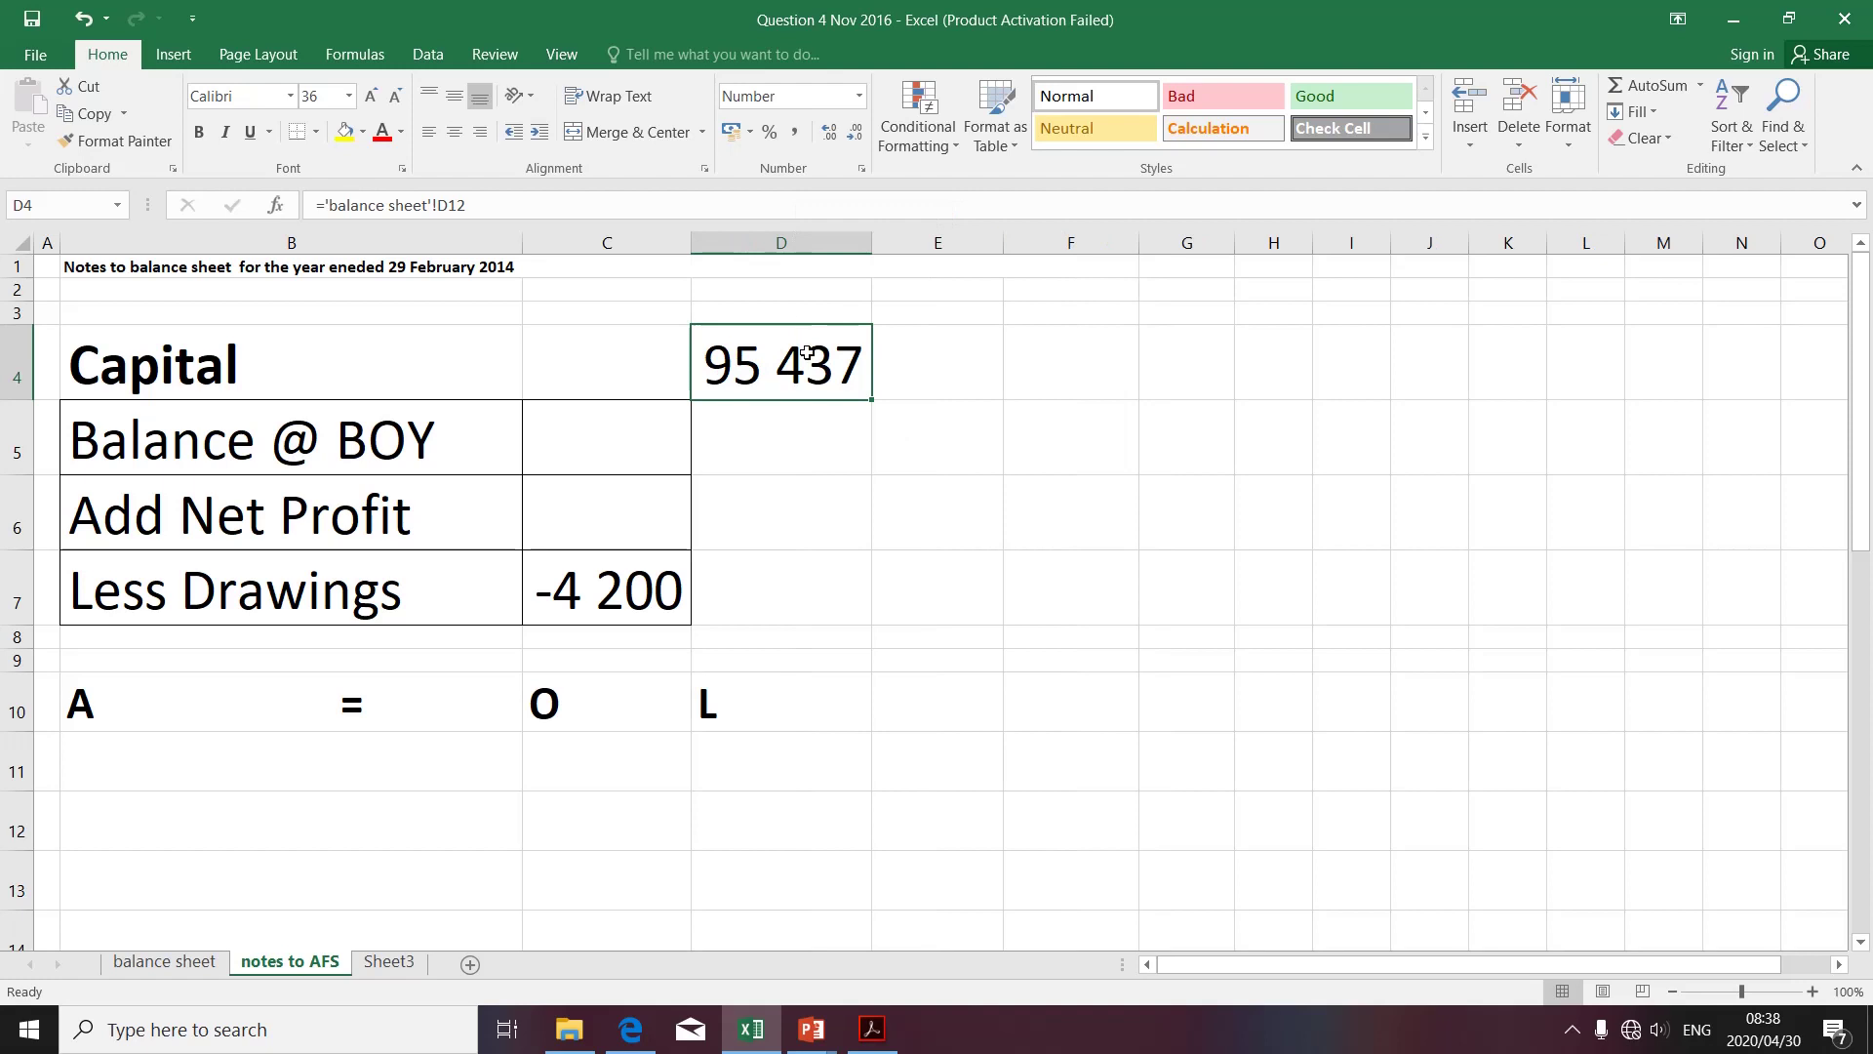
{"action": "left_click", "coordinate": [928, 581]}
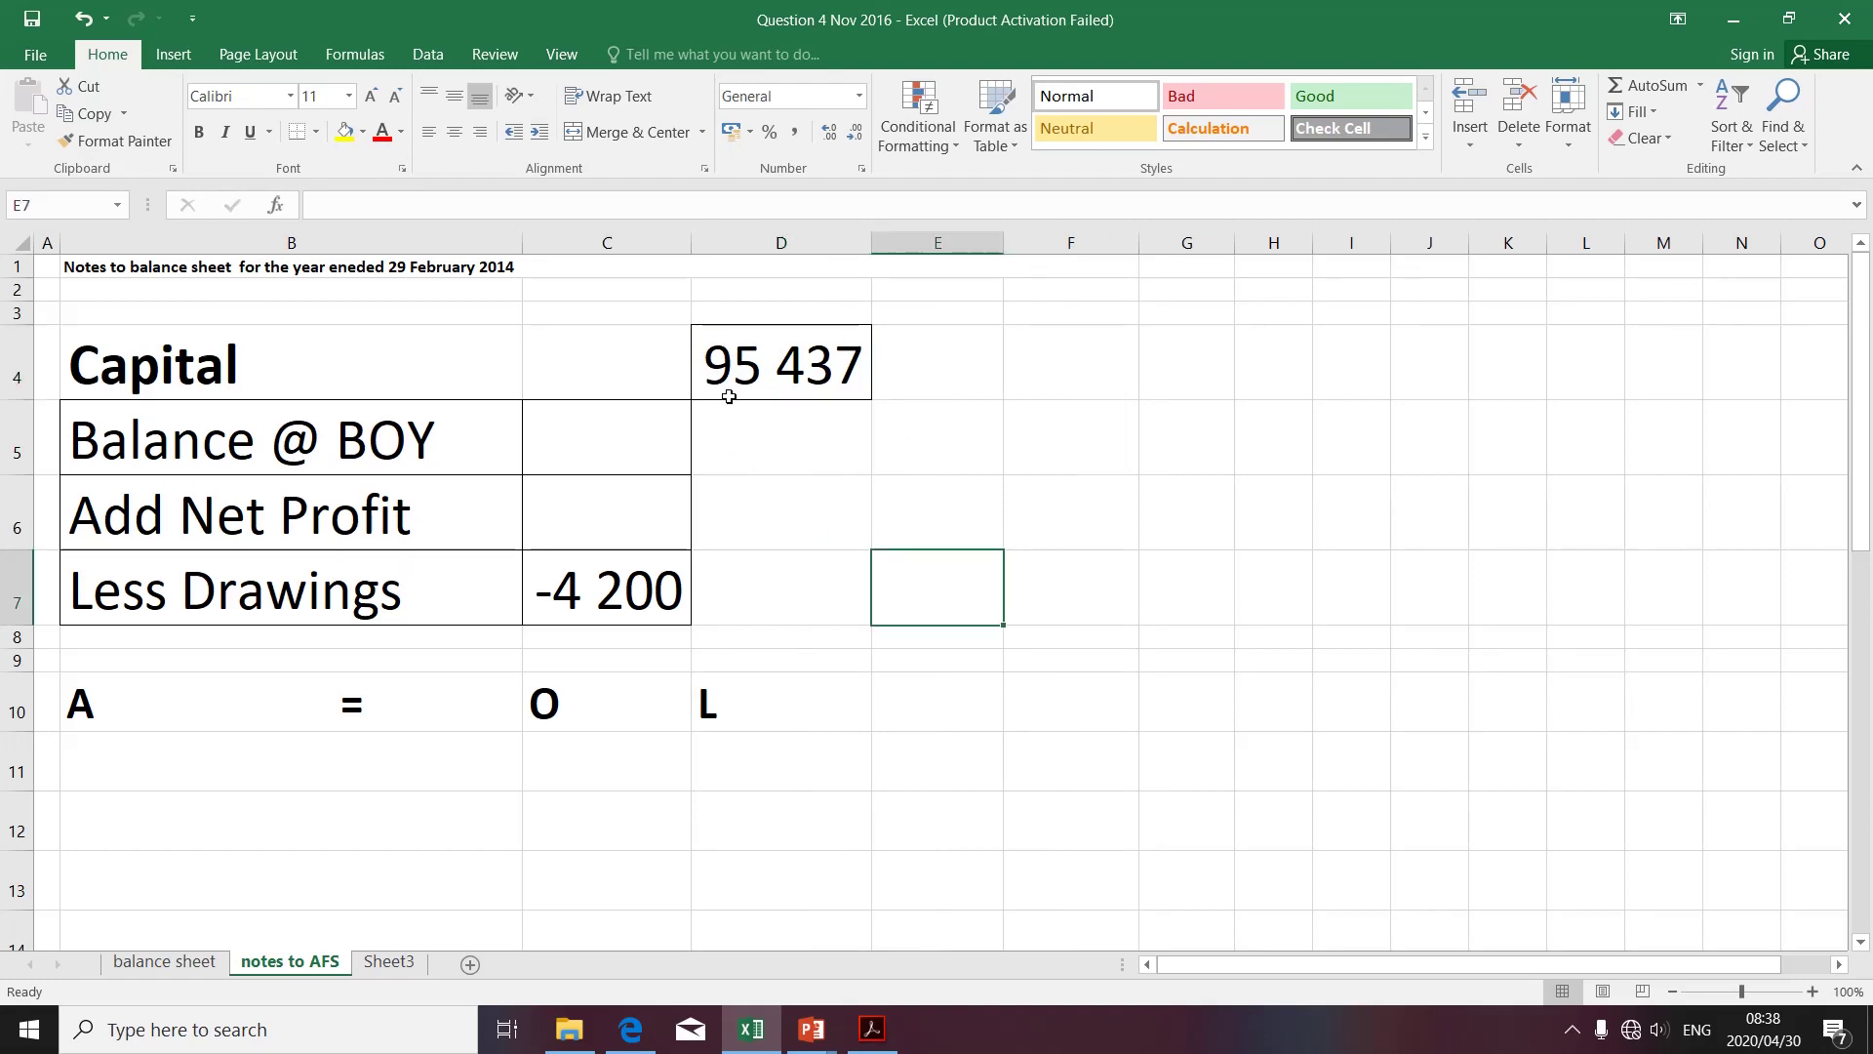
Fill the Balance @ BOY amount cell C5 with yellow and the Net Profit amount cell C6 with red
{"action": "left_click", "coordinate": [594, 418]}
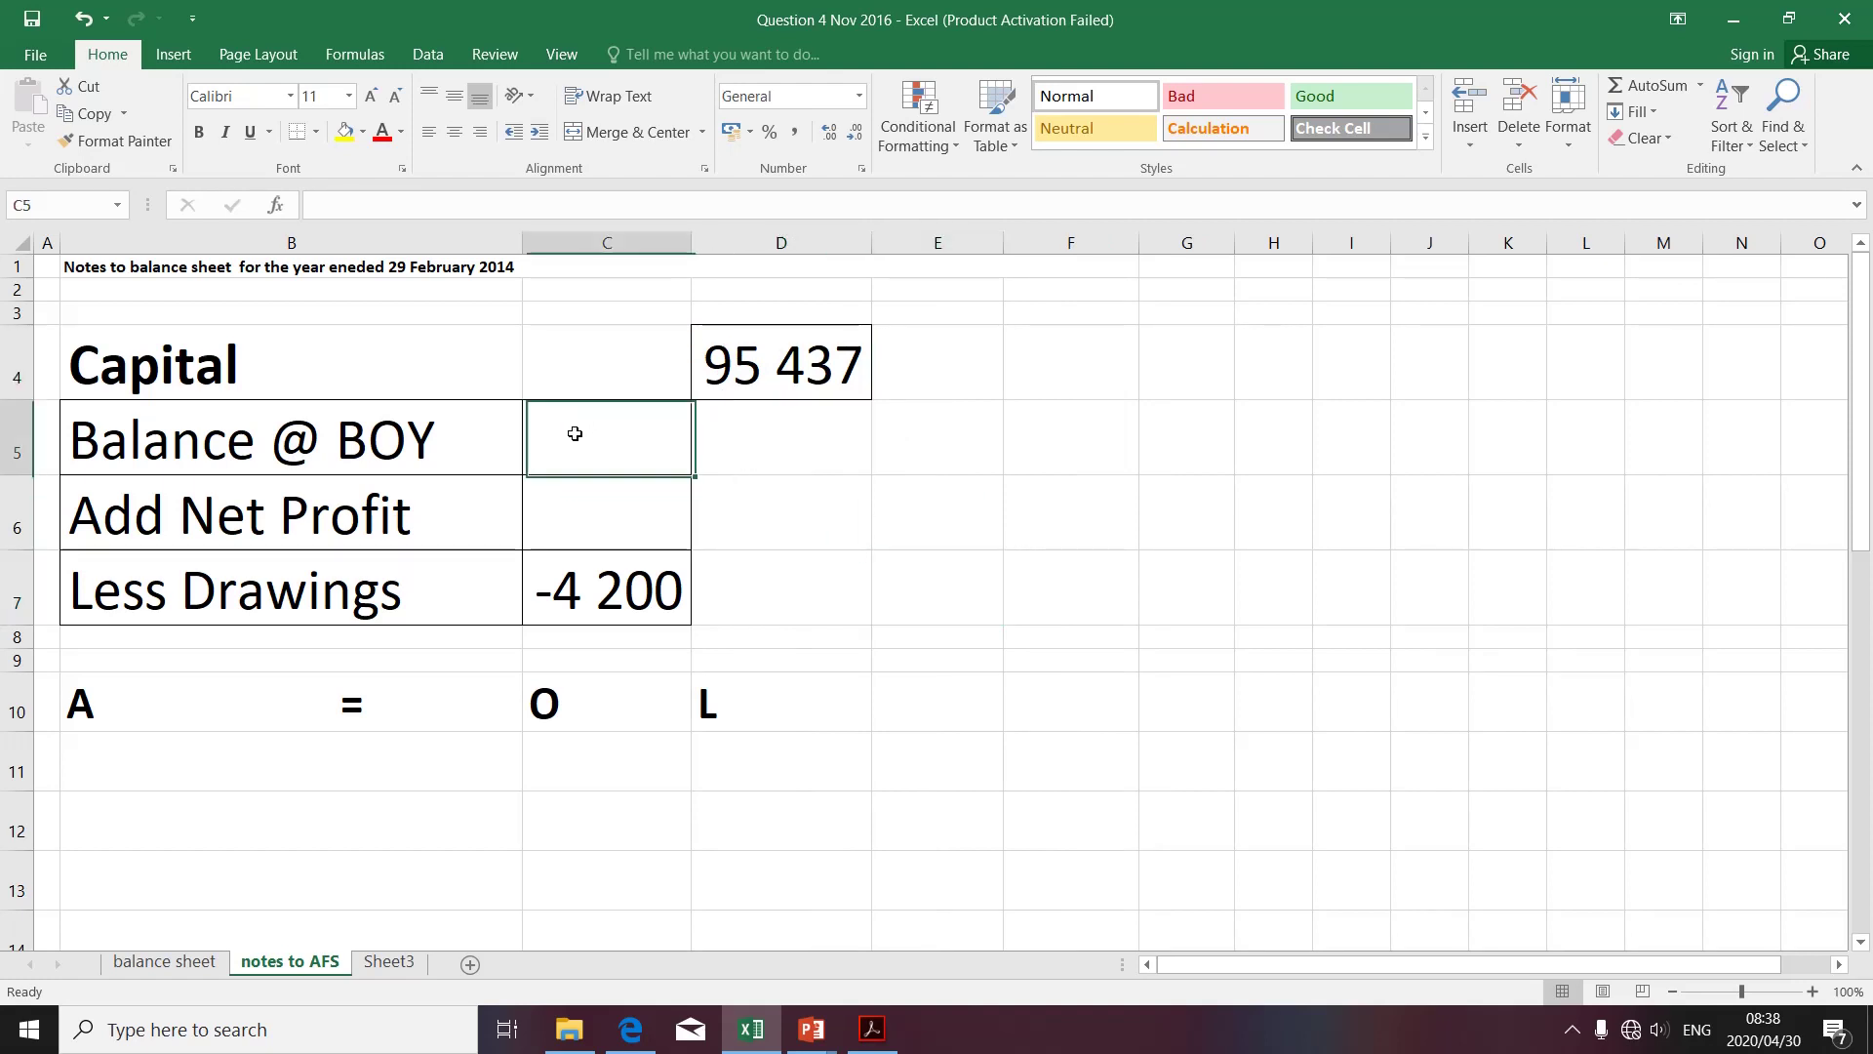
{"action": "left_click", "coordinate": [348, 136]}
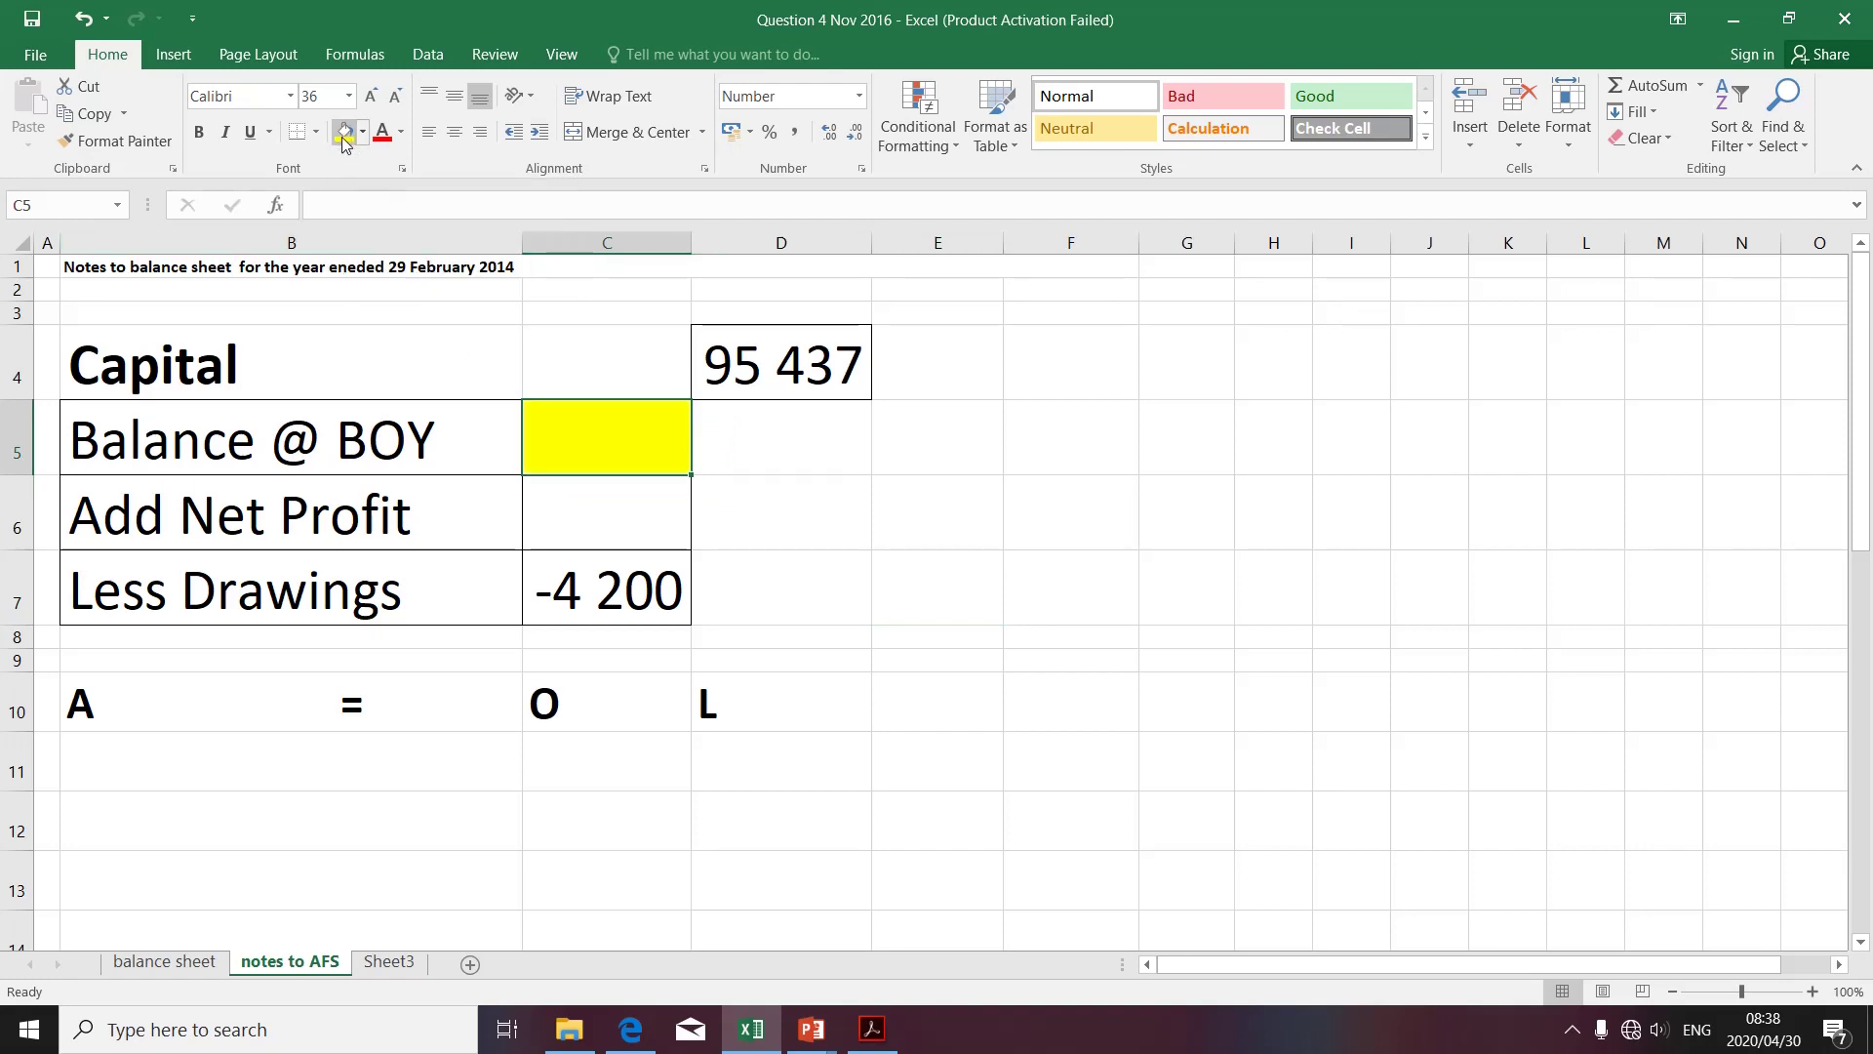
{"action": "left_click", "coordinate": [585, 498]}
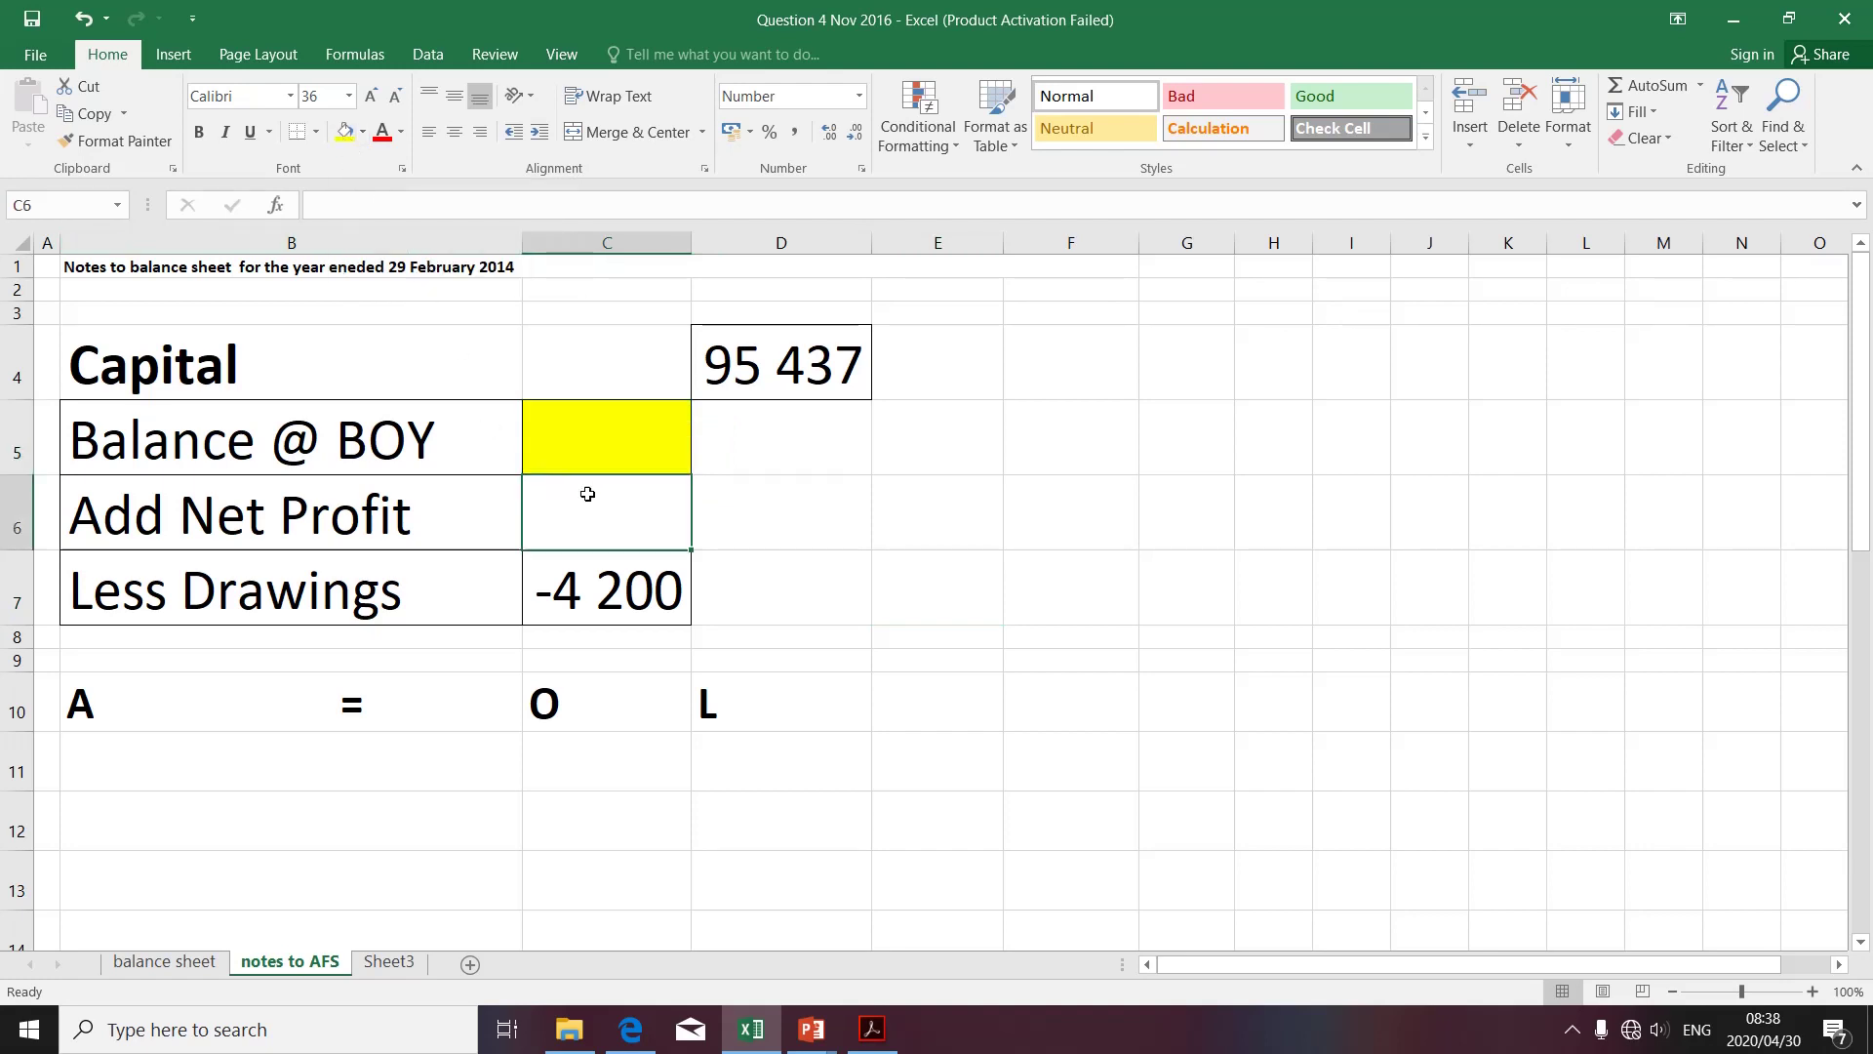
{"action": "left_click", "coordinate": [364, 132]}
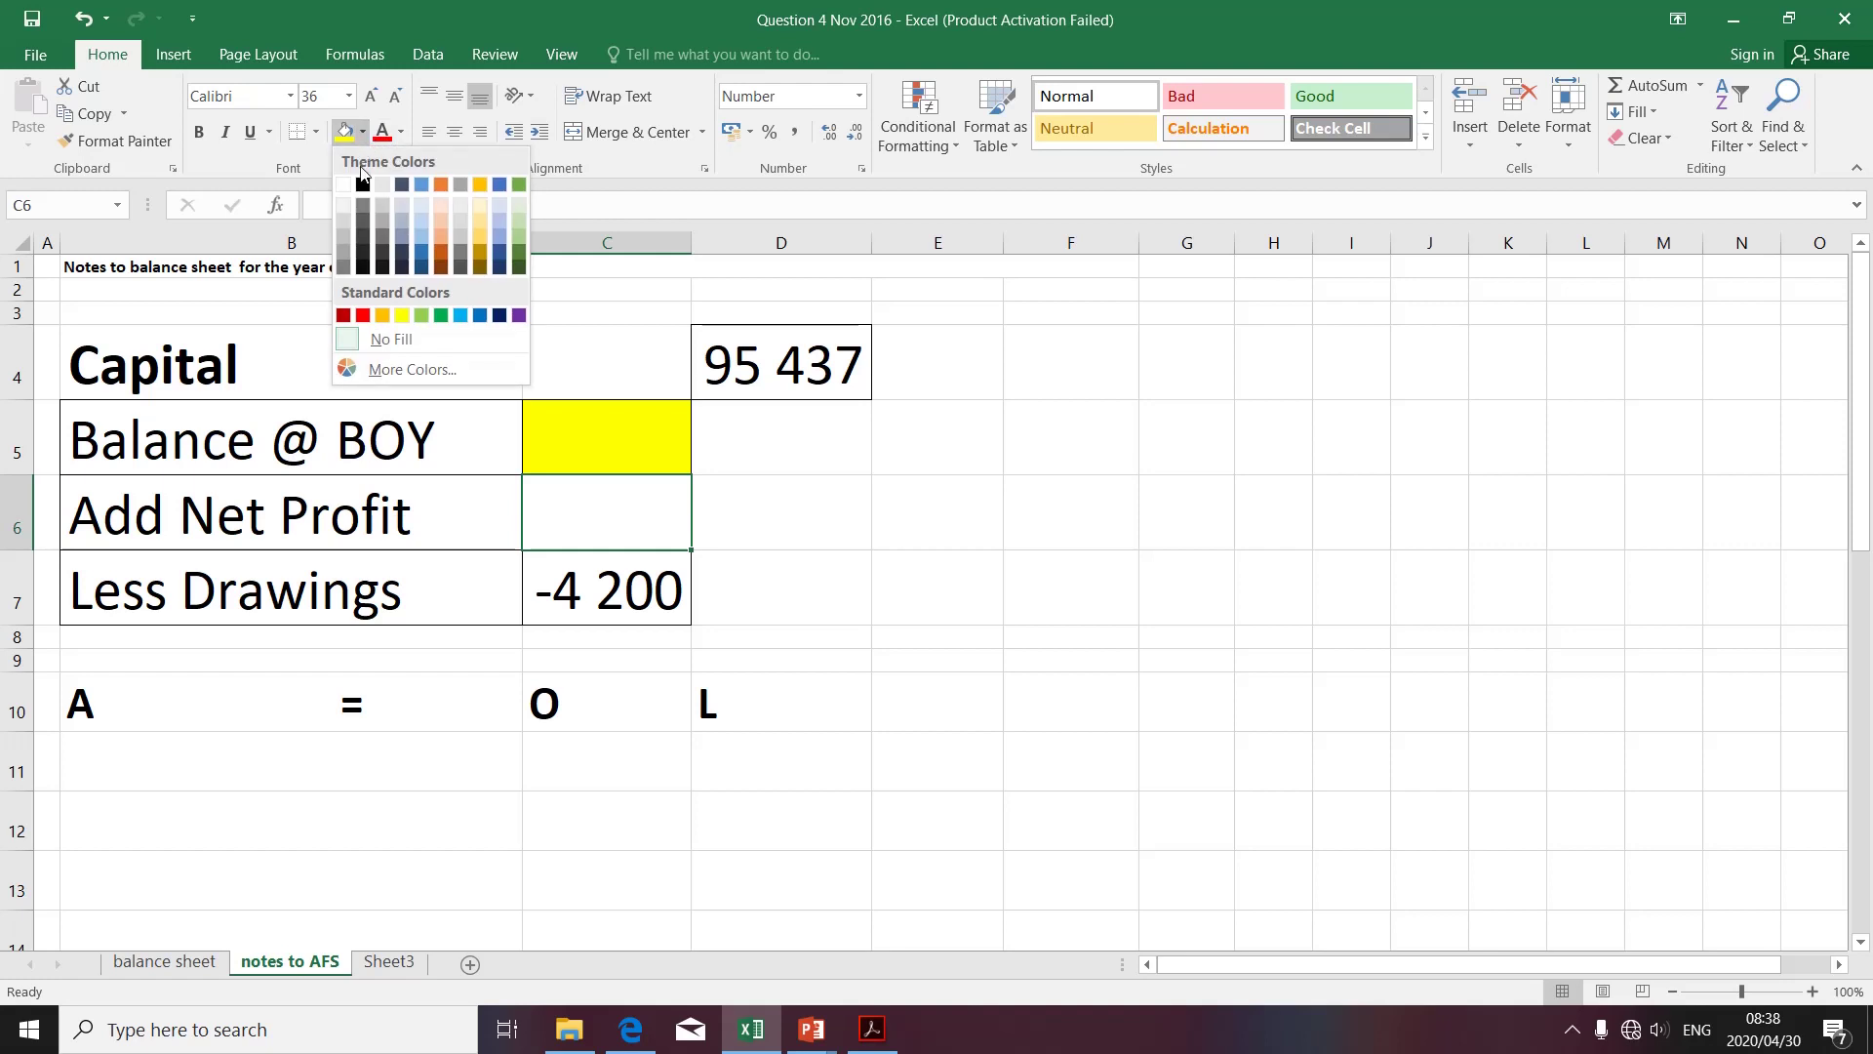
{"action": "left_click", "coordinate": [362, 316]}
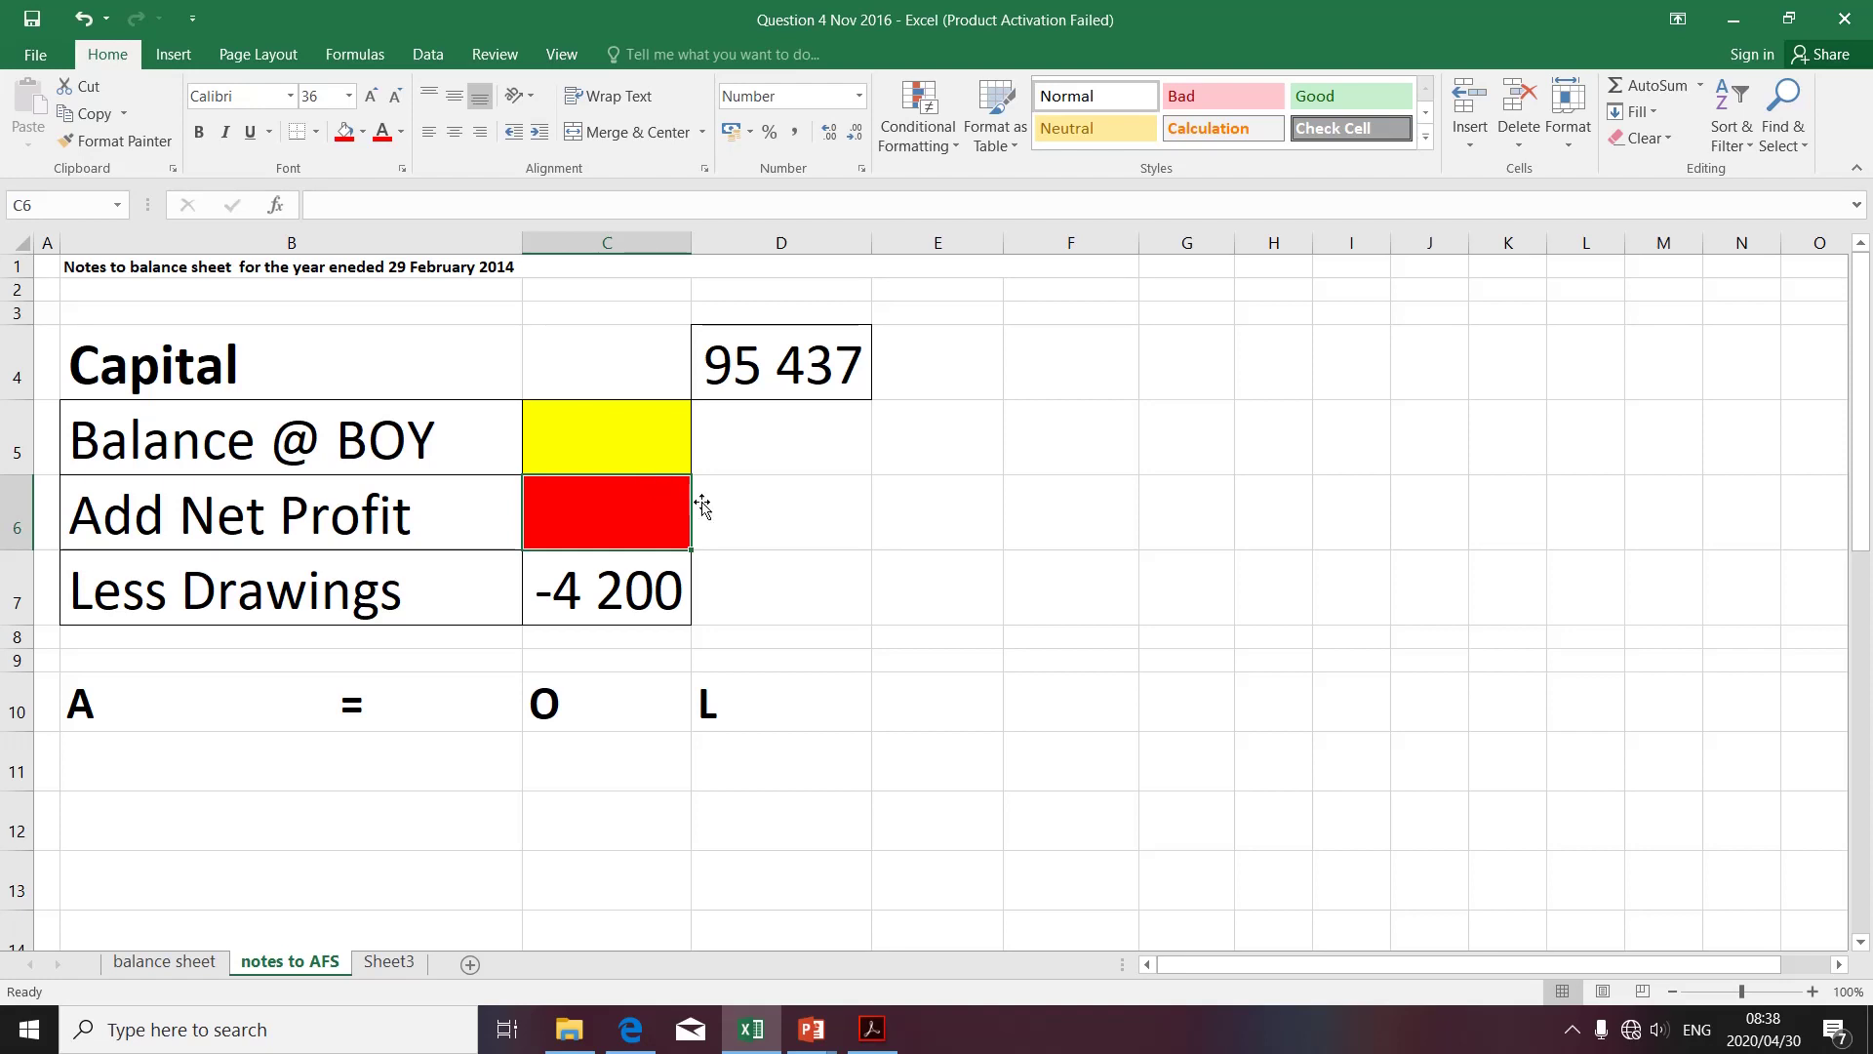
{"action": "left_click", "coordinate": [827, 381]}
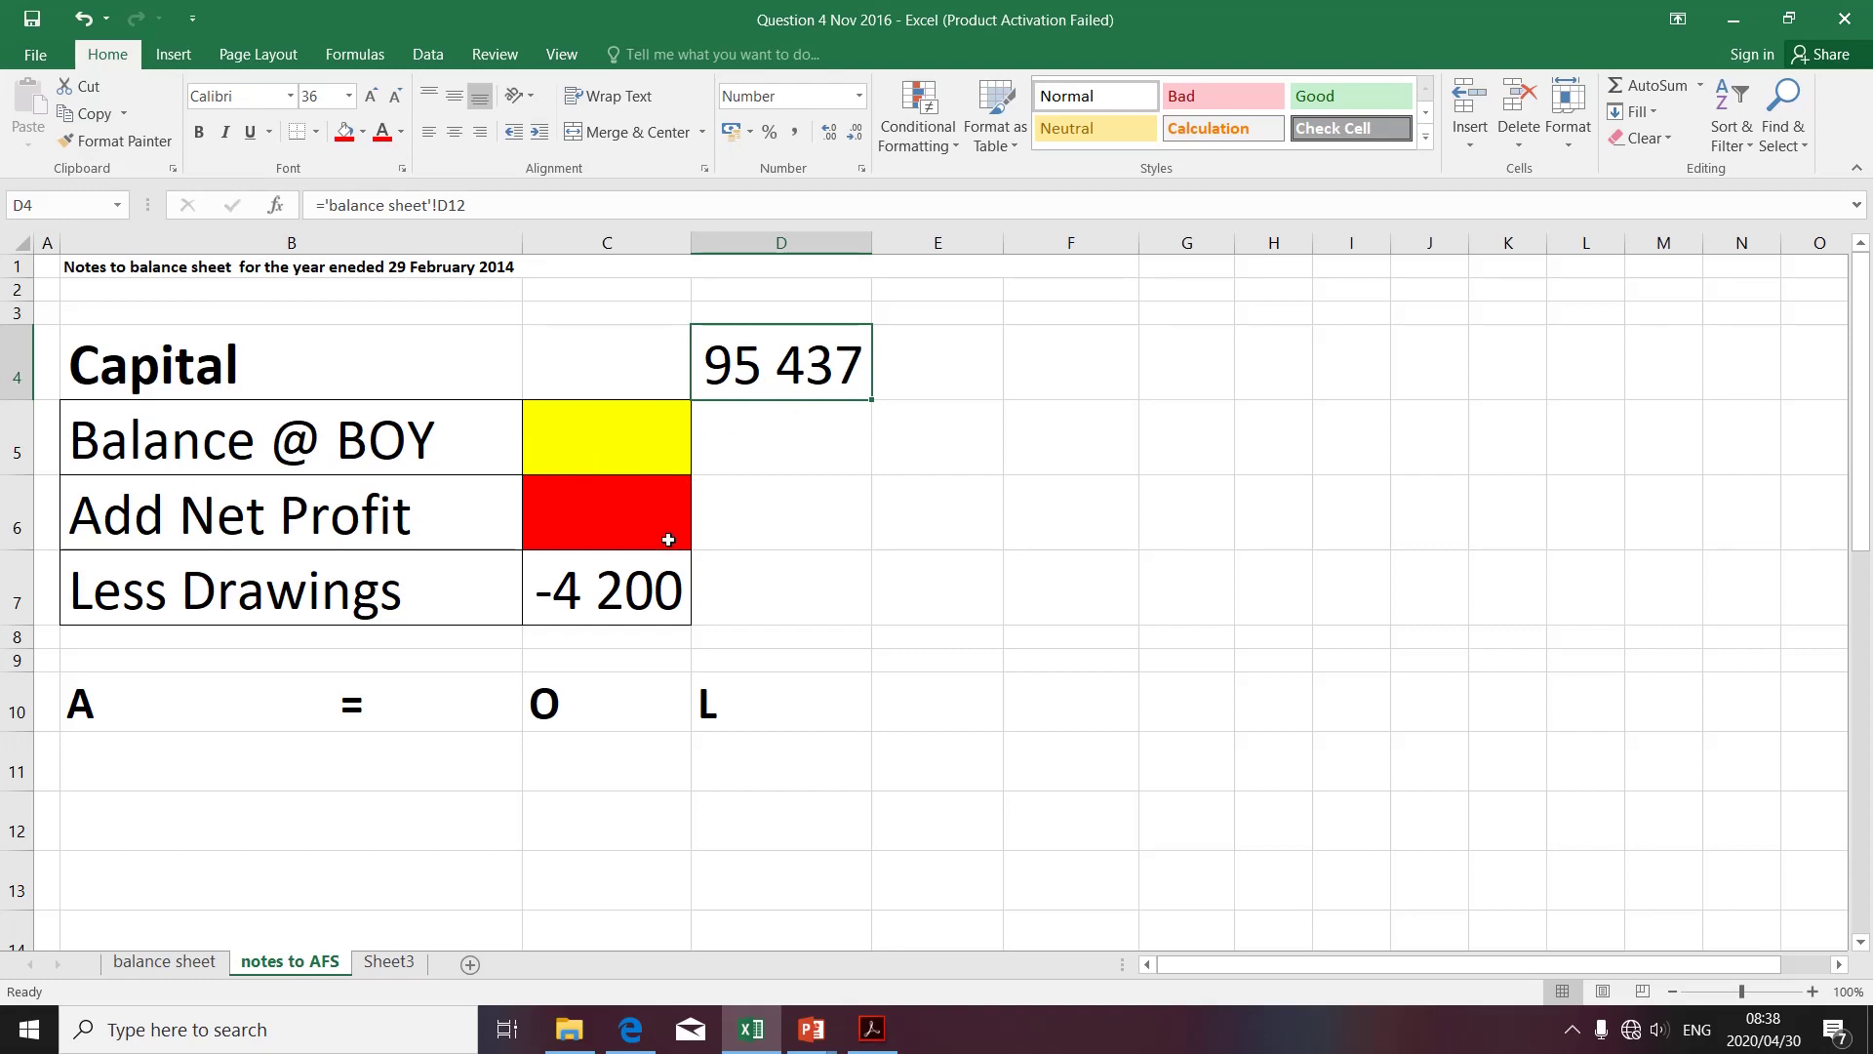
{"action": "left_click", "coordinate": [660, 448]}
{"action": "left_click", "coordinate": [657, 493]}
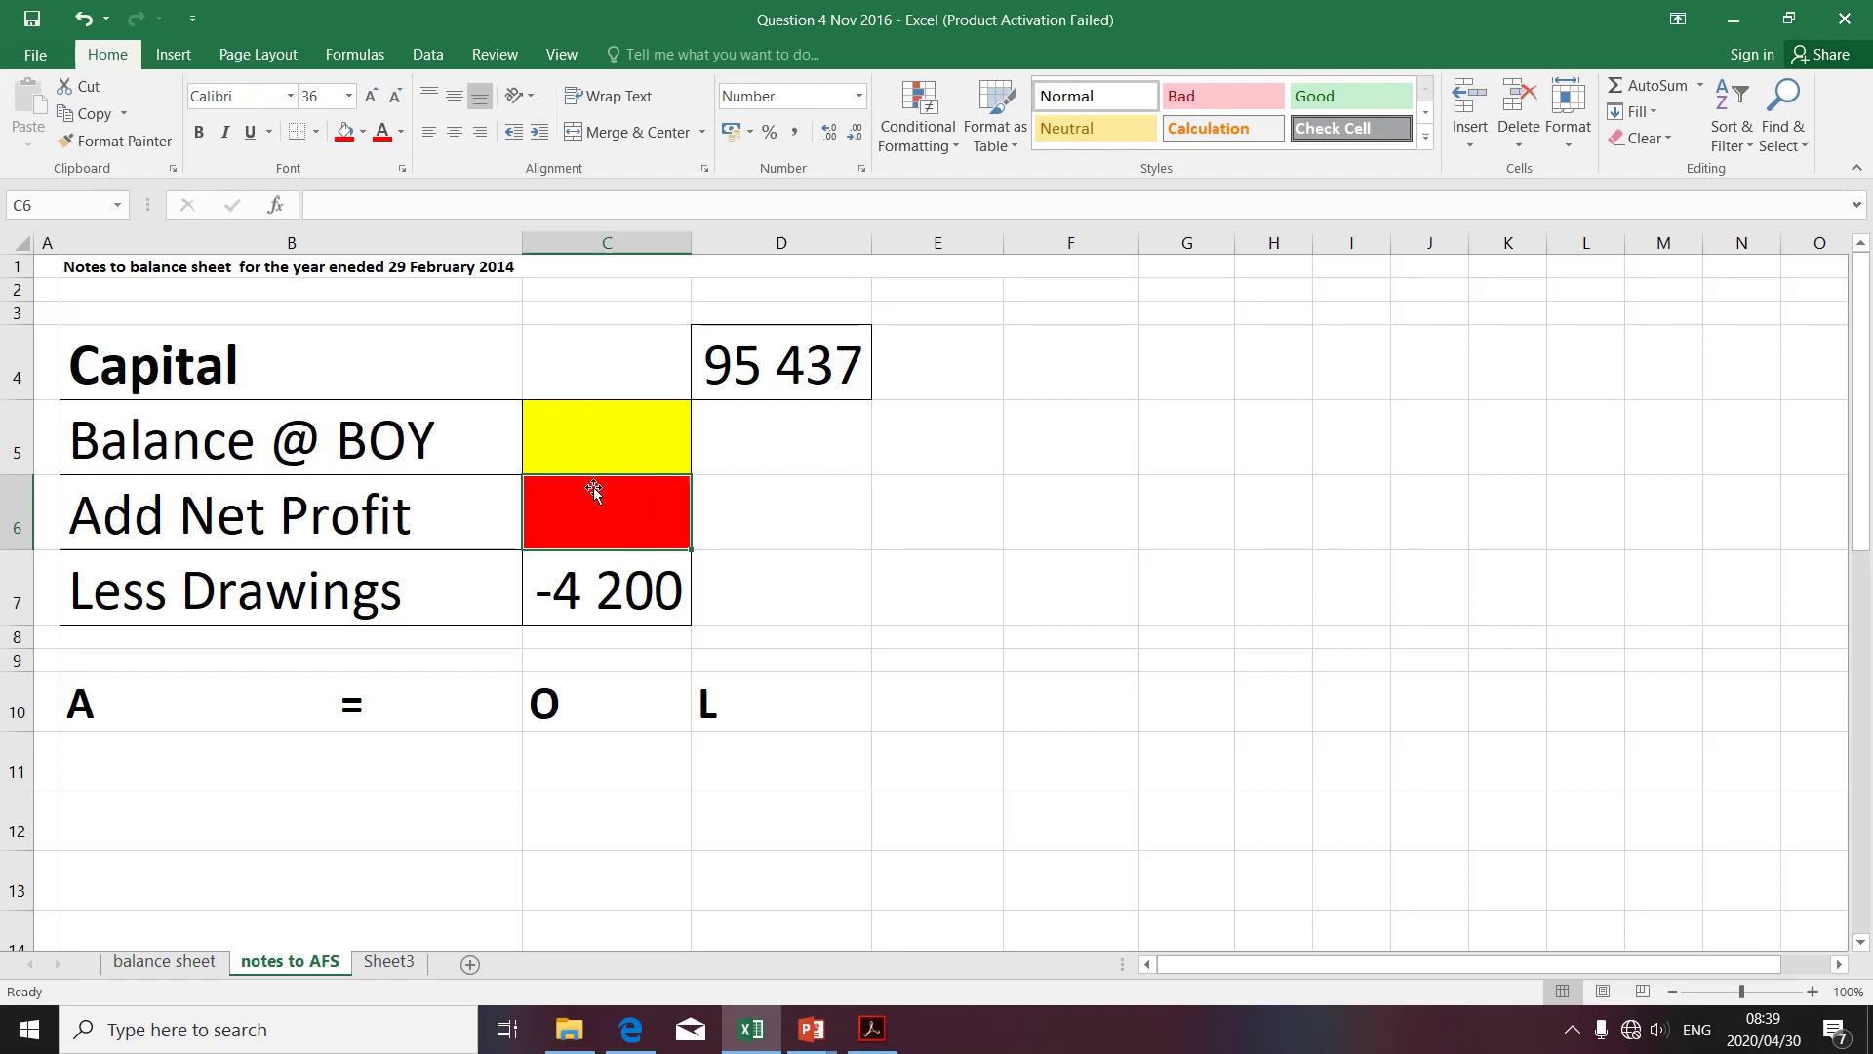
{"action": "left_click", "coordinate": [339, 457]}
{"action": "left_click", "coordinate": [344, 514]}
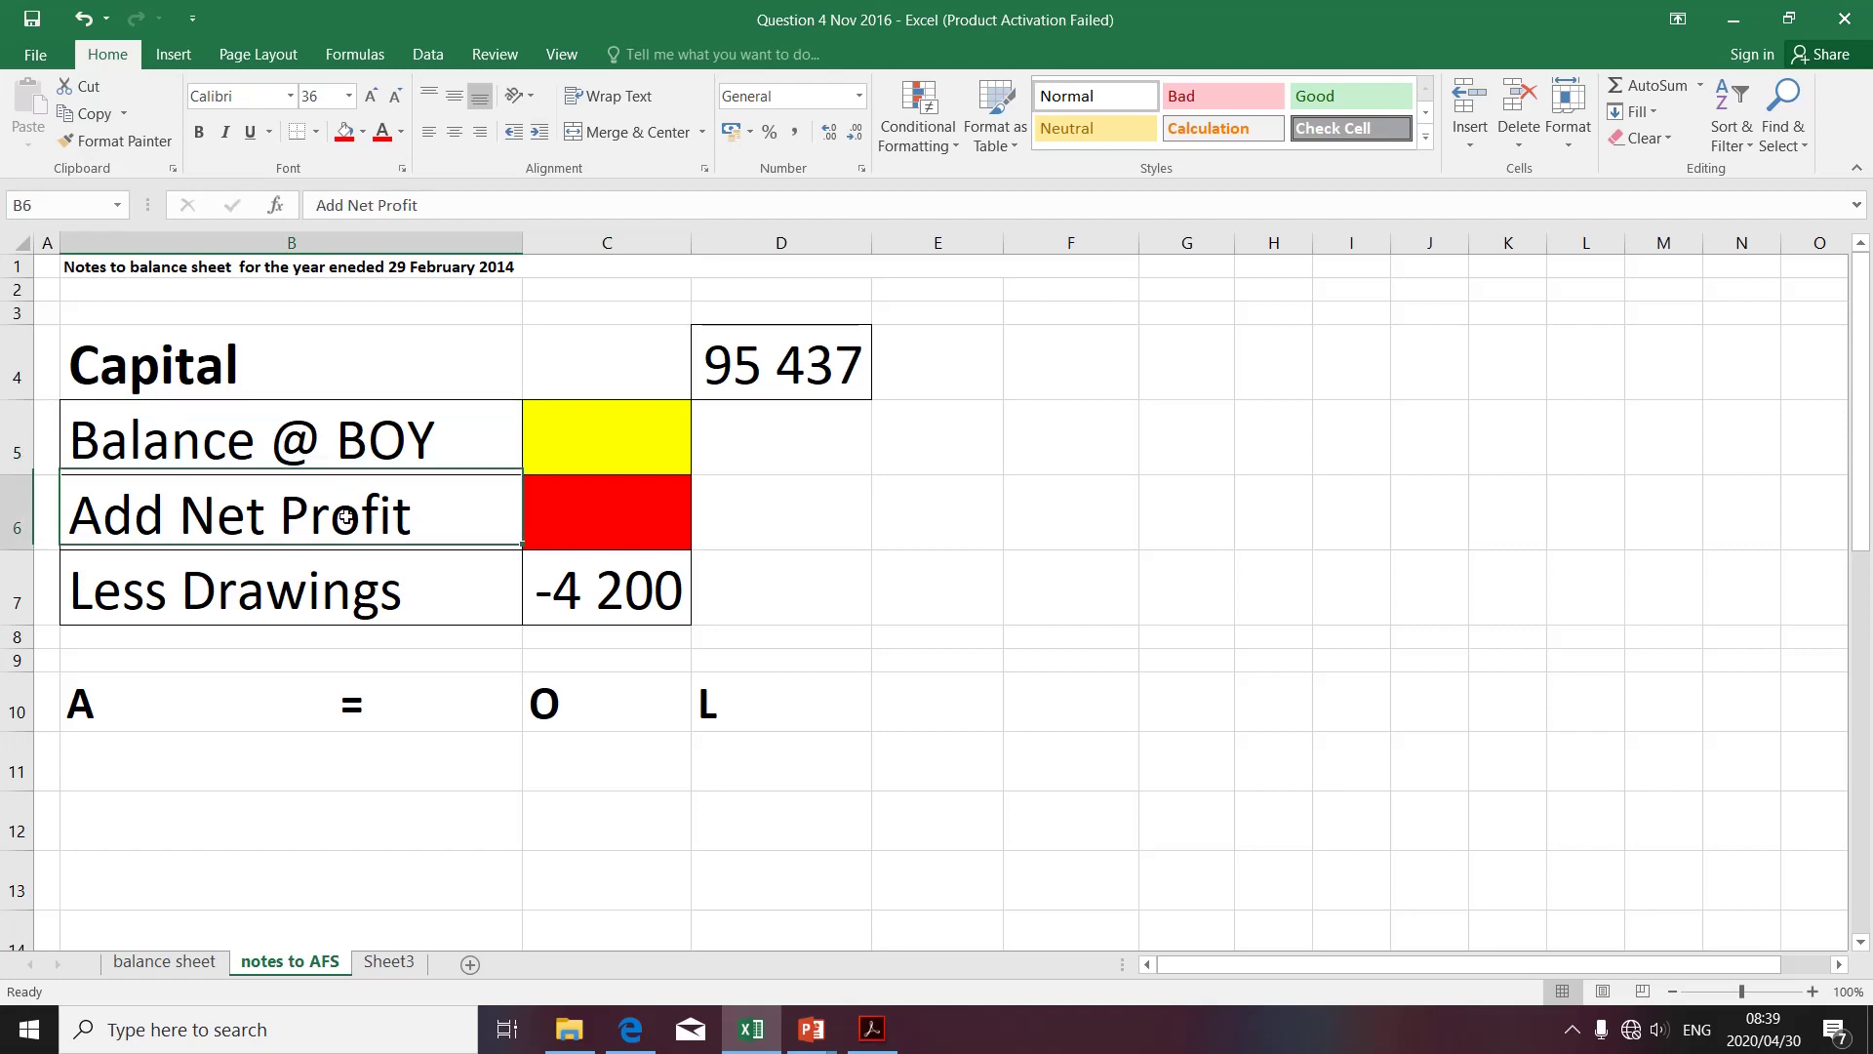
Switch to the question paper, highlight "financial statement" in requirement 4.1.1 and read on to requirement 4.1.2
{"action": "key", "text": "alt+Tab"}
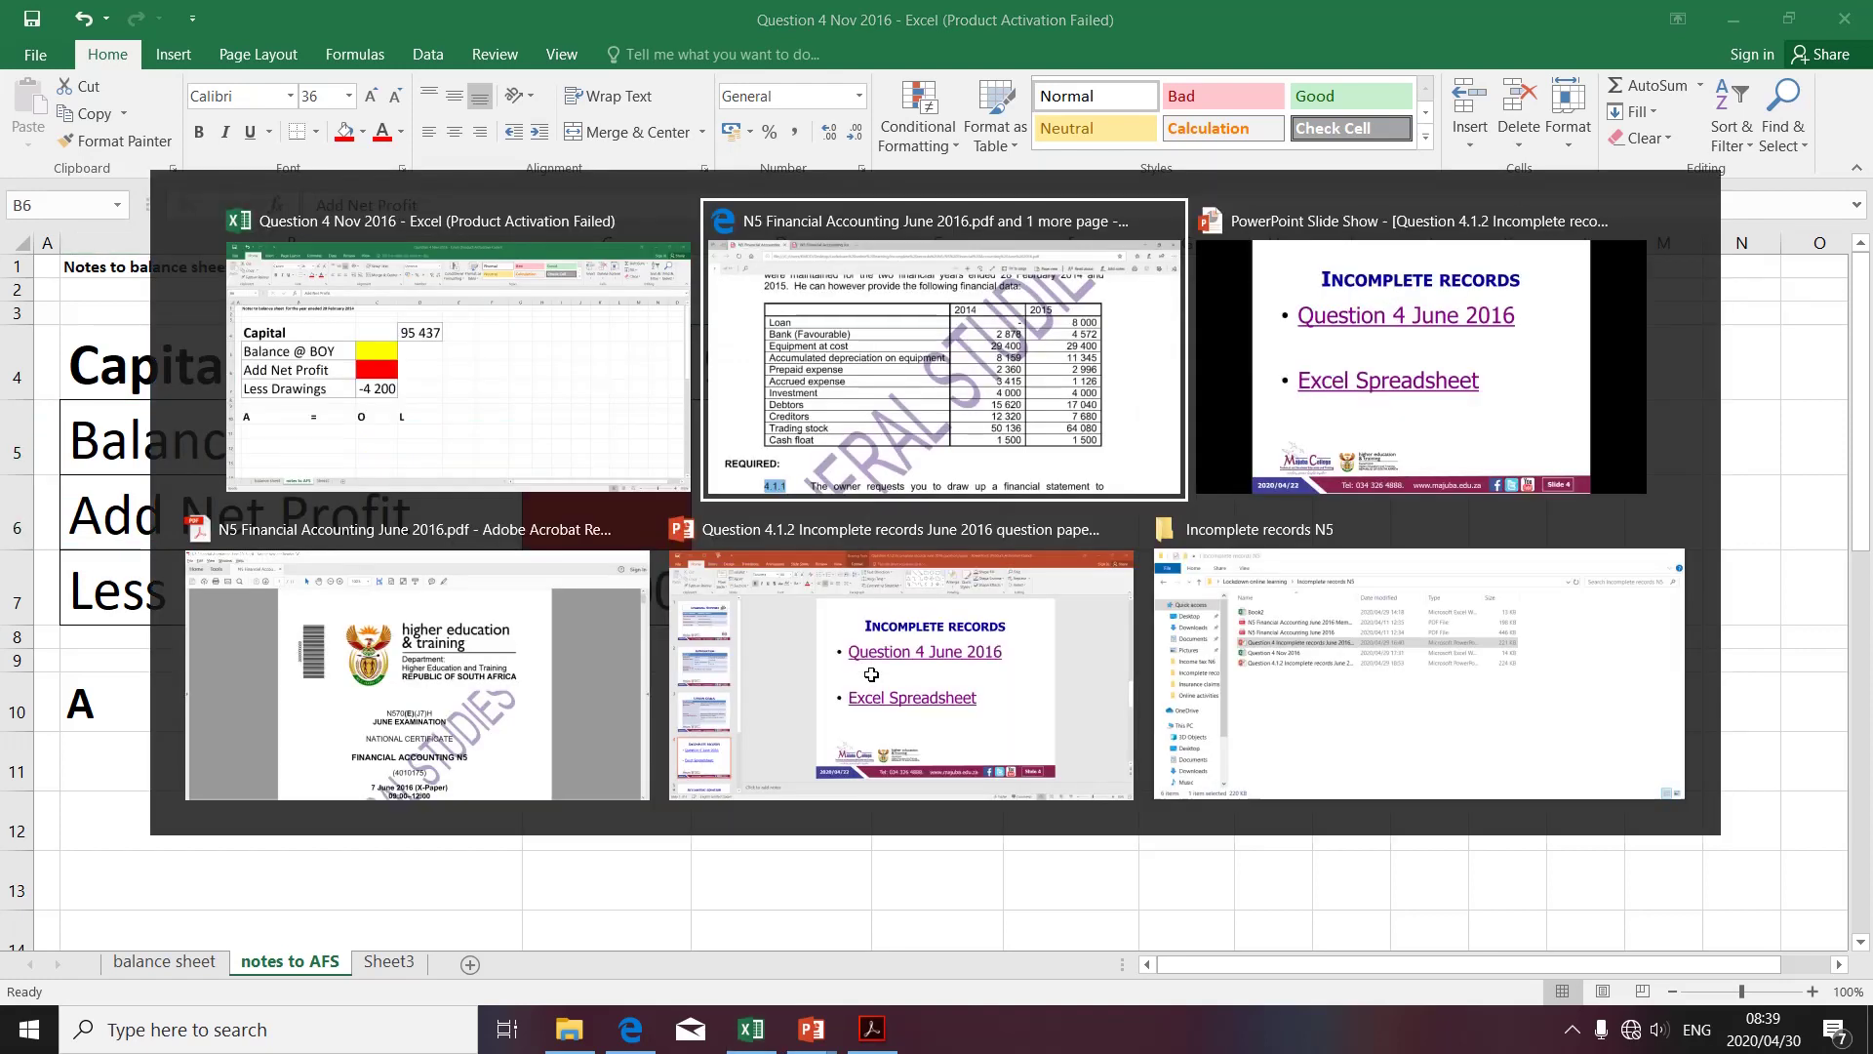
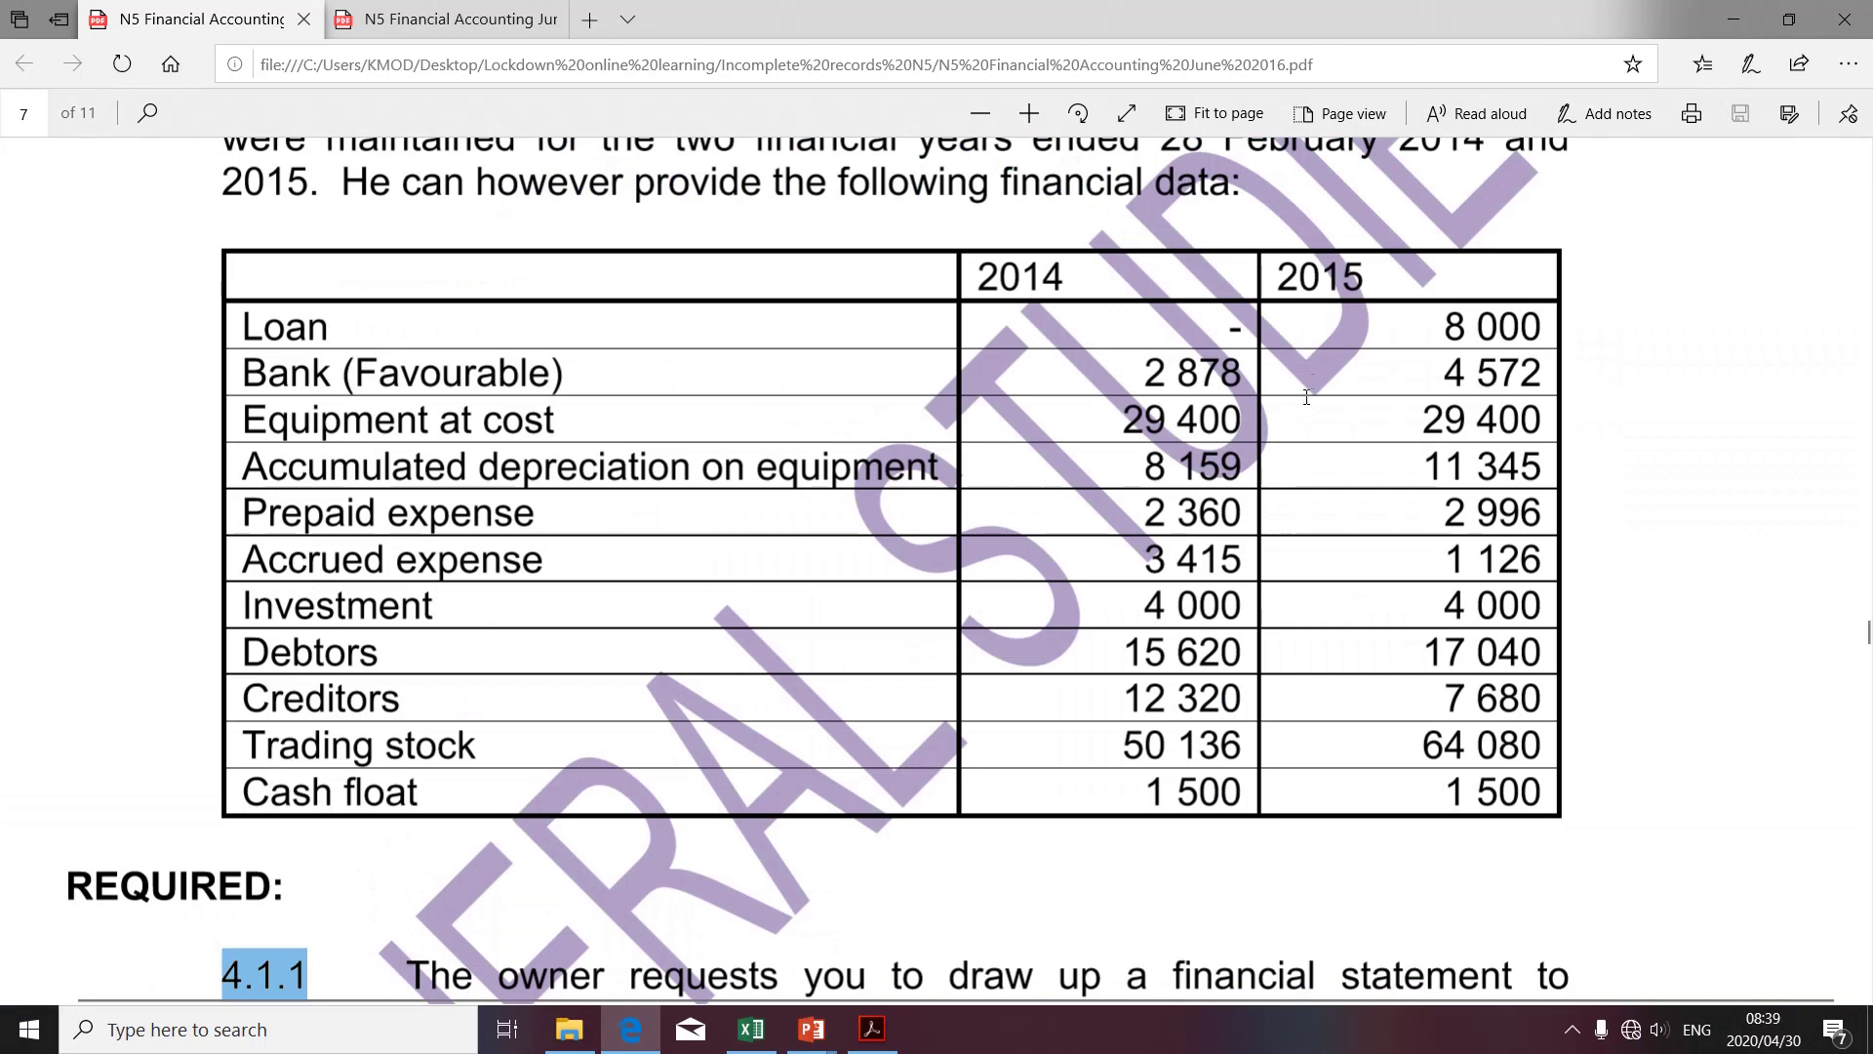
{"action": "scroll", "coordinate": [393, 928], "scroll_direction": "down", "scroll_amount": 1}
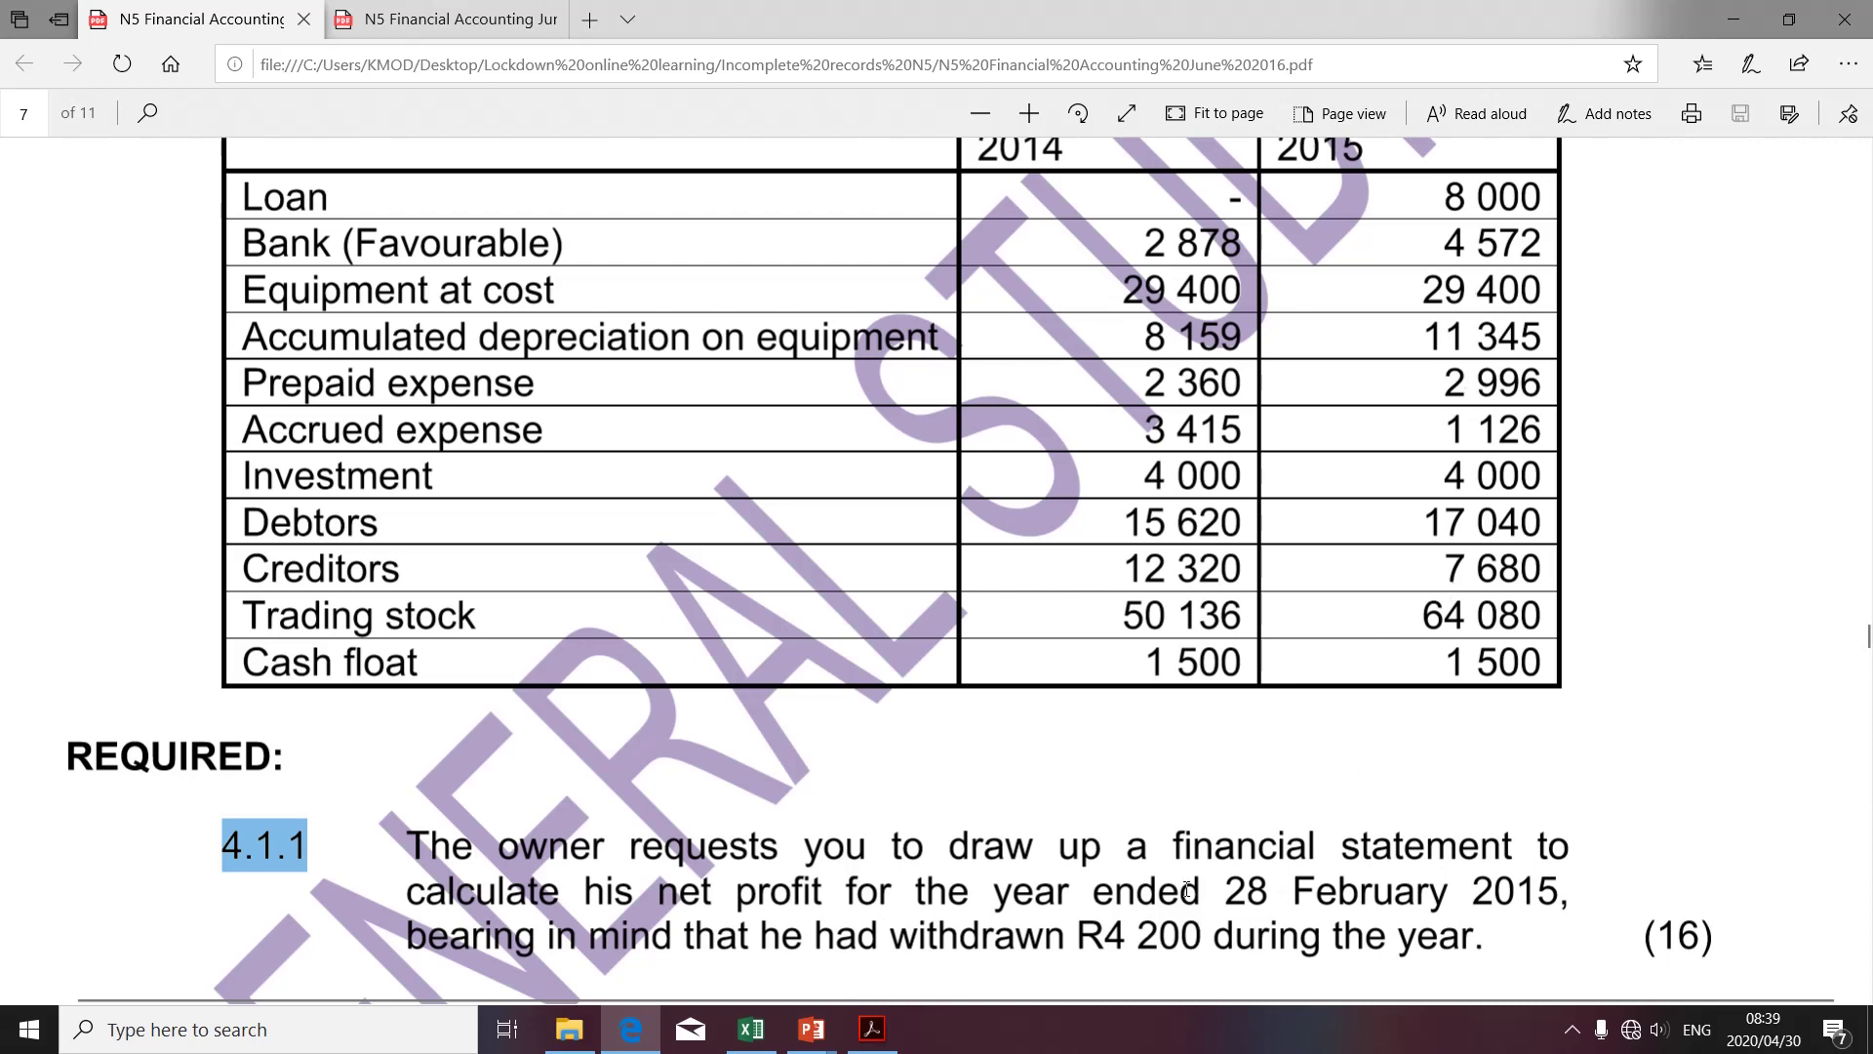
{"action": "left_click_drag", "start_coordinate": [1174, 845], "coordinate": [1414, 859]}
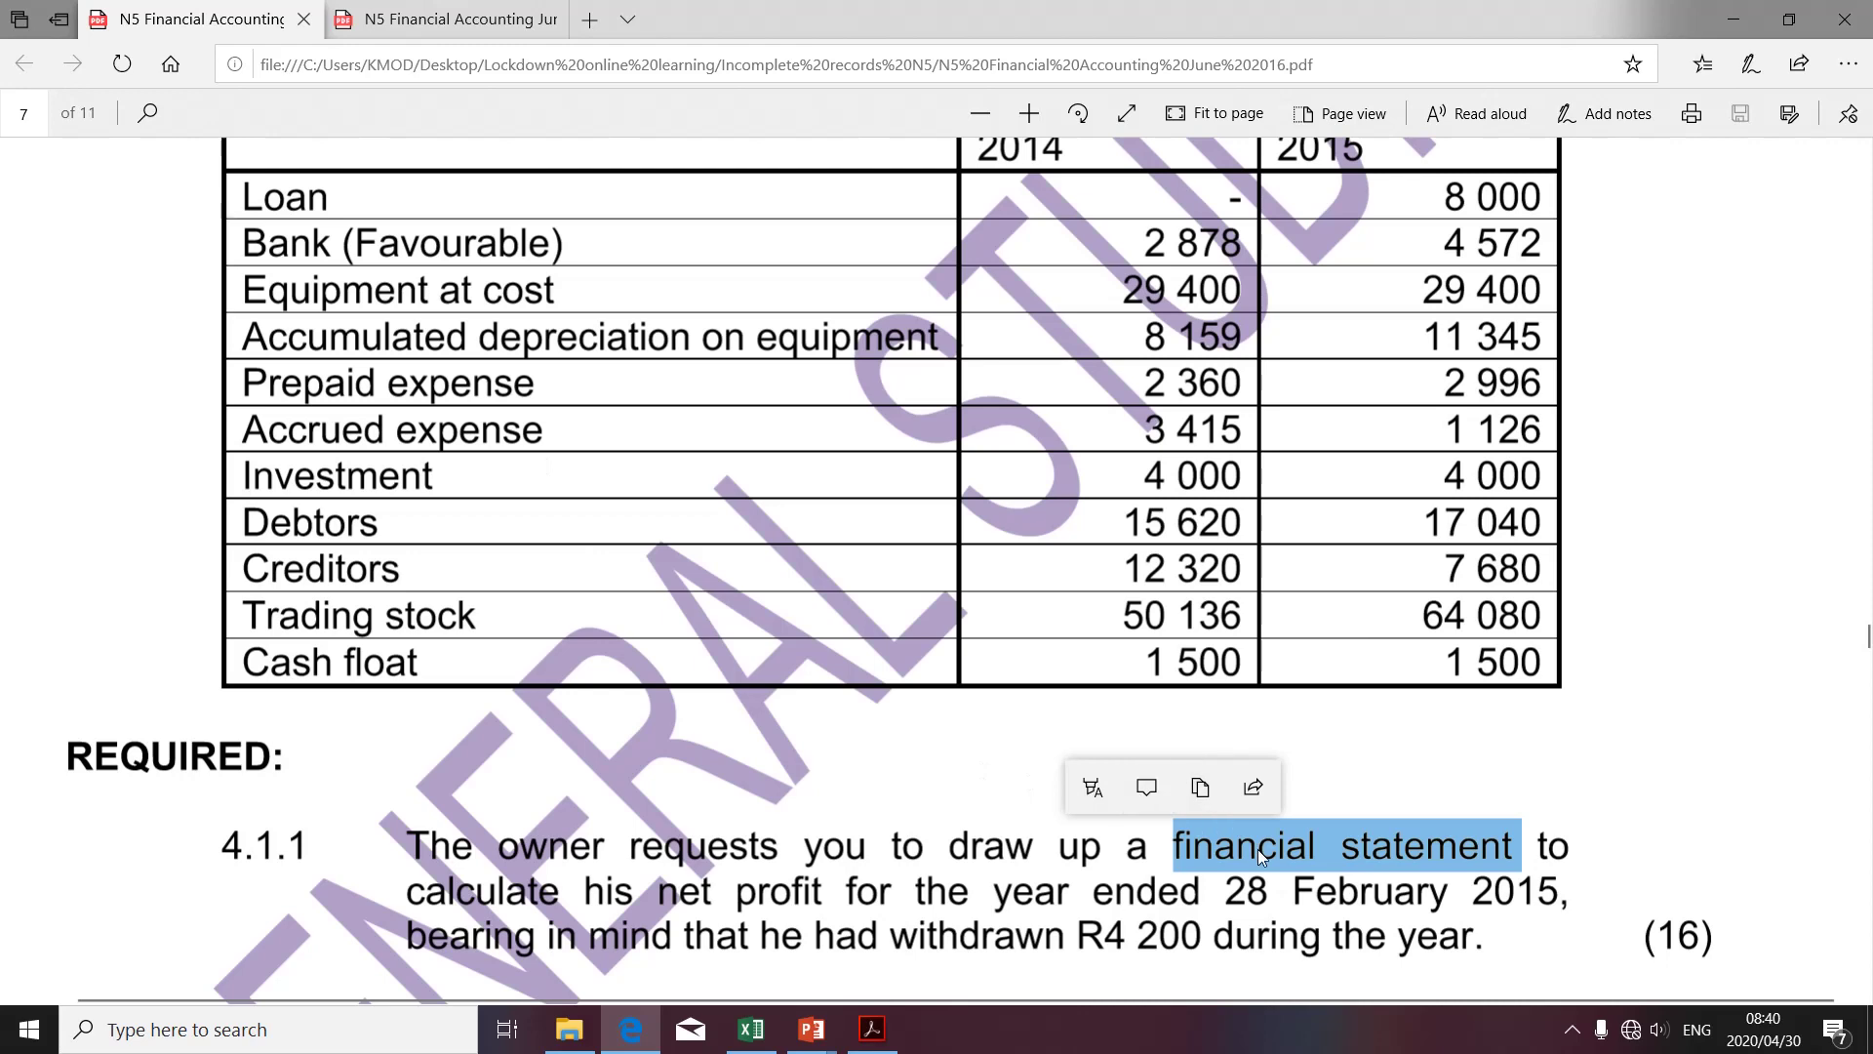
{"action": "scroll", "coordinate": [1239, 656], "scroll_direction": "down", "scroll_amount": 2}
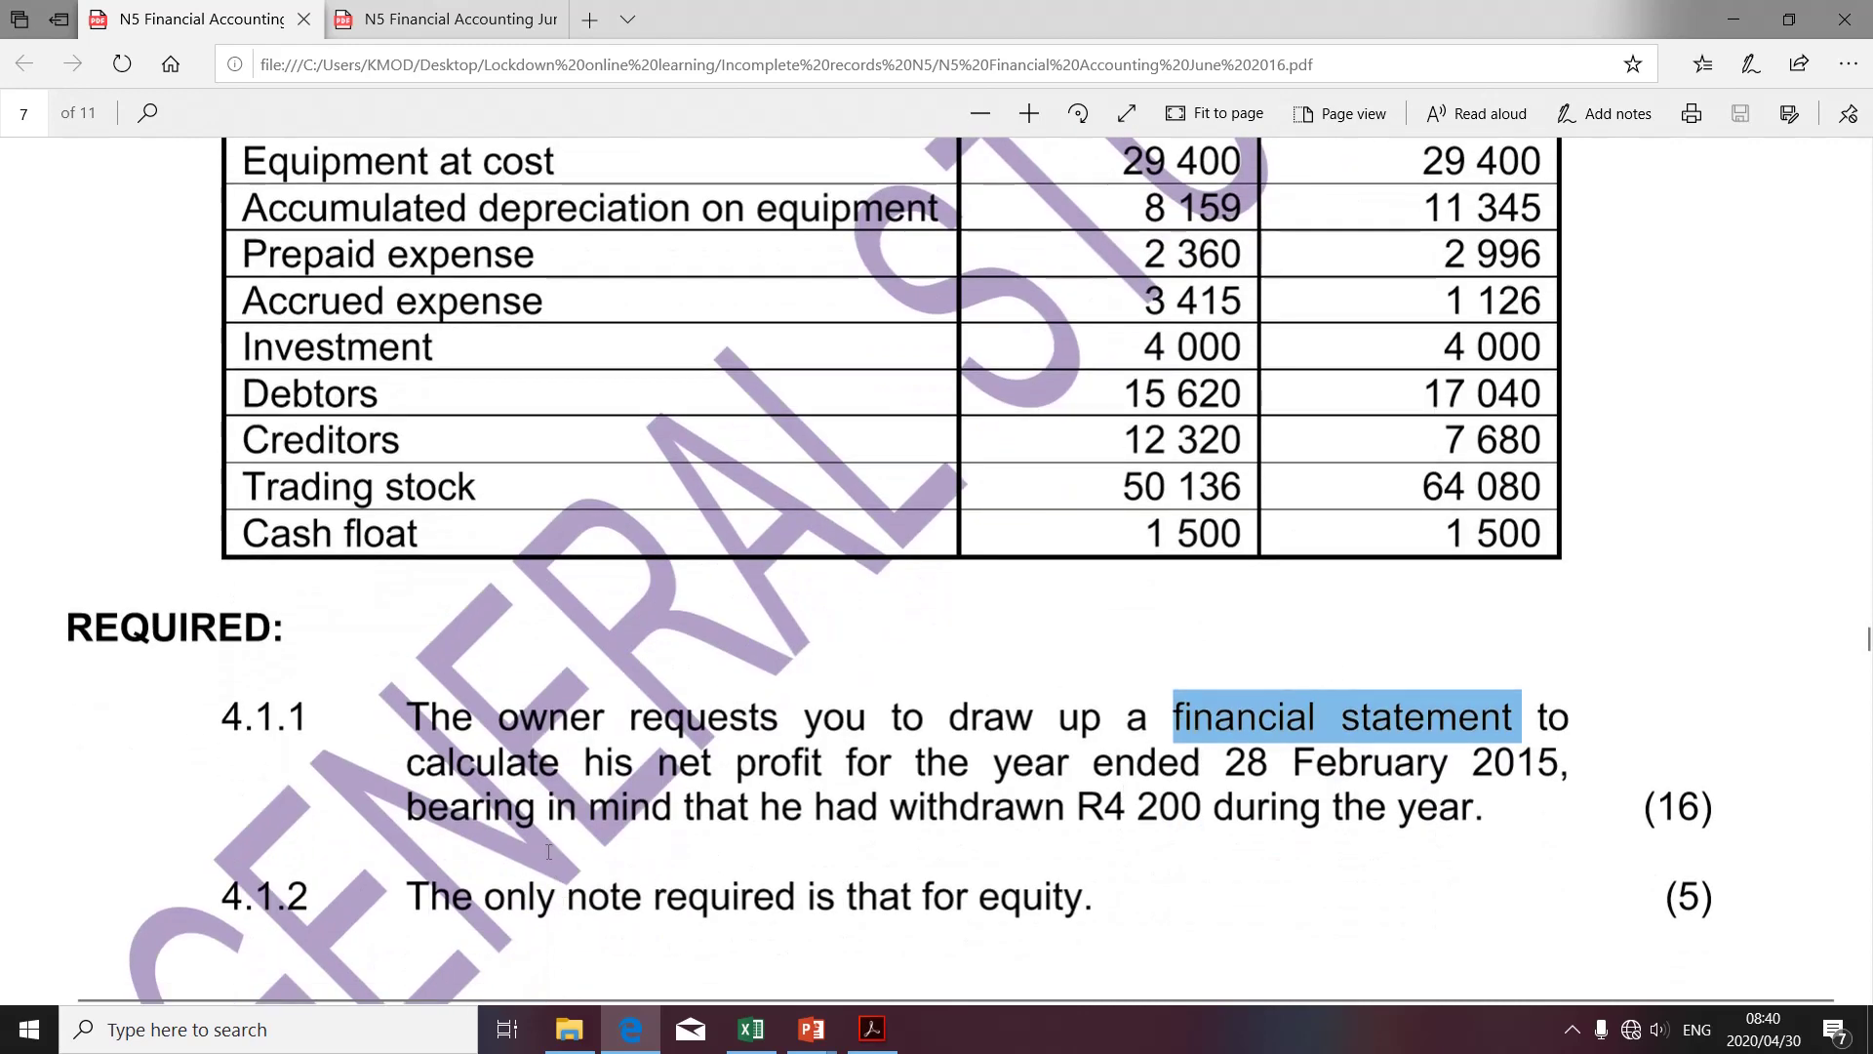
Review the 2014 data in the question paper, the accounting equation slide, and the A, O and L columns on the workbook's notes to AFS sheet
{"action": "scroll", "coordinate": [1076, 237], "scroll_direction": "up", "scroll_amount": 2}
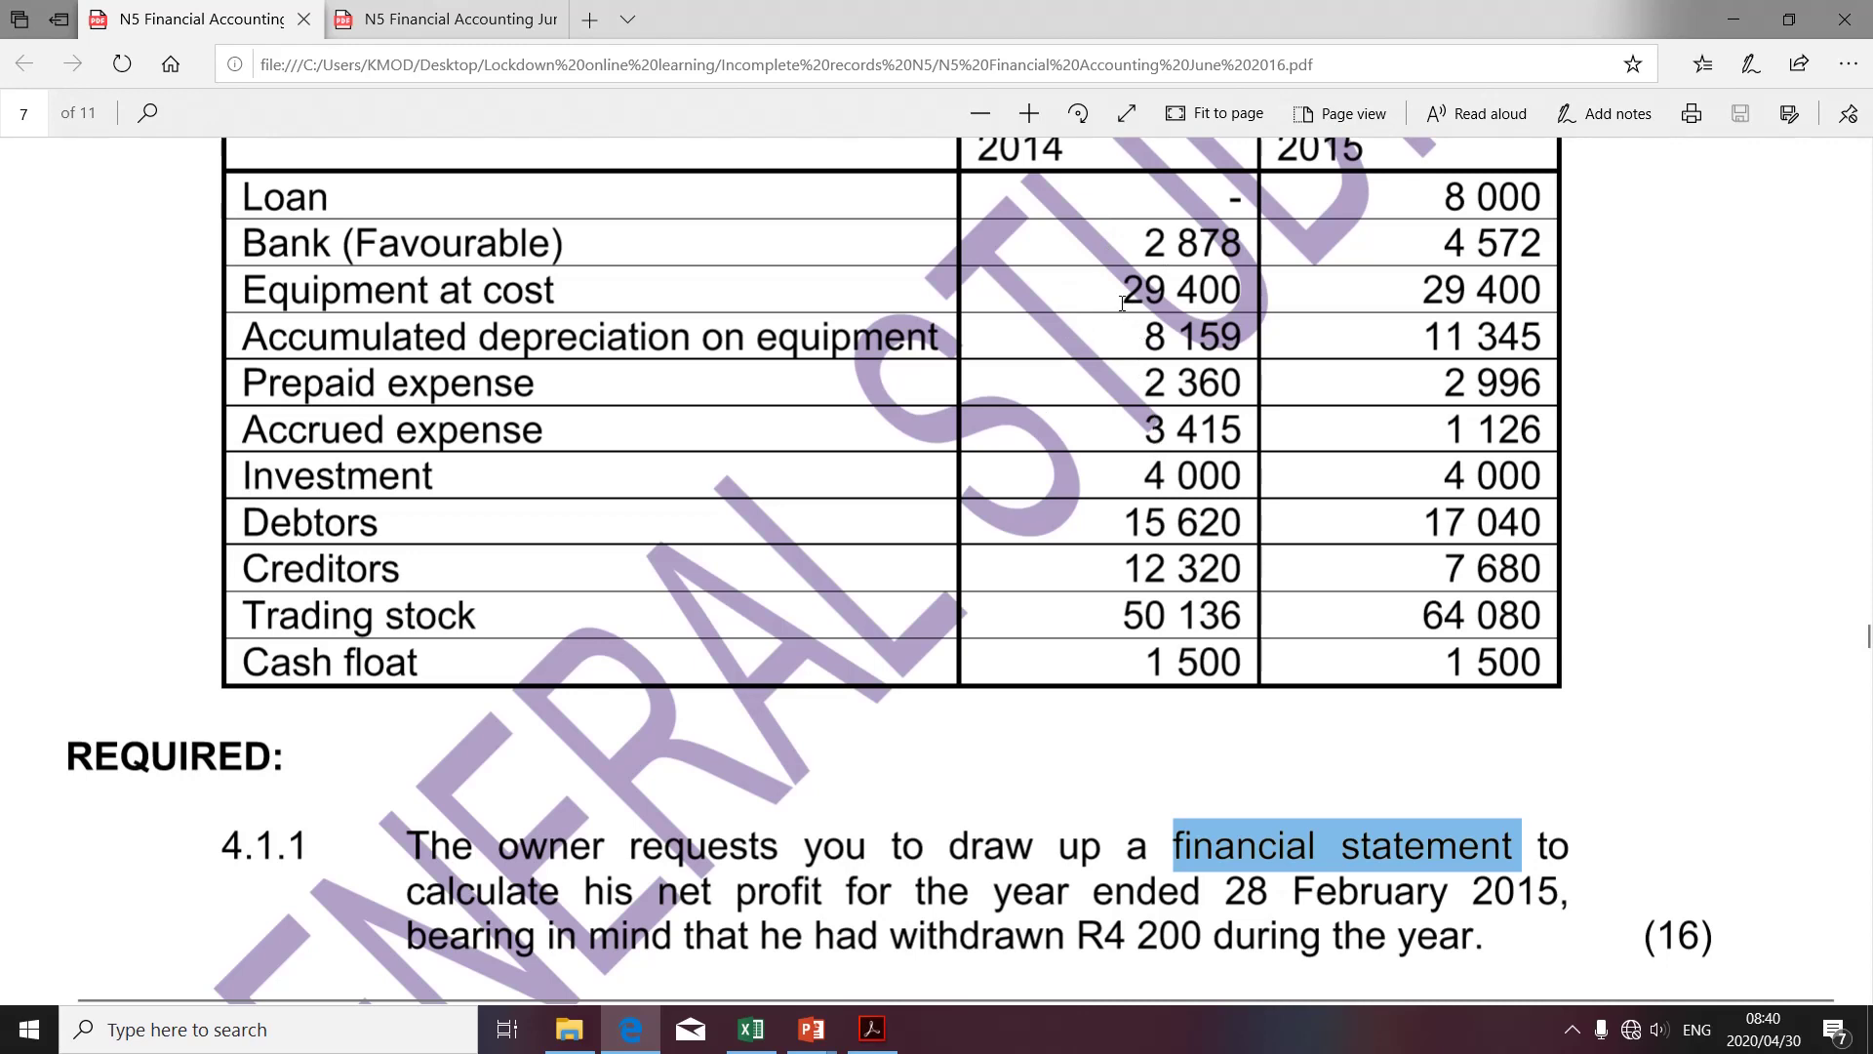
{"action": "scroll", "coordinate": [1122, 303], "scroll_direction": "up", "scroll_amount": 1}
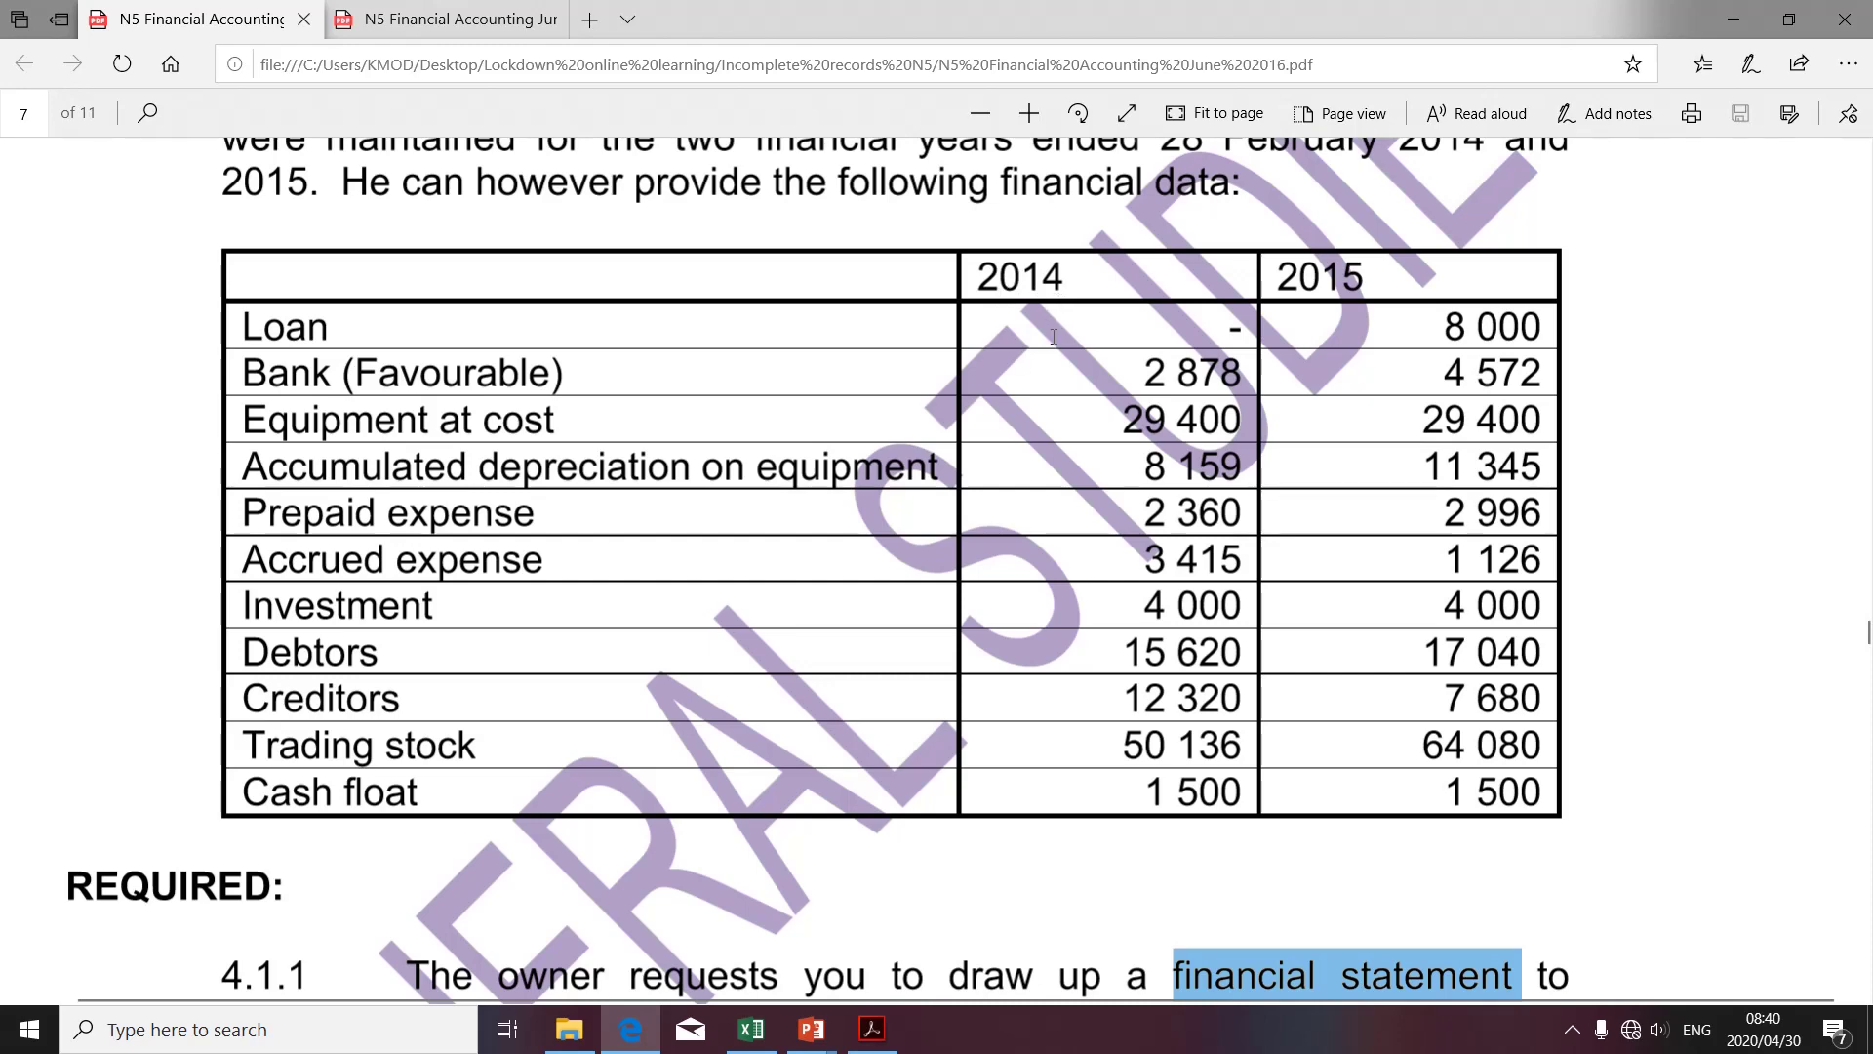
{"action": "key", "text": "alt+Tab"}
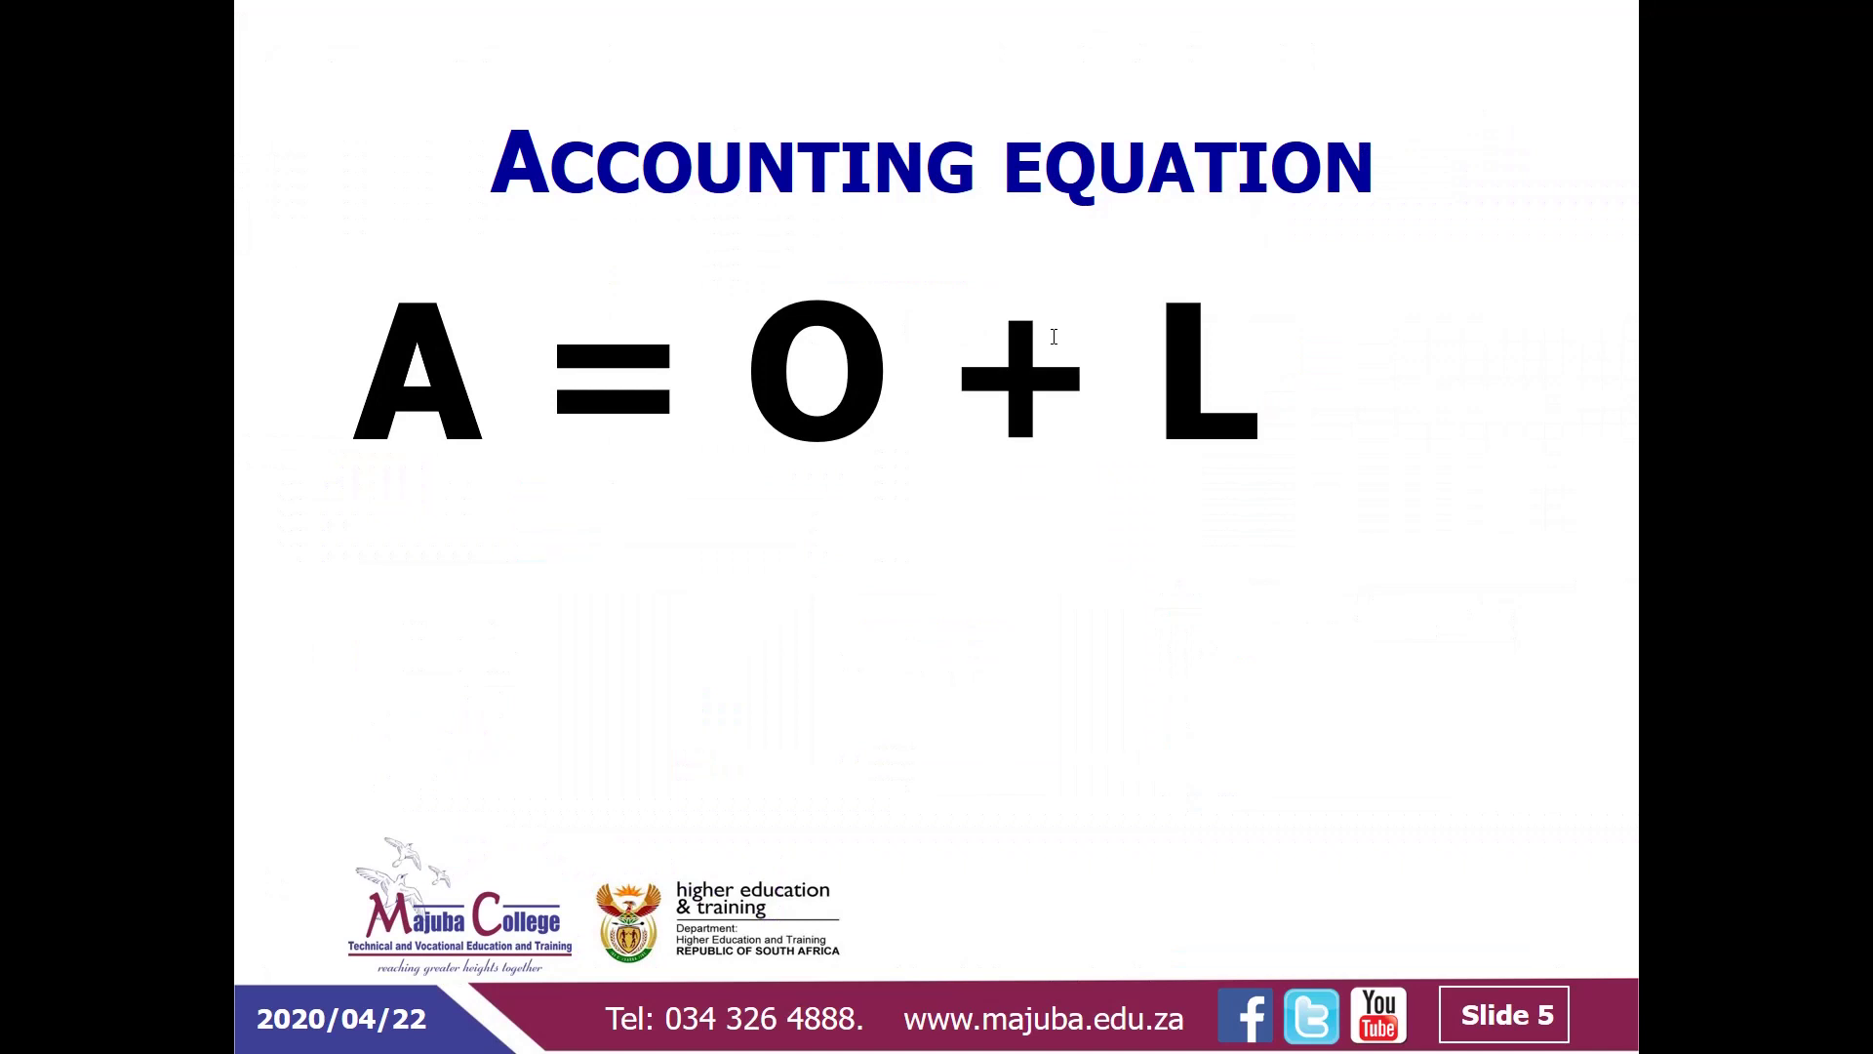
{"action": "key", "text": "alt+Tab"}
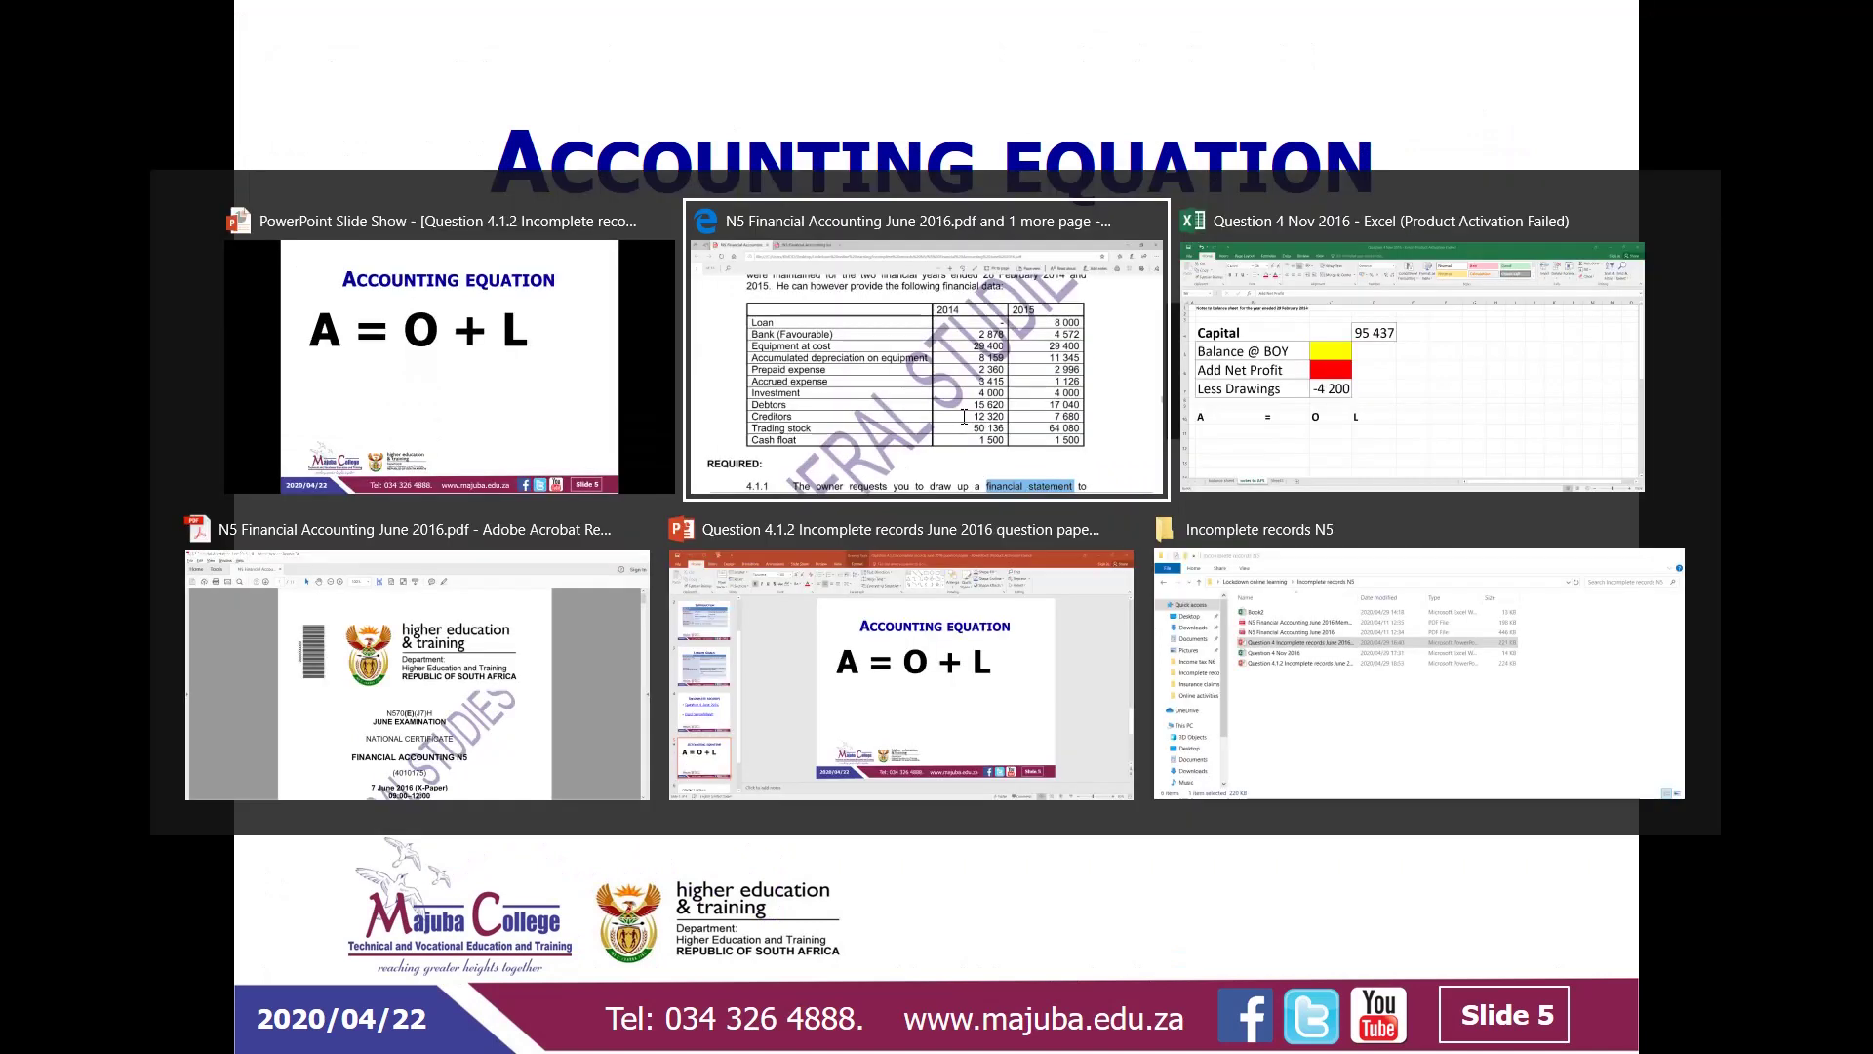
{"action": "key", "text": "Tab"}
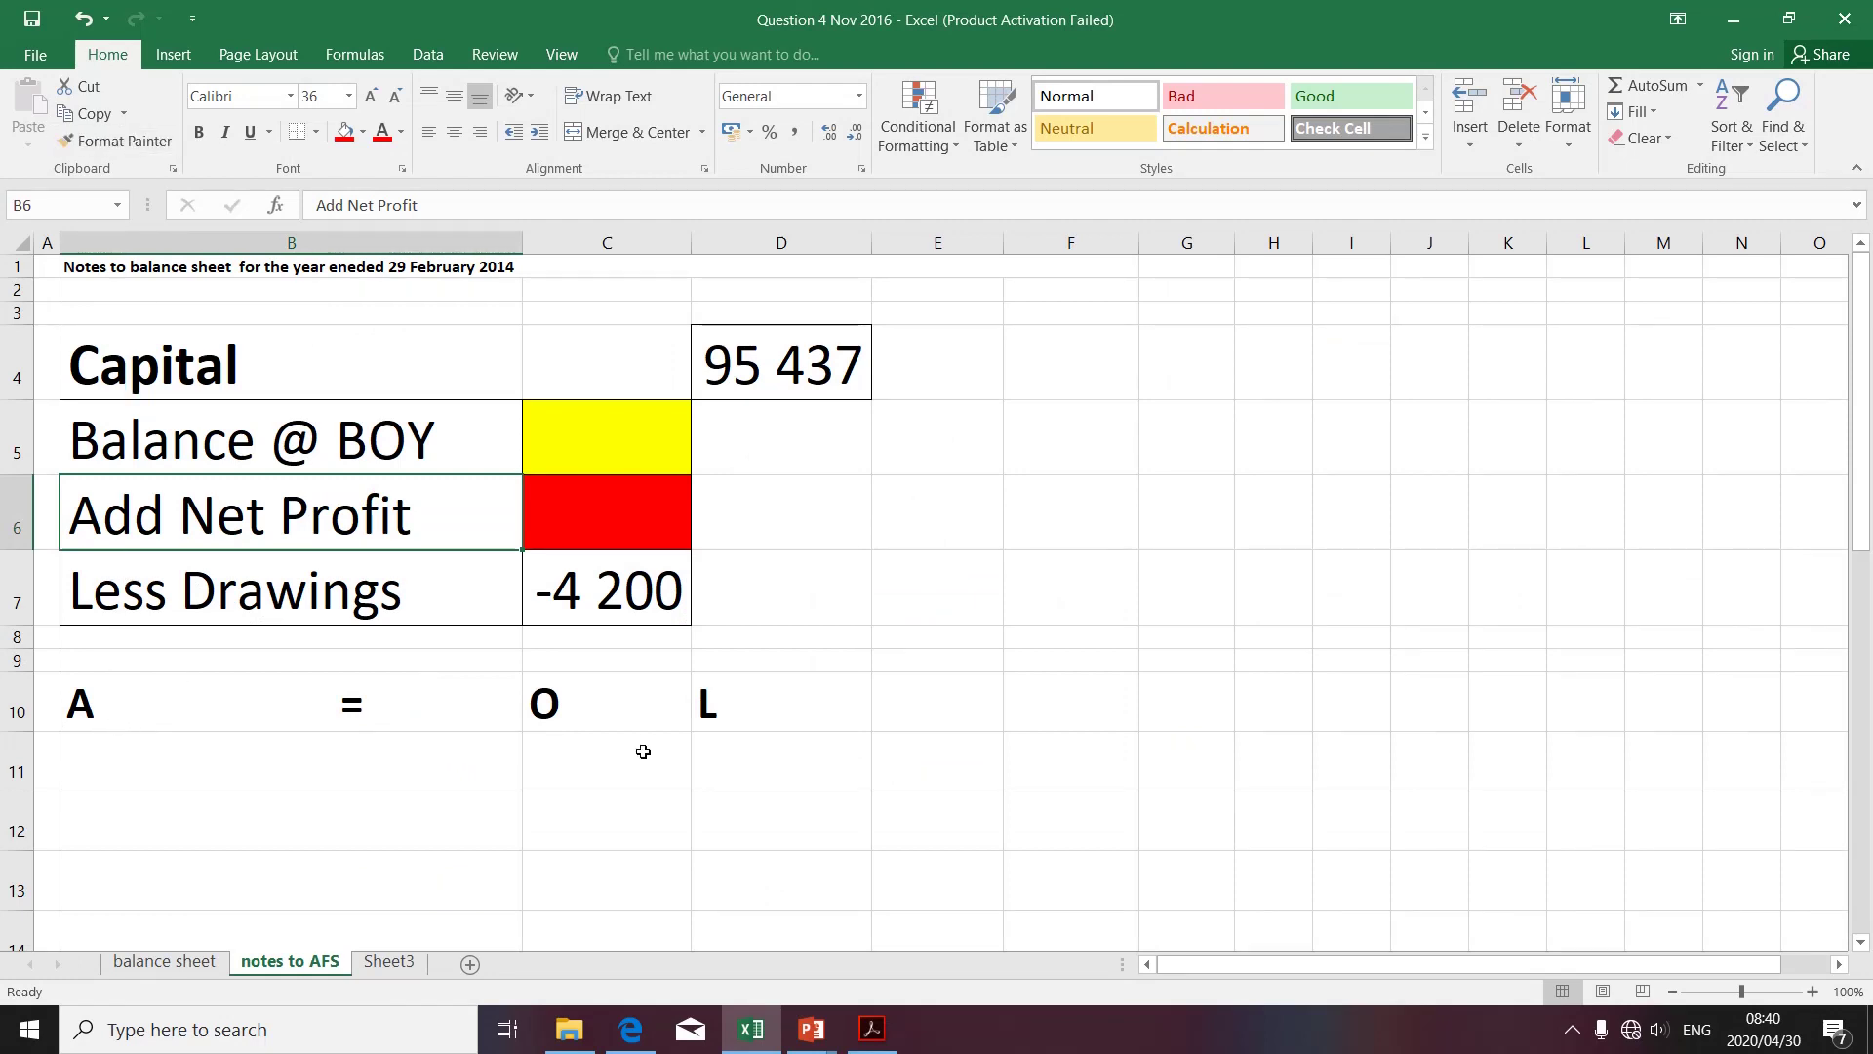
{"action": "scroll", "coordinate": [643, 751], "scroll_direction": "down", "scroll_amount": 2}
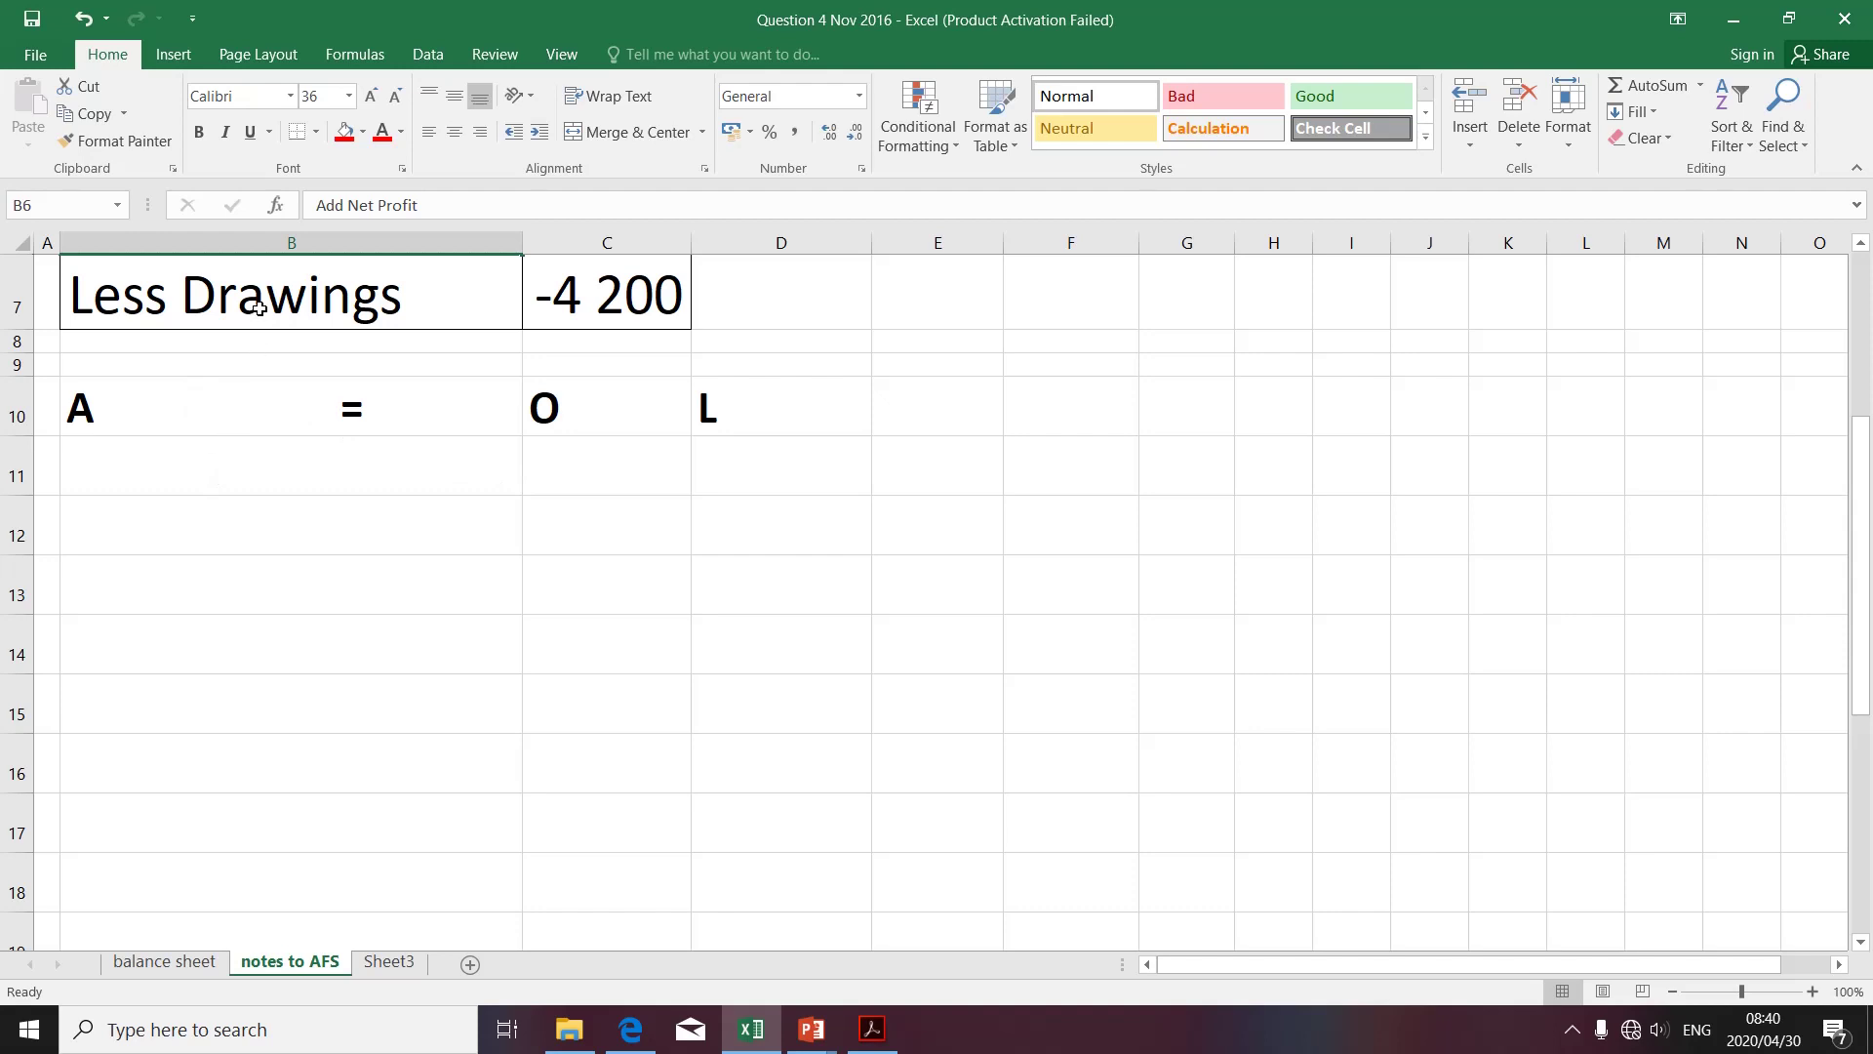
{"action": "left_click", "coordinate": [259, 243]}
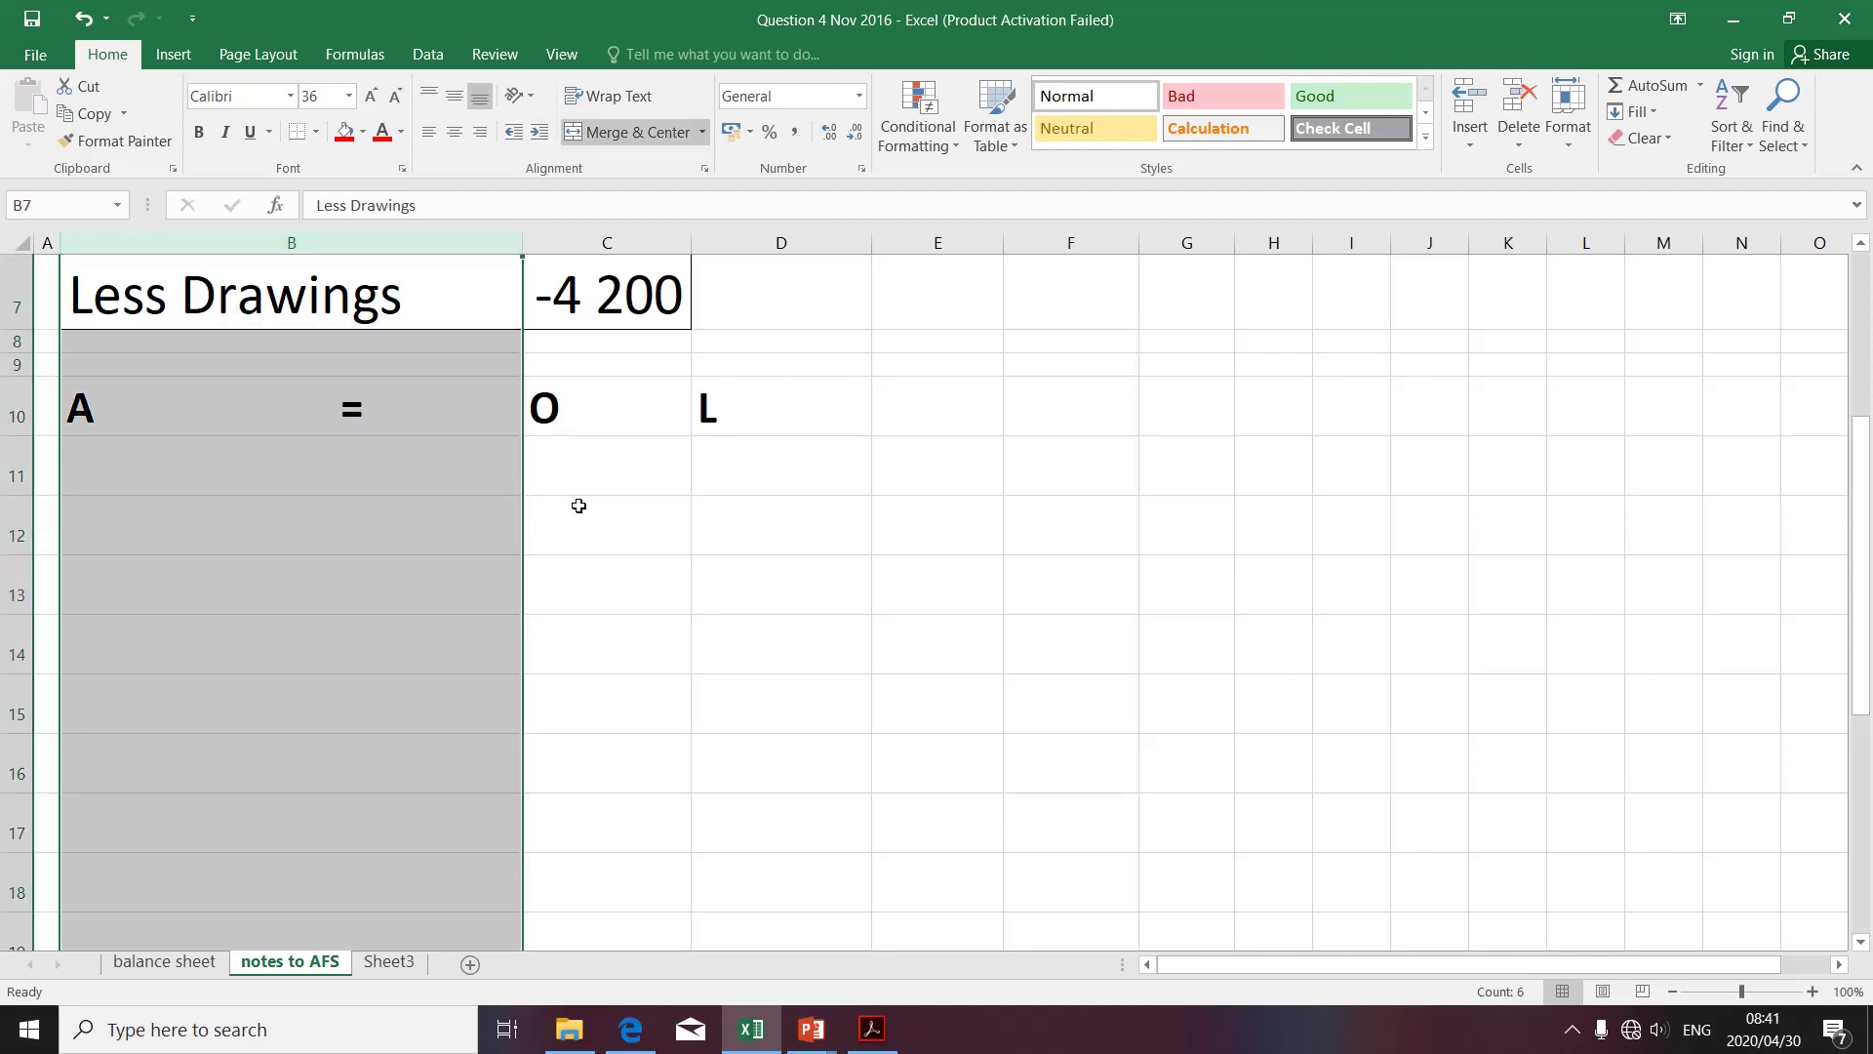
{"action": "left_click", "coordinate": [588, 246]}
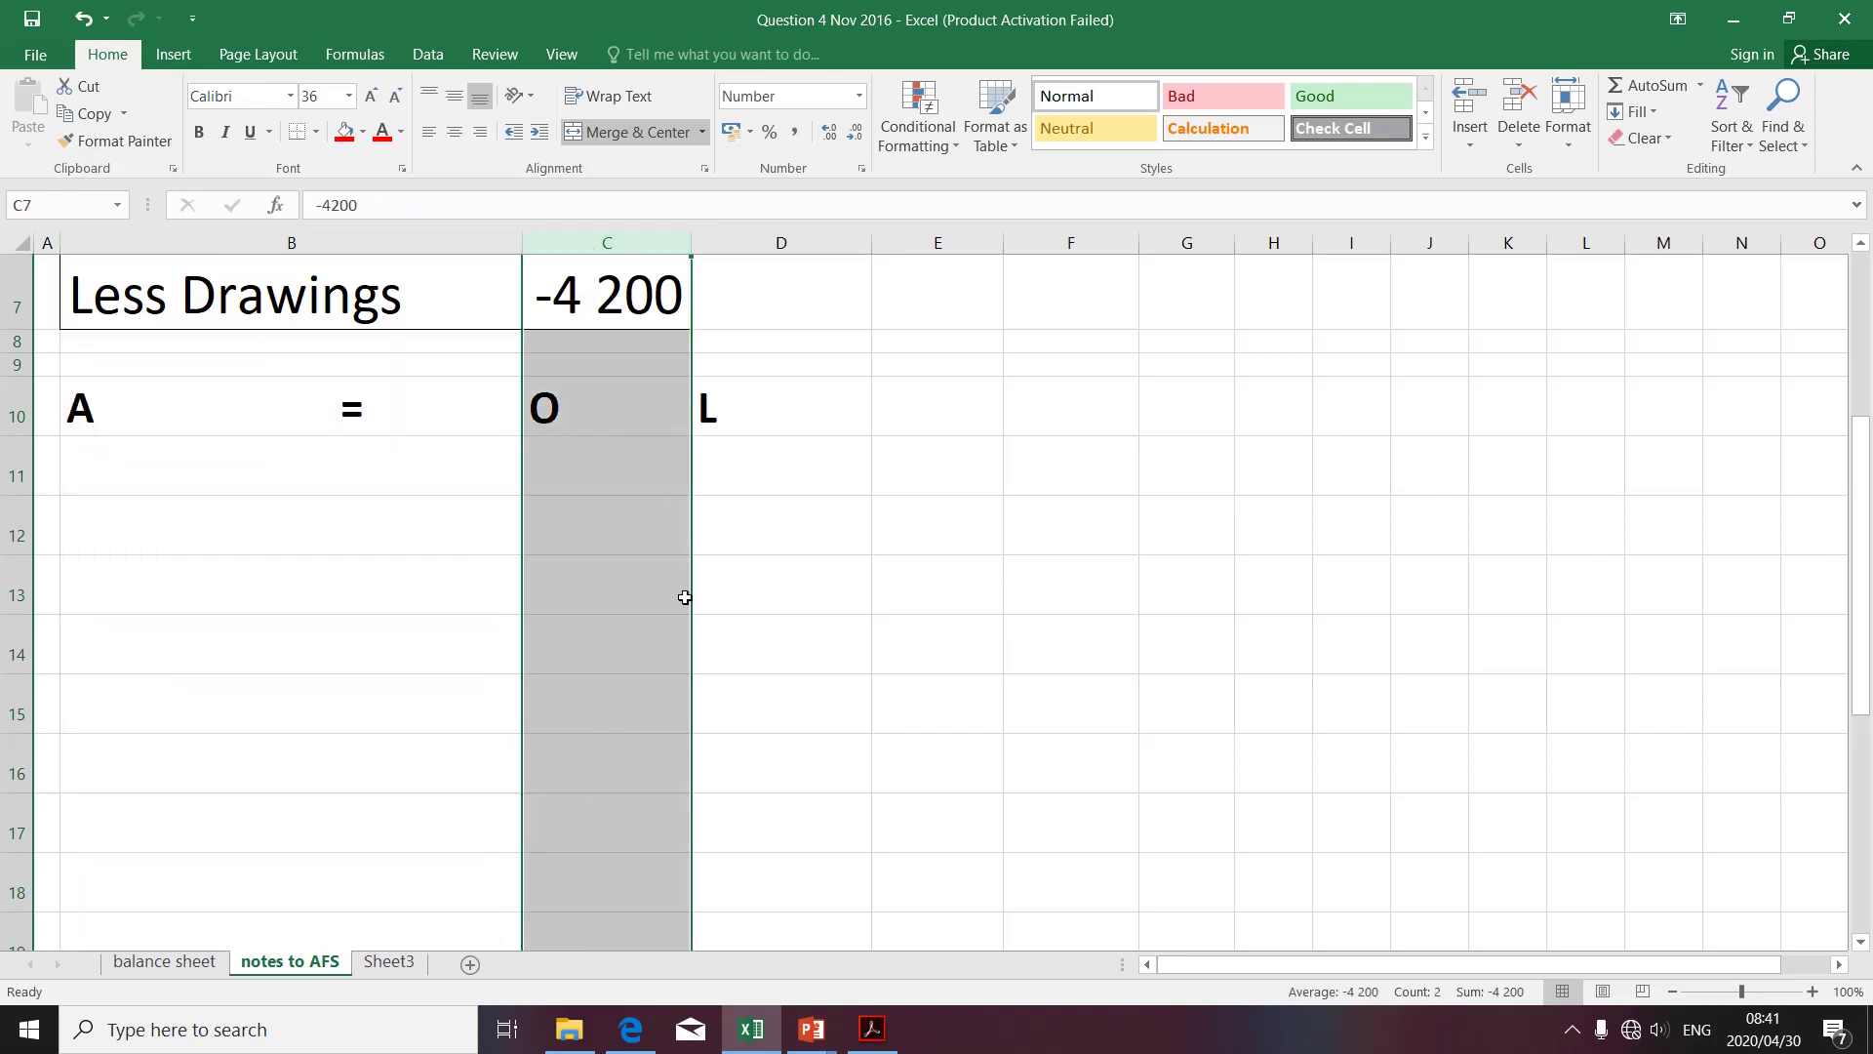
{"action": "left_click", "coordinate": [728, 241]}
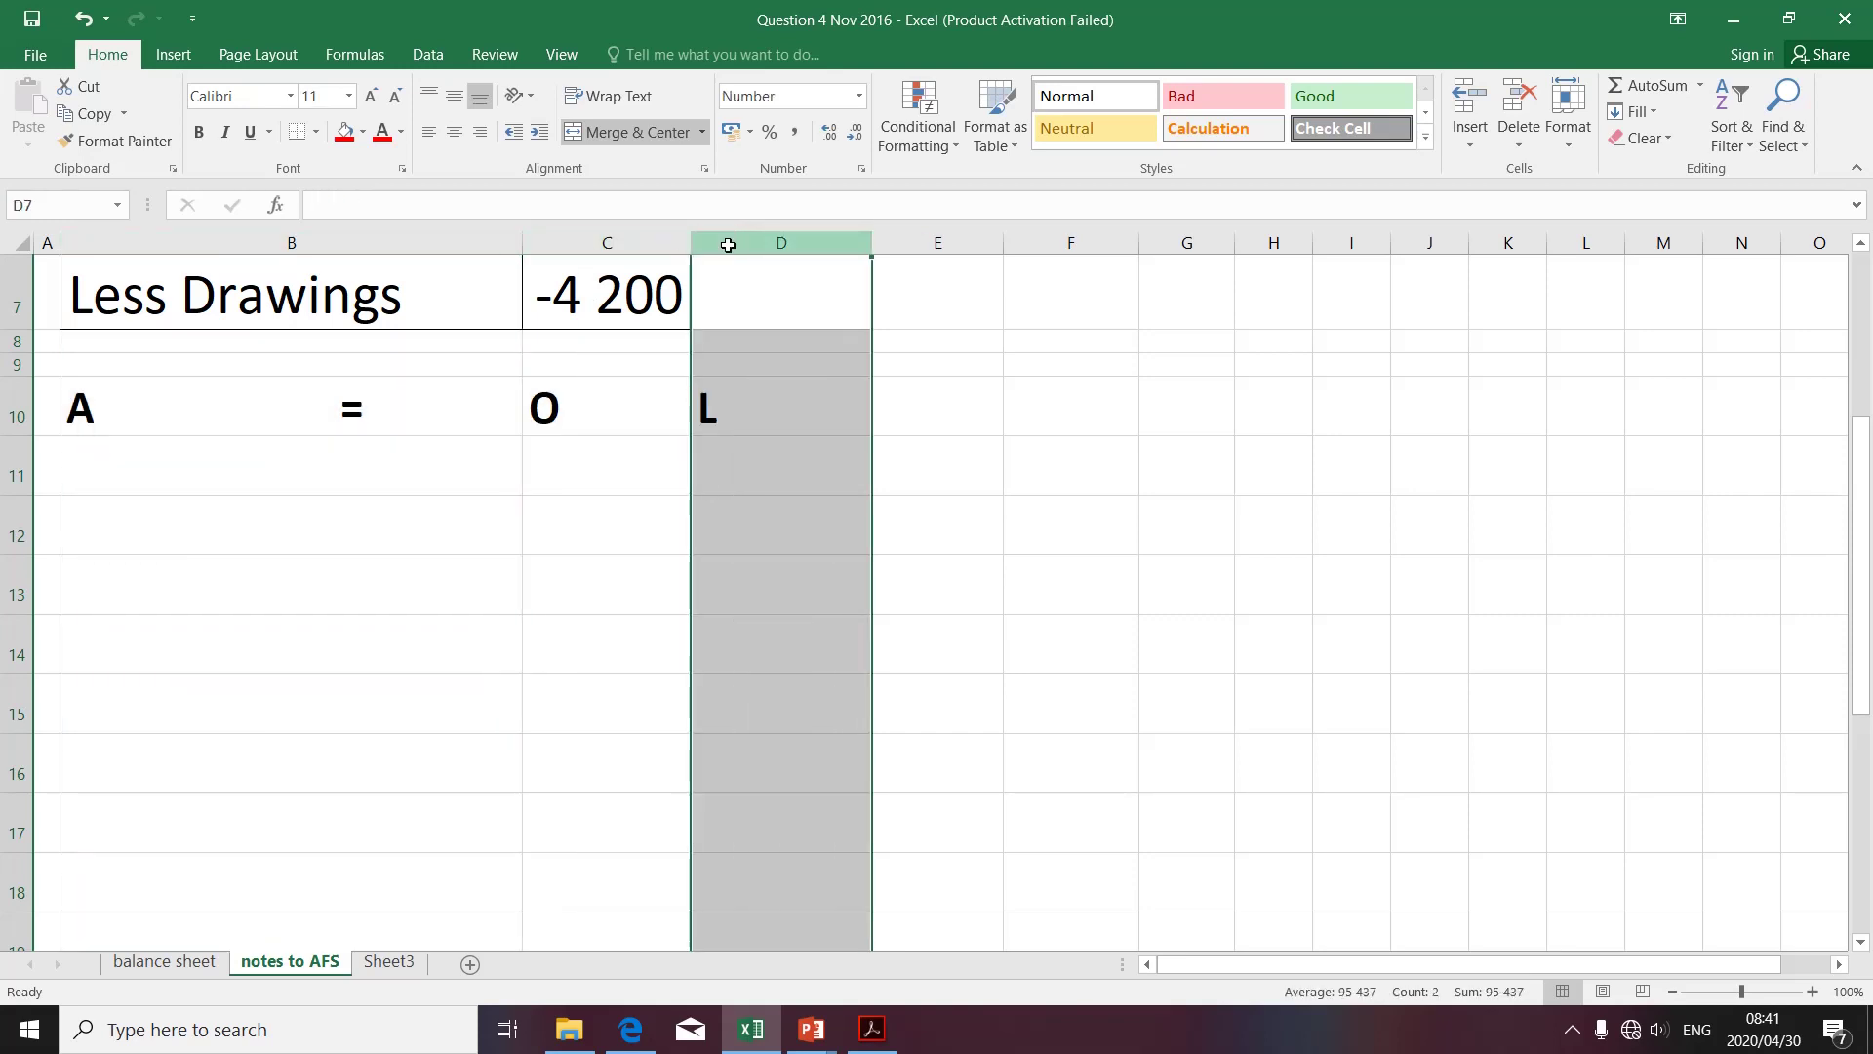
Enter the 2014 Bank (Favourable) amount, 2878, from the question paper in cell B11 under A in the Excel workbook
{"action": "left_click", "coordinate": [313, 464]}
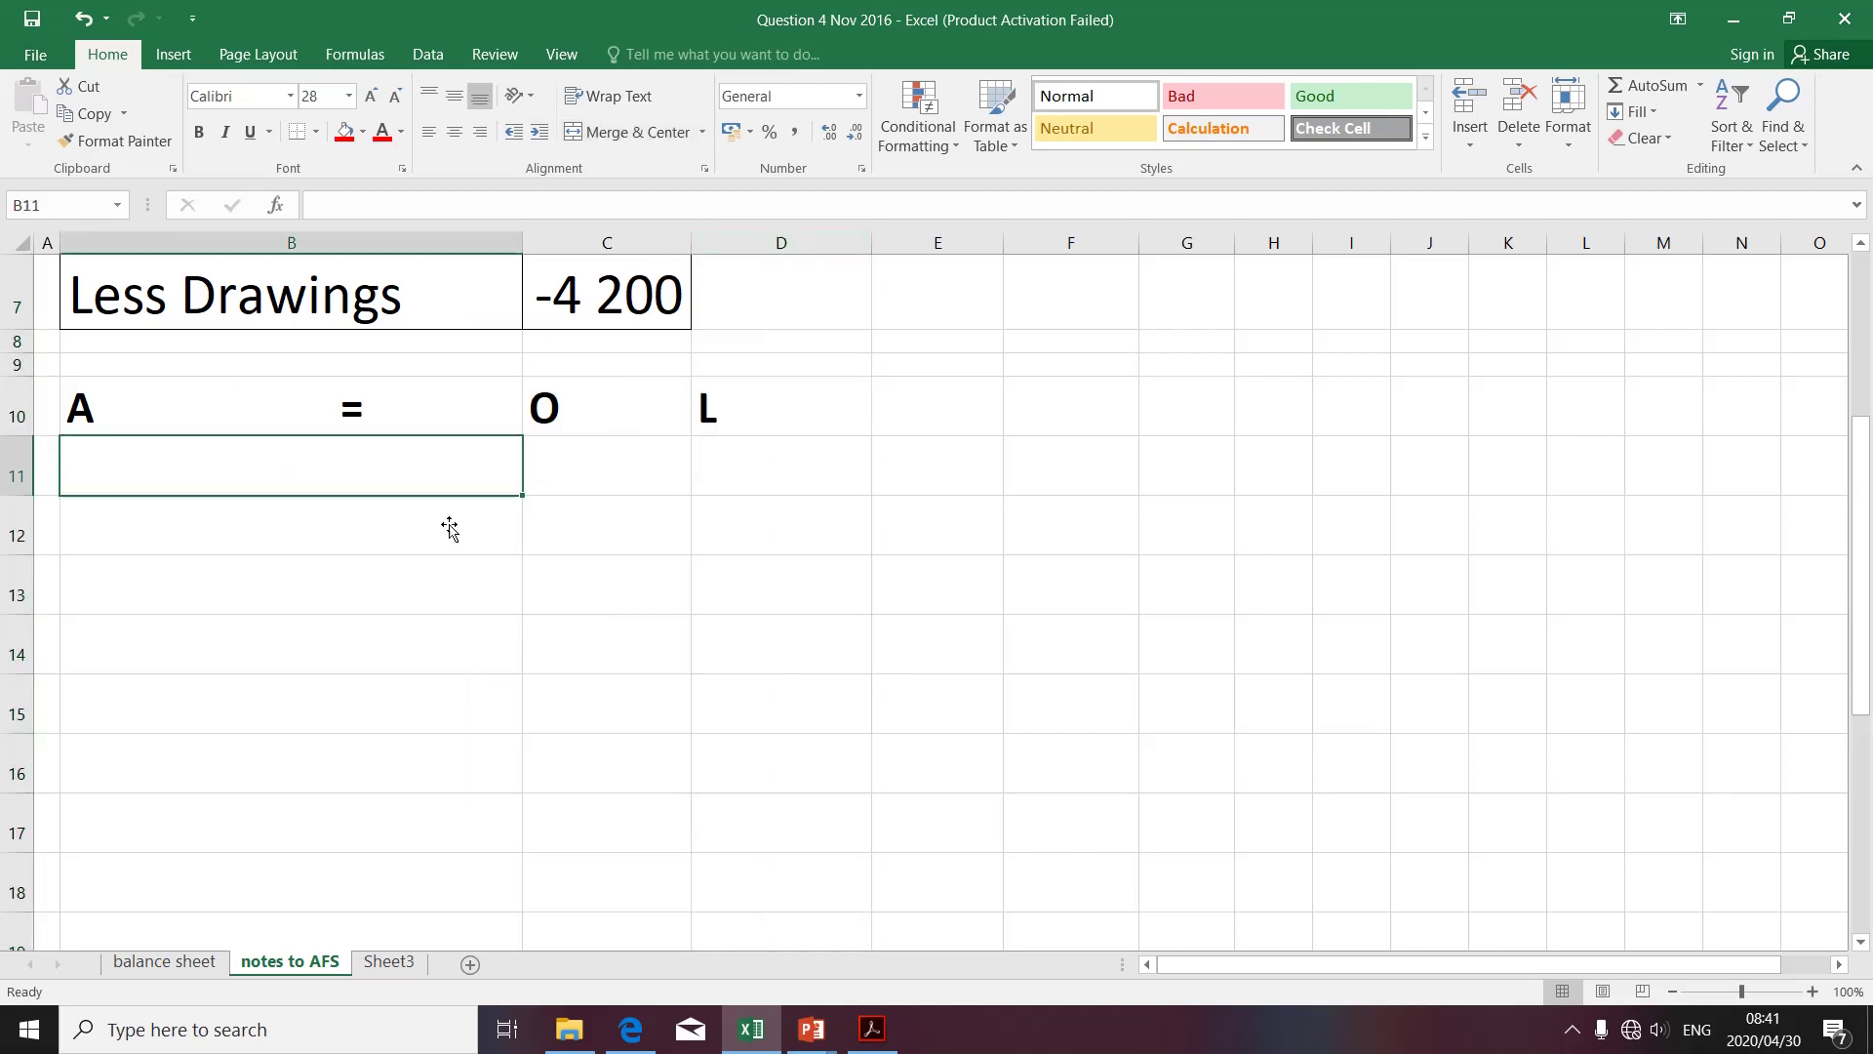
{"action": "key", "text": "alt+Tab"}
{"action": "key", "text": "alt+Tab"}
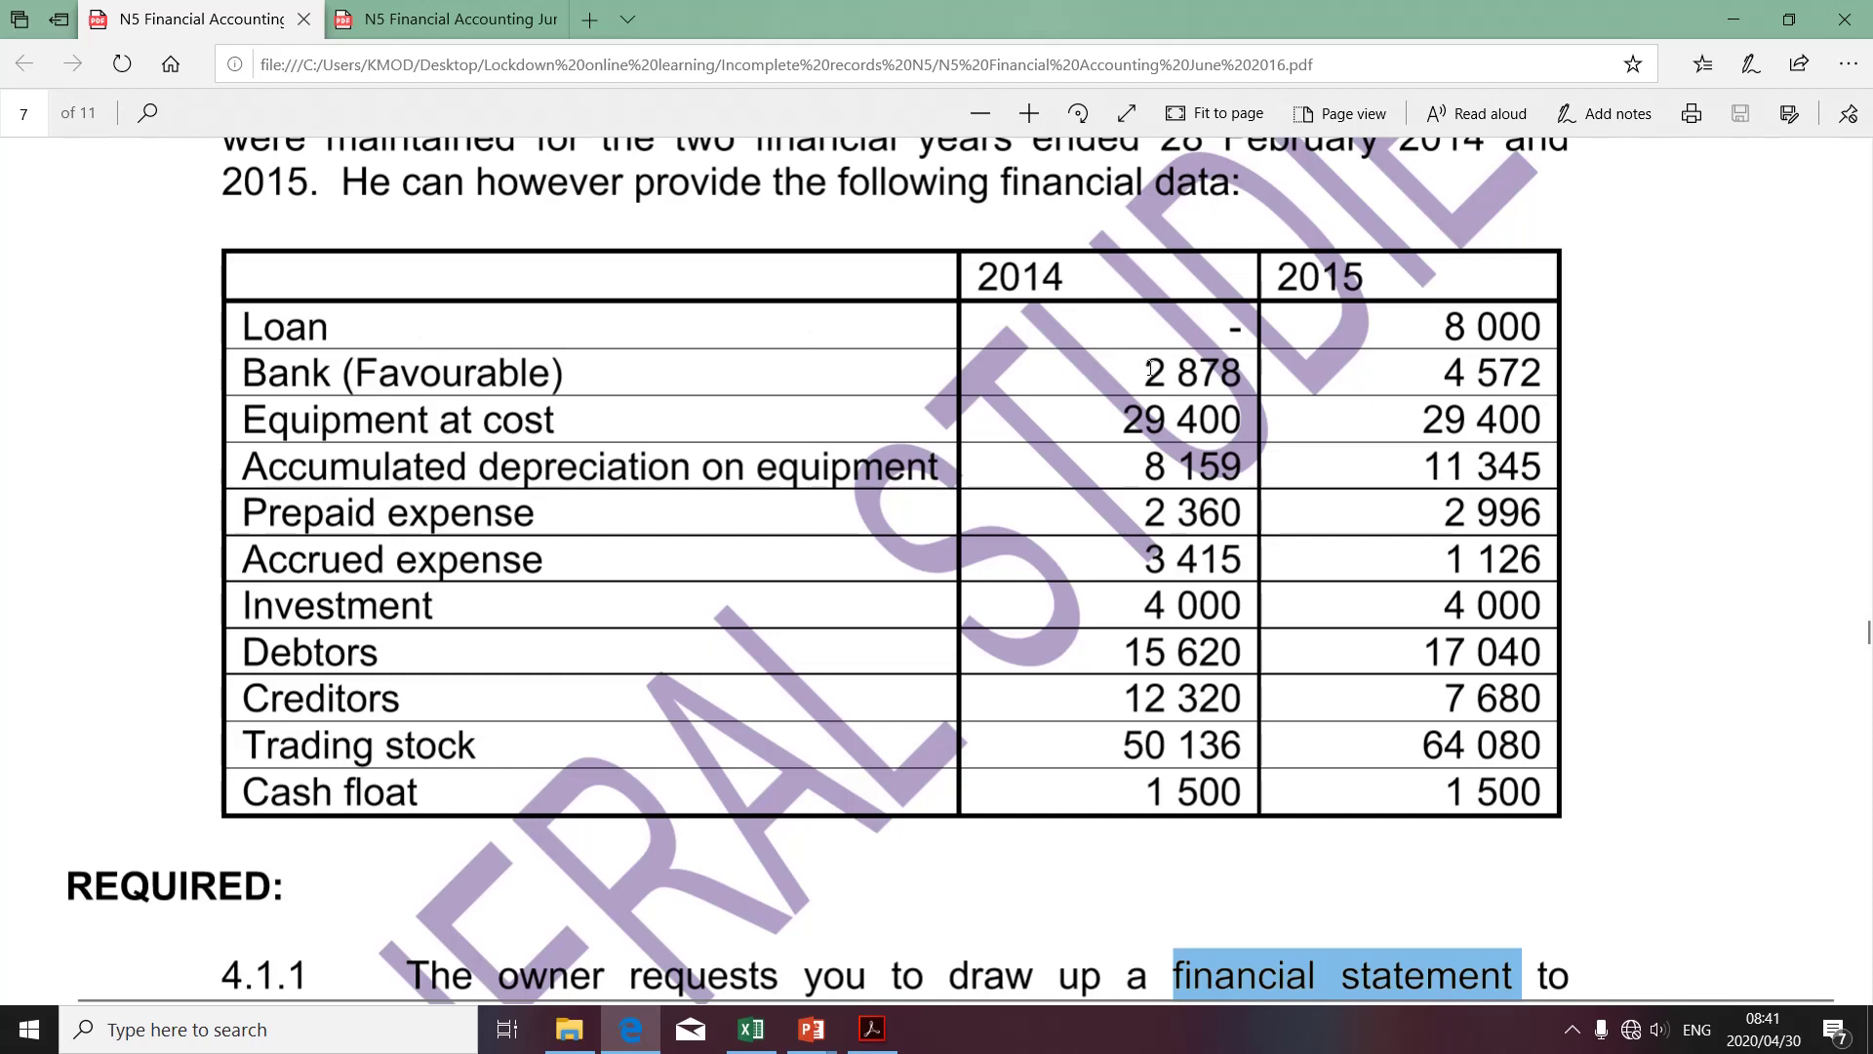
{"action": "left_click_drag", "start_coordinate": [1150, 369], "coordinate": [1217, 379]}
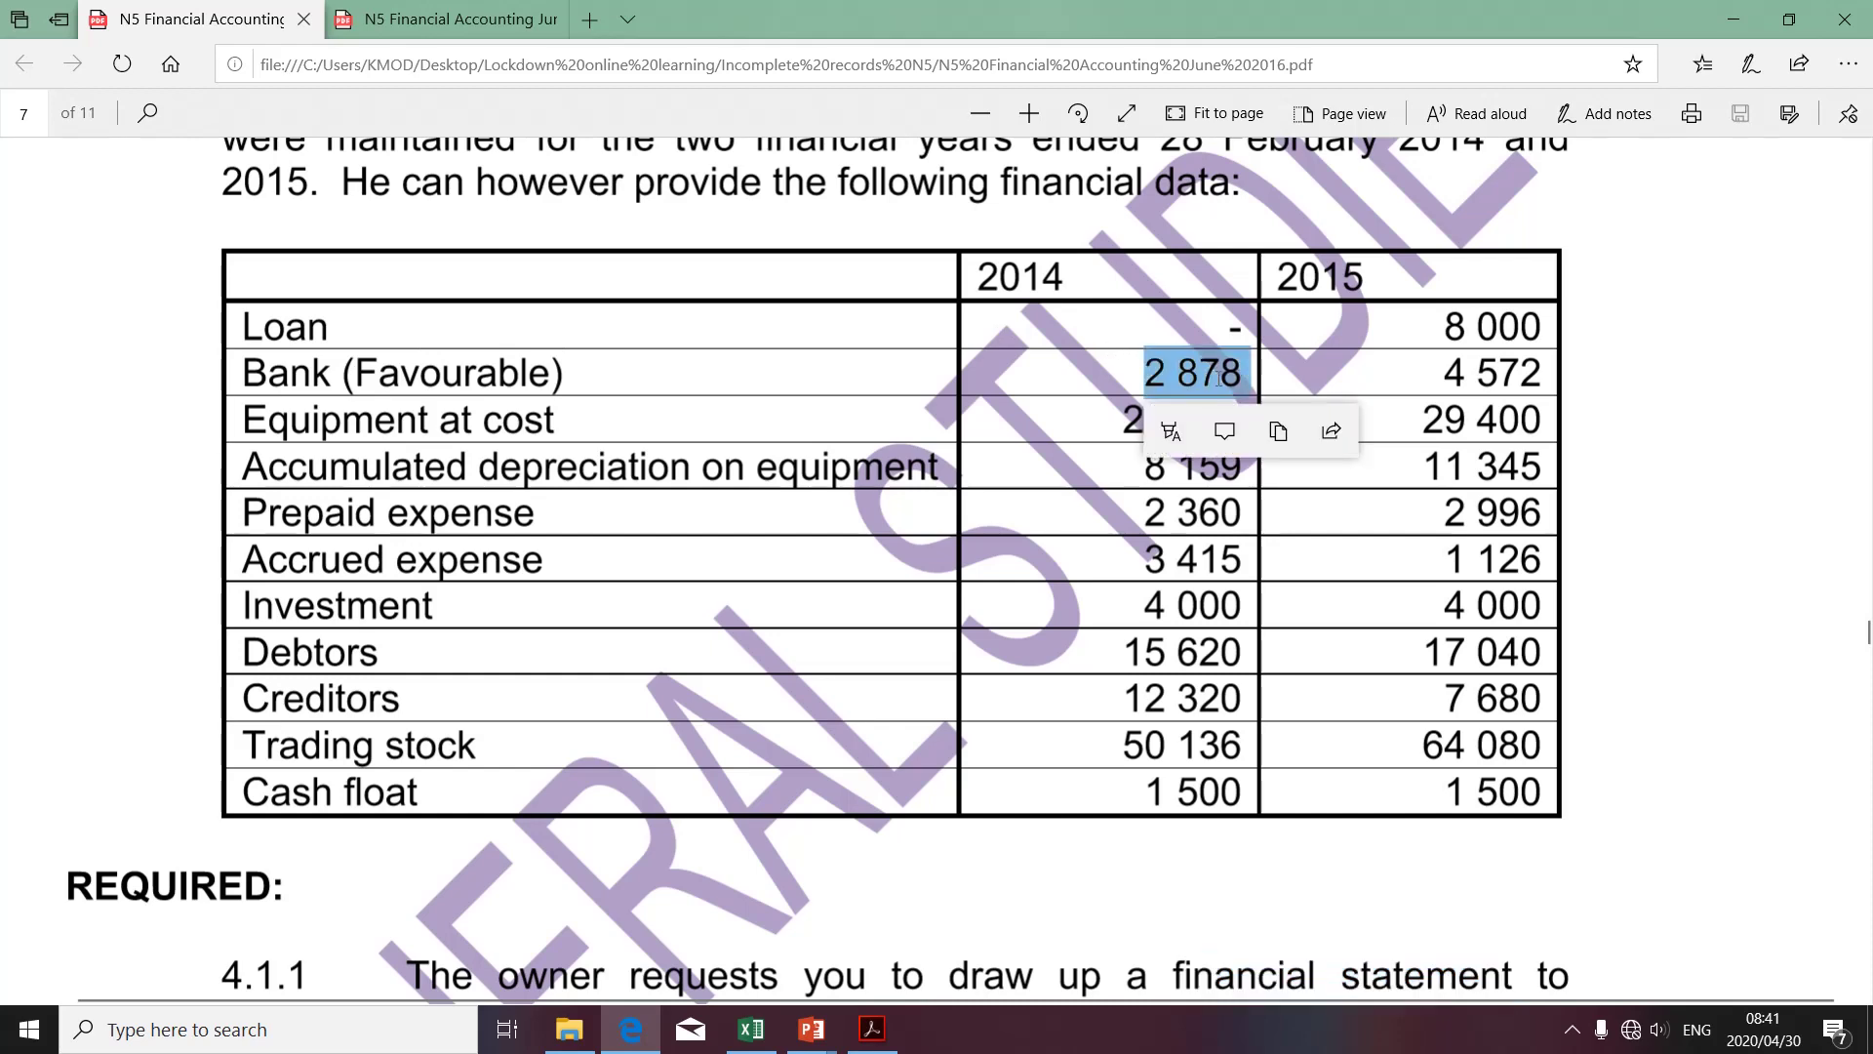
{"action": "key", "text": "alt+Tab"}
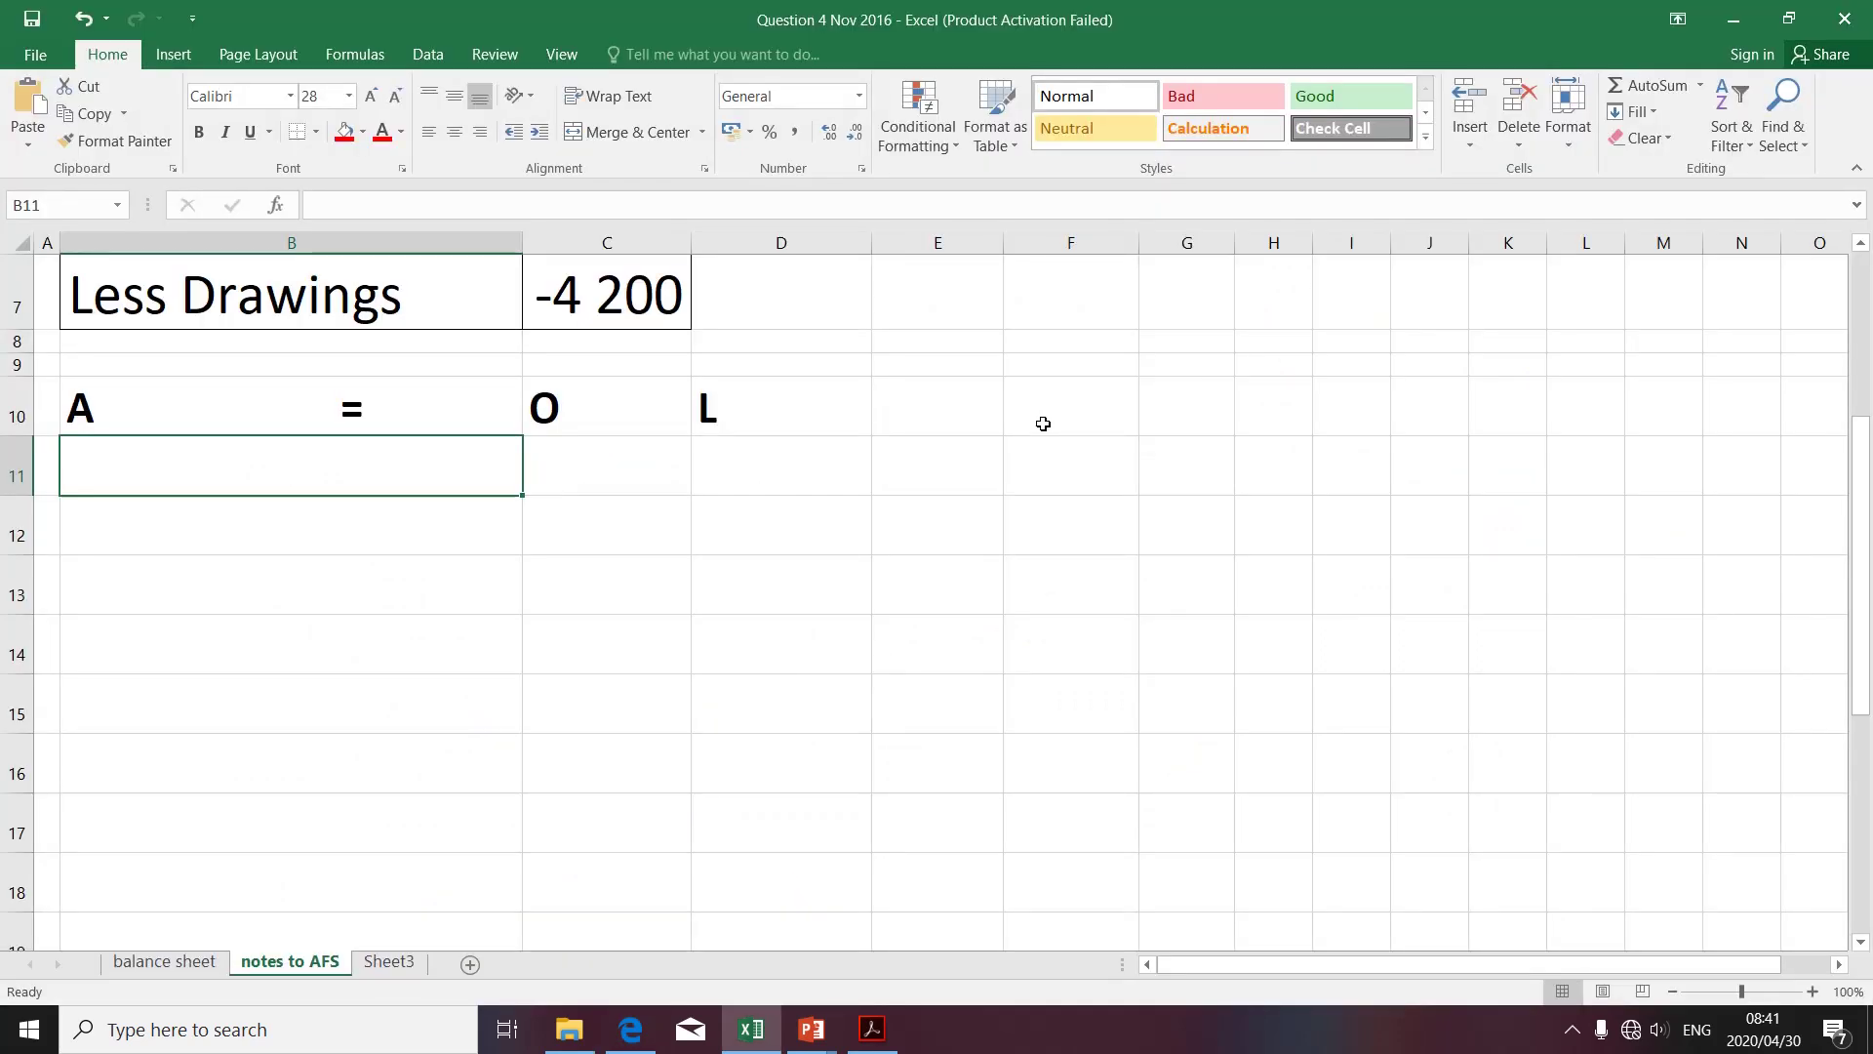
{"action": "type", "text": "2878"}
Copy the 2014 Equipment at cost amount, 29 400, from the question paper into cell B12 of the Excel sheet
{"action": "key", "text": "alt+Tab"}
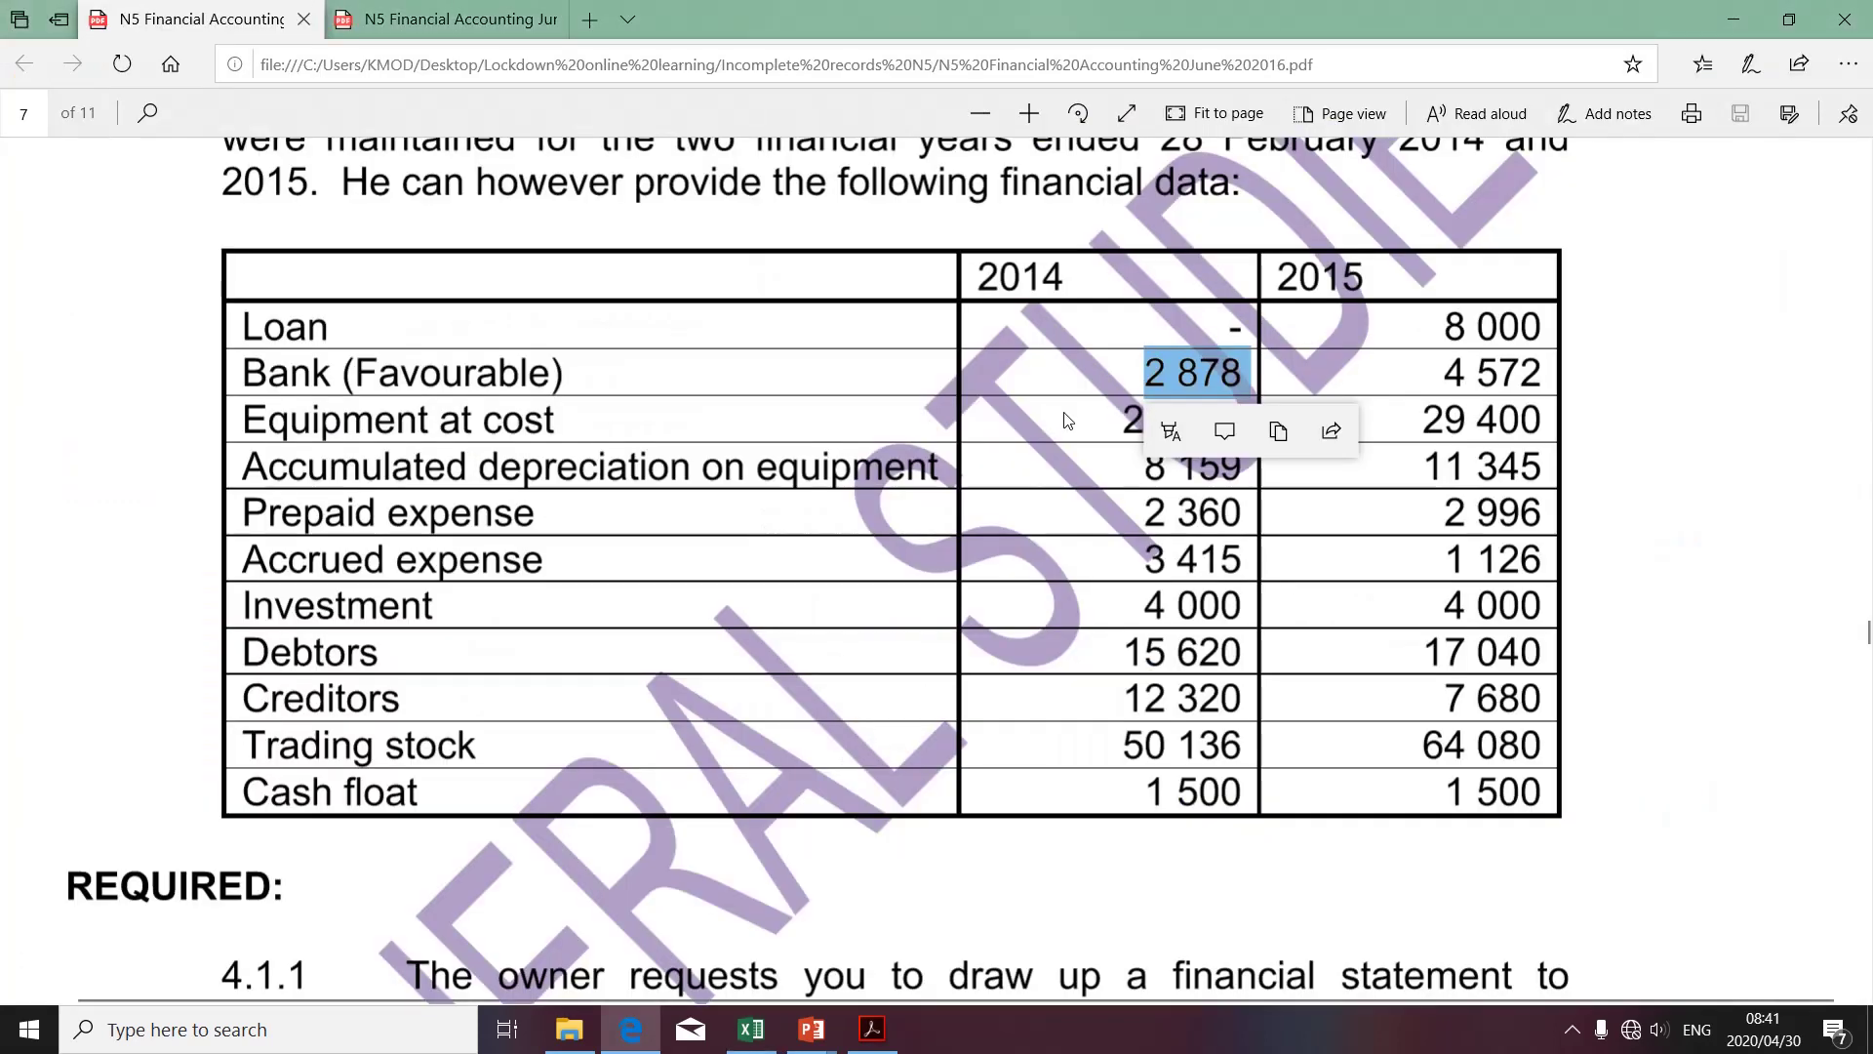
{"action": "left_click_drag", "start_coordinate": [1124, 422], "coordinate": [1236, 436]}
{"action": "key", "text": "ctrl+c"}
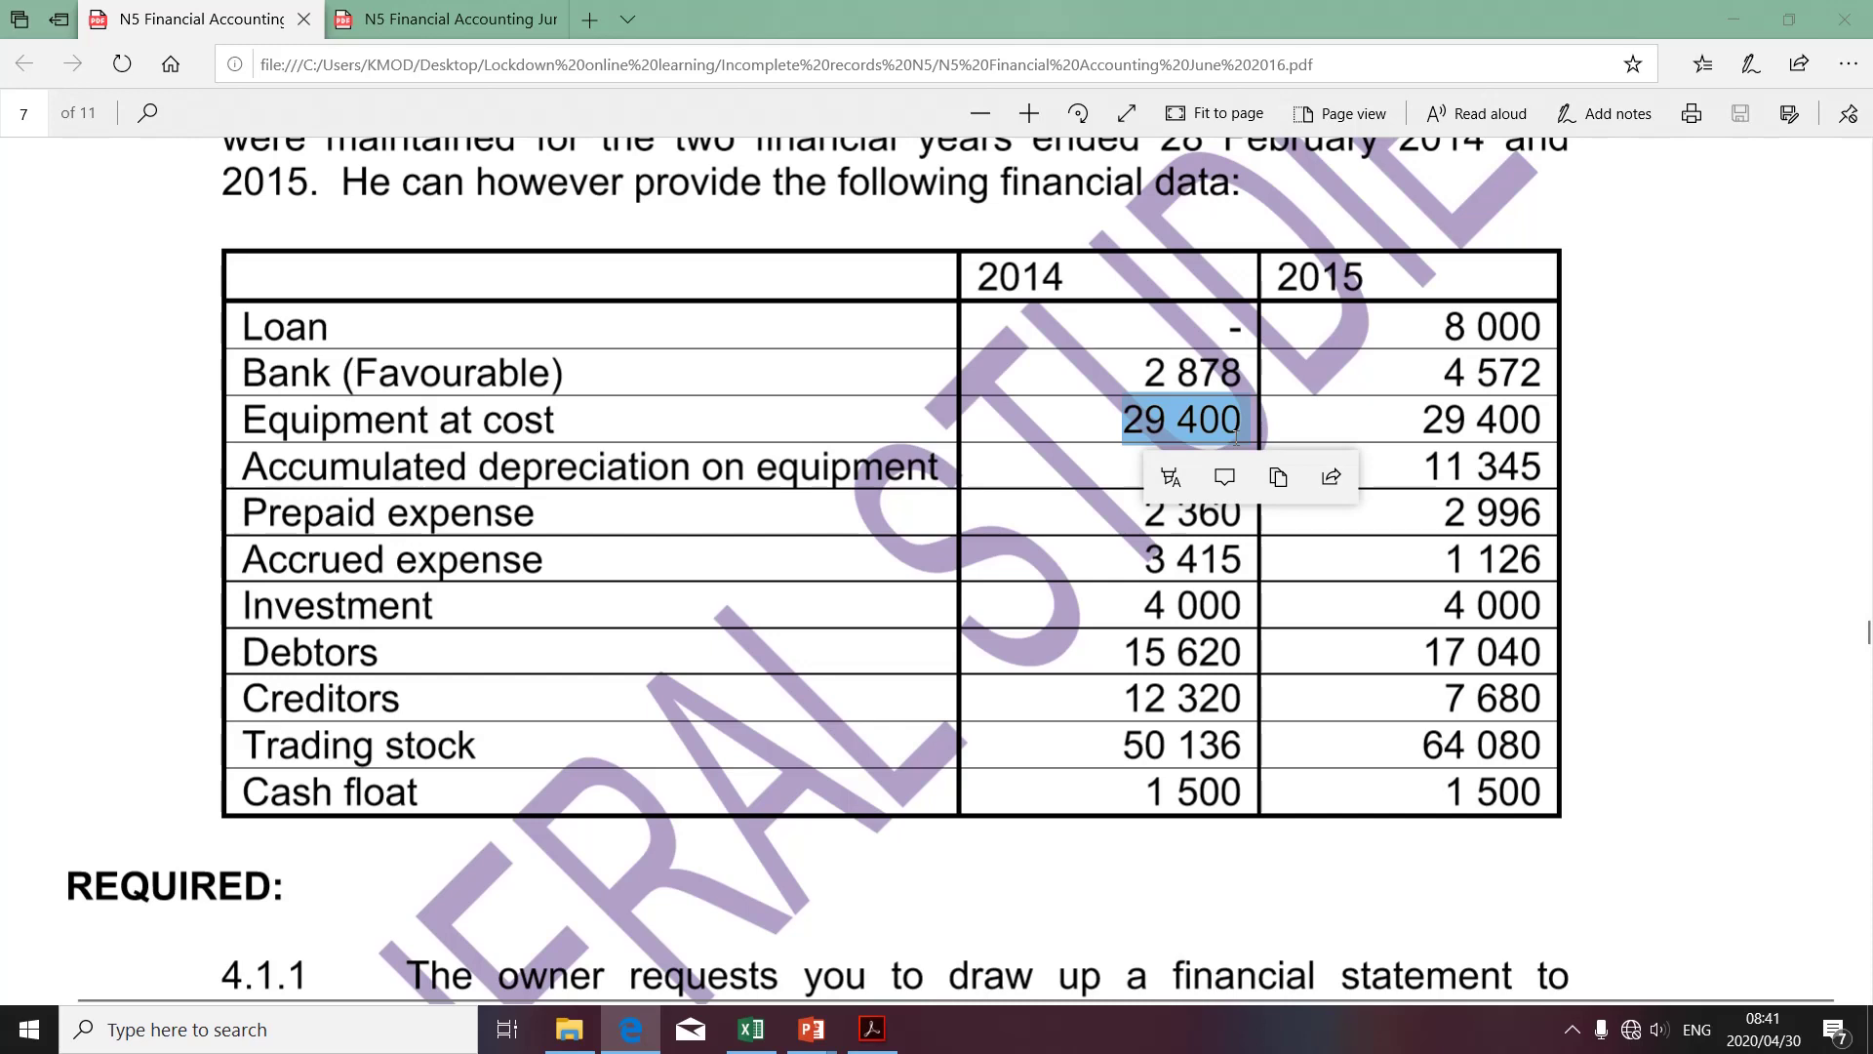
{"action": "key", "text": "alt+Tab"}
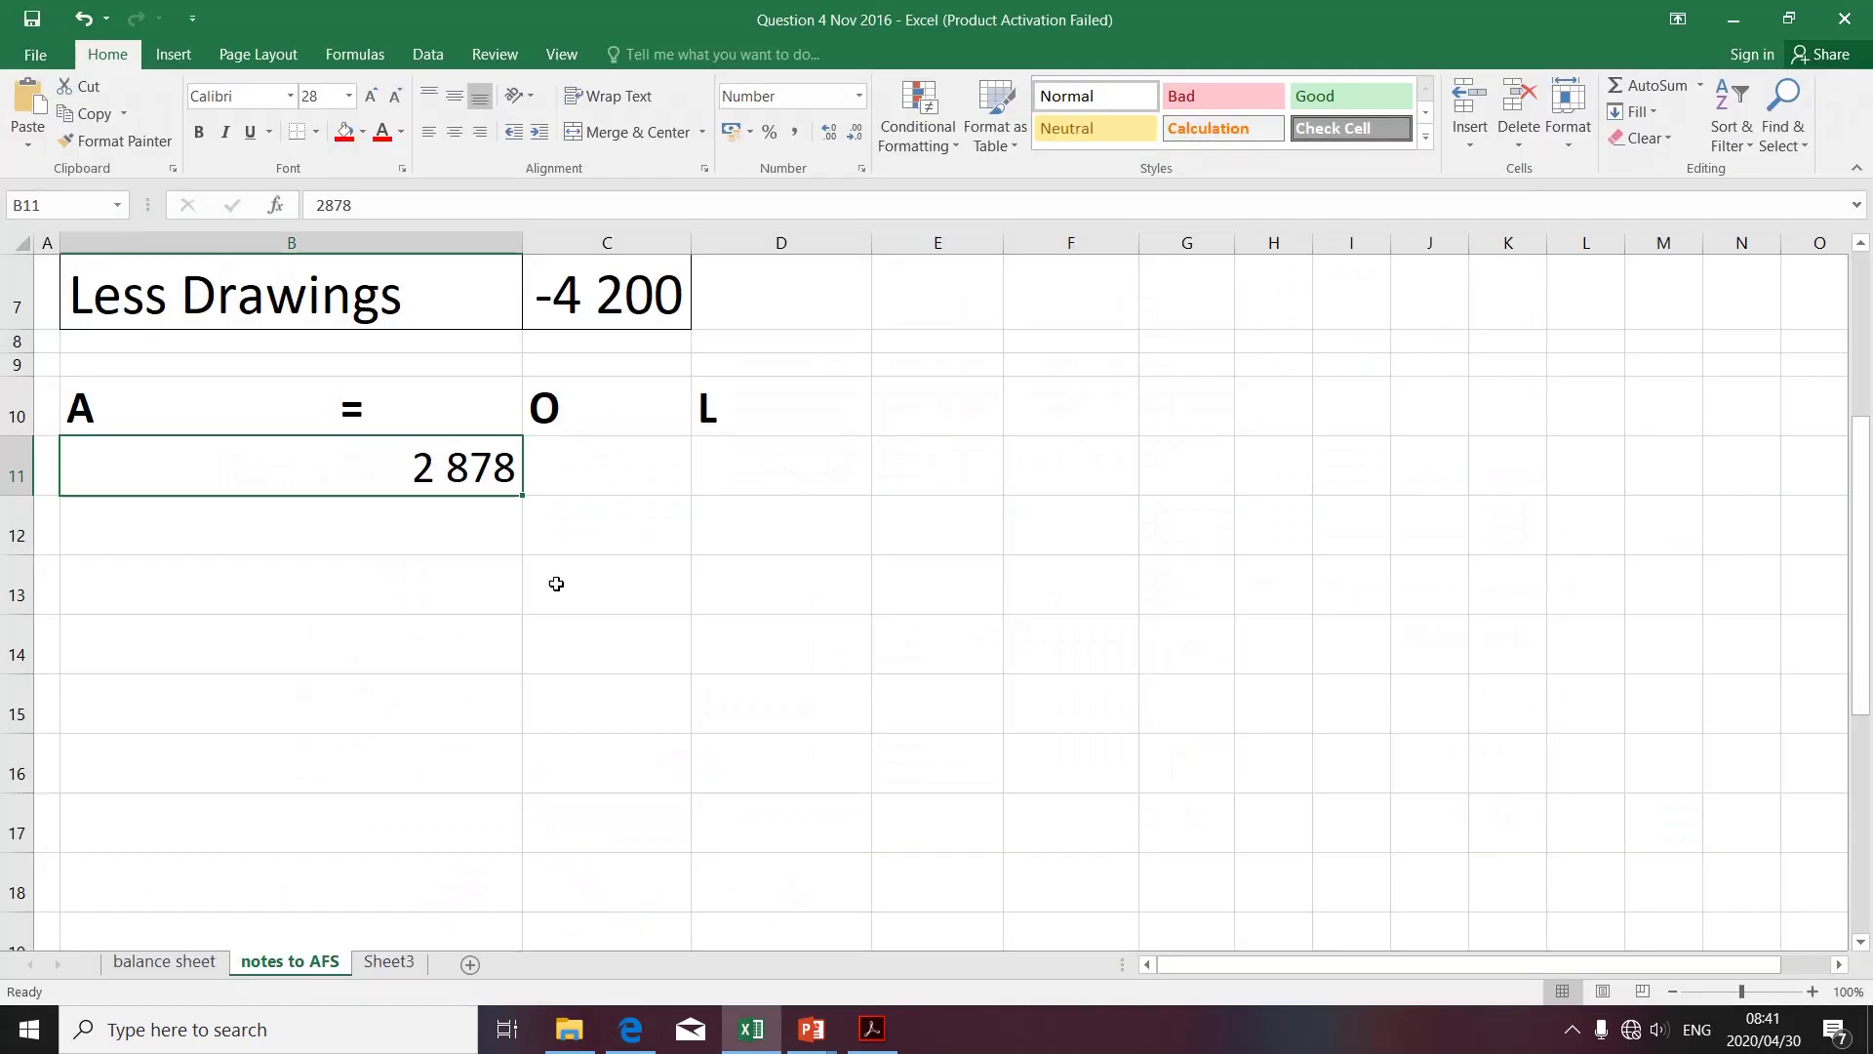
{"action": "left_click", "coordinate": [502, 537]}
{"action": "key", "text": "ctrl+v"}
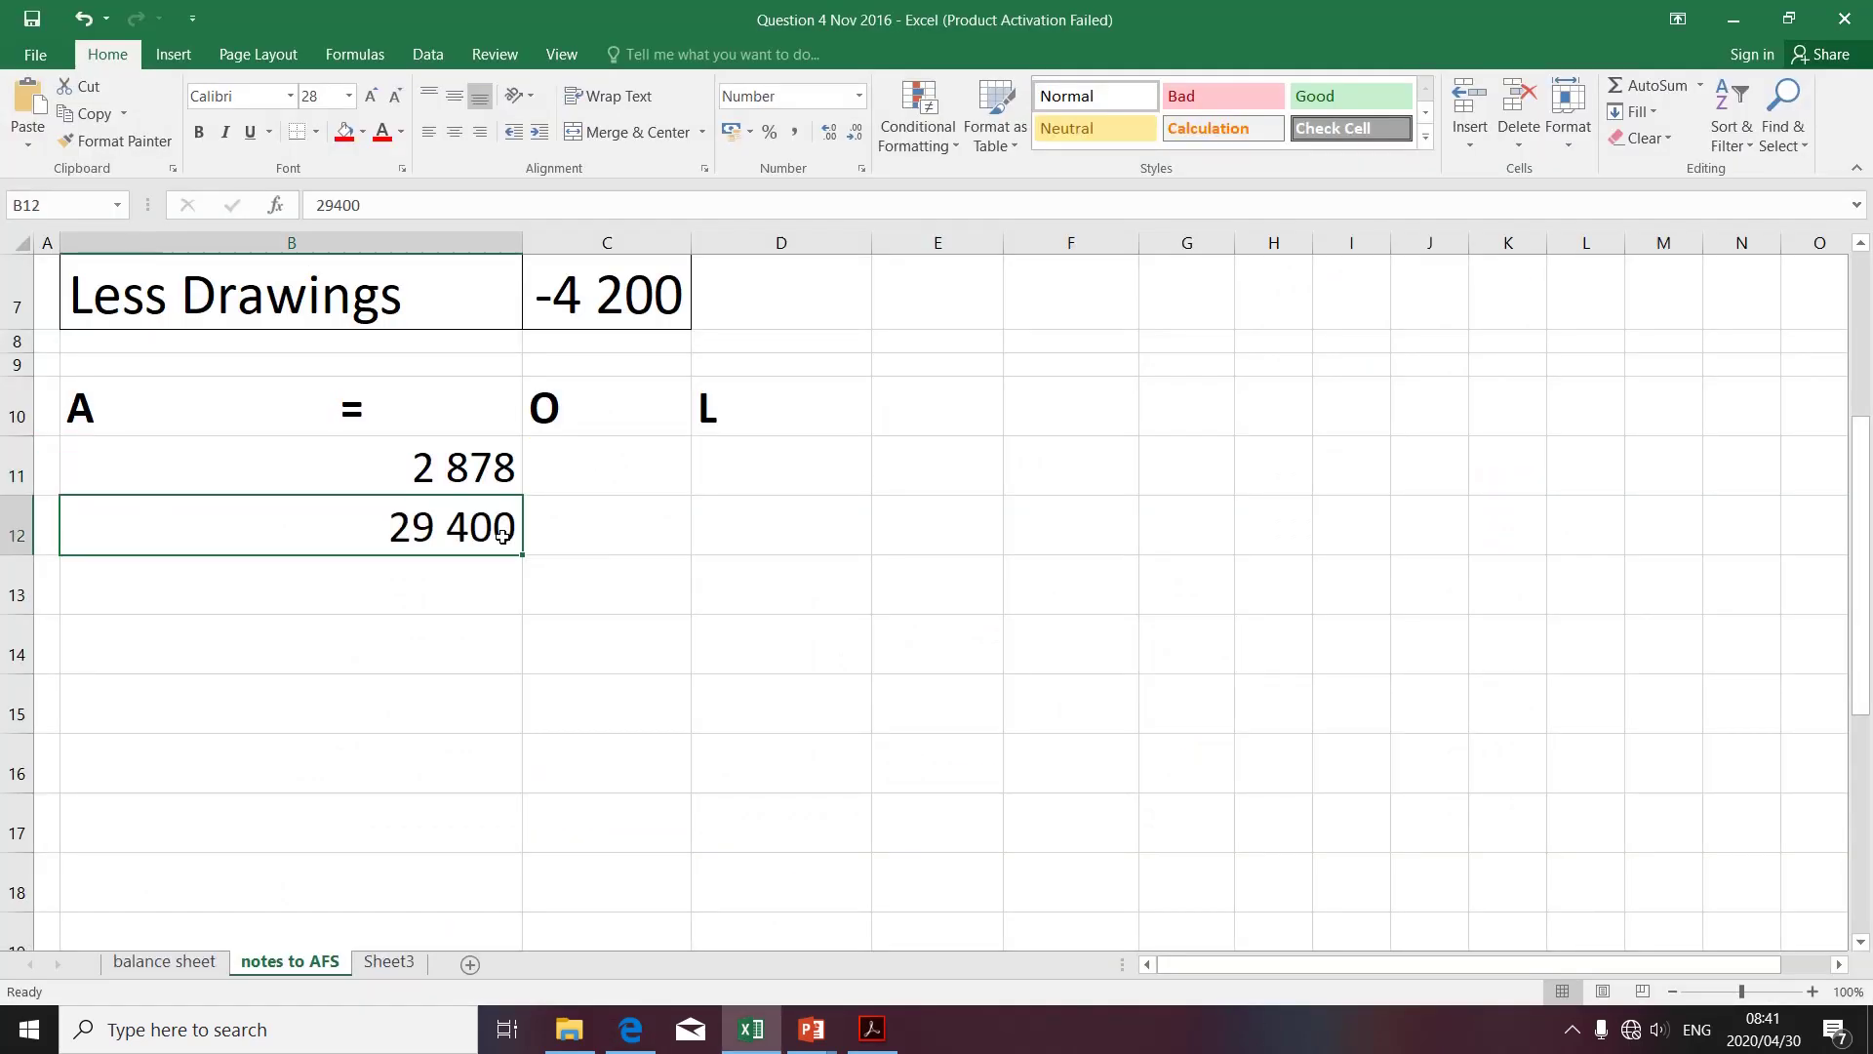
Deduct the question paper's 2014 accumulated depreciation on equipment in cell B12 of the Excel sheet with the formula =29400-8159
{"action": "key", "text": "alt+Tab"}
{"action": "left_click", "coordinate": [1098, 478]}
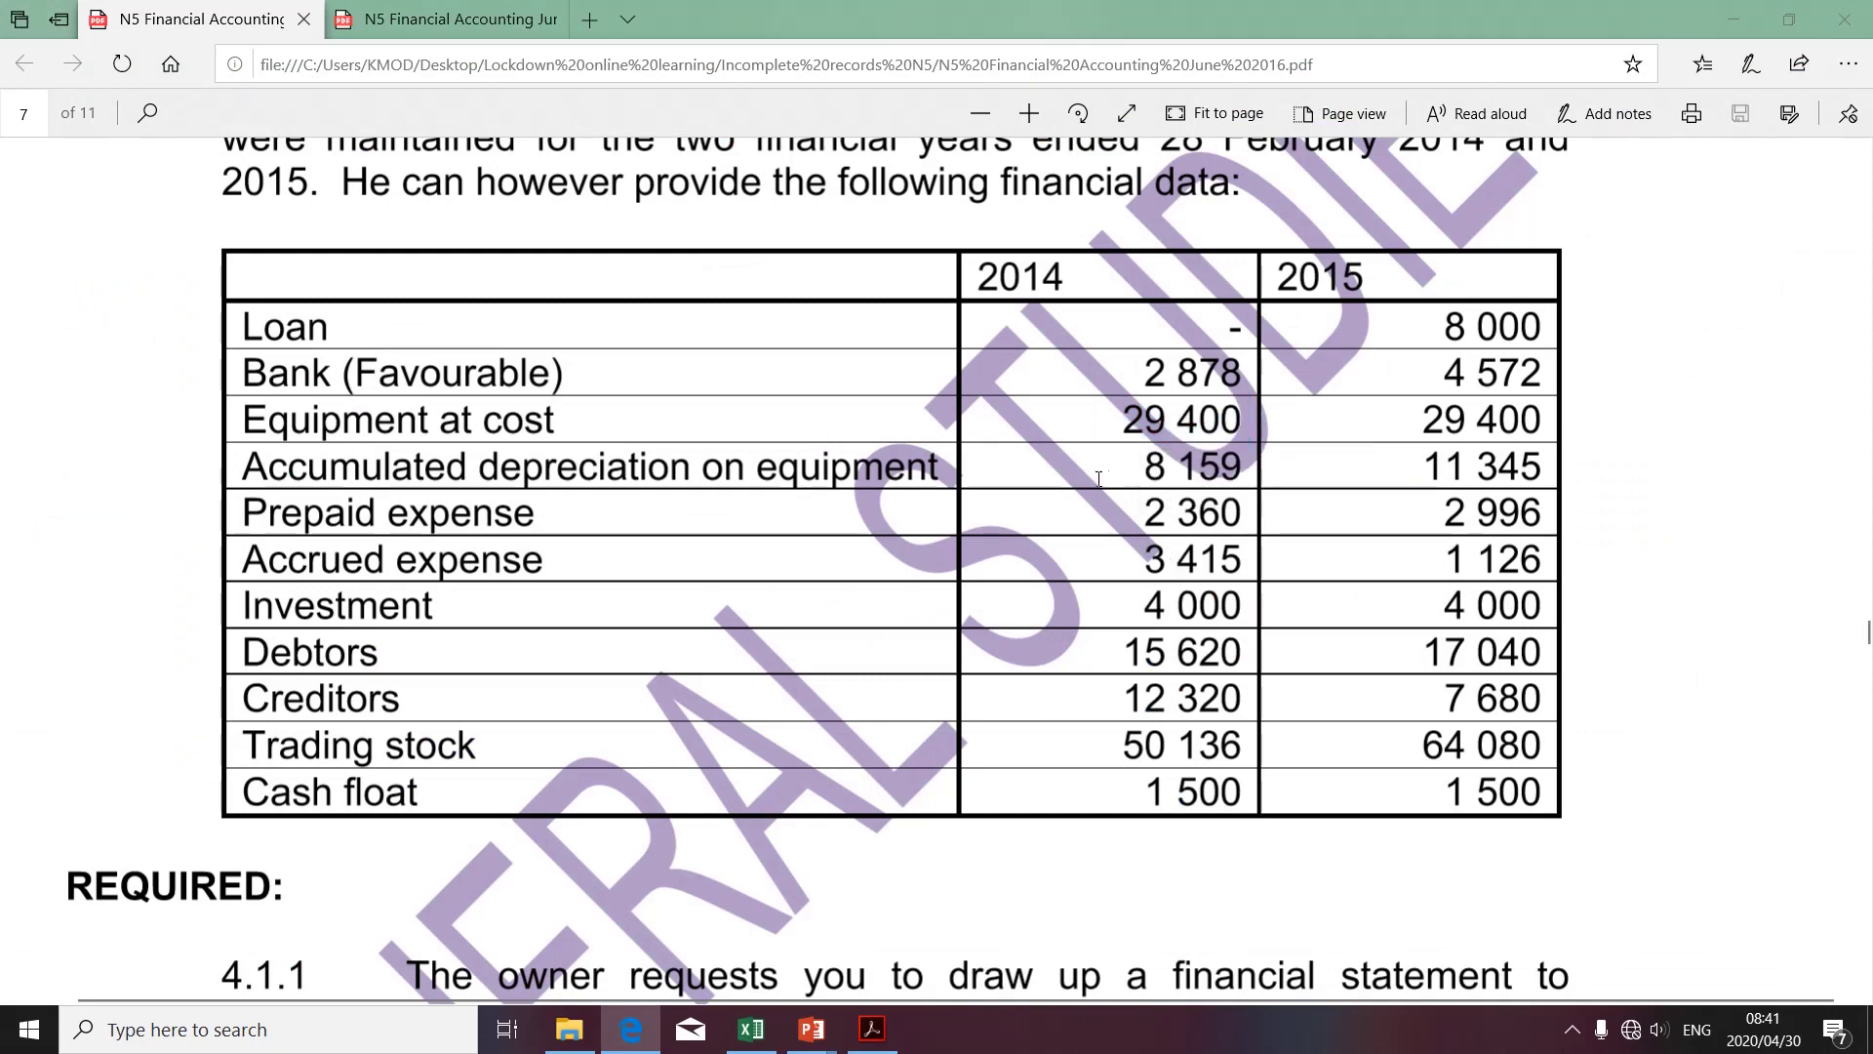
{"action": "left_click_drag", "start_coordinate": [1128, 472], "coordinate": [1236, 482]}
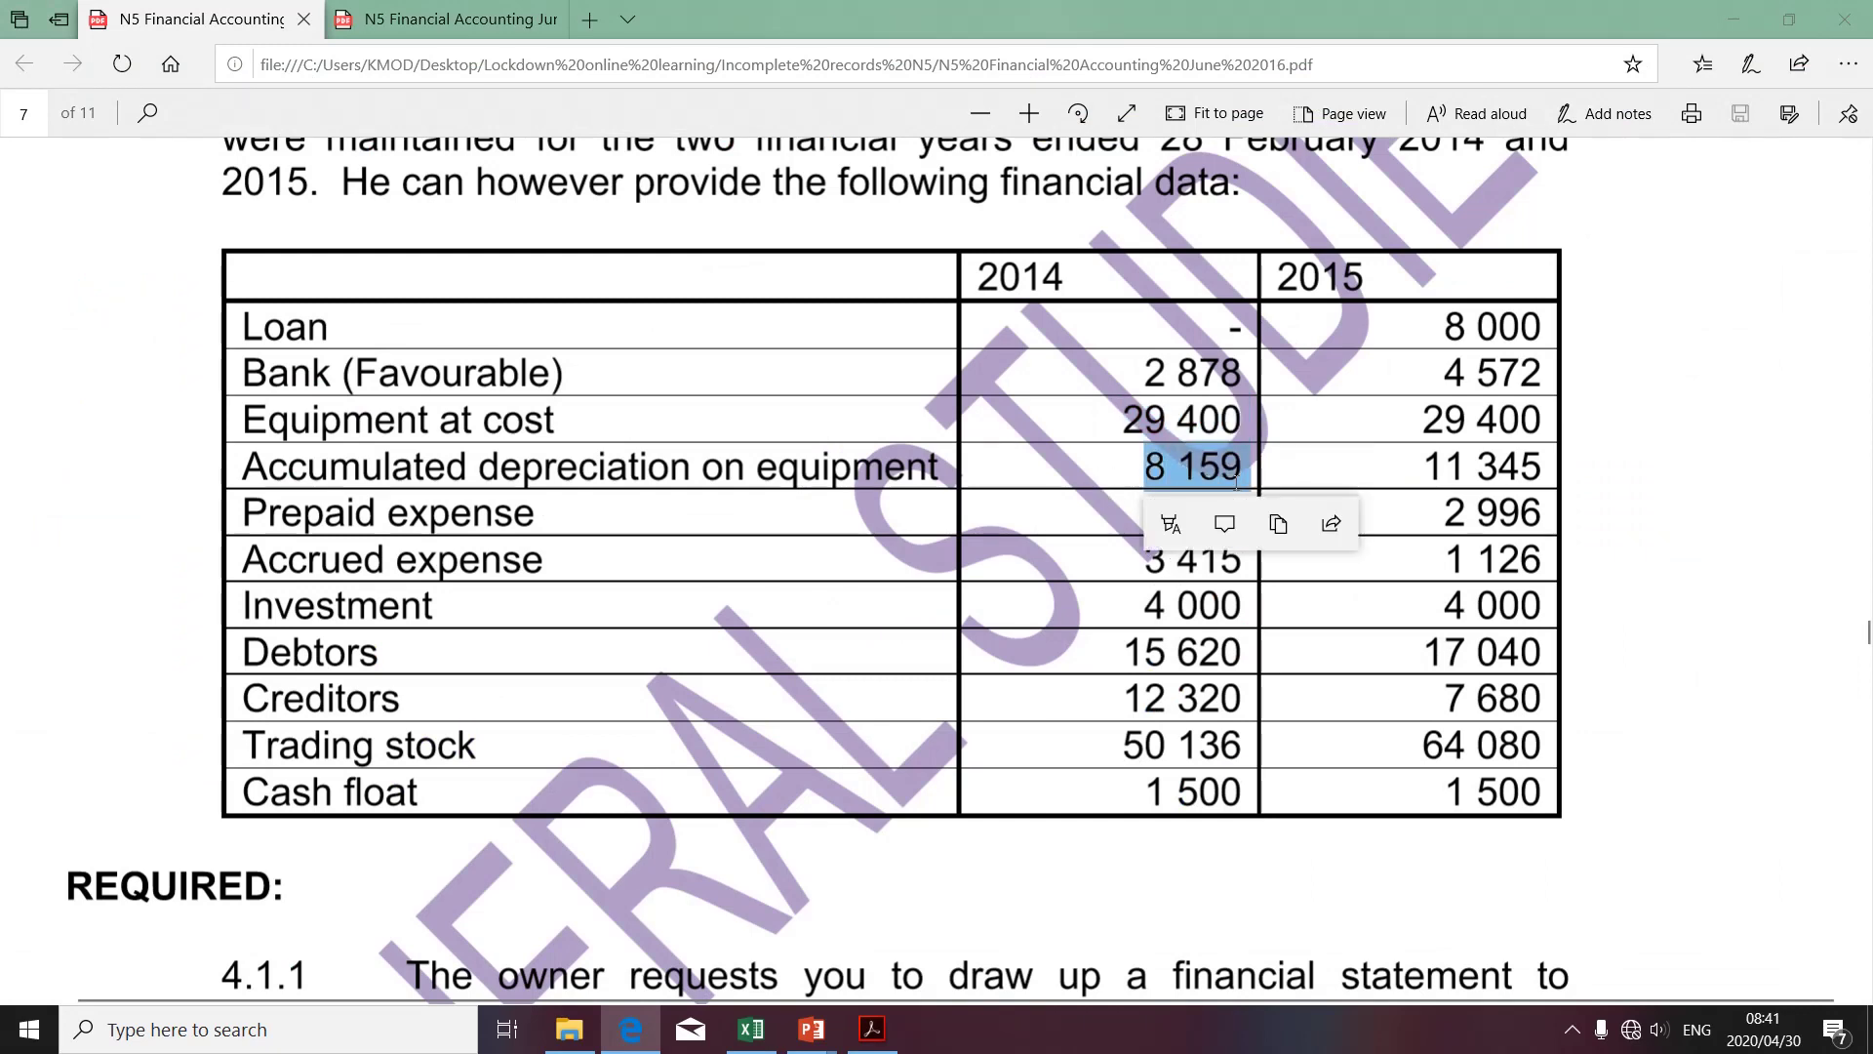
{"action": "key", "text": "alt+Tab"}
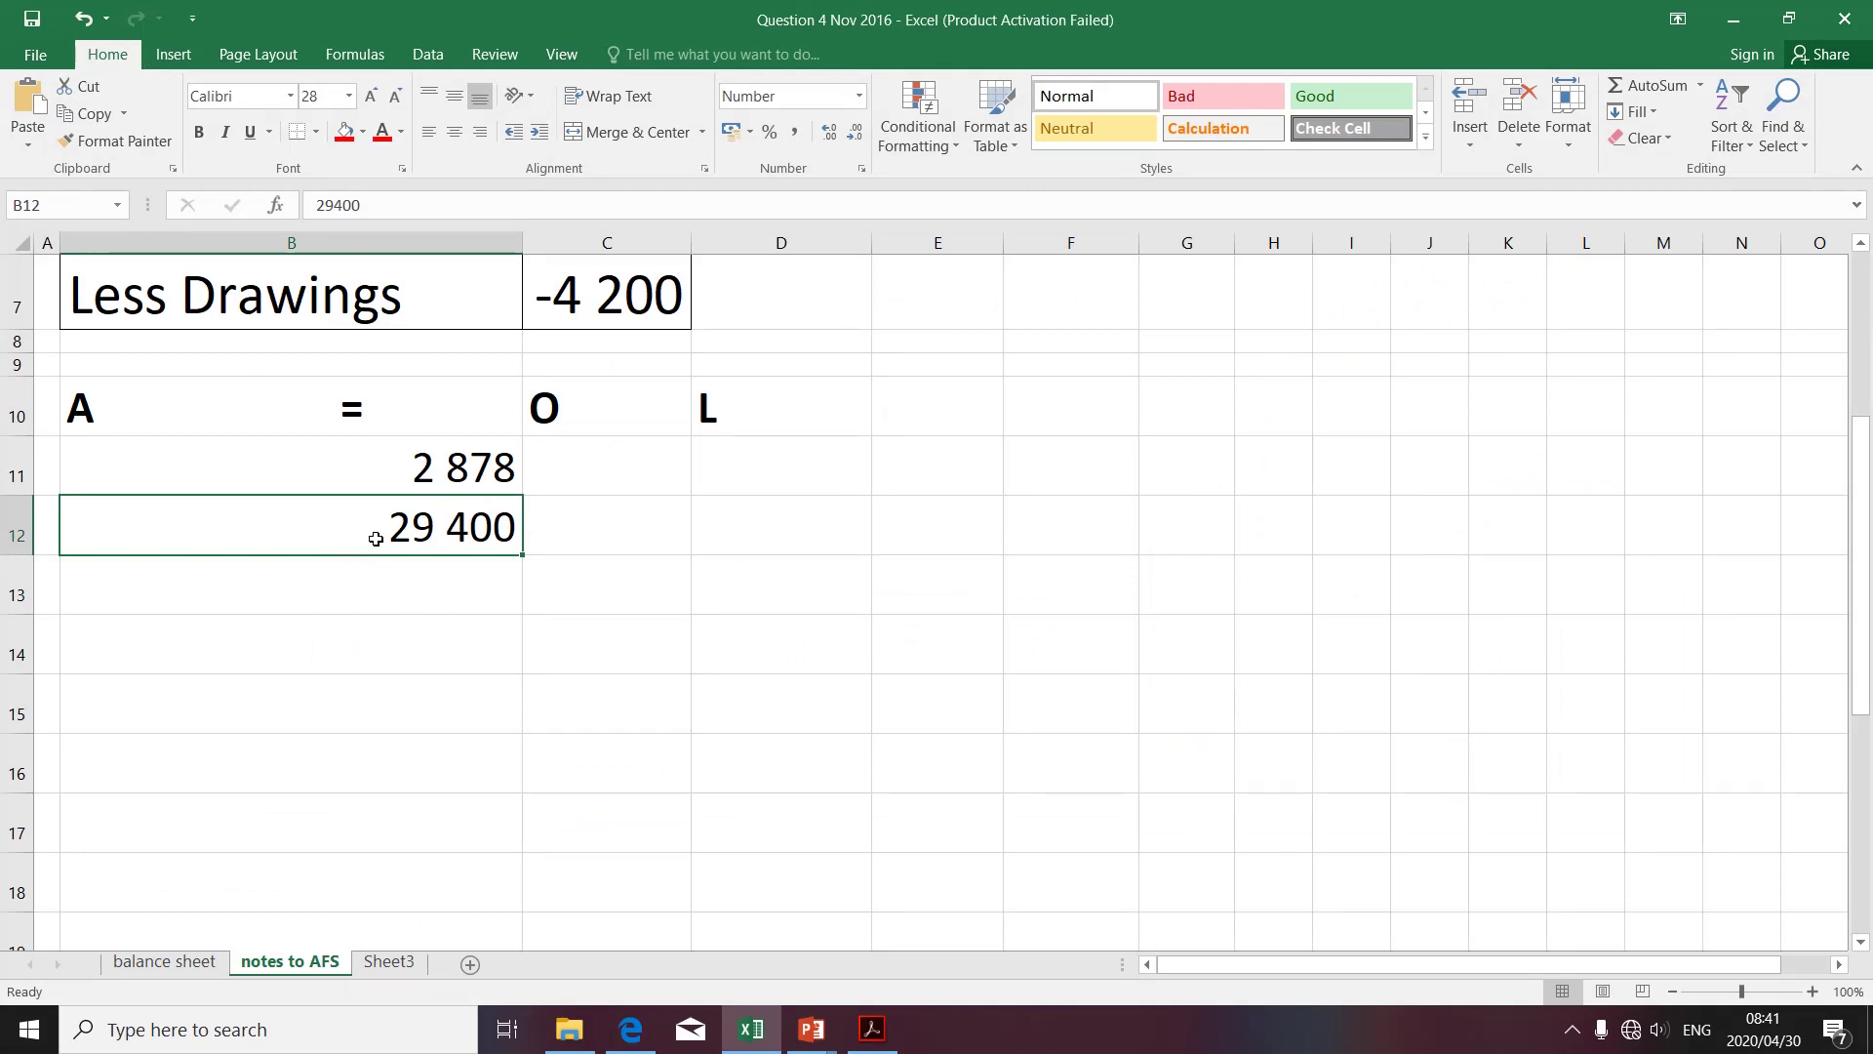
{"action": "left_click", "coordinate": [319, 205]}
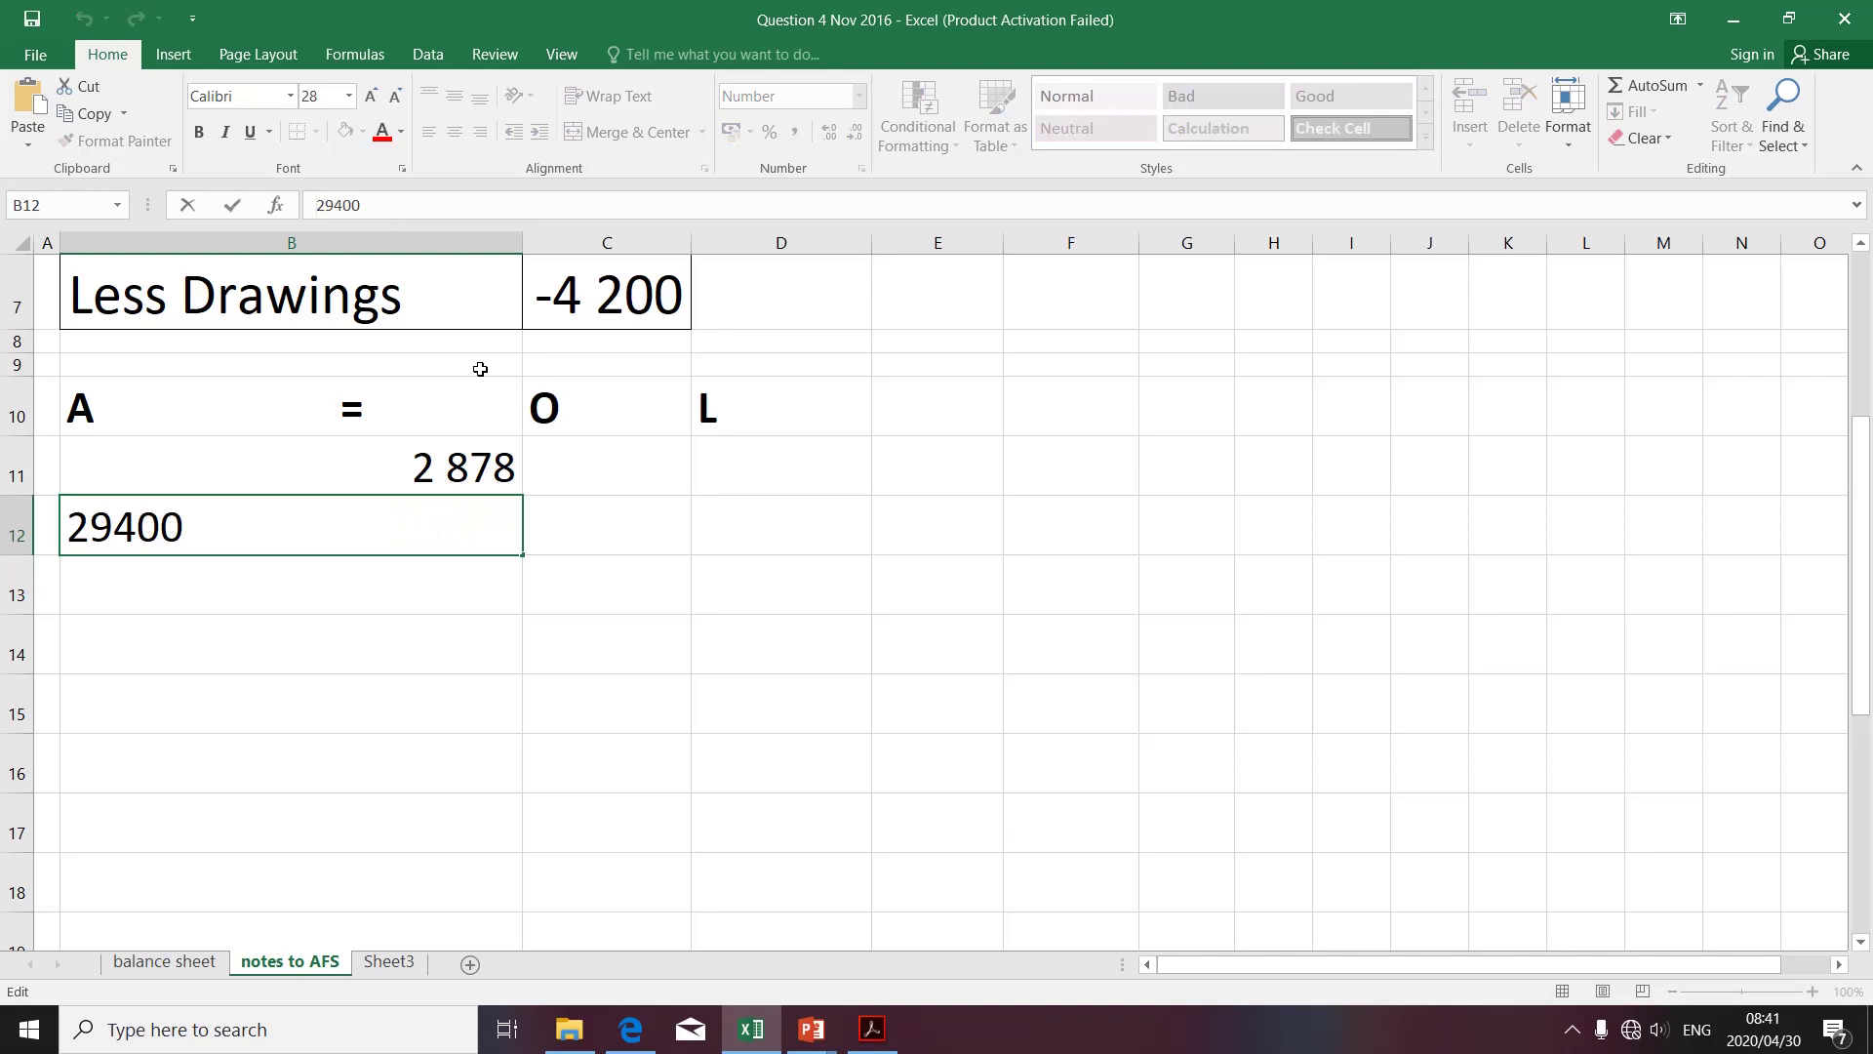
{"action": "type", "text": "="}
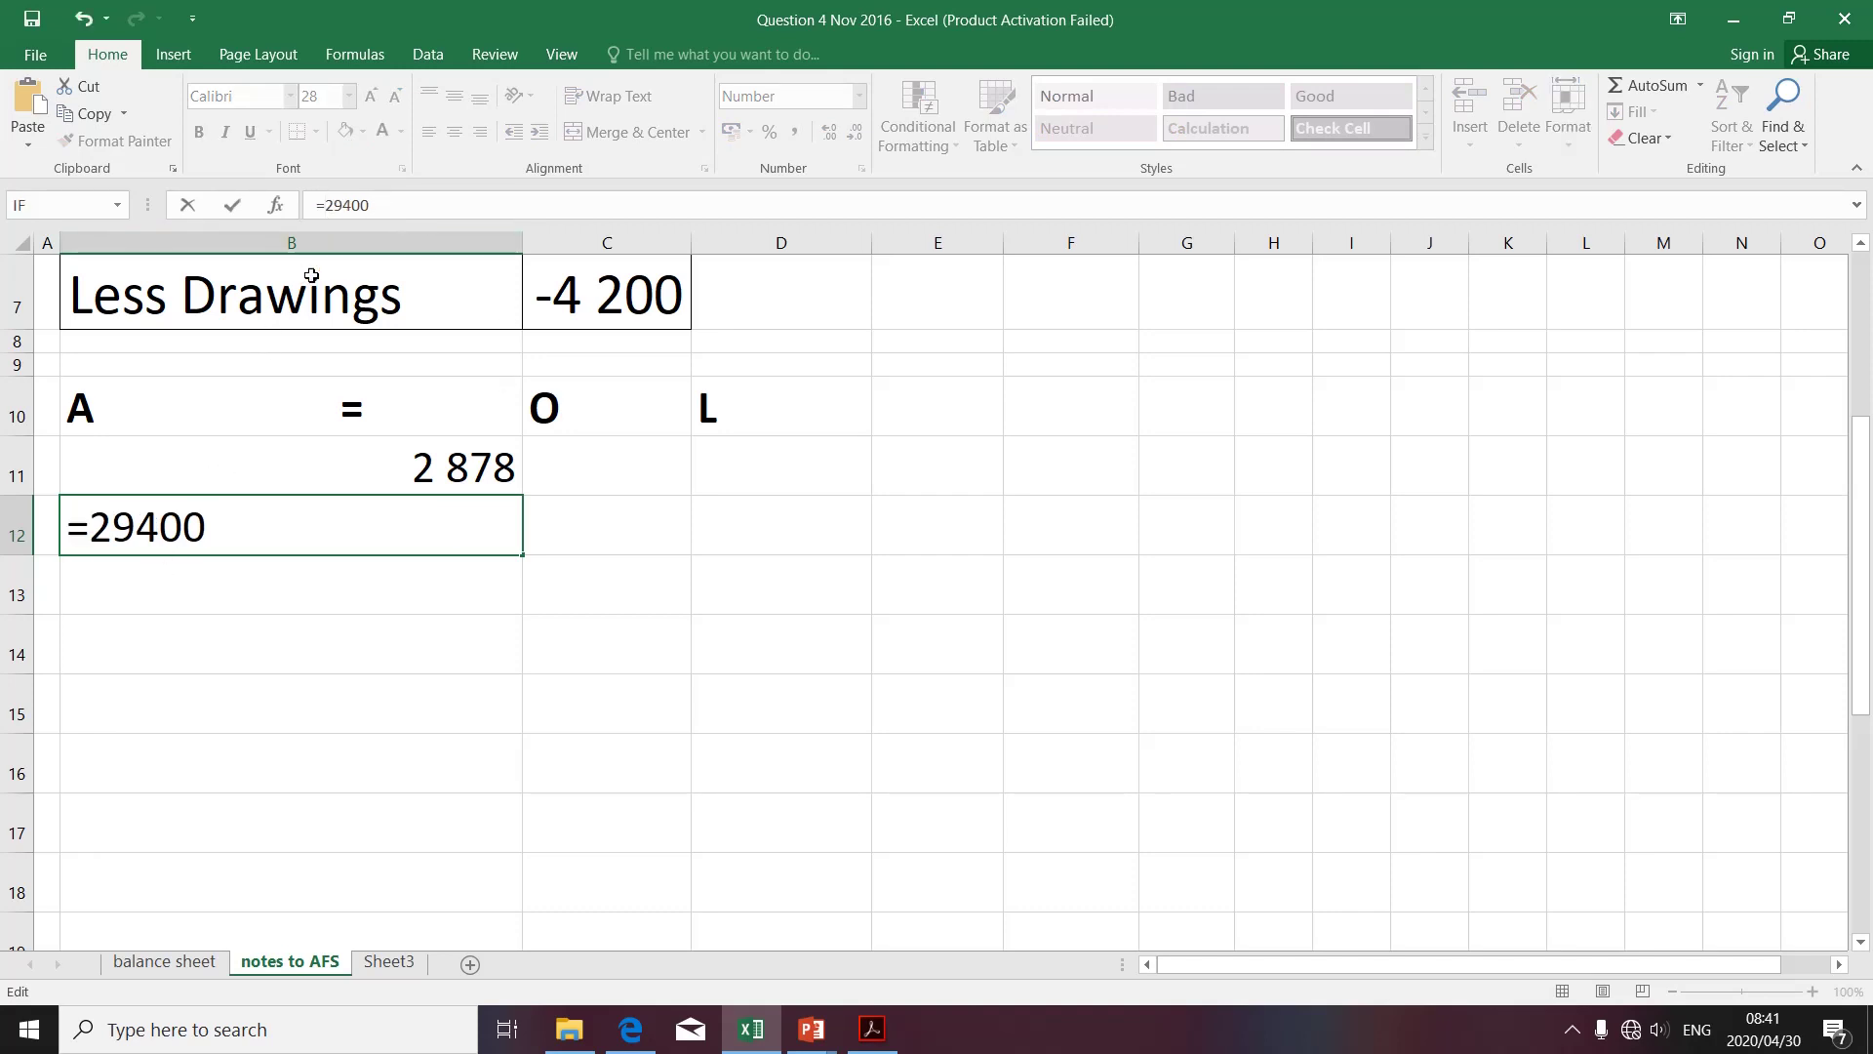
{"action": "left_click", "coordinate": [370, 205]}
{"action": "type", "text": "8 159"}
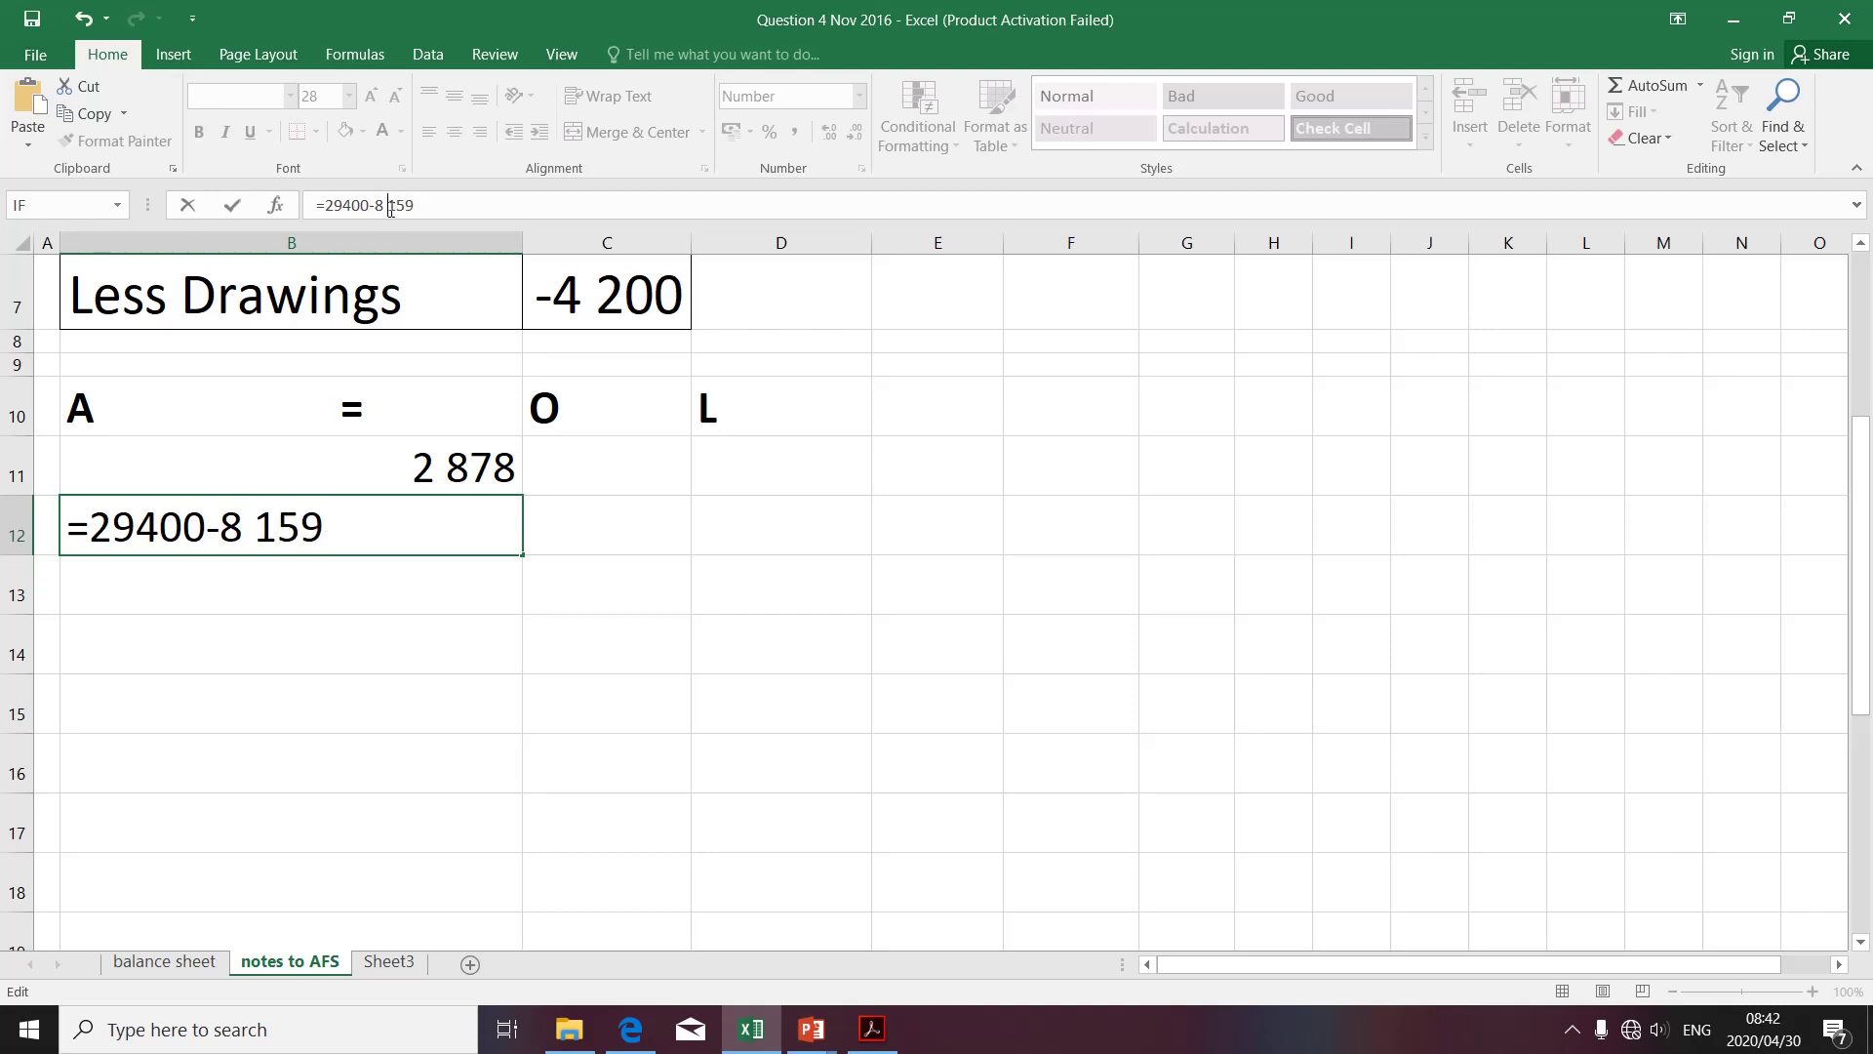
{"action": "left_click", "coordinate": [391, 207]}
{"action": "key", "text": "BackSpace"}
{"action": "key", "text": "Return"}
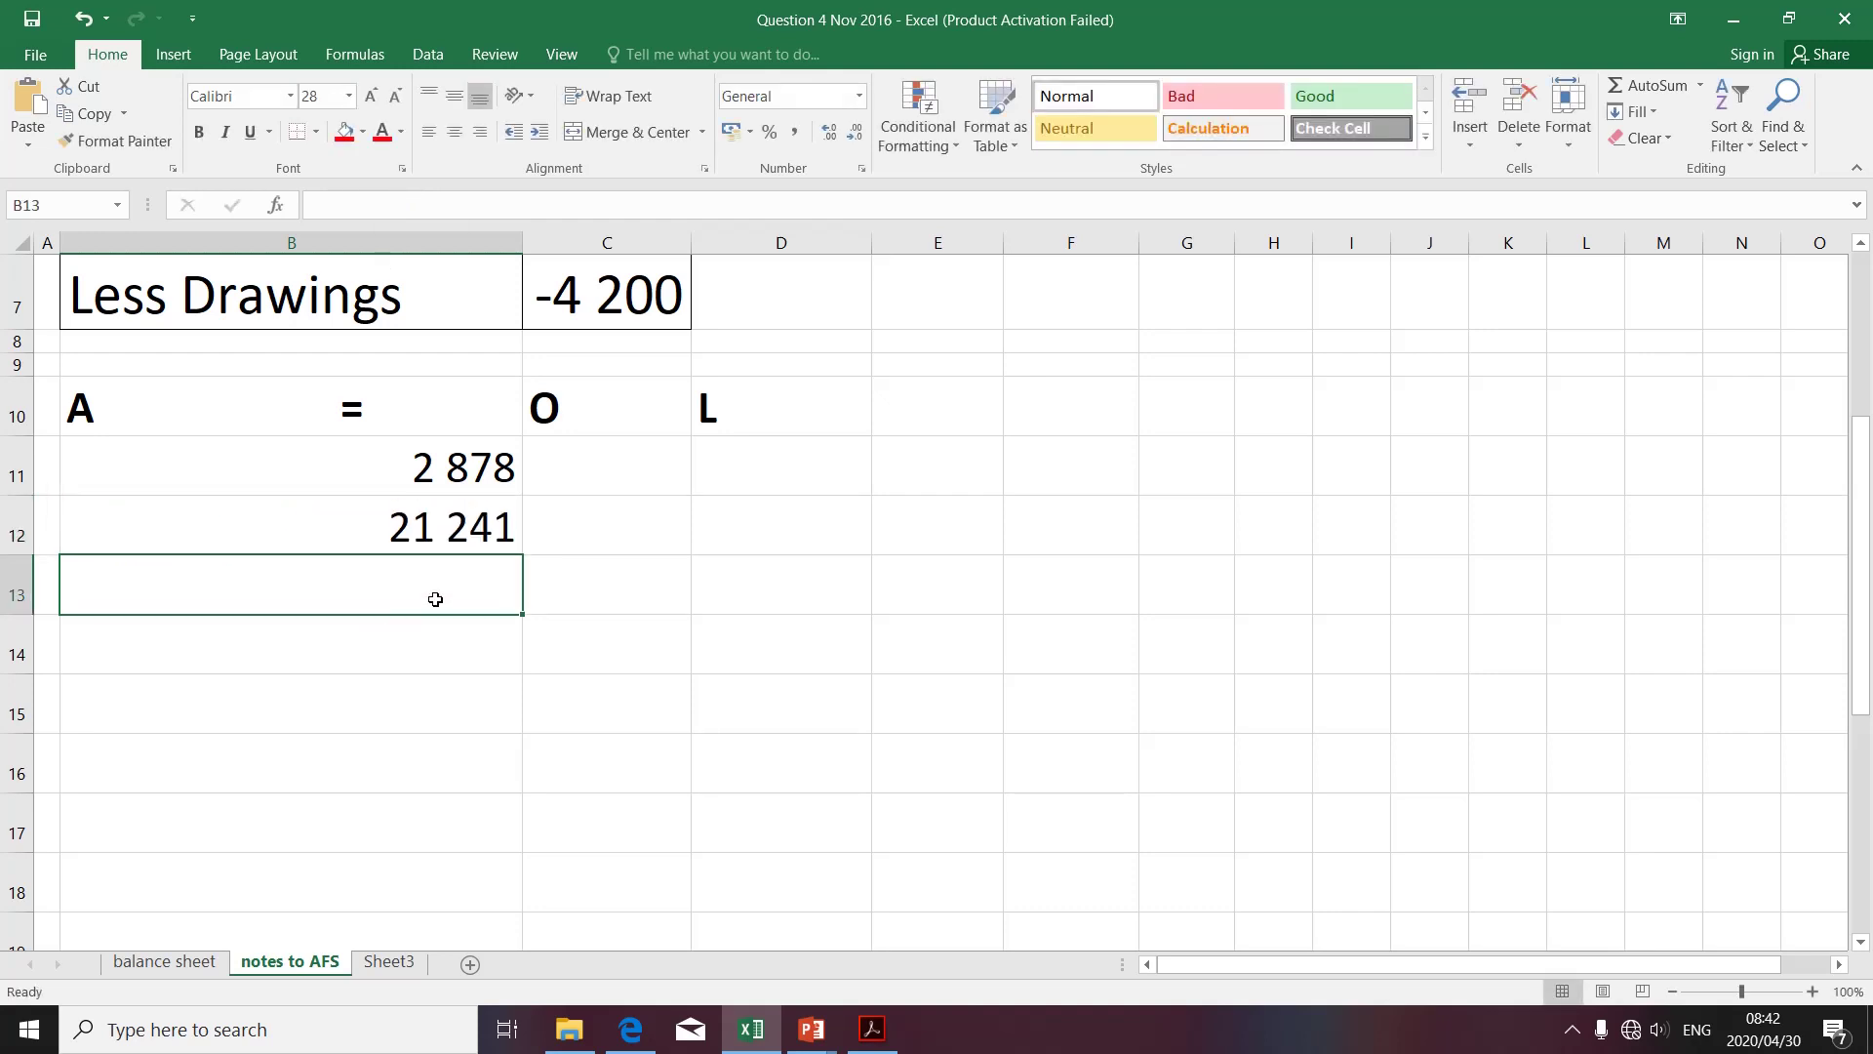
Copy the 2014 Prepaid expense amount, 2 360, from the question paper into cell B13 under A in the Excel sheet
{"action": "key", "text": "alt"}
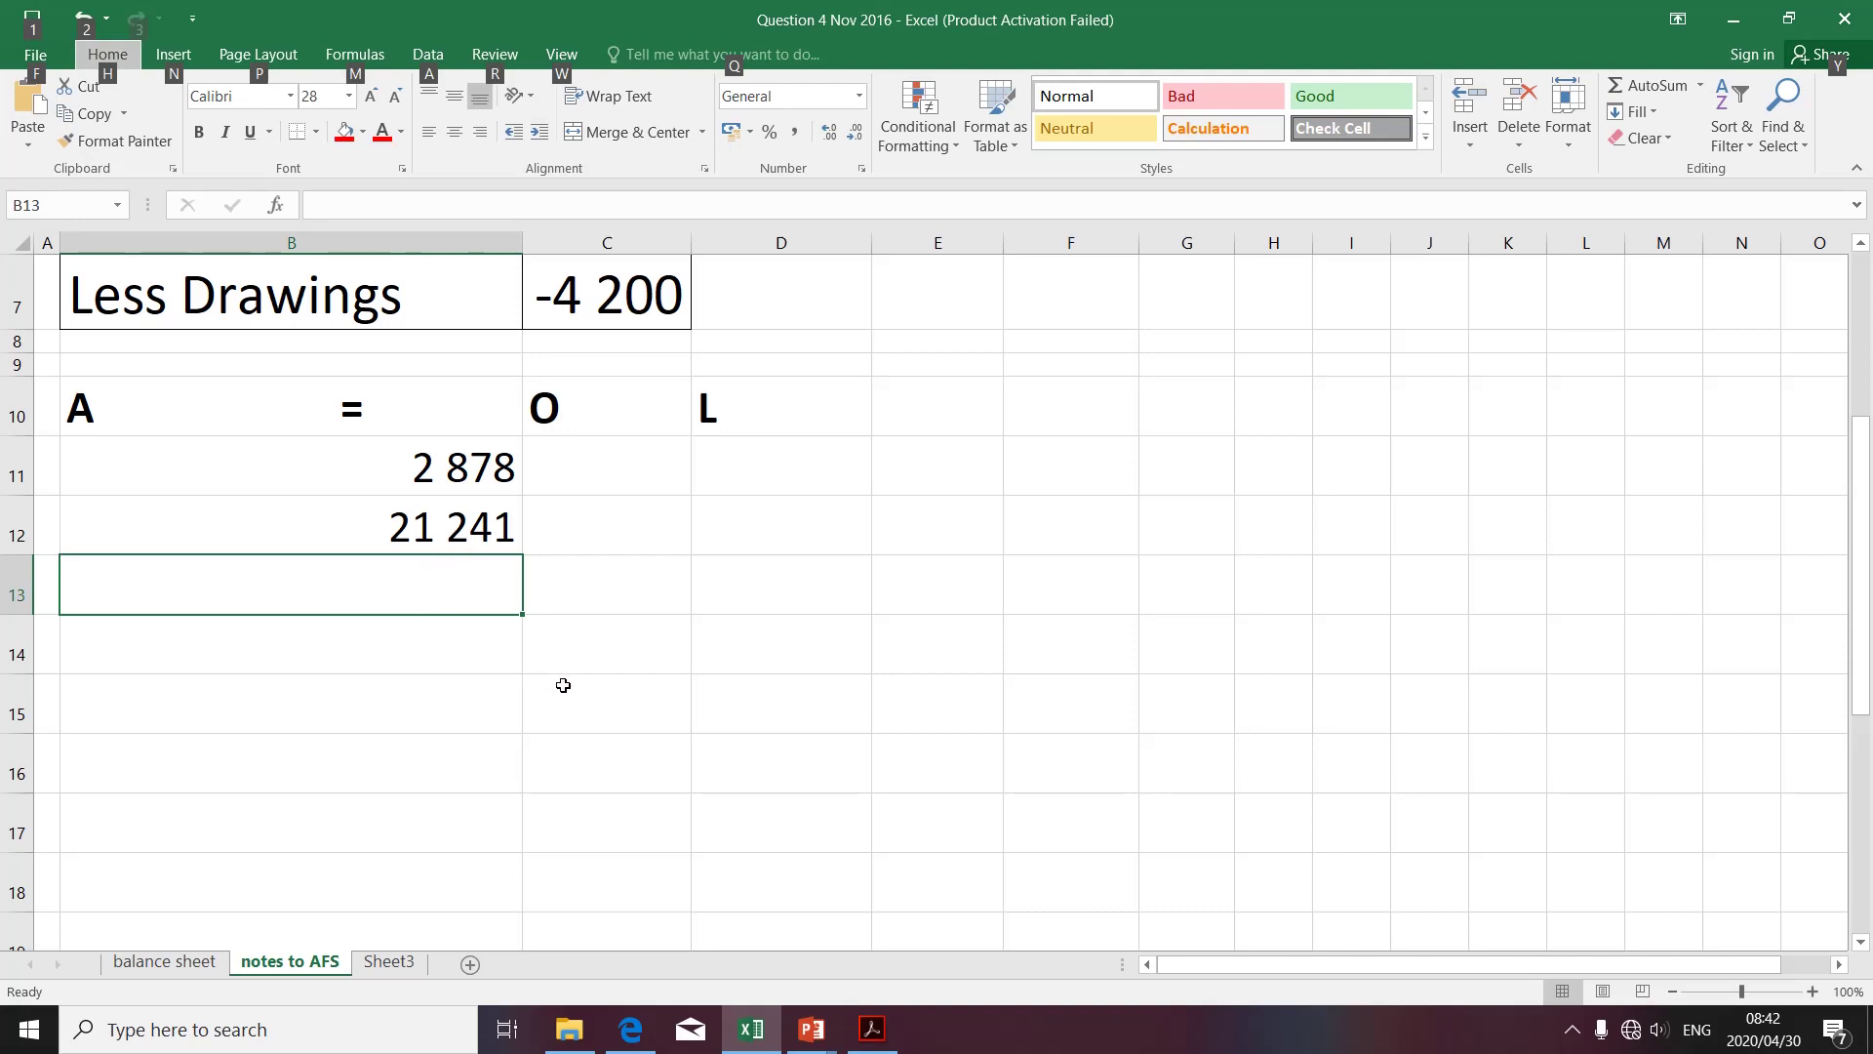
{"action": "key", "text": "alt+Tab"}
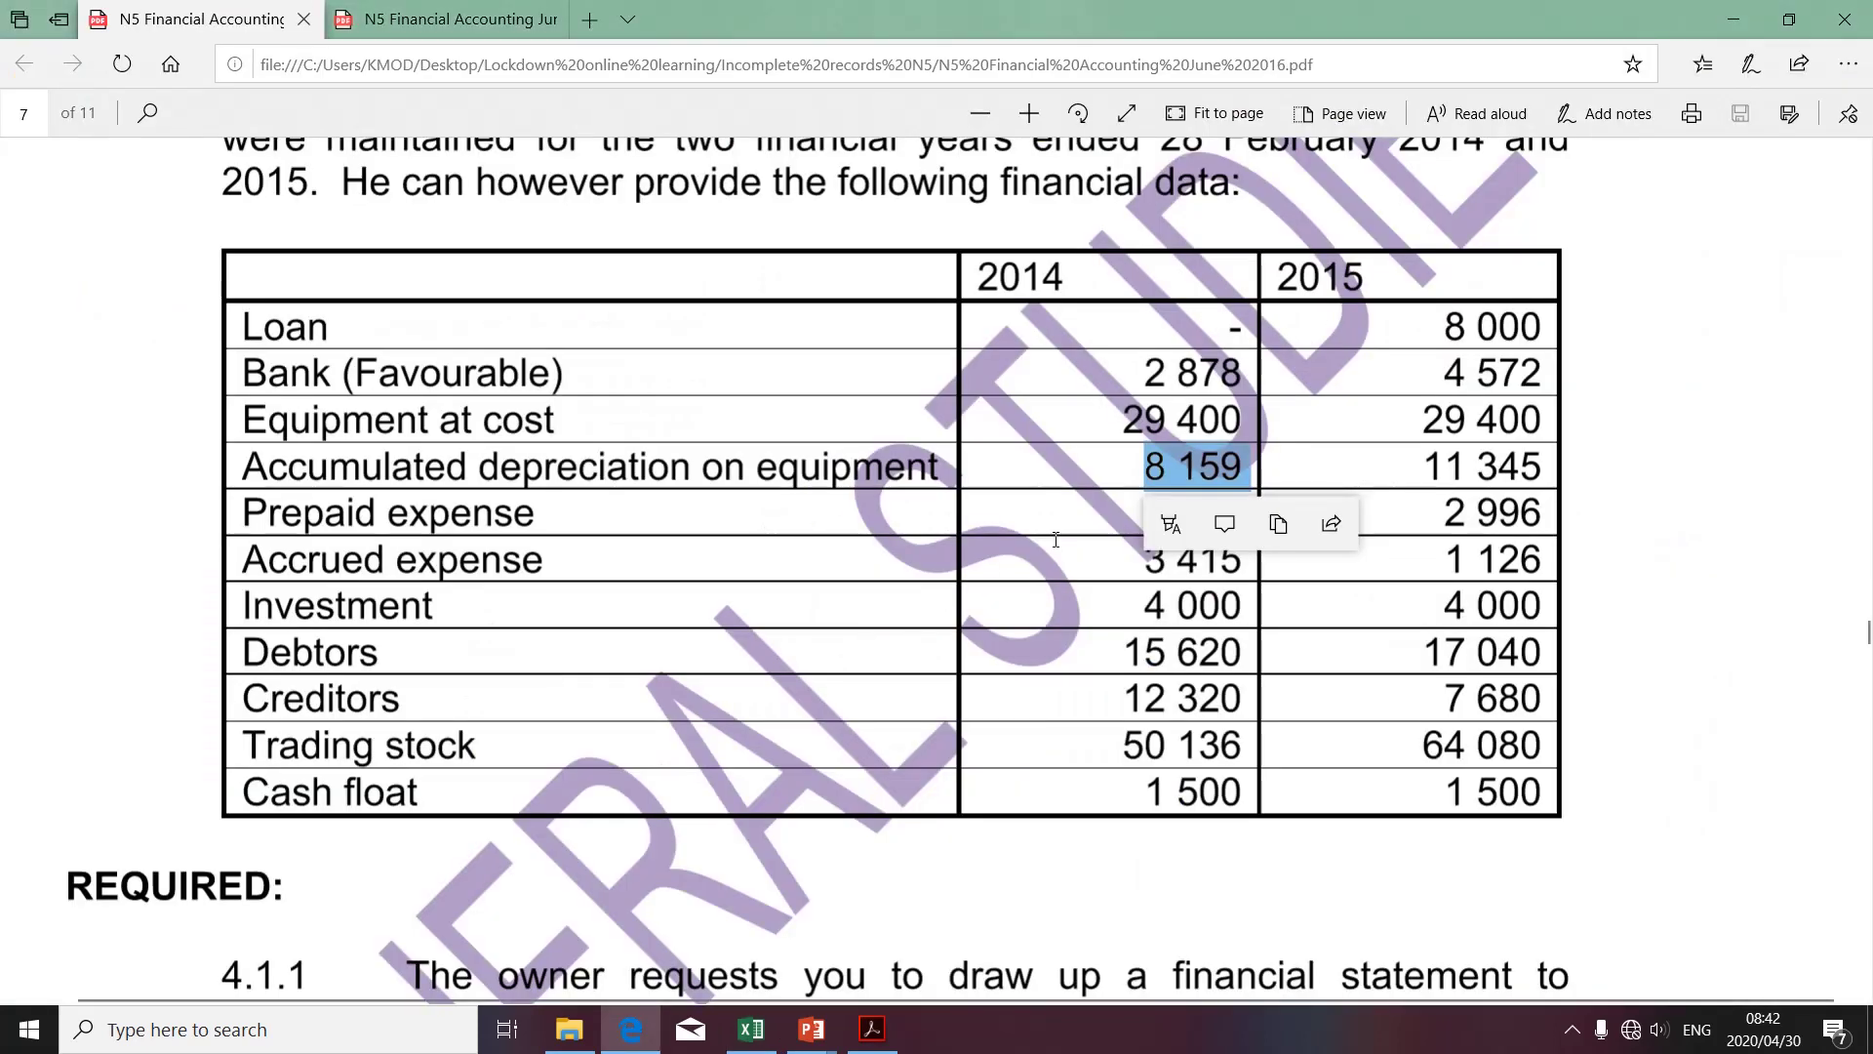
{"action": "left_click_drag", "start_coordinate": [1092, 515], "coordinate": [1234, 514]}
{"action": "key", "text": "ctrl+c"}
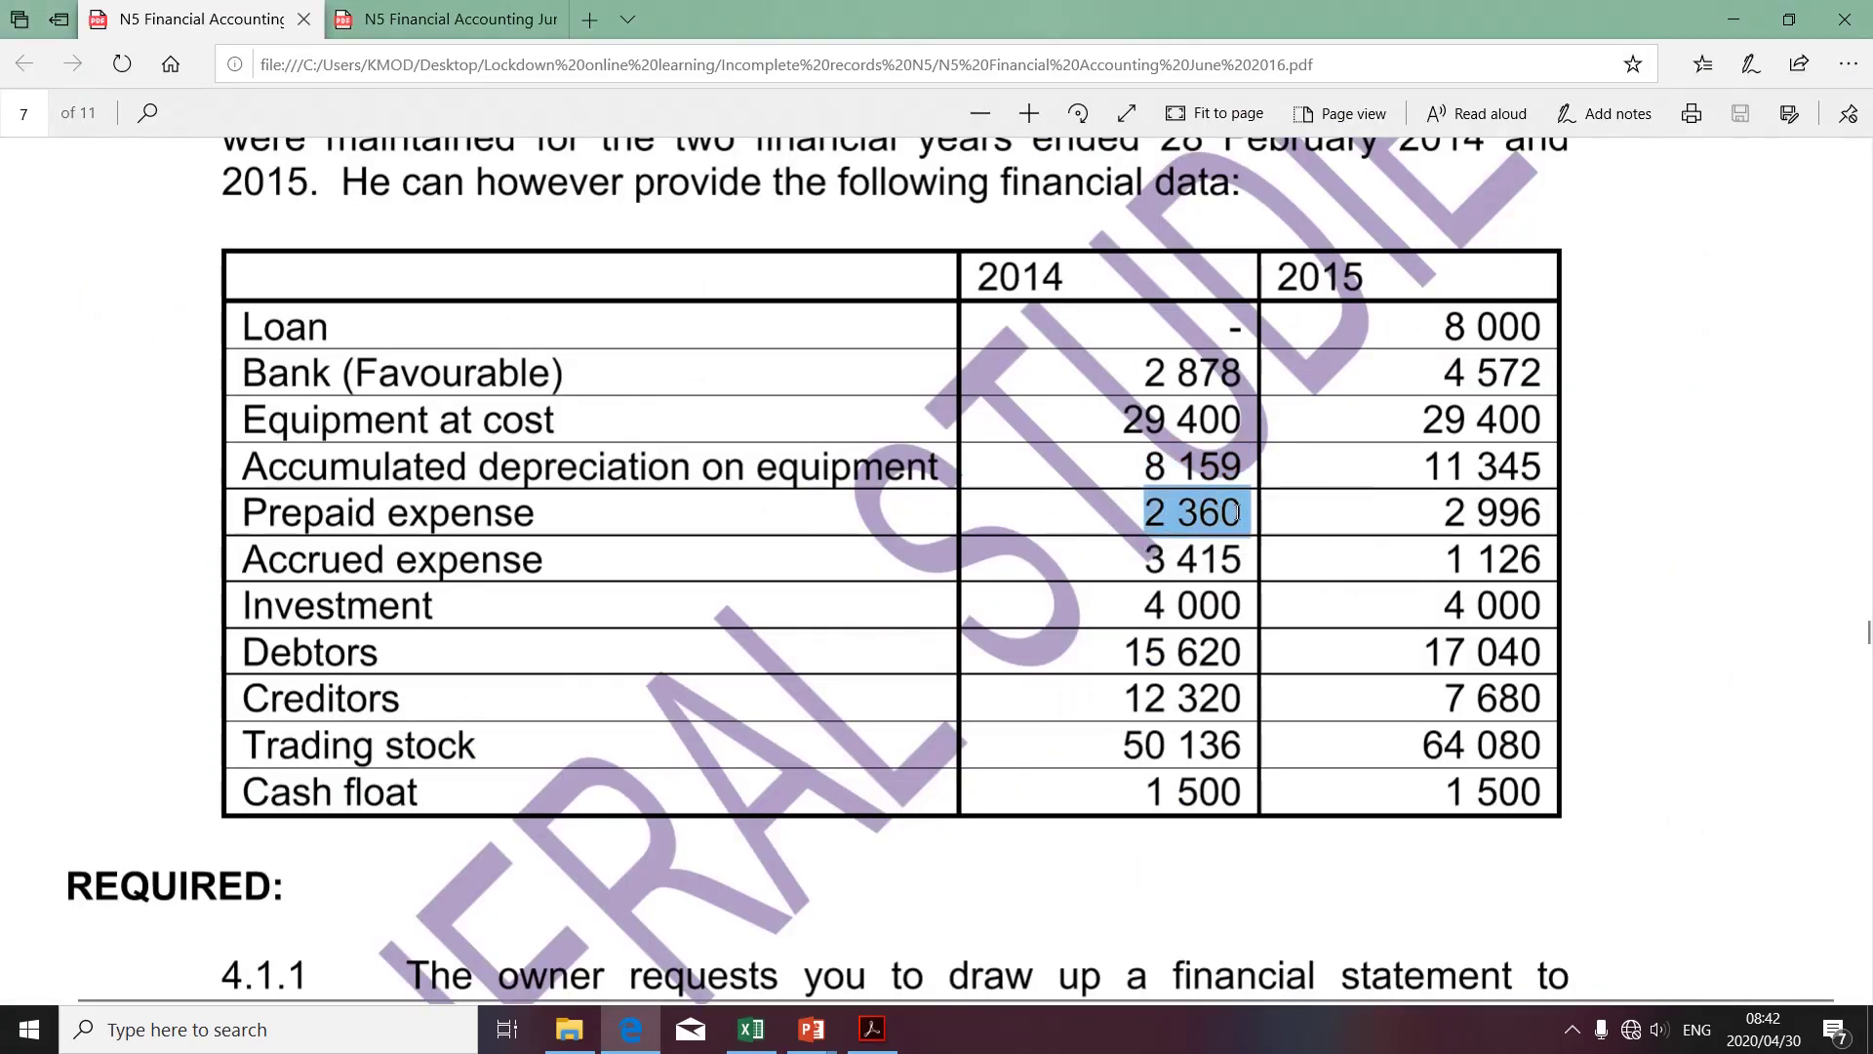
{"action": "key", "text": "alt+Tab"}
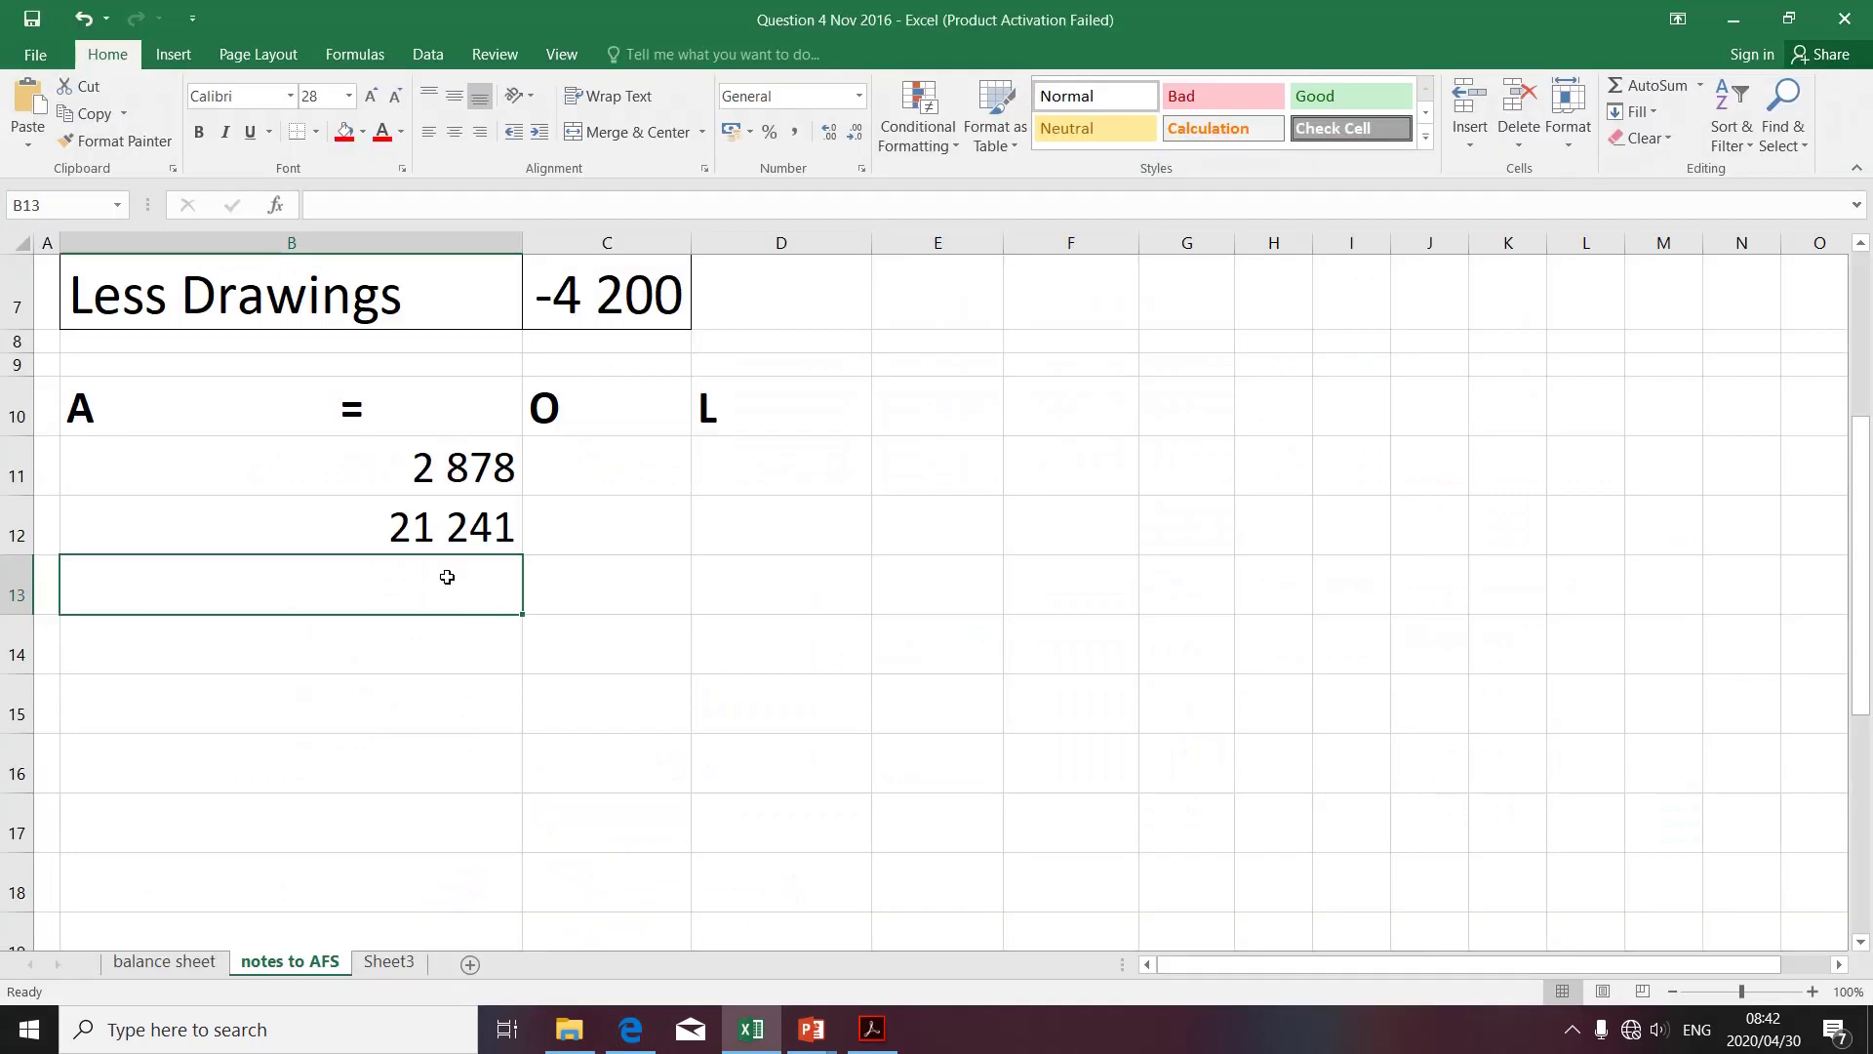
{"action": "key", "text": "ctrl+v"}
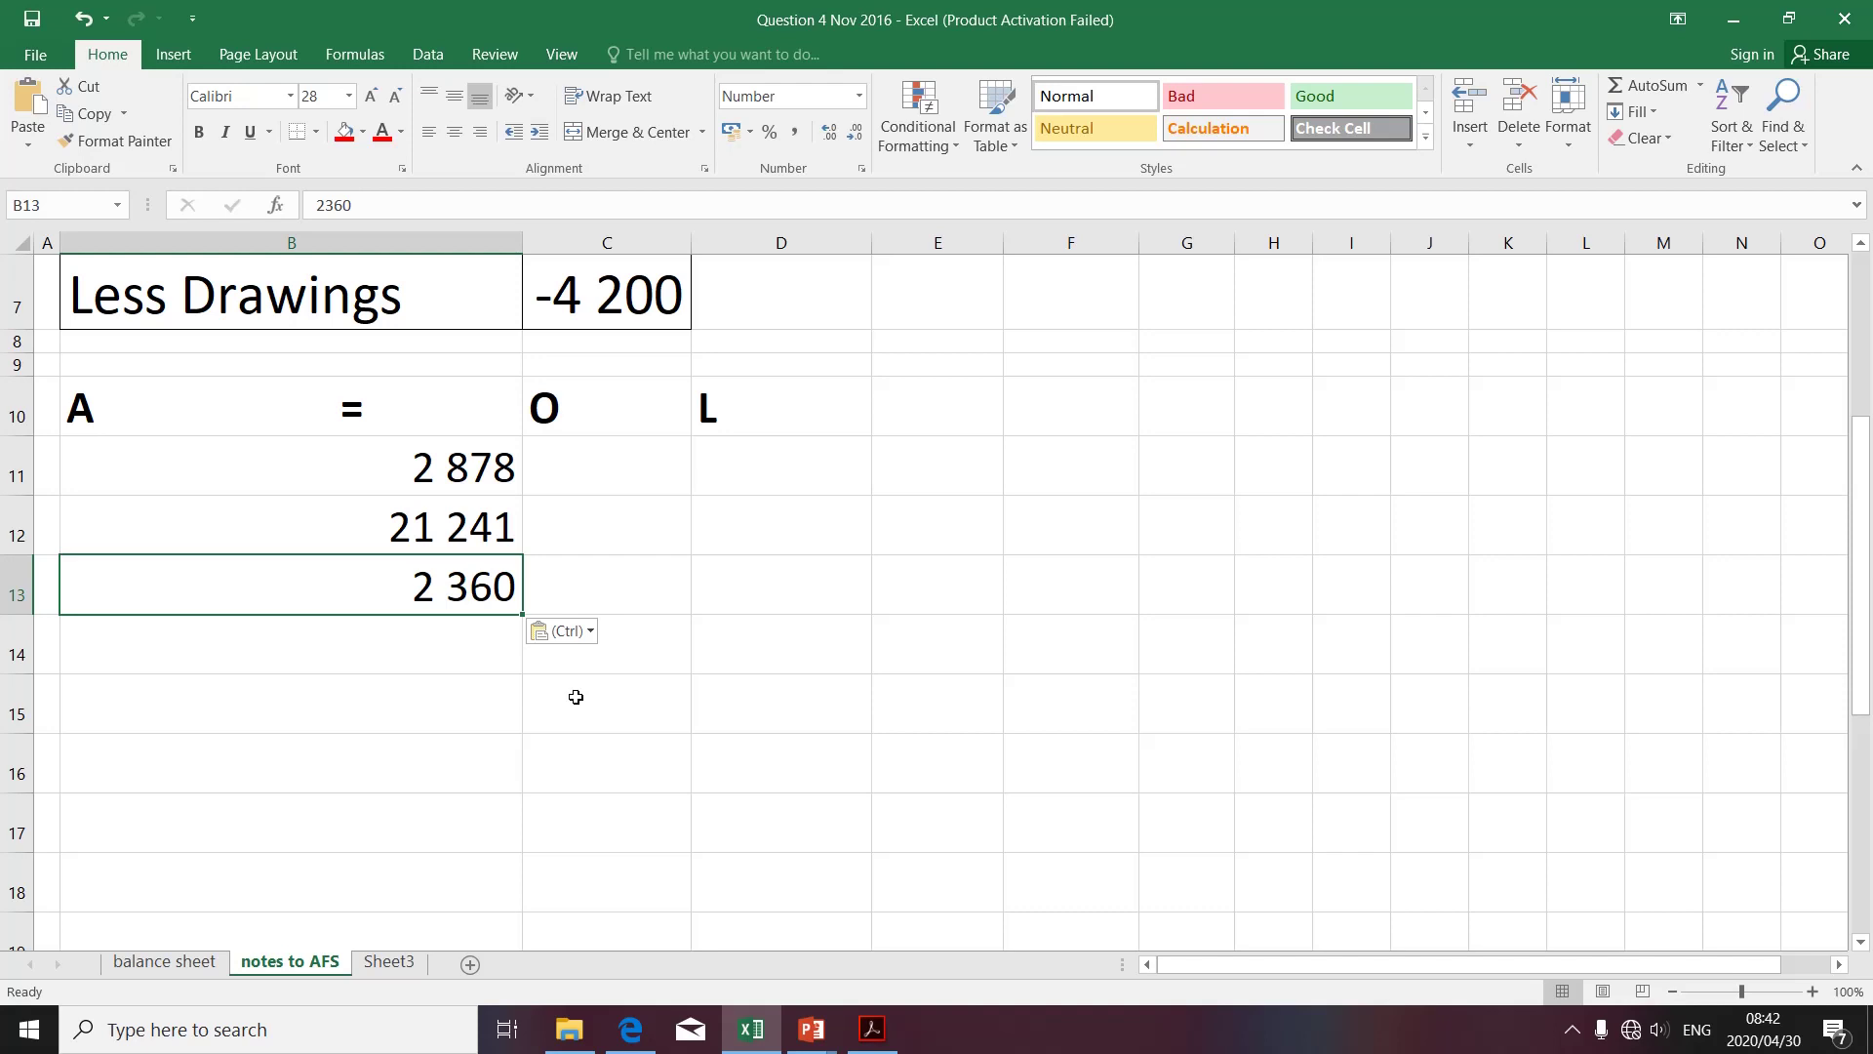
Copy the 2014 Accrued expense amount, 3 415, into cell D11 under L in the Excel sheet and return to the question paper
{"action": "key", "text": "alt+Tab"}
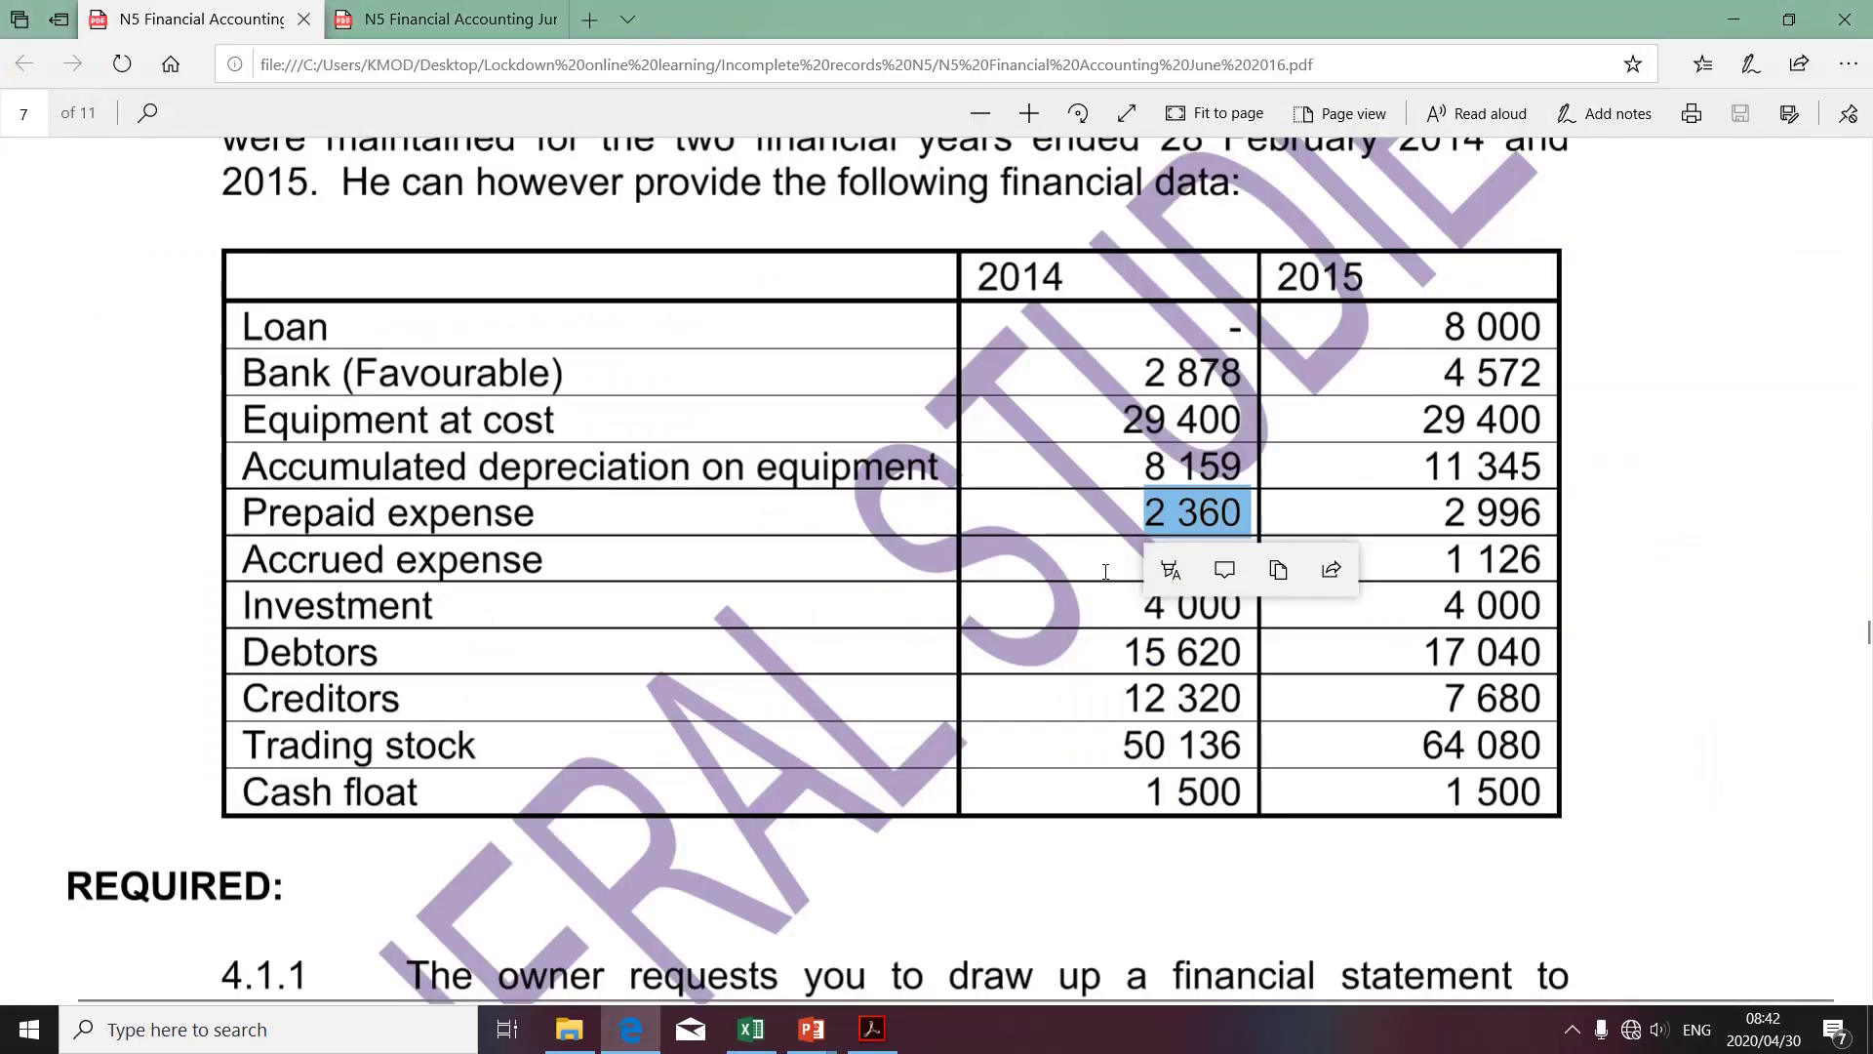
{"action": "left_click", "coordinate": [1109, 571]}
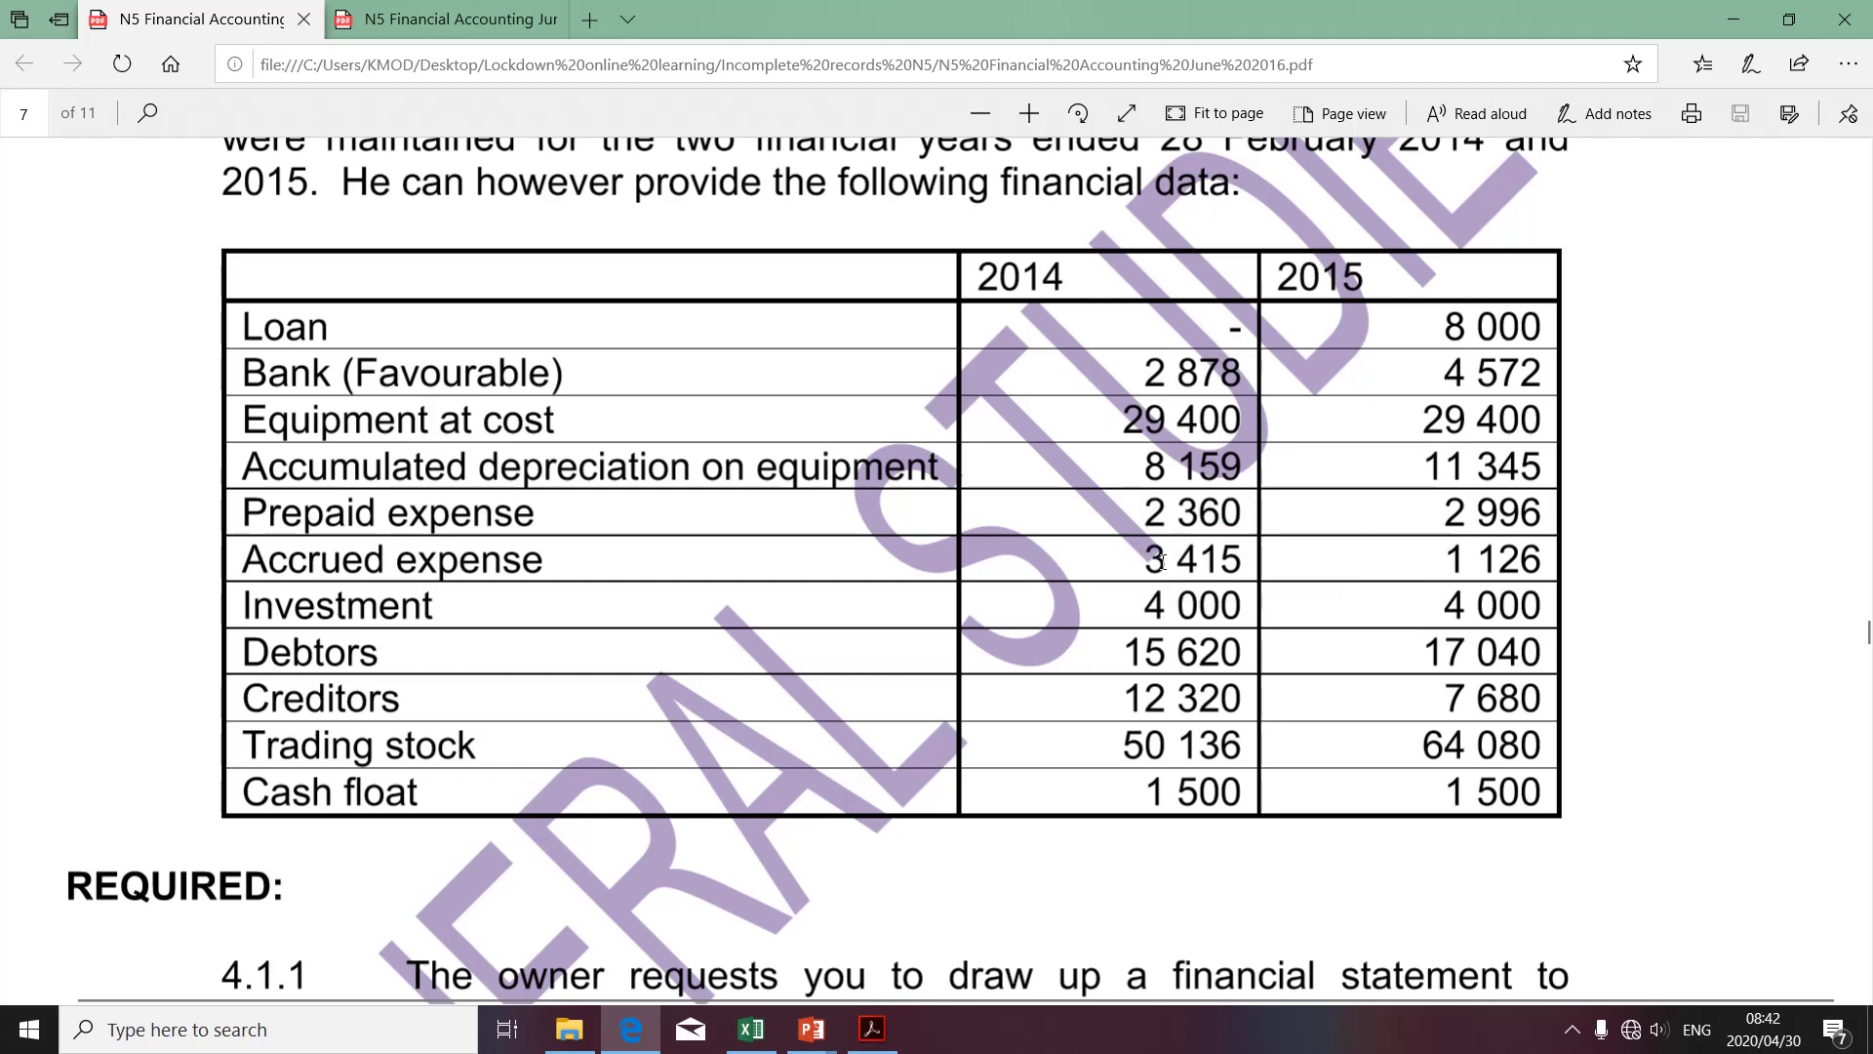
{"action": "left_click_drag", "start_coordinate": [1132, 562], "coordinate": [1220, 568]}
{"action": "key", "text": "ctrl+c"}
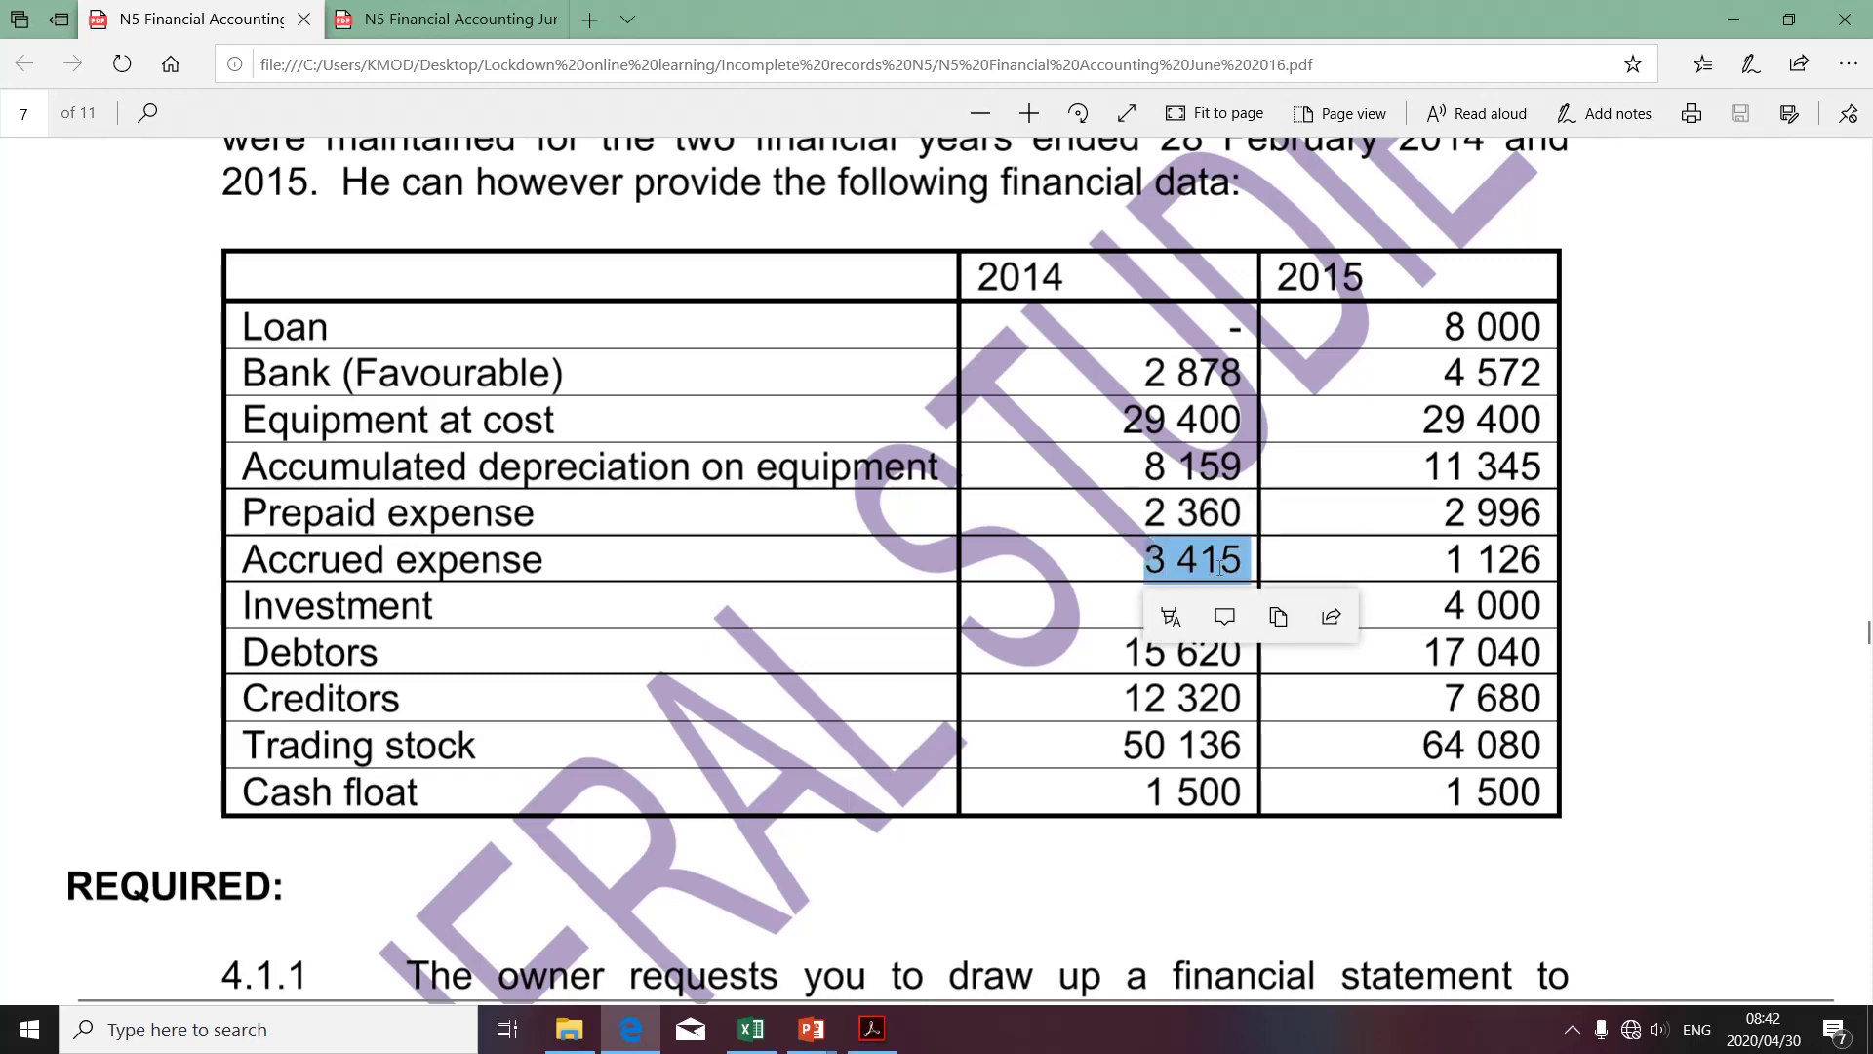
{"action": "key", "text": "alt+Tab"}
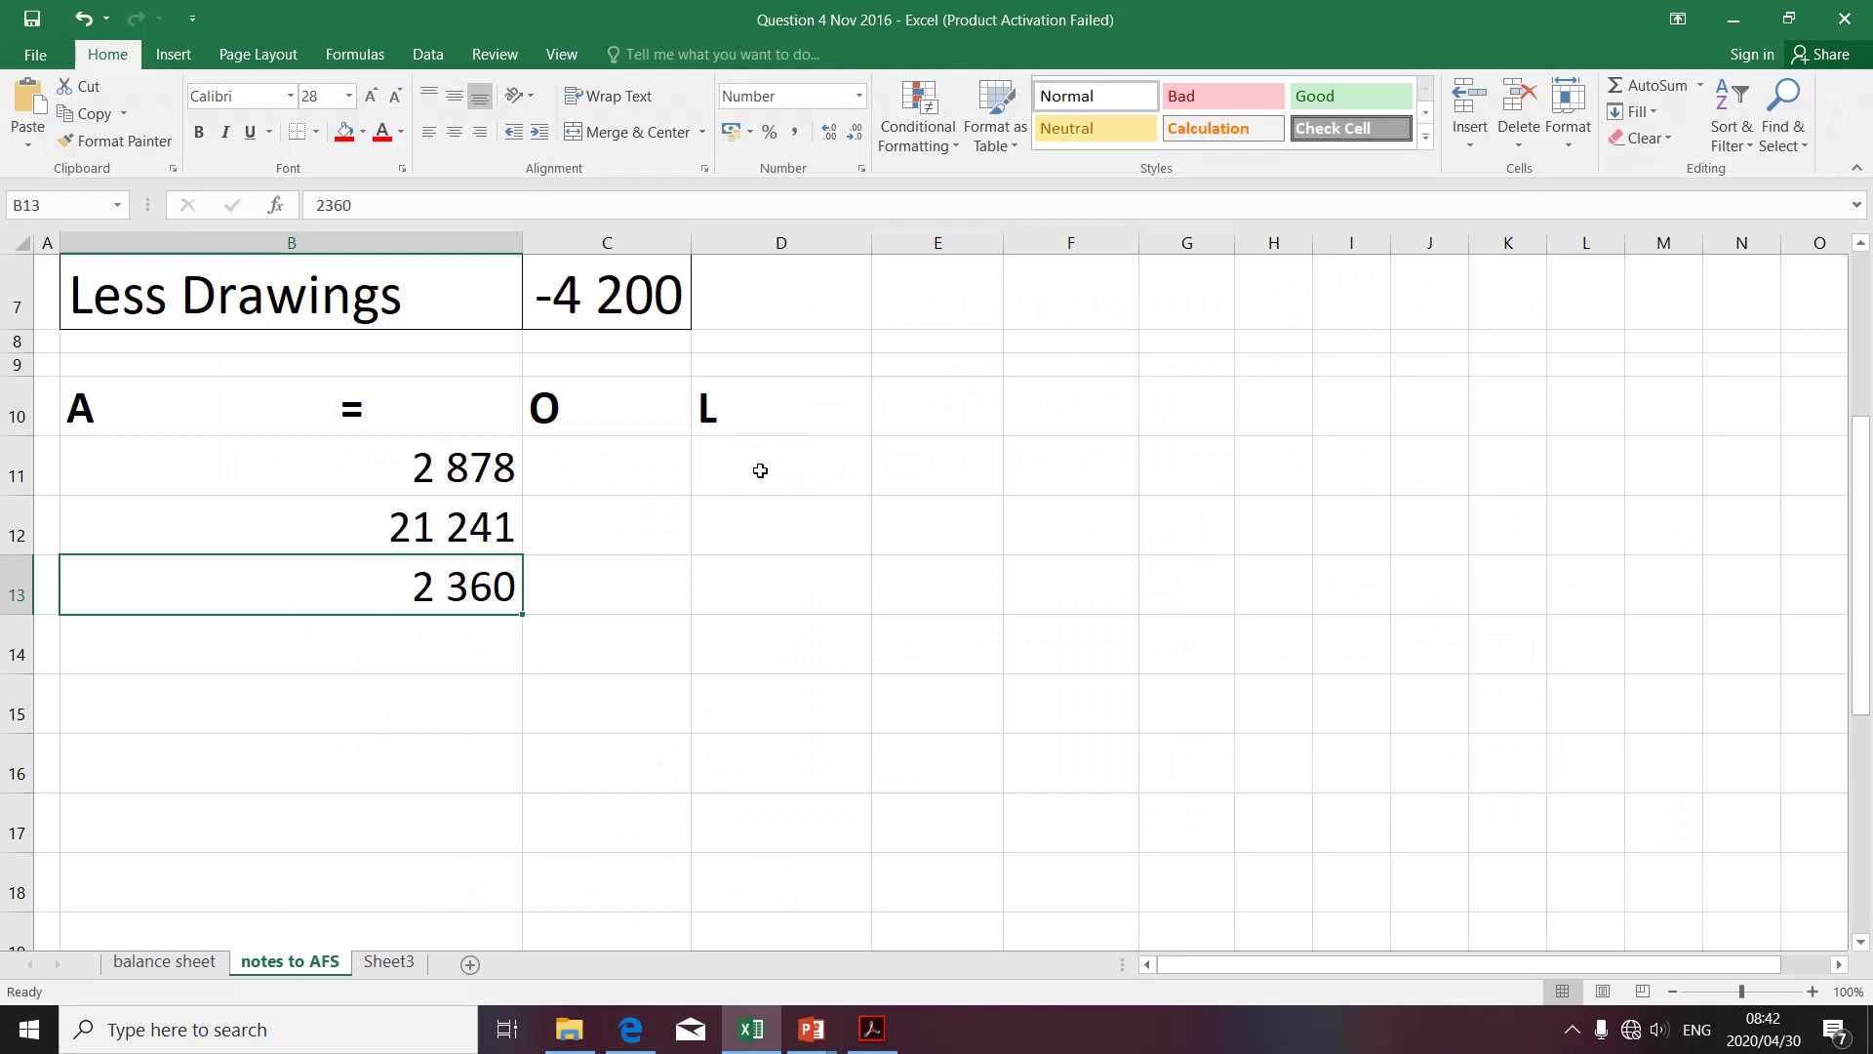
{"action": "left_click", "coordinate": [751, 469]}
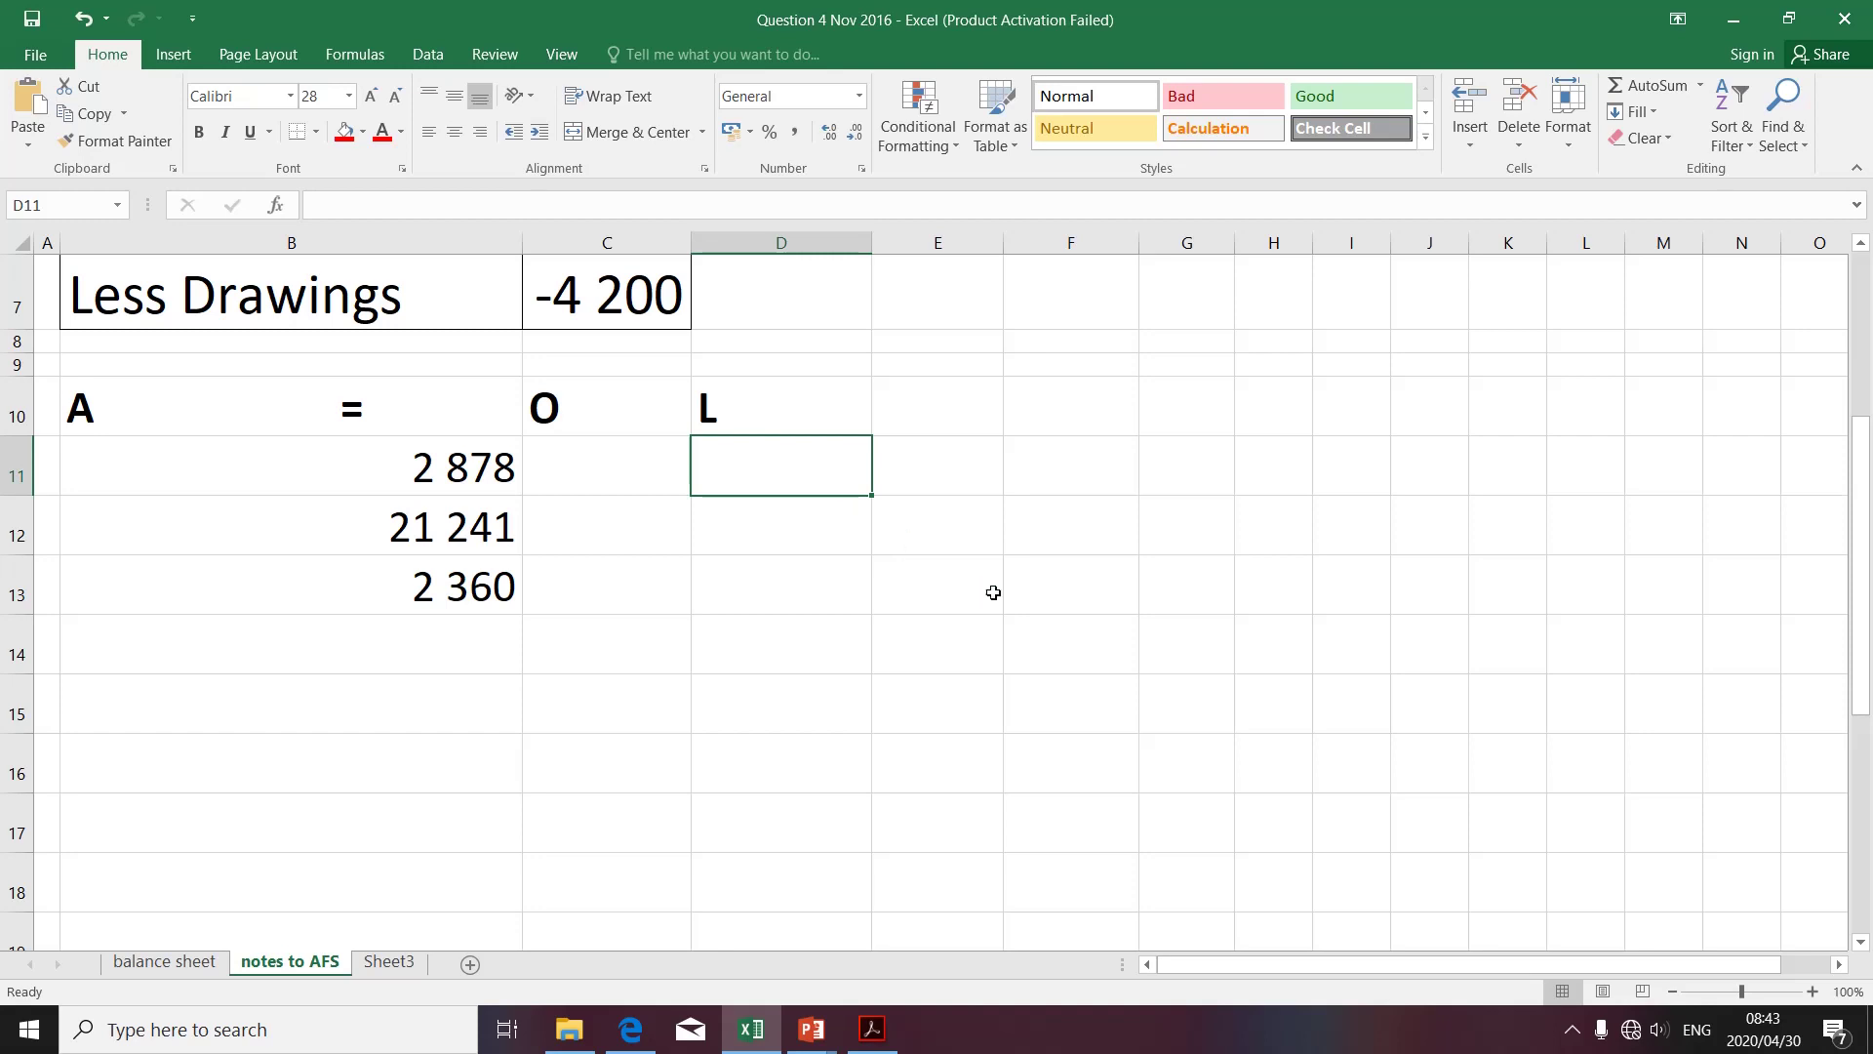
{"action": "key", "text": "ctrl+v"}
{"action": "key", "text": "alt+Tab"}
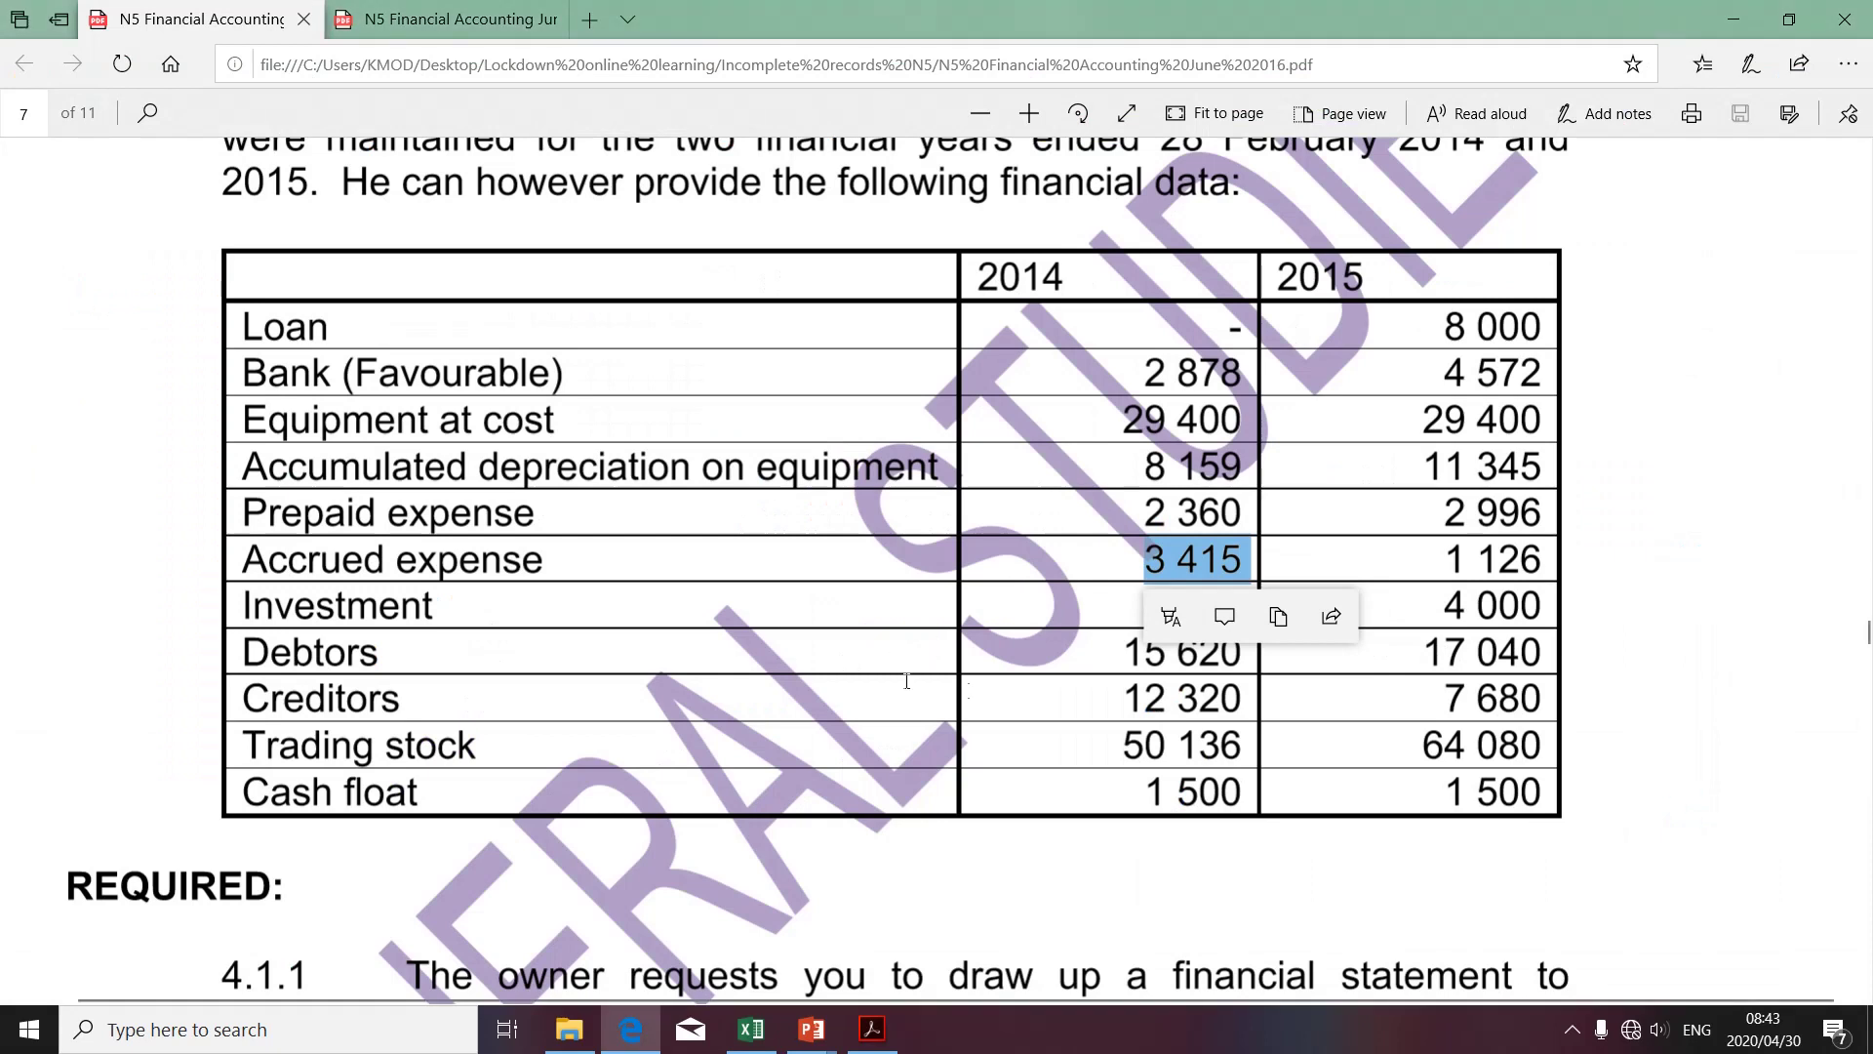
Copy the 2014 Investment amount, 4 000, from the question paper into cell B14 under A in the Excel sheet
{"action": "left_click", "coordinate": [1100, 606]}
{"action": "left_click_drag", "start_coordinate": [1134, 602], "coordinate": [1215, 599]}
{"action": "key", "text": "ctrl+c"}
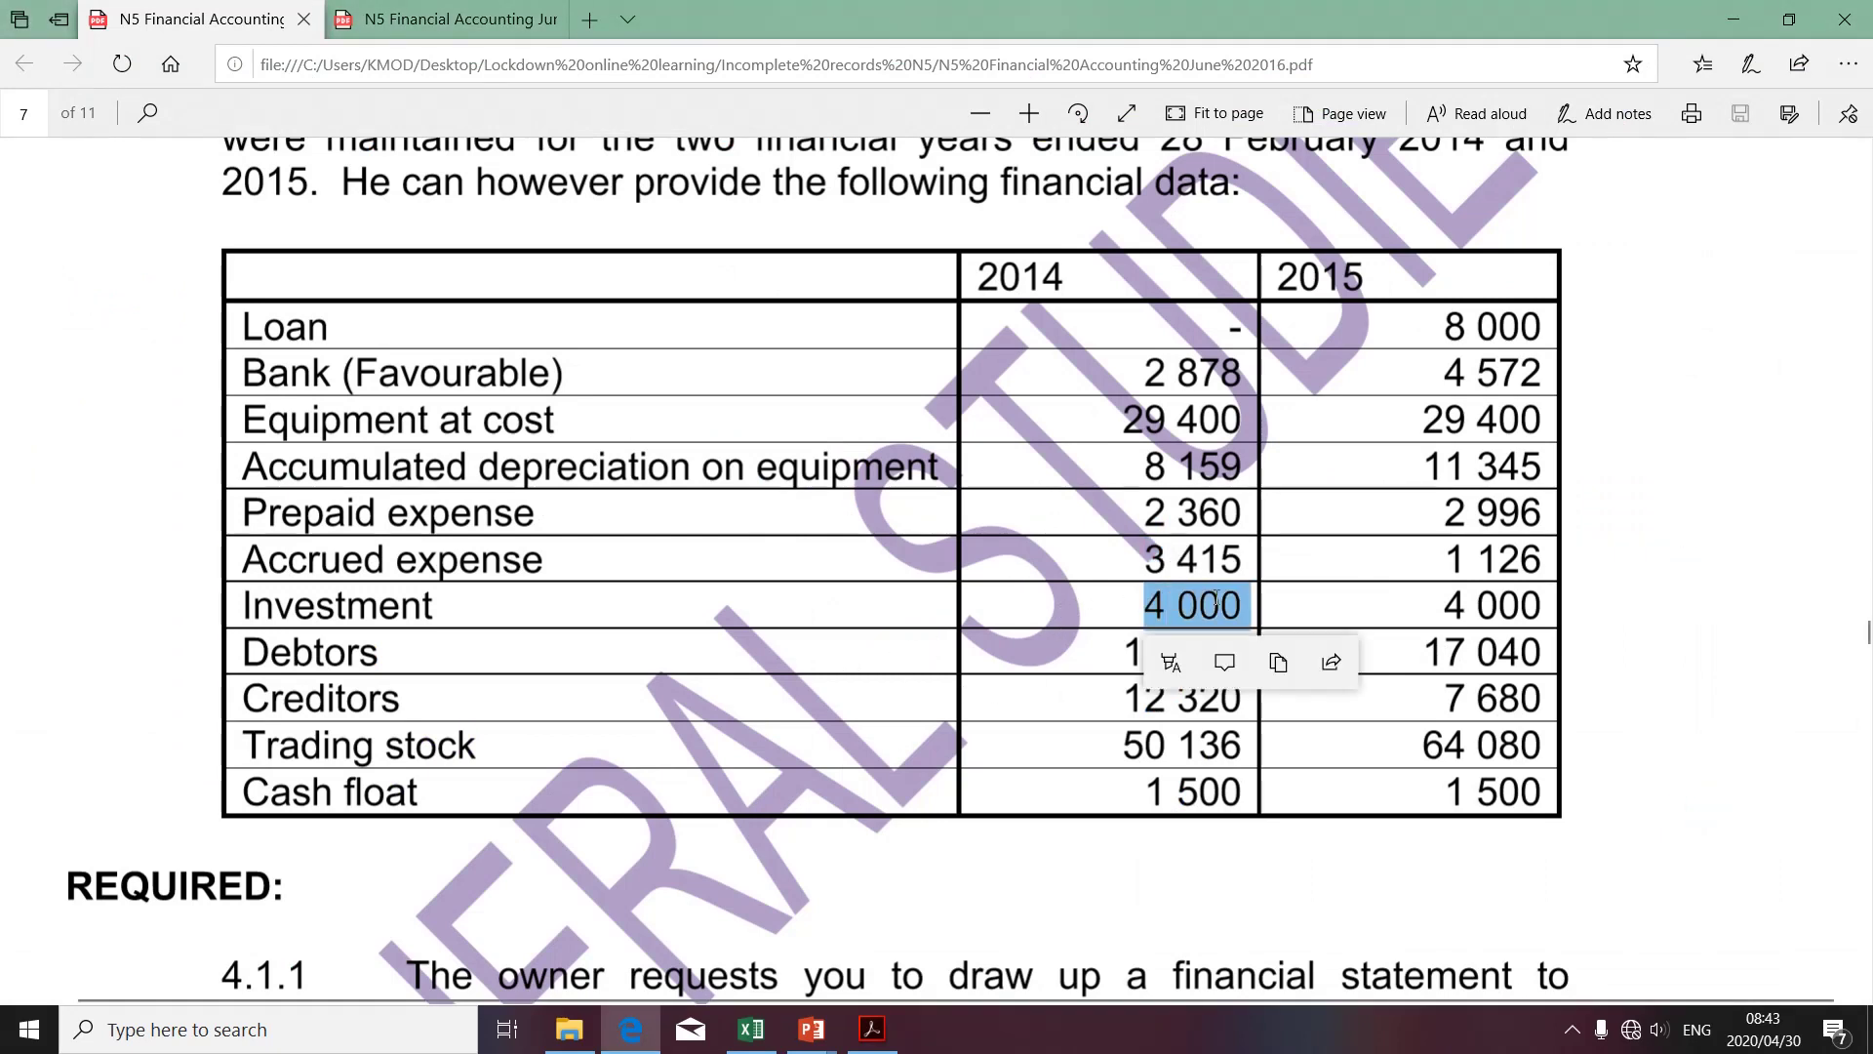
{"action": "key", "text": "alt+Tab"}
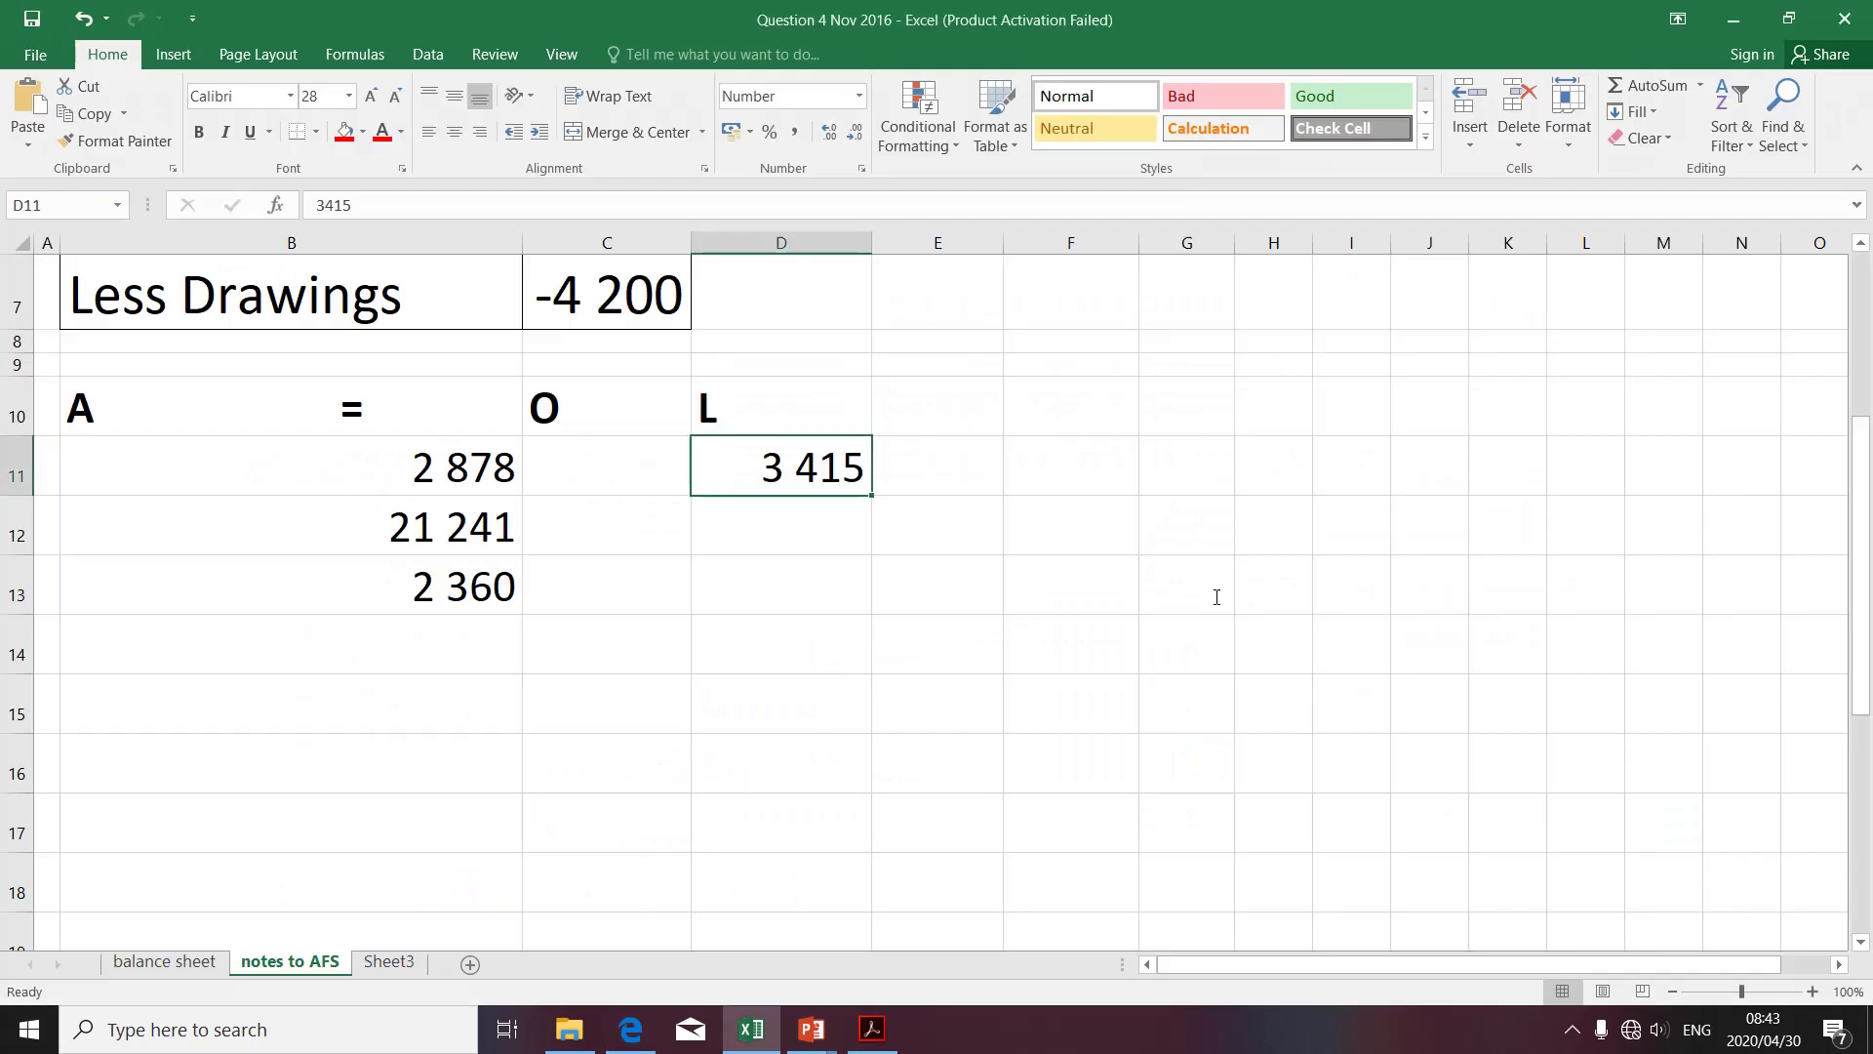
{"action": "left_click", "coordinate": [483, 650]}
{"action": "key", "text": "ctrl+v"}
Copy the 2014 Debtors amount, 15 620, from the question paper into cell B15 of the Excel sheet
{"action": "key", "text": "alt+Tab"}
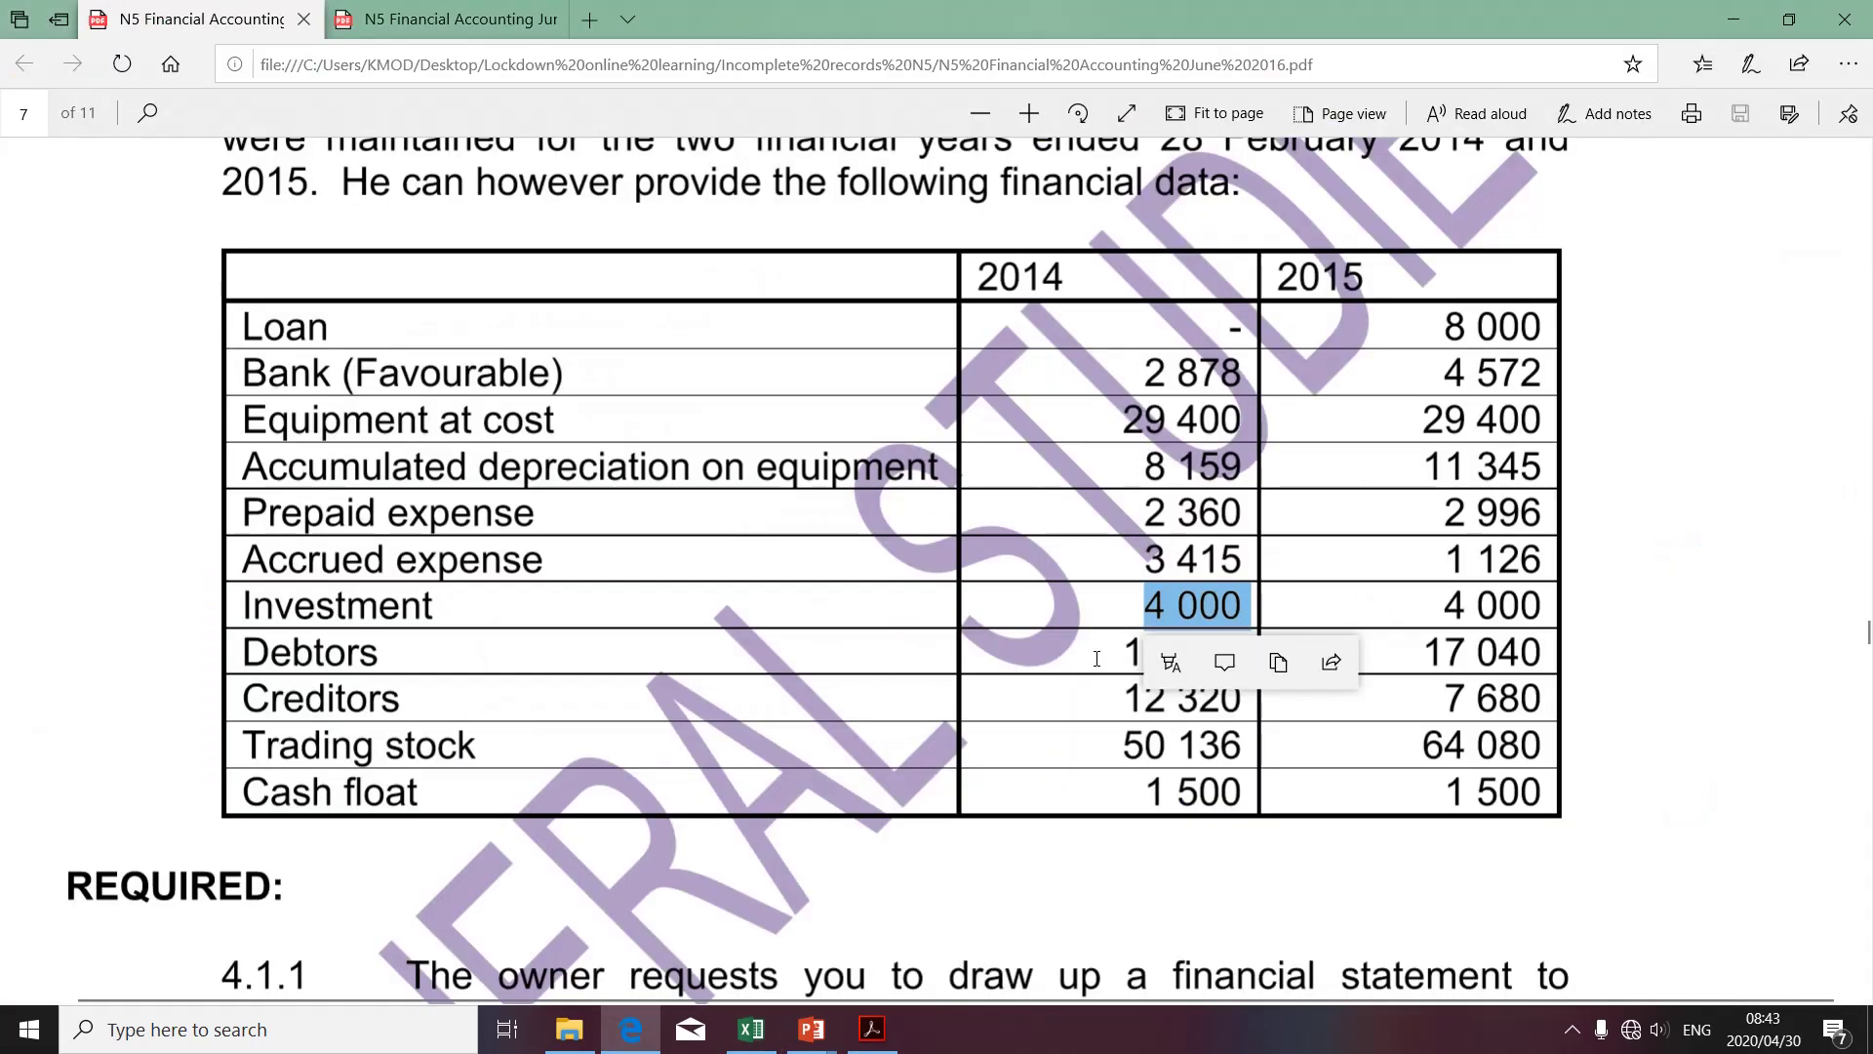
{"action": "left_click_drag", "start_coordinate": [1118, 651], "coordinate": [1248, 651]}
{"action": "key", "text": "ctrl+c"}
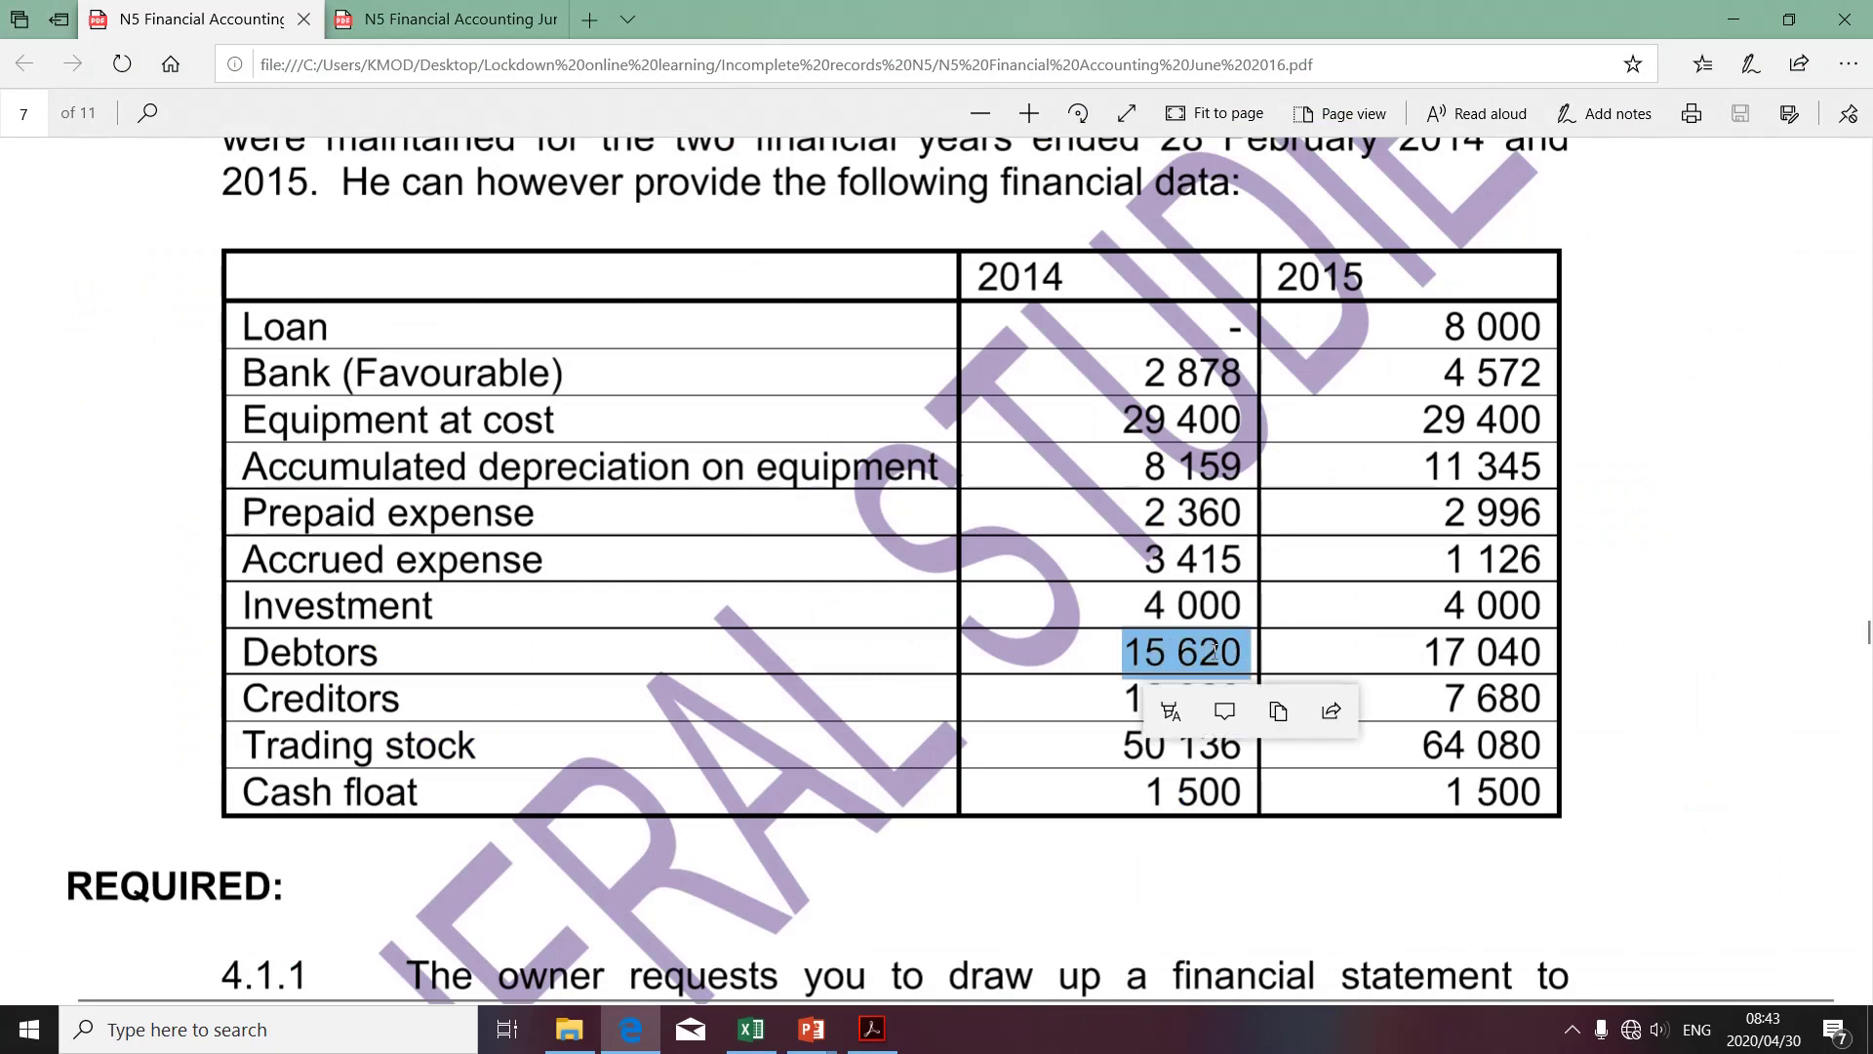
{"action": "key", "text": "alt+Tab"}
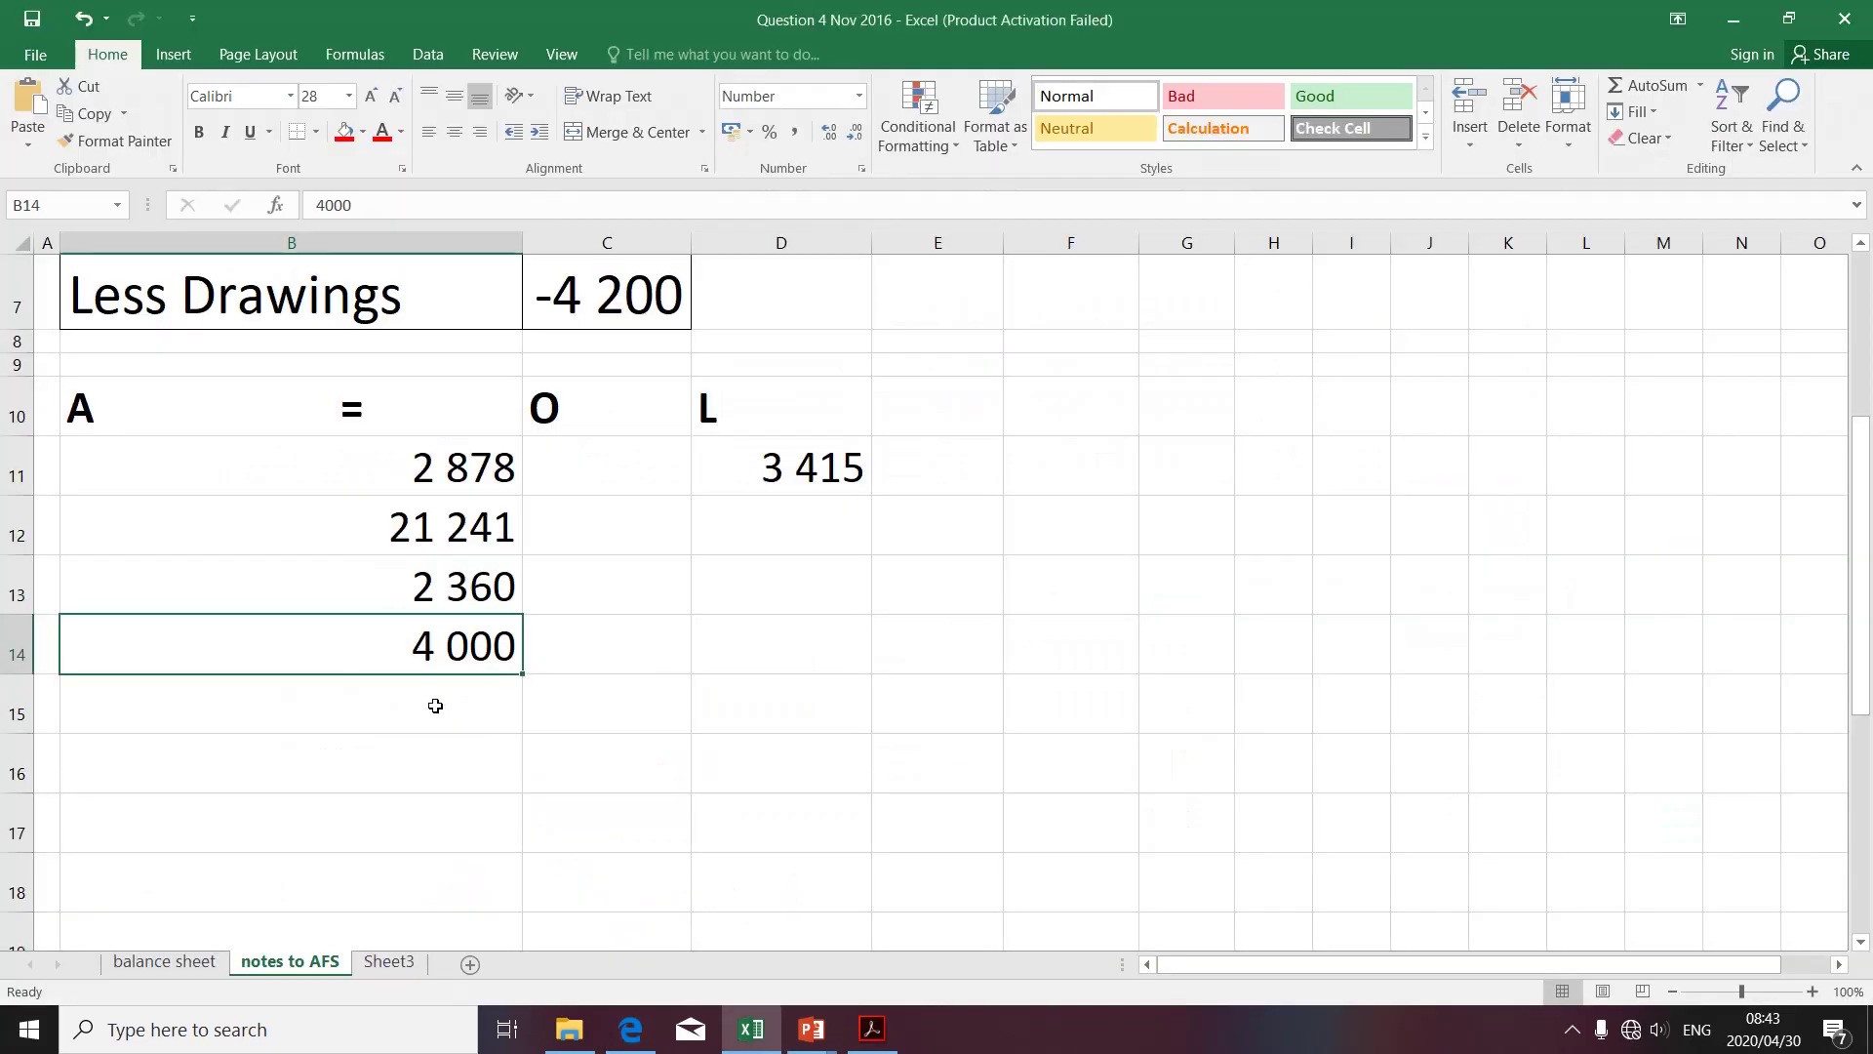
{"action": "left_click", "coordinate": [430, 707]}
{"action": "key", "text": "ctrl+v"}
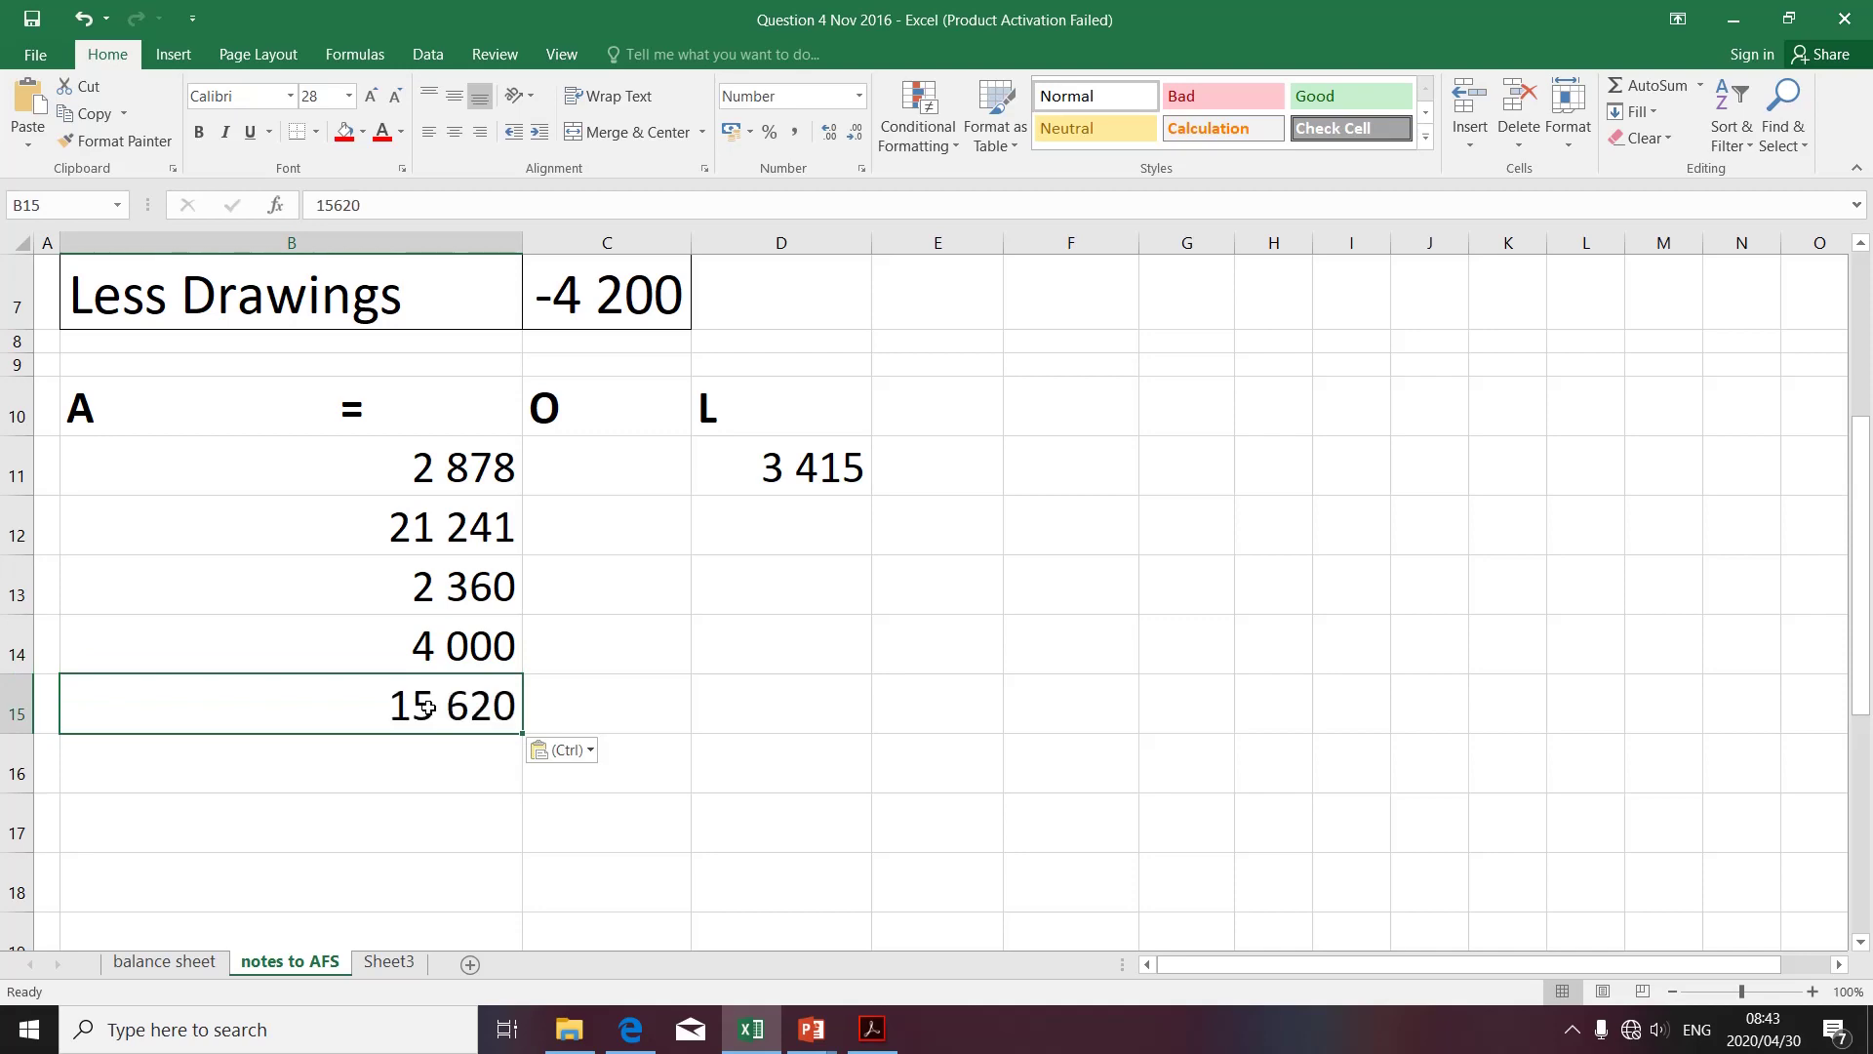
Copy the 2014 Creditors amount, 12 320, from the question paper into cell D12 under L in the Excel sheet
{"action": "key", "text": "alt+Tab"}
{"action": "left_click_drag", "start_coordinate": [1120, 694], "coordinate": [1234, 704]}
{"action": "key", "text": "ctrl+c"}
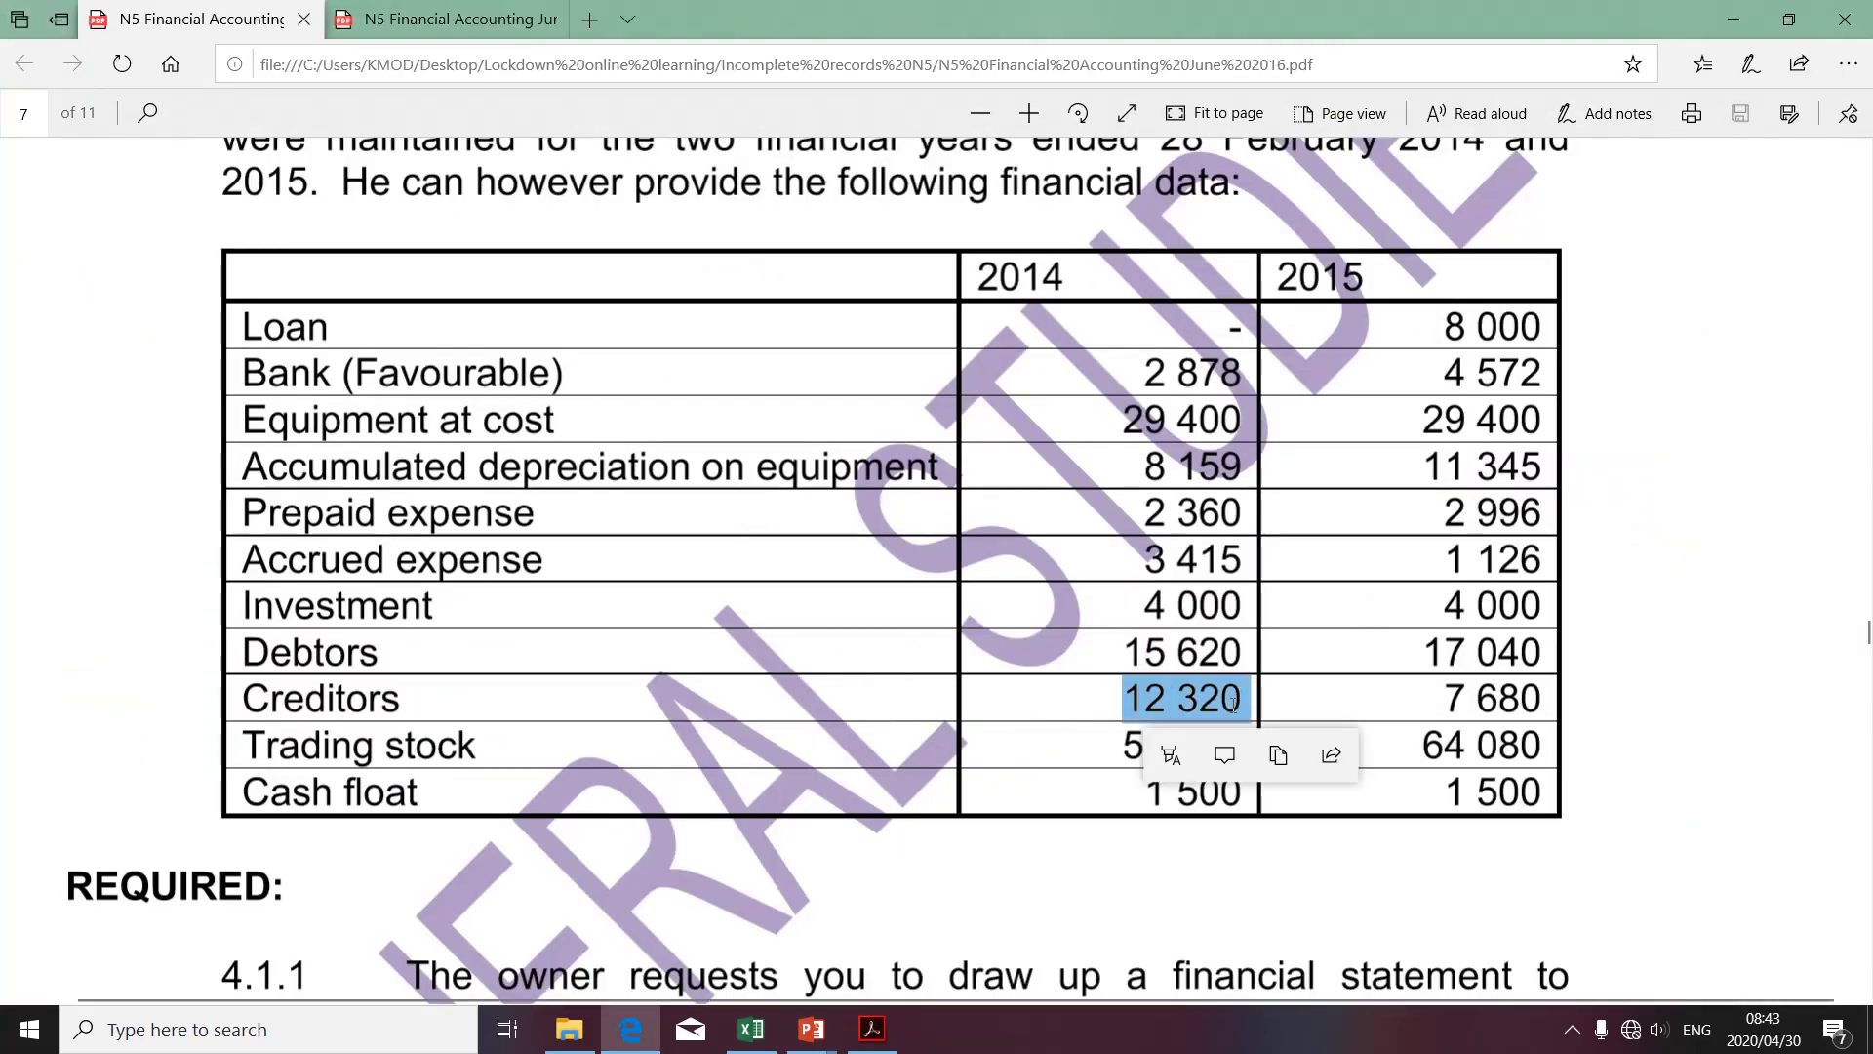
{"action": "key", "text": "alt+Tab"}
{"action": "left_click", "coordinate": [807, 524]}
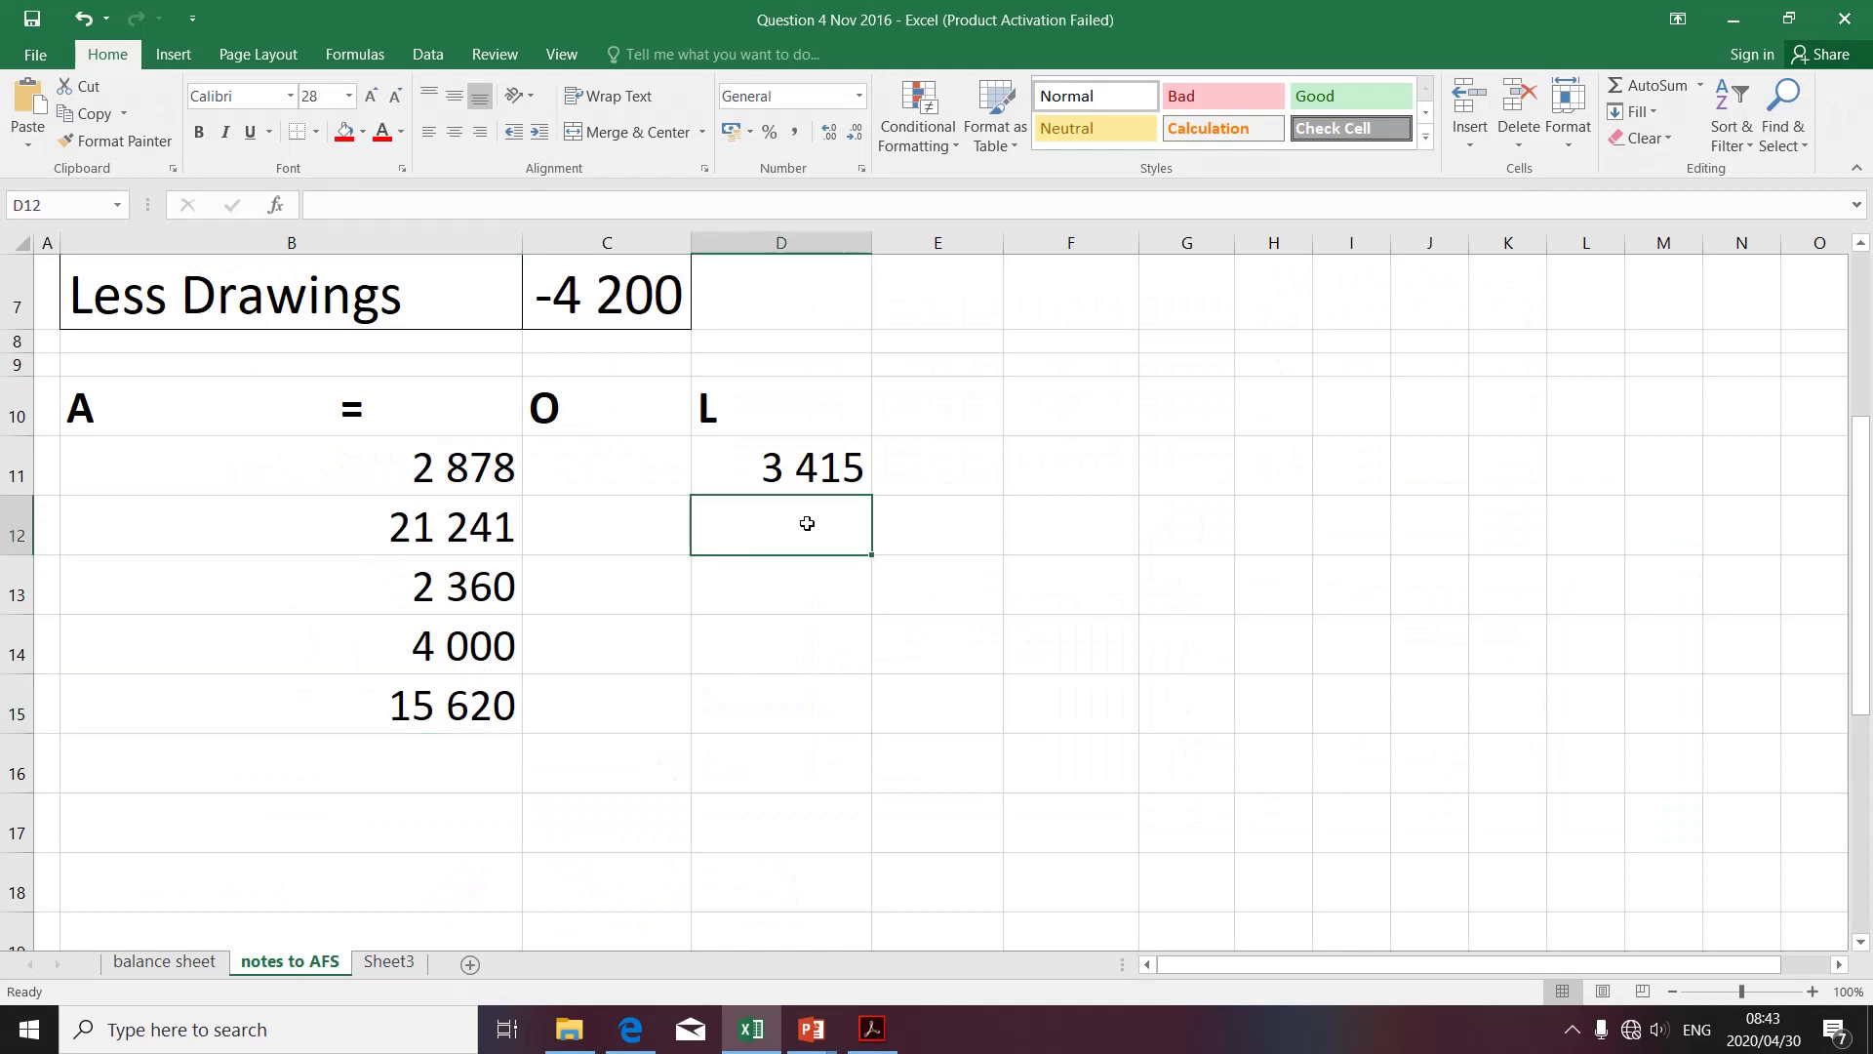
{"action": "key", "text": "ctrl+v"}
Copy the 2014 Trading stock amount, 50 136, from the question paper into cell B16 of the Excel sheet
{"action": "key", "text": "alt+Tab"}
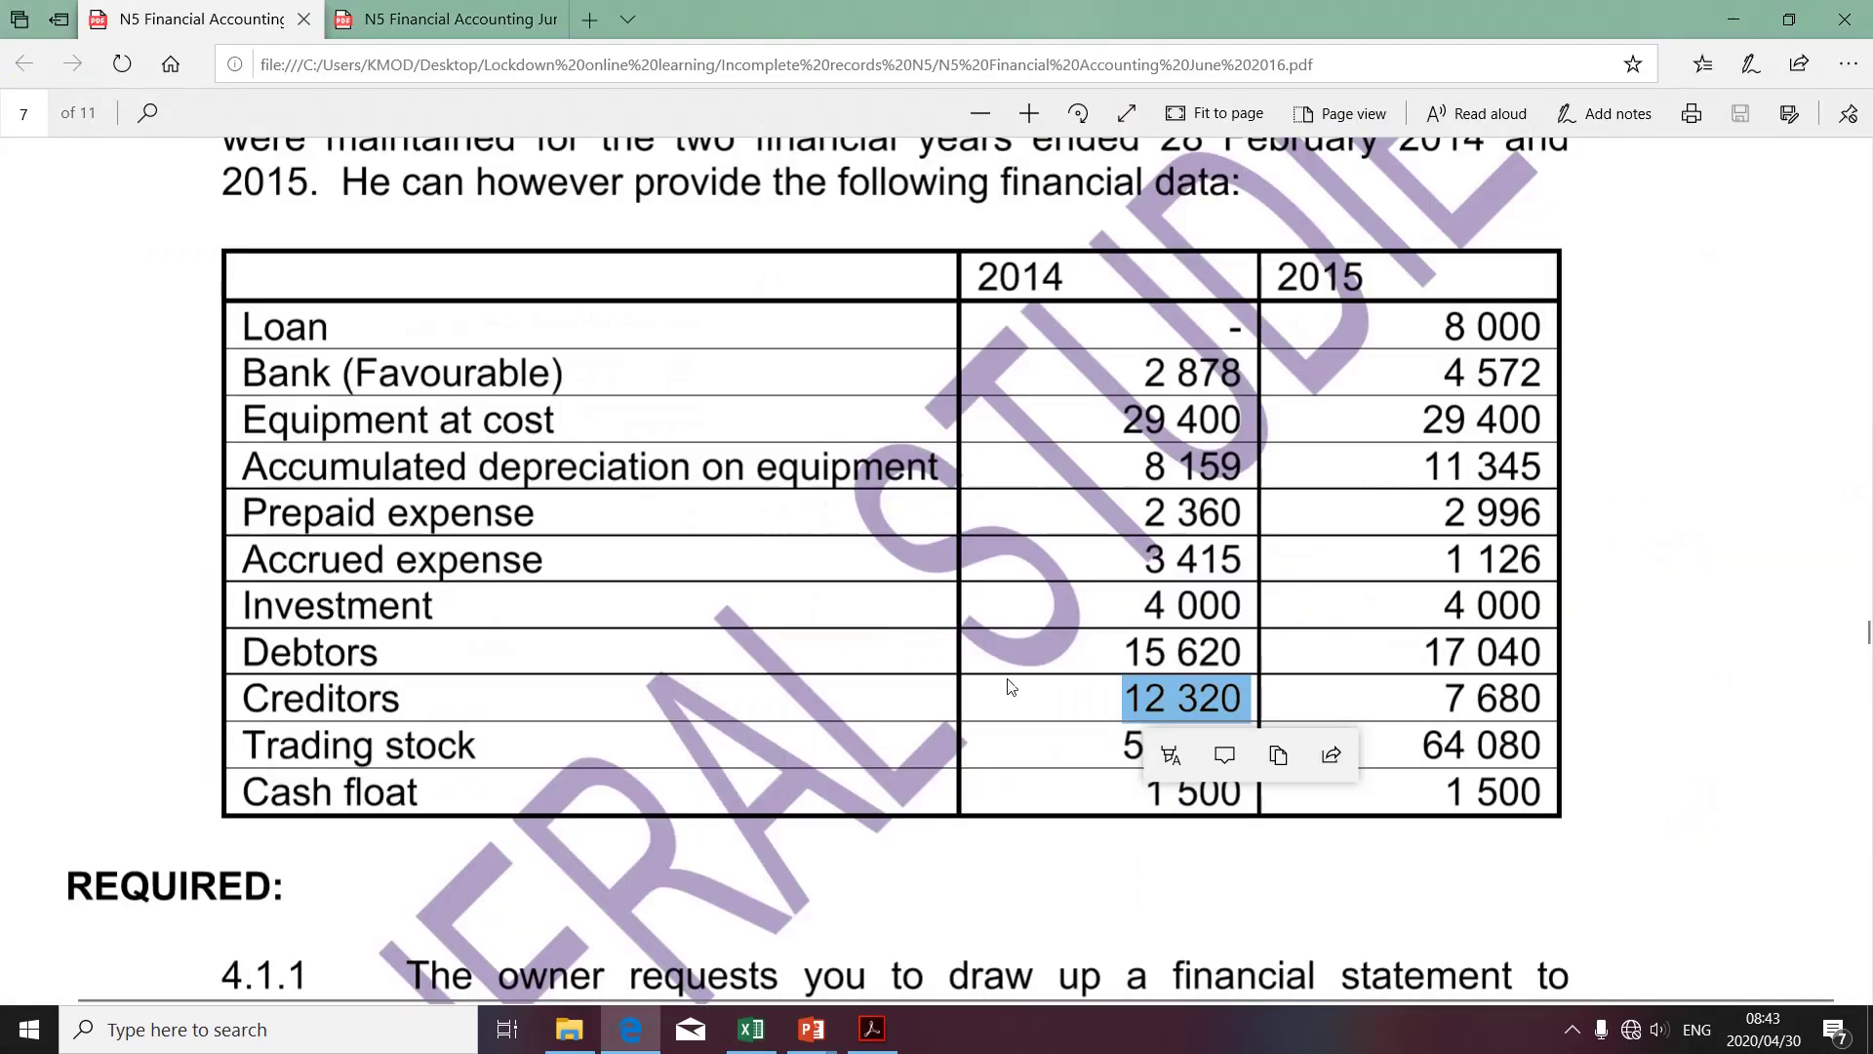
{"action": "left_click_drag", "start_coordinate": [1090, 746], "coordinate": [1217, 743]}
{"action": "key", "text": "ctrl+c"}
{"action": "key", "text": "alt+Tab"}
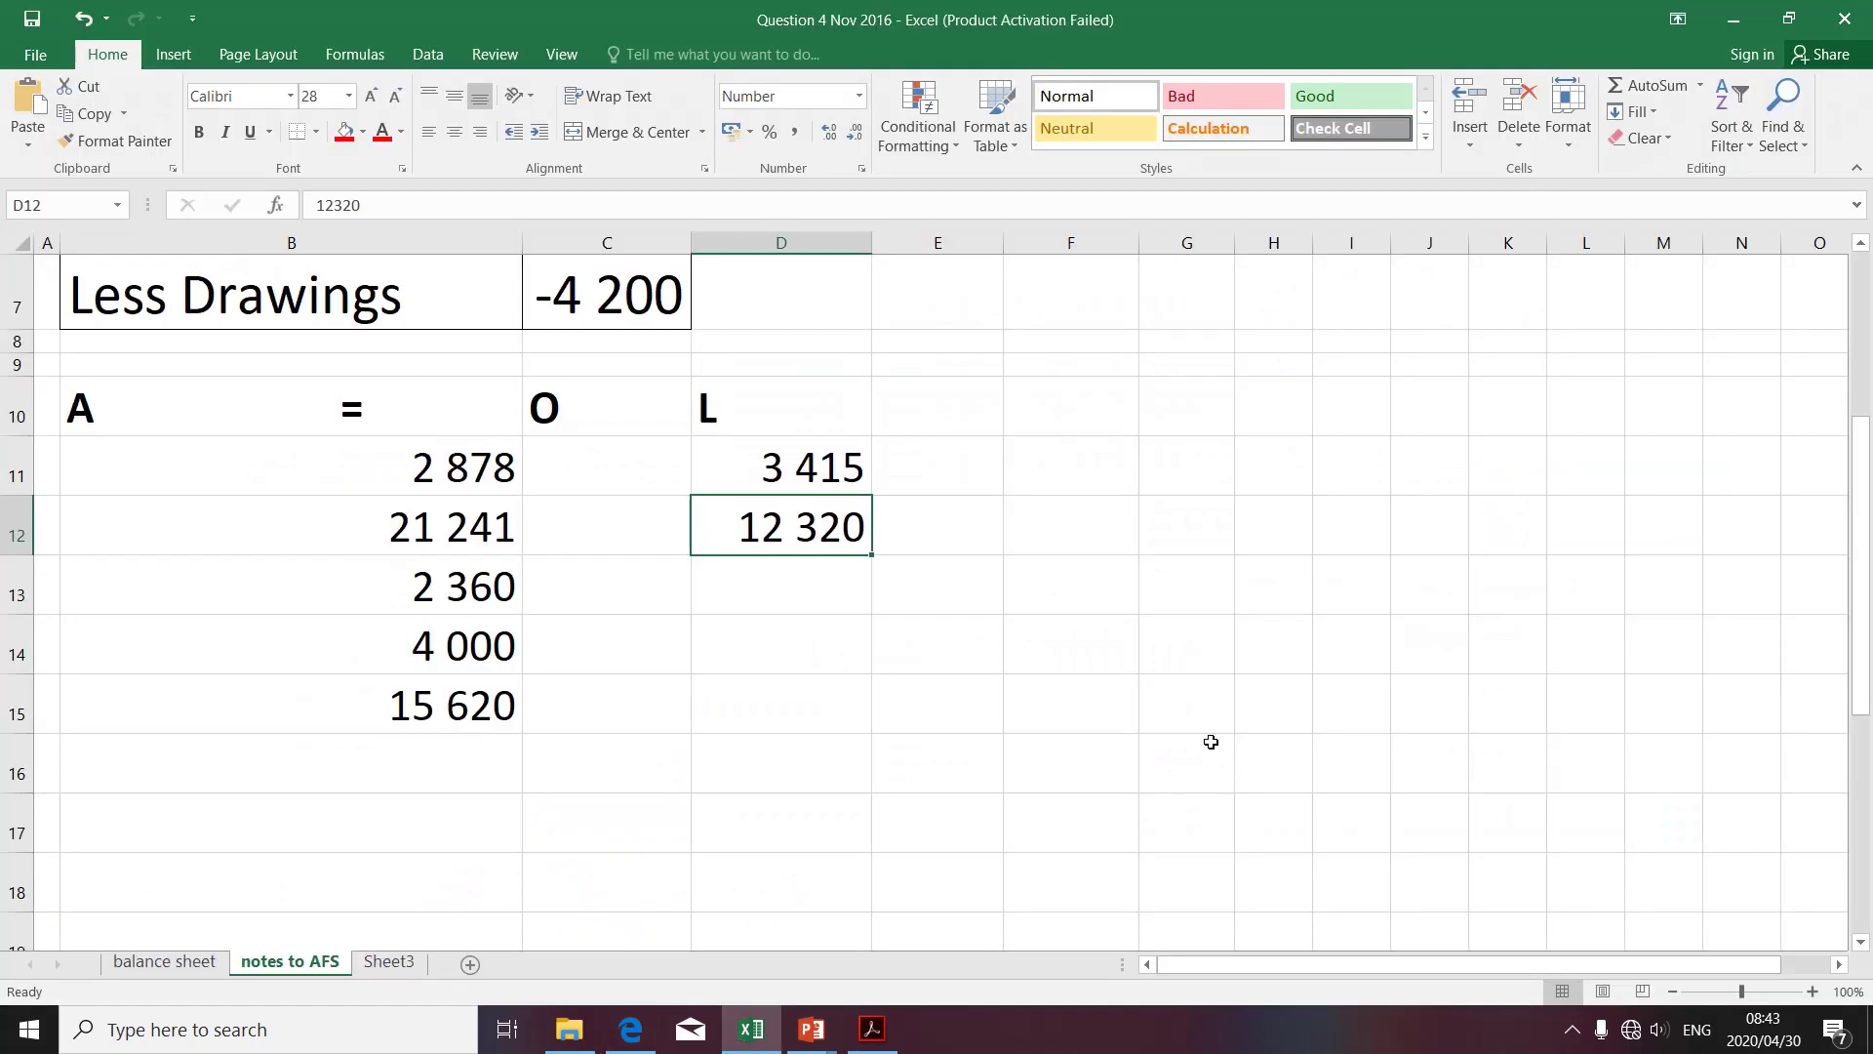
{"action": "left_click", "coordinate": [455, 766]}
{"action": "key", "text": "ctrl+v"}
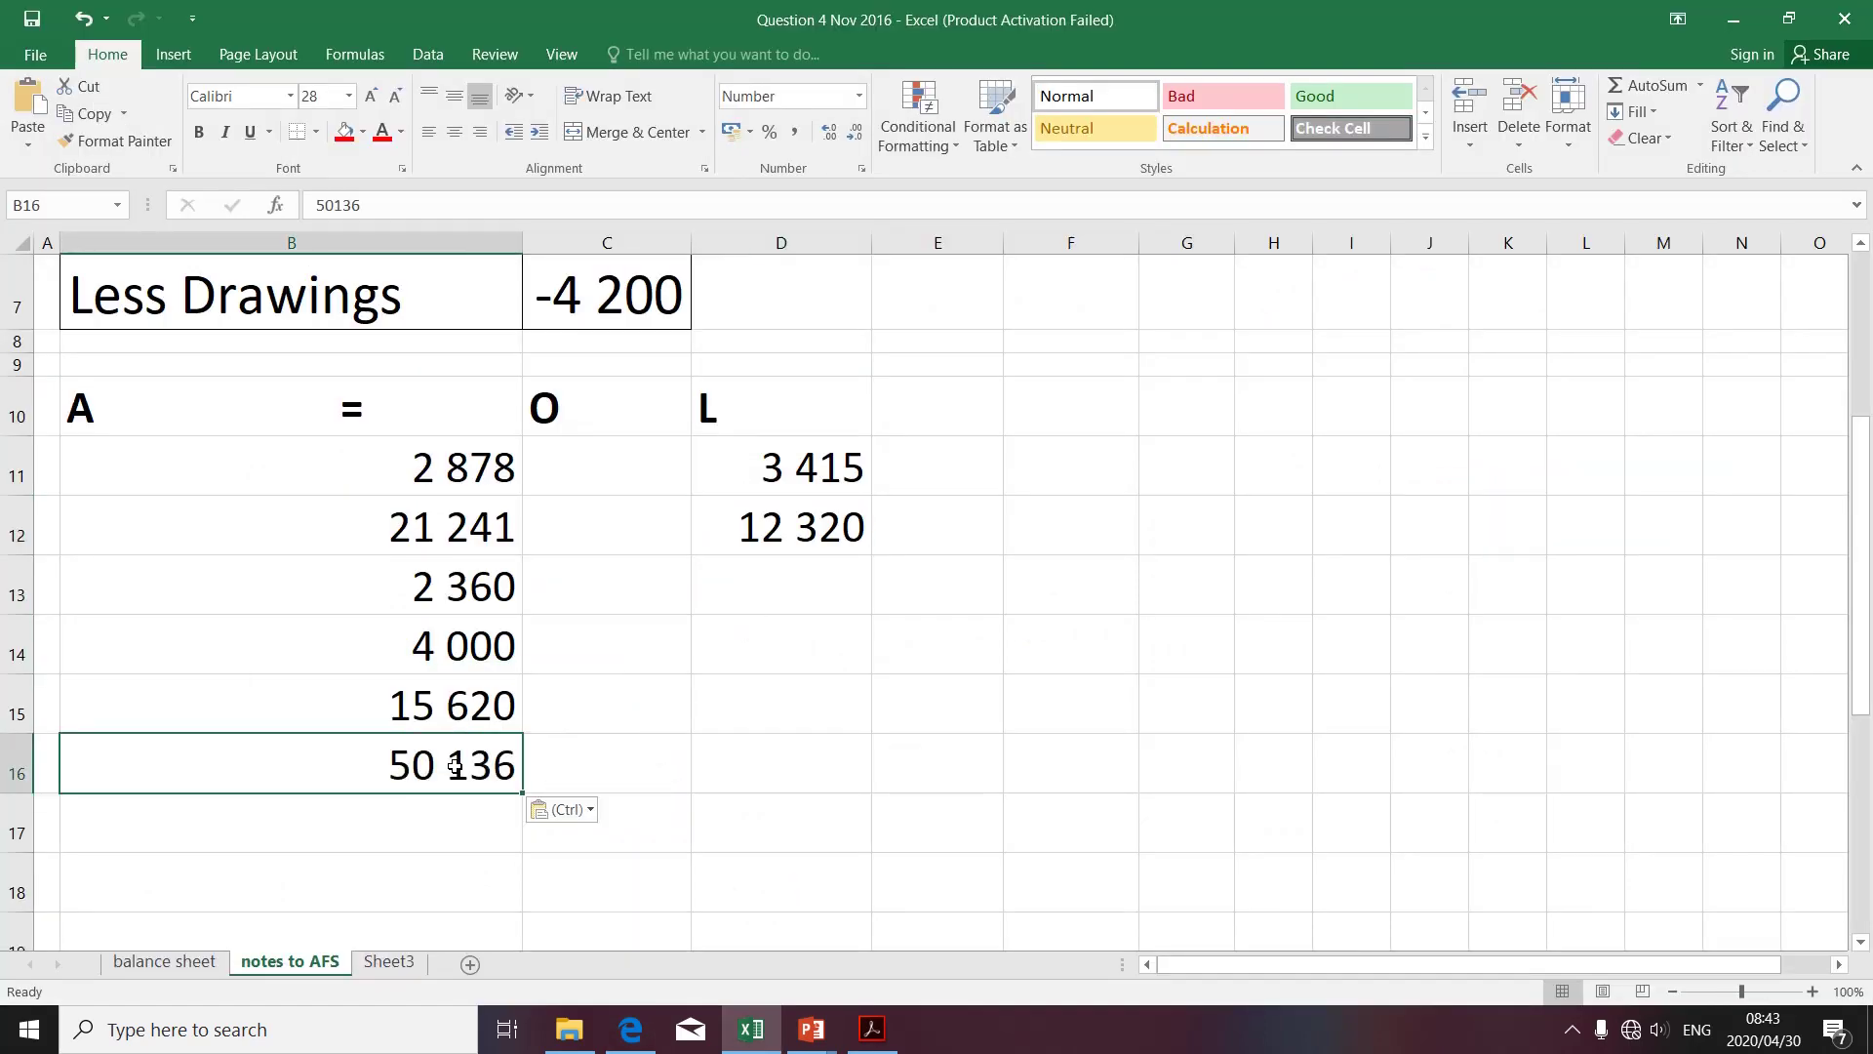
Copy the 2014 Cash float amount, 1 500, from the question paper into cell B17 of the Excel sheet
{"action": "key", "text": "alt+Tab"}
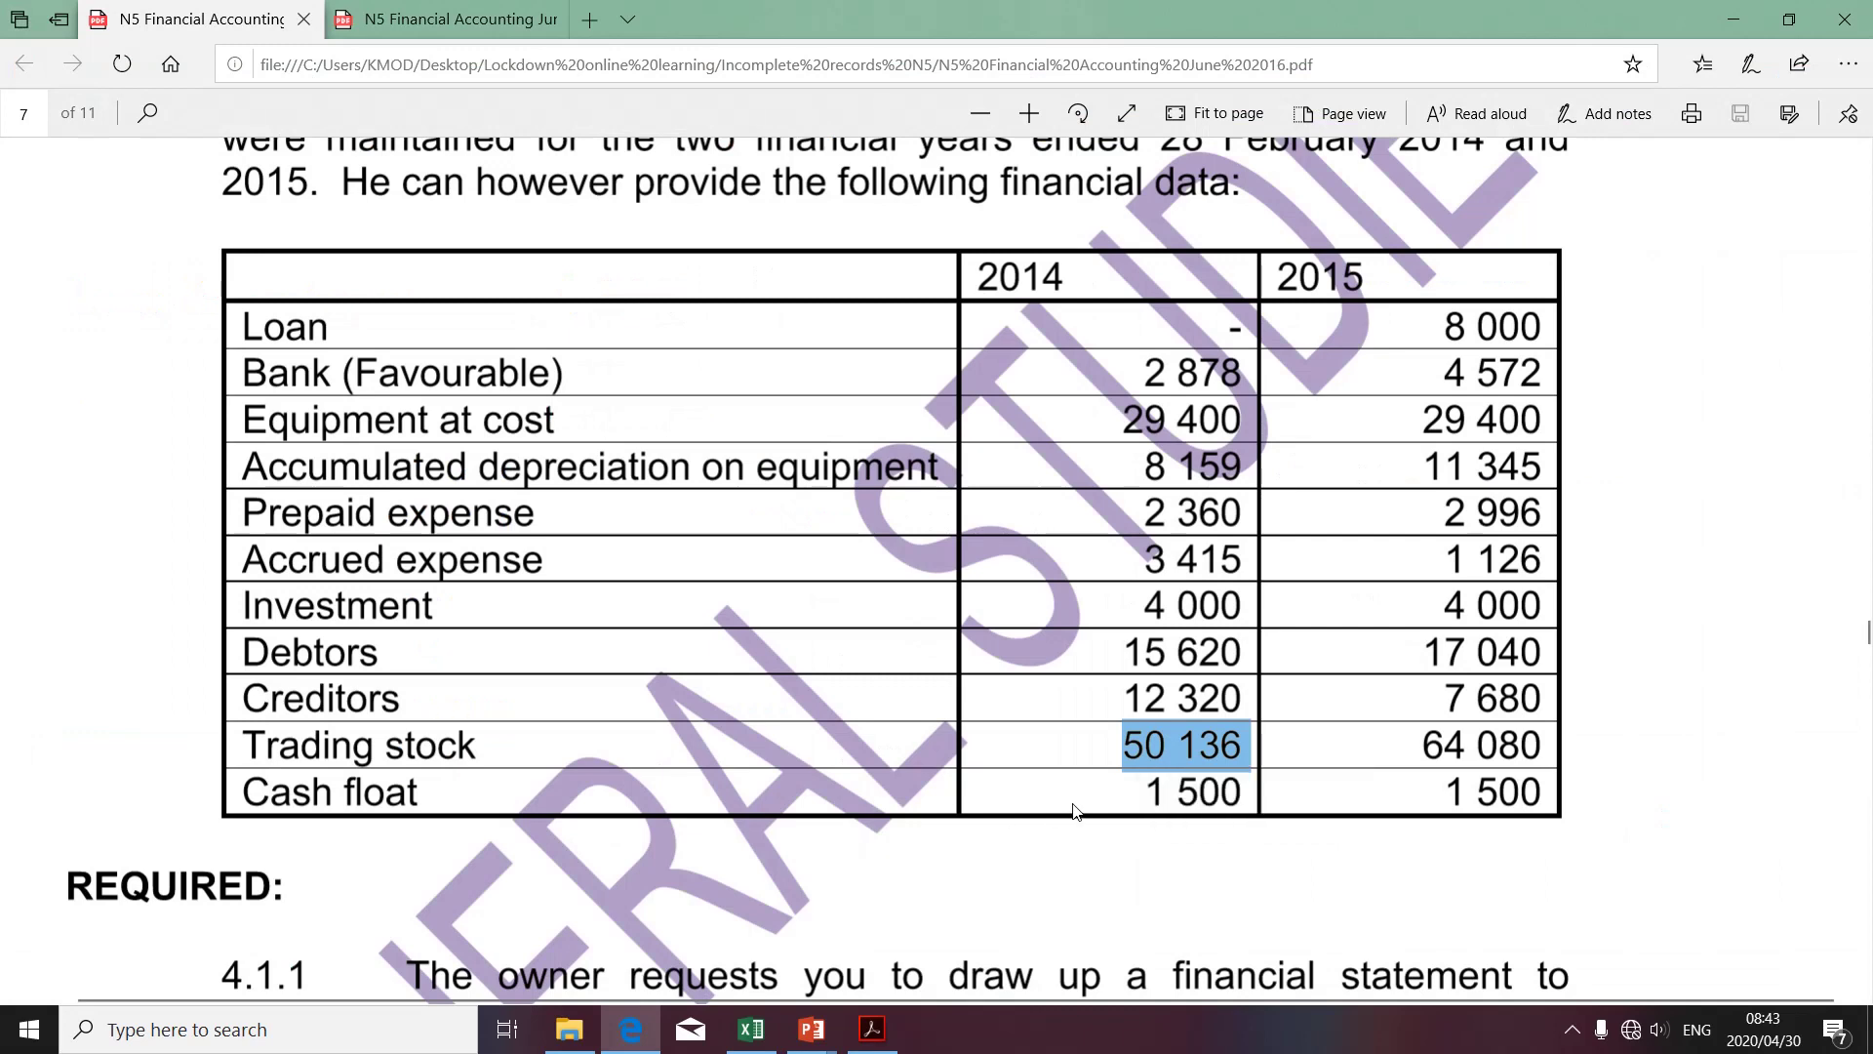
{"action": "left_click_drag", "start_coordinate": [1134, 784], "coordinate": [1226, 780]}
{"action": "key", "text": "ctrl+c"}
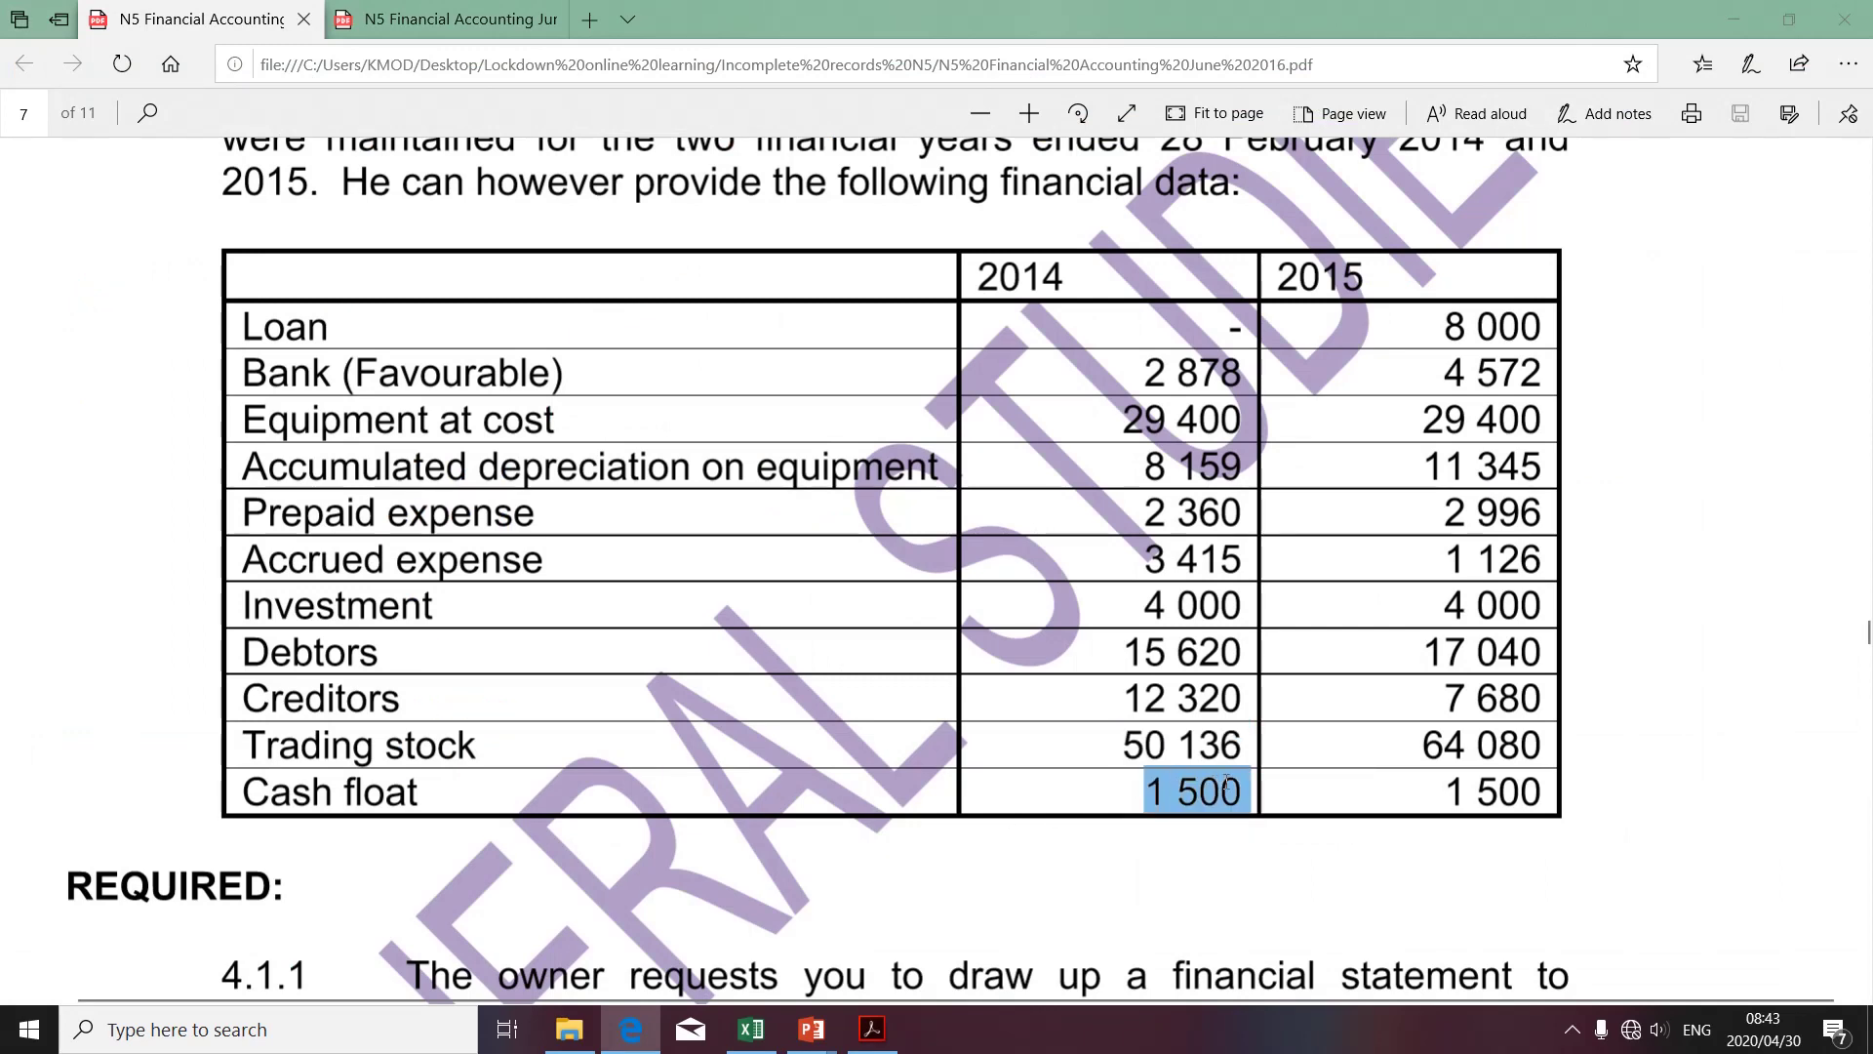
{"action": "key", "text": "alt+Tab"}
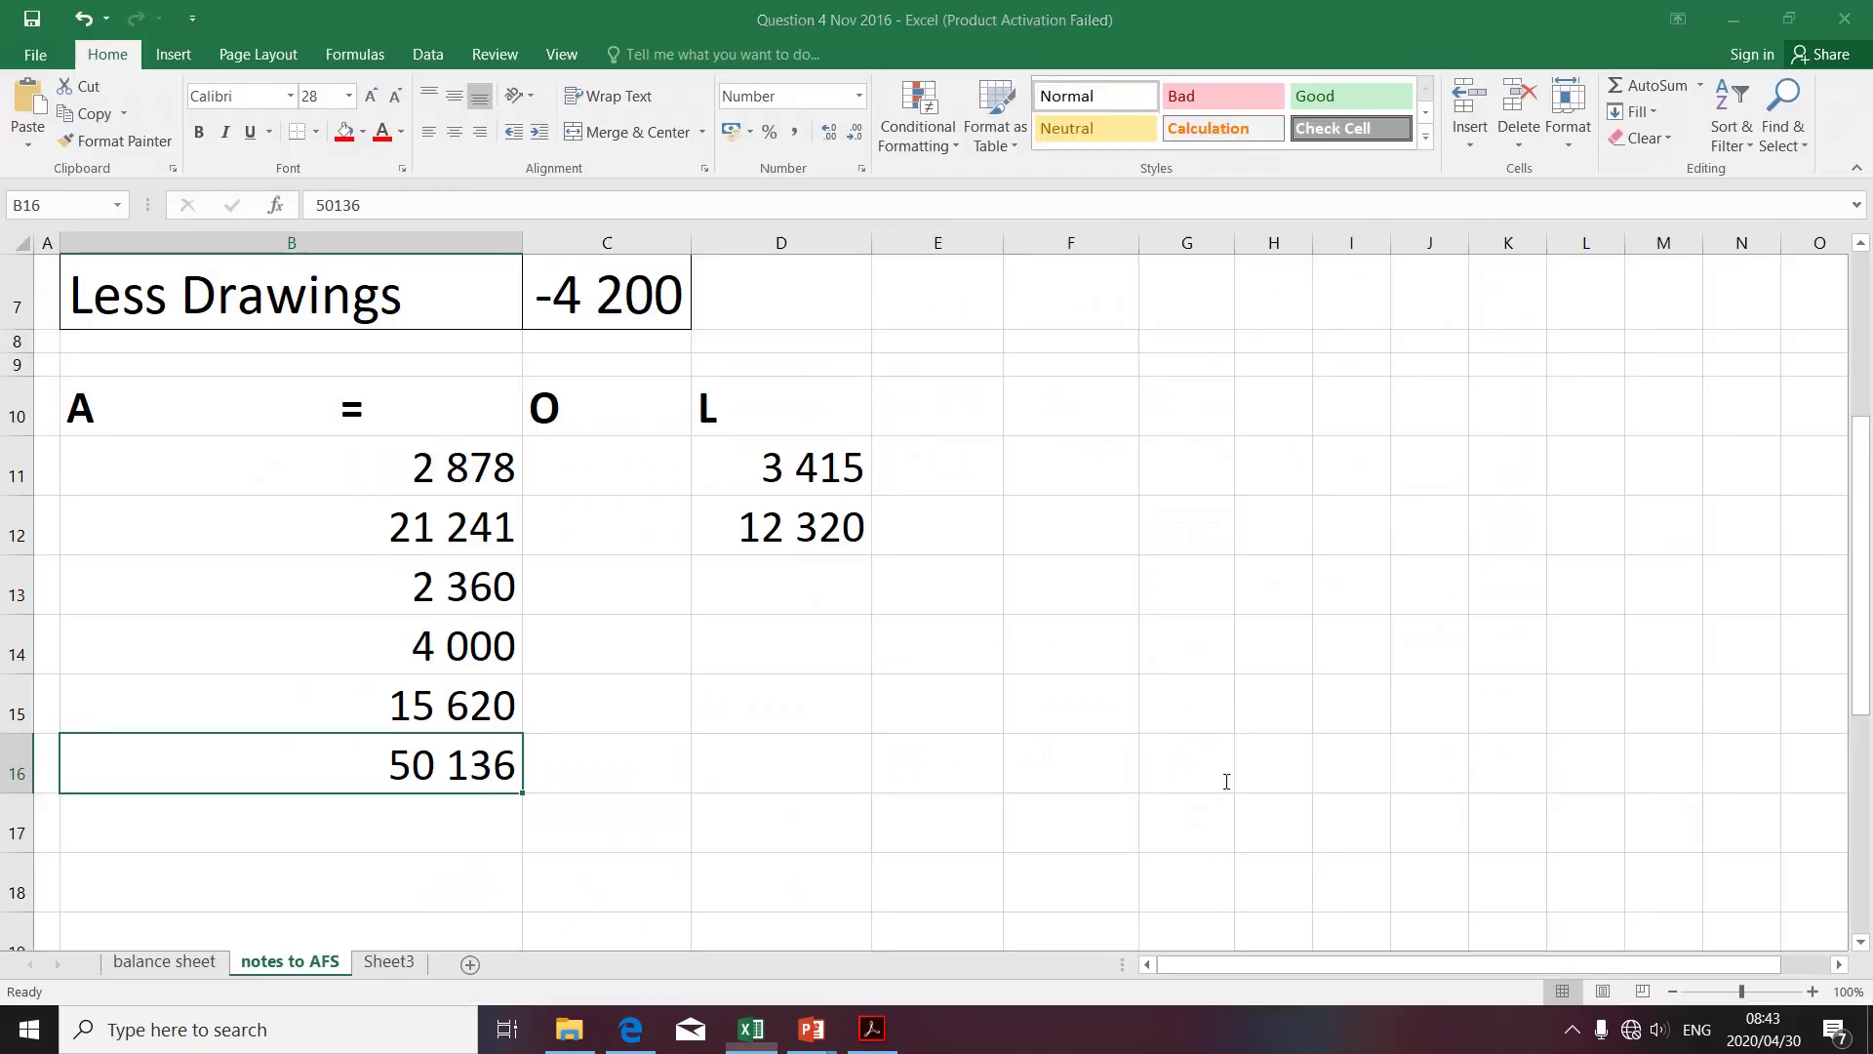
{"action": "left_click", "coordinate": [503, 819]}
{"action": "key", "text": "ctrl+v"}
Format cells B18:E18 as a totals row with a thick top border and a double bottom border
{"action": "scroll", "coordinate": [503, 820], "scroll_direction": "down", "scroll_amount": 2}
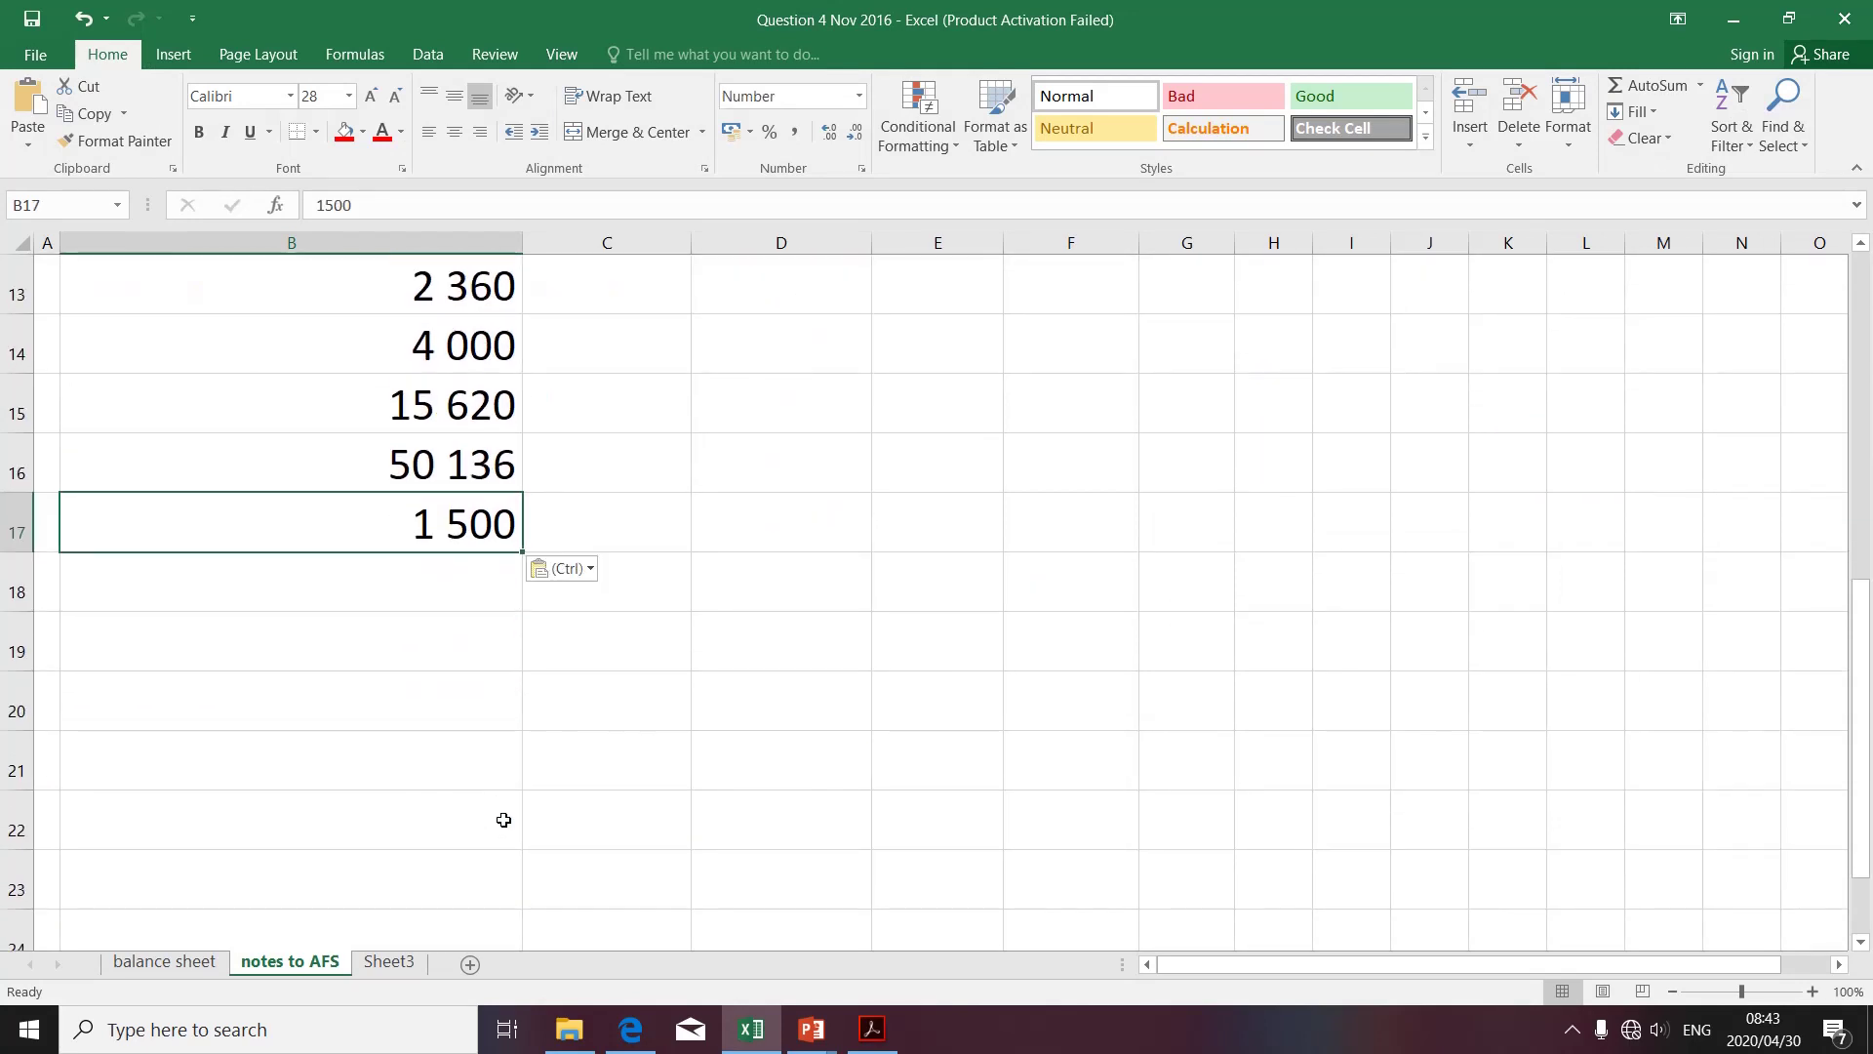
{"action": "scroll", "coordinate": [504, 819], "scroll_direction": "up", "scroll_amount": 1}
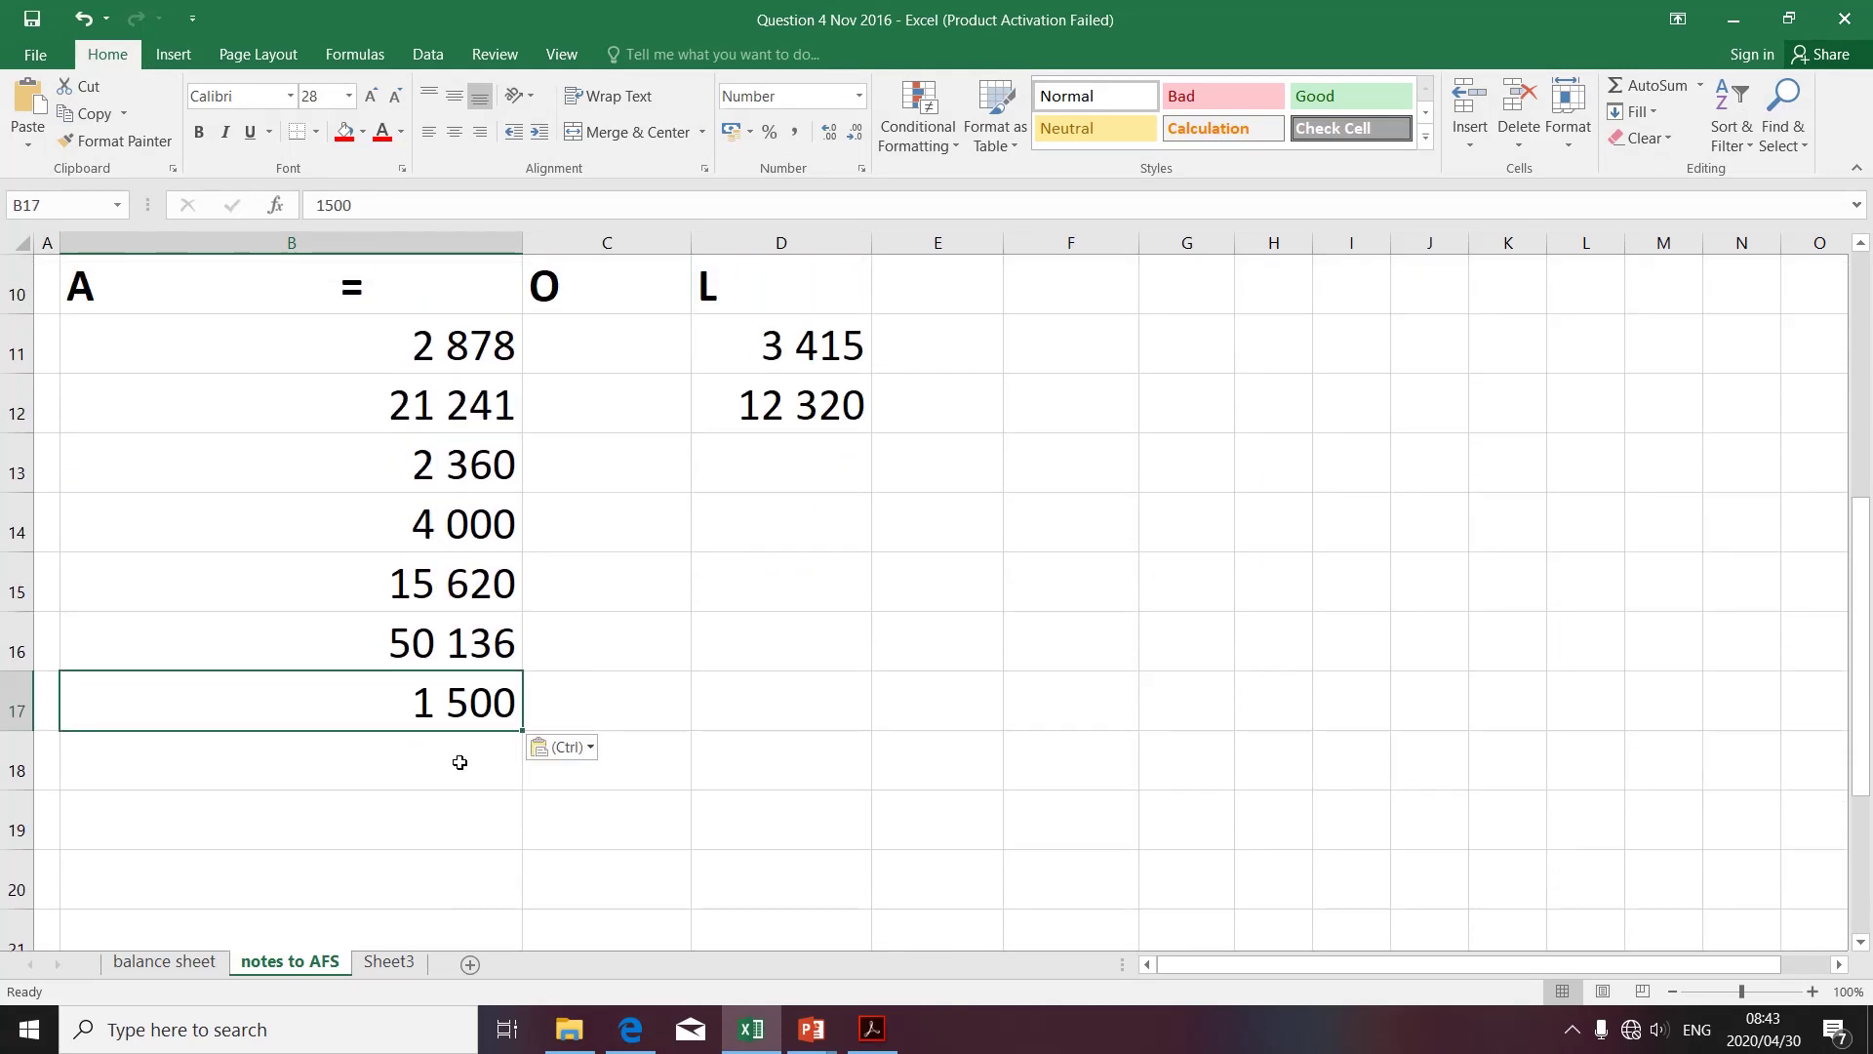
{"action": "scroll", "coordinate": [459, 761], "scroll_direction": "down", "scroll_amount": 1}
{"action": "key", "text": "alt+Tab"}
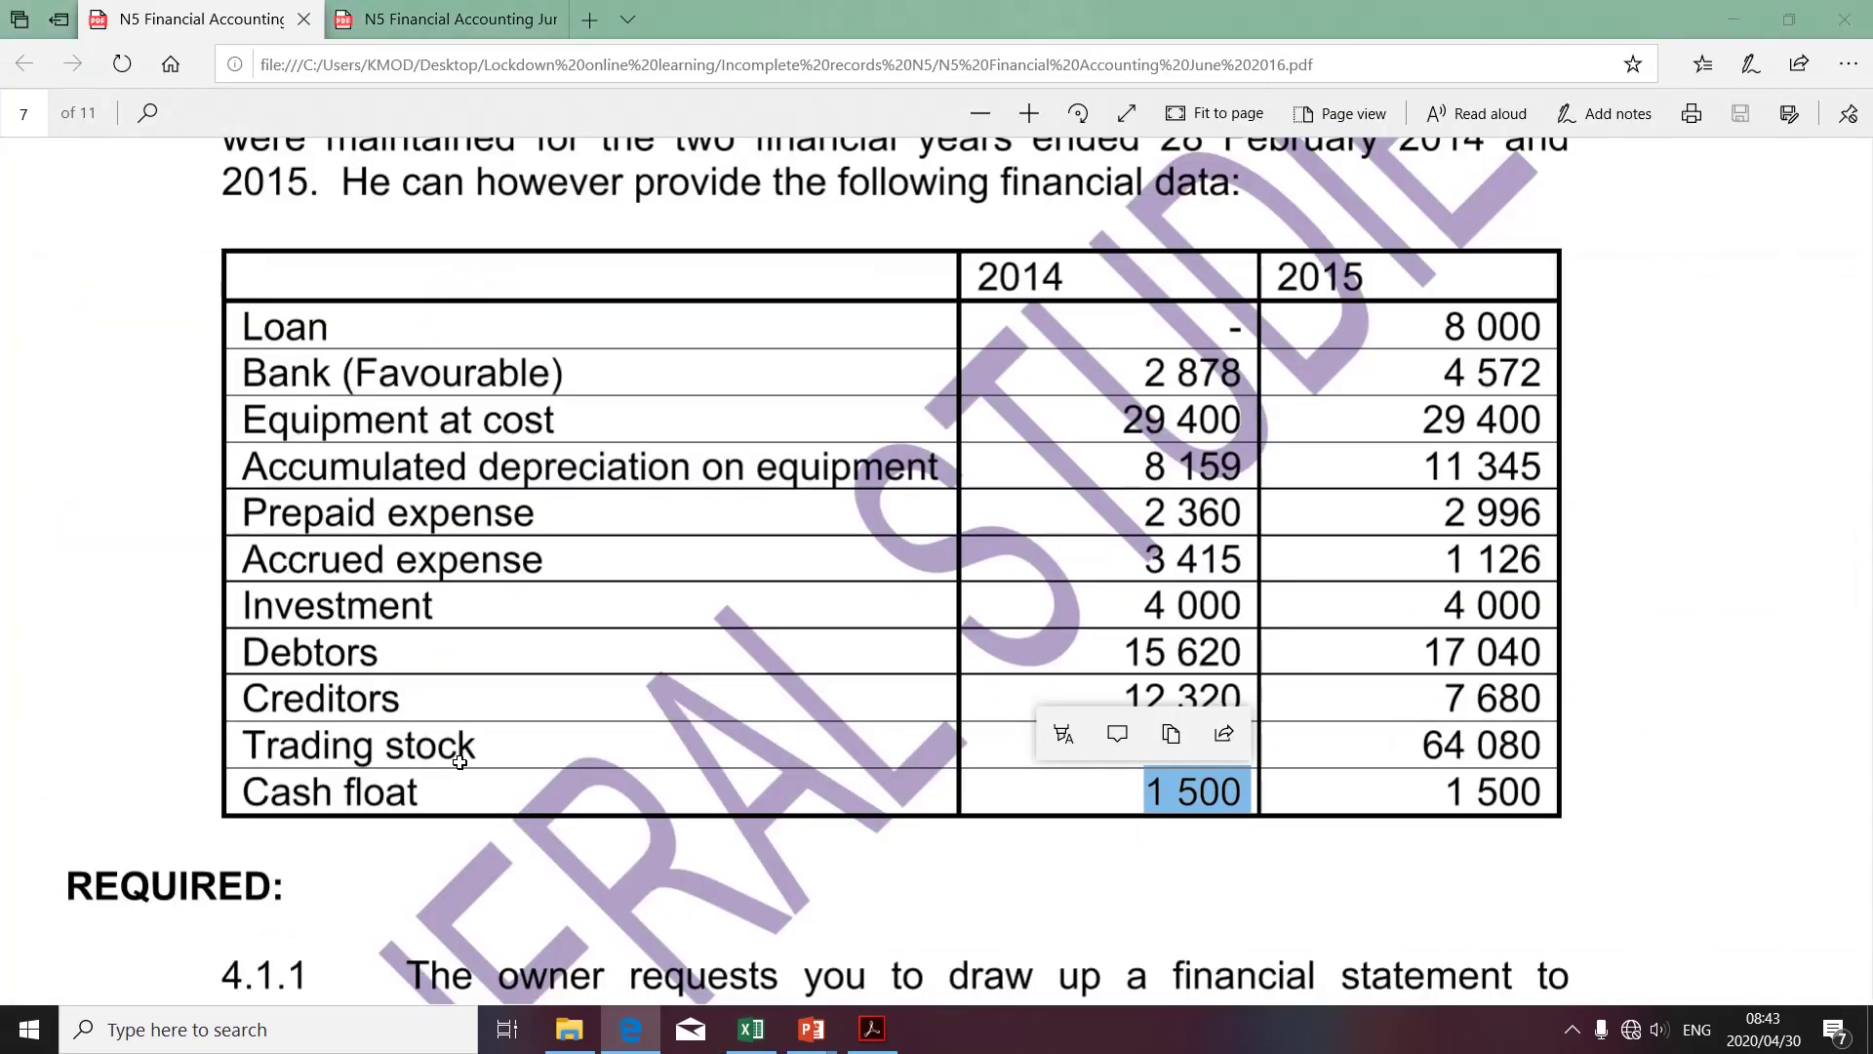
{"action": "key", "text": "alt+Tab"}
{"action": "left_click_drag", "start_coordinate": [448, 582], "coordinate": [943, 595]}
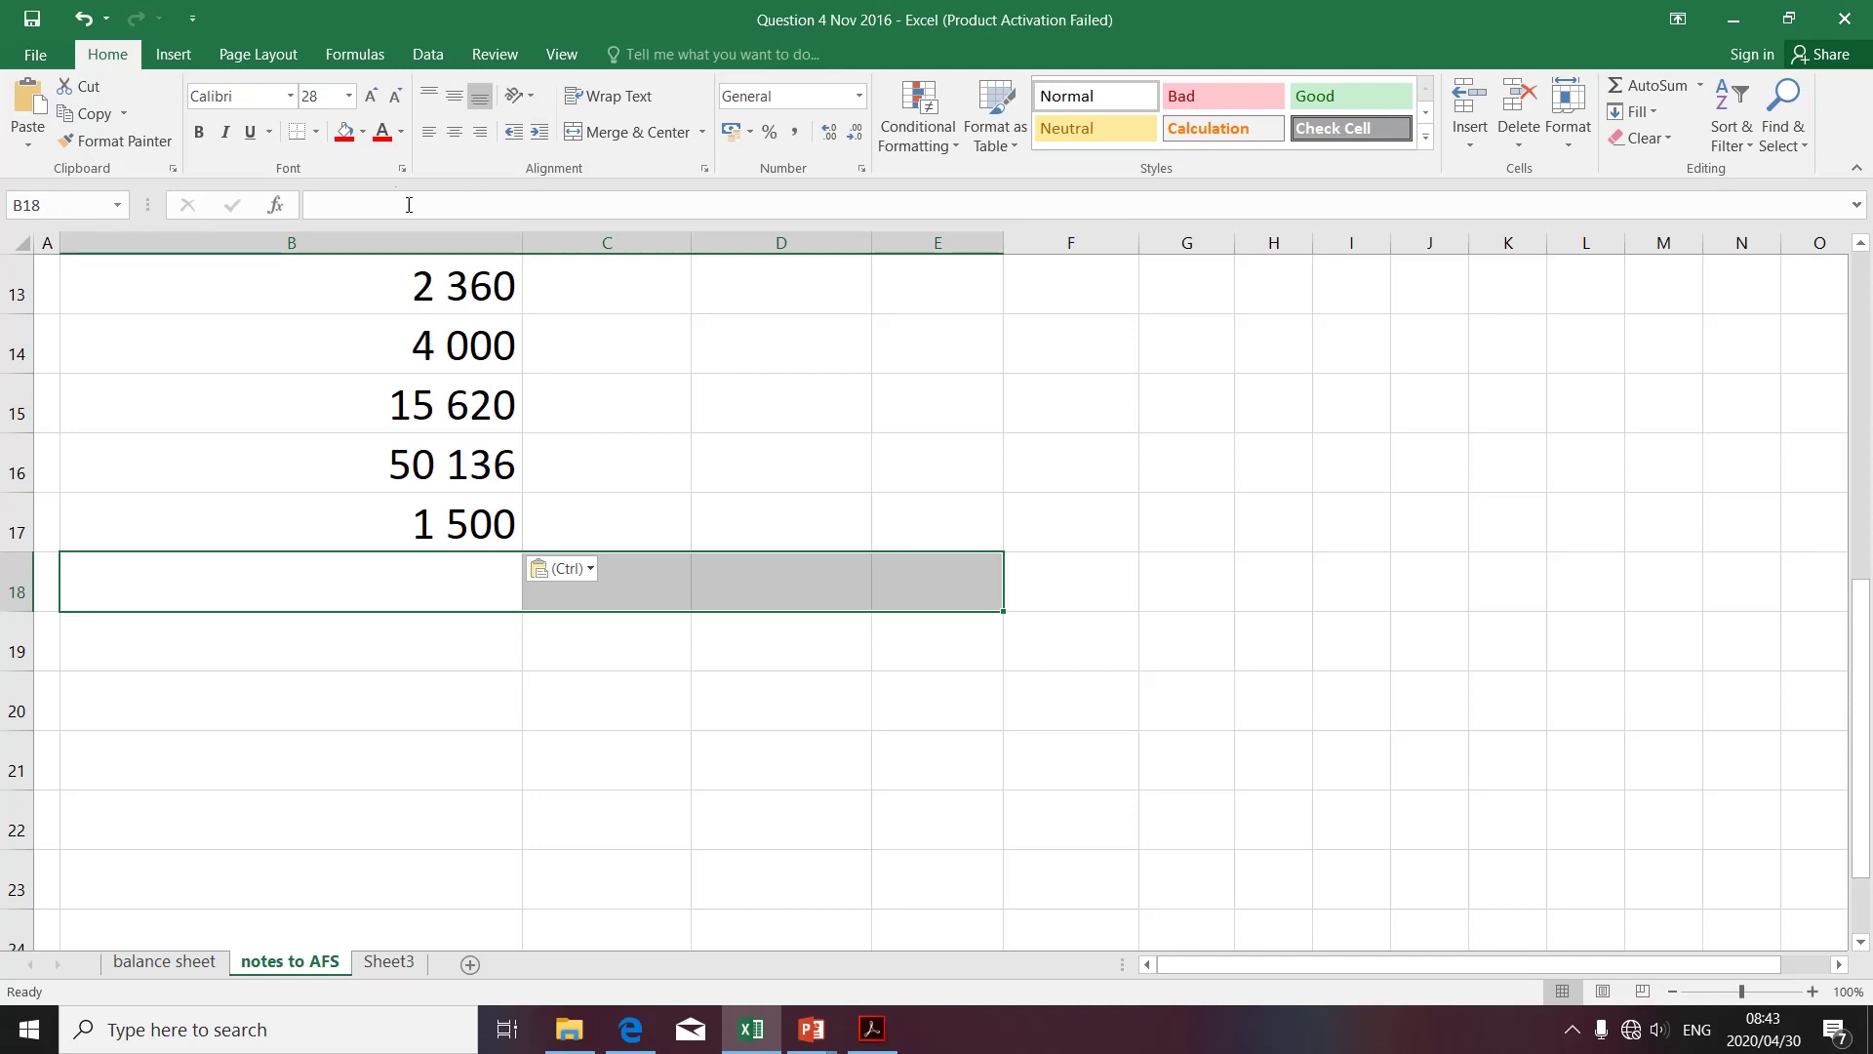
{"action": "left_click", "coordinate": [317, 135]}
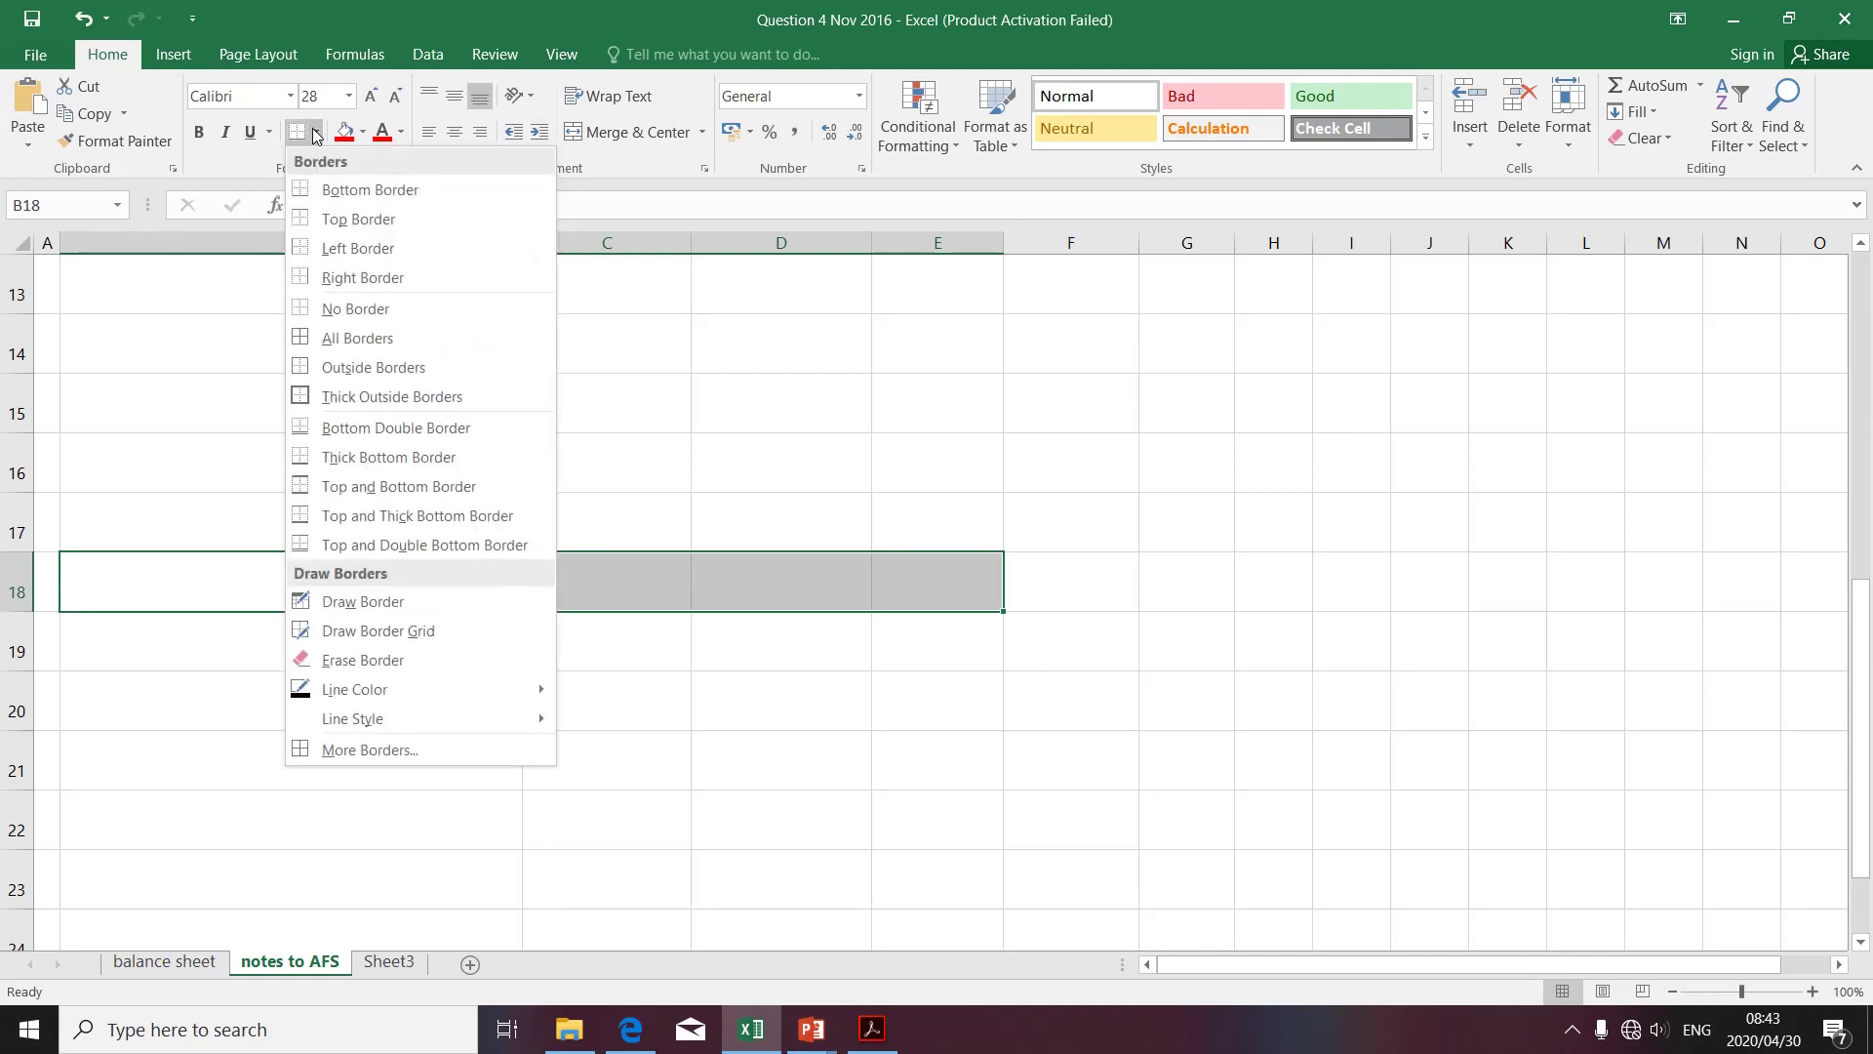
{"action": "left_click", "coordinate": [372, 751]}
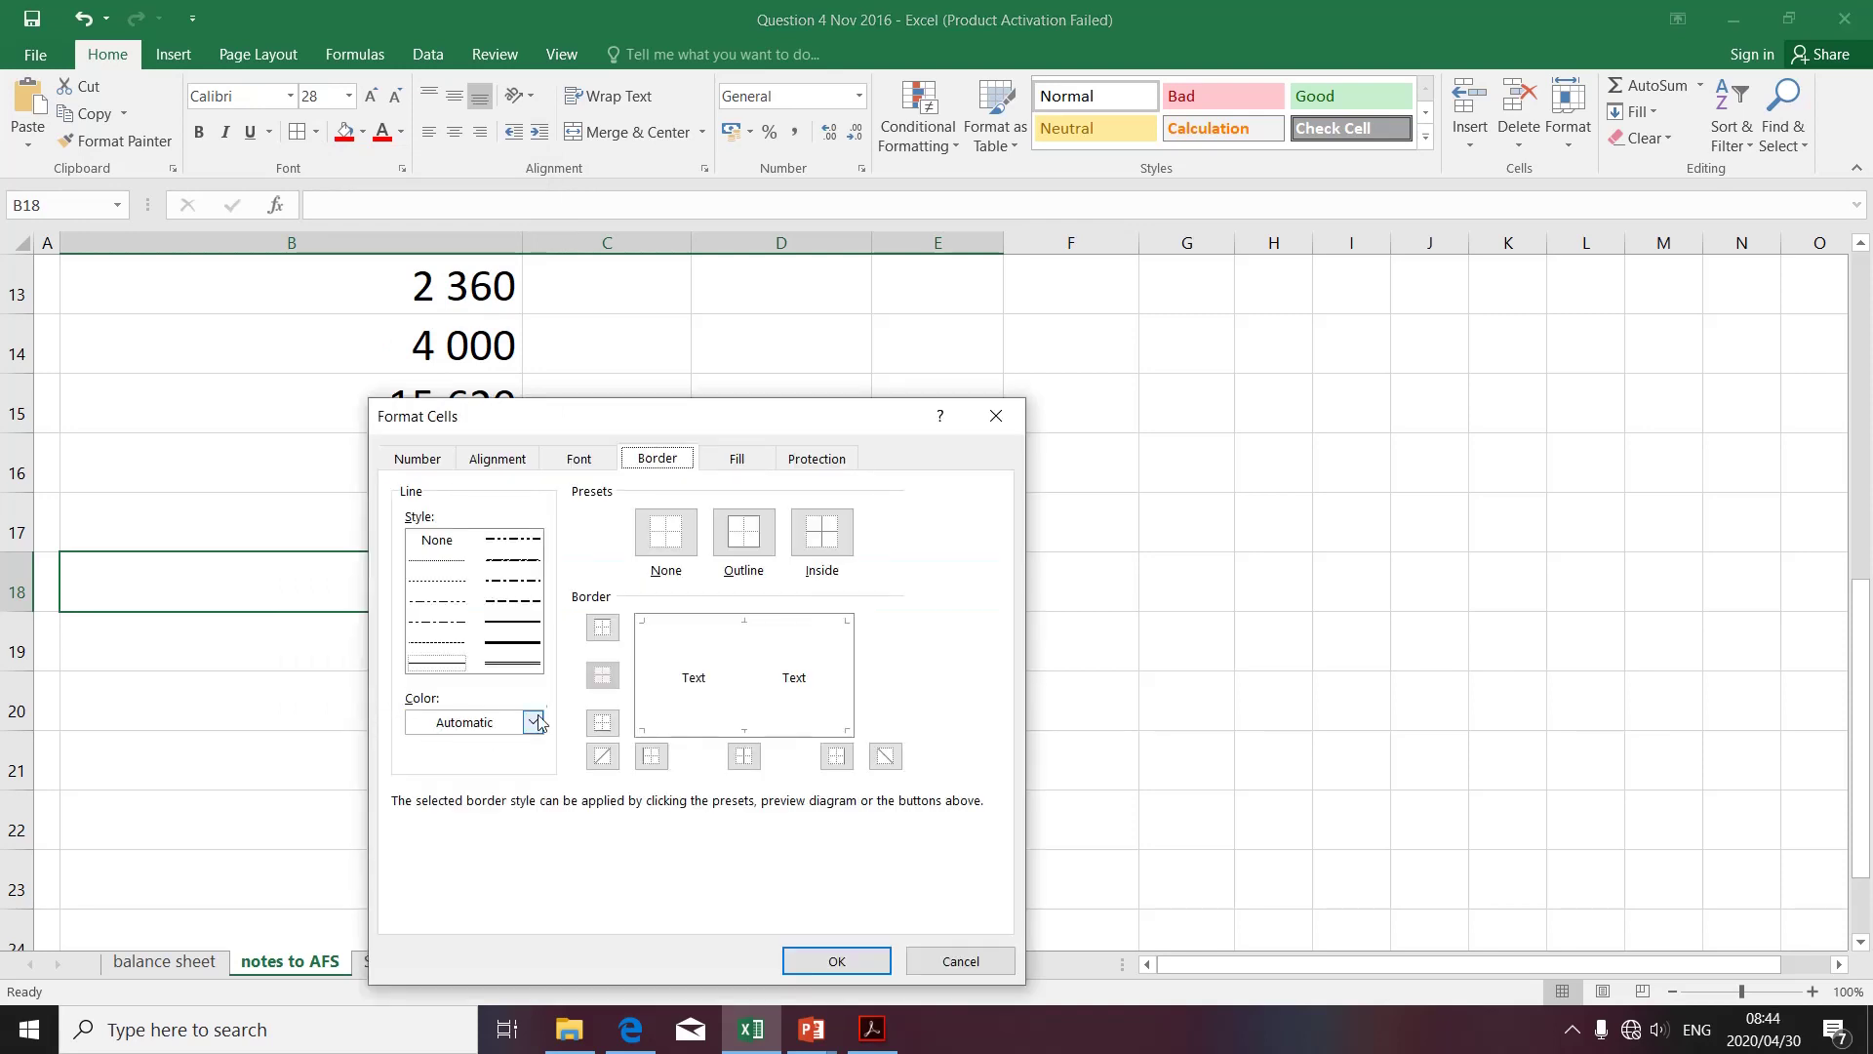
{"action": "left_click", "coordinate": [533, 649]}
{"action": "left_click", "coordinate": [720, 630]}
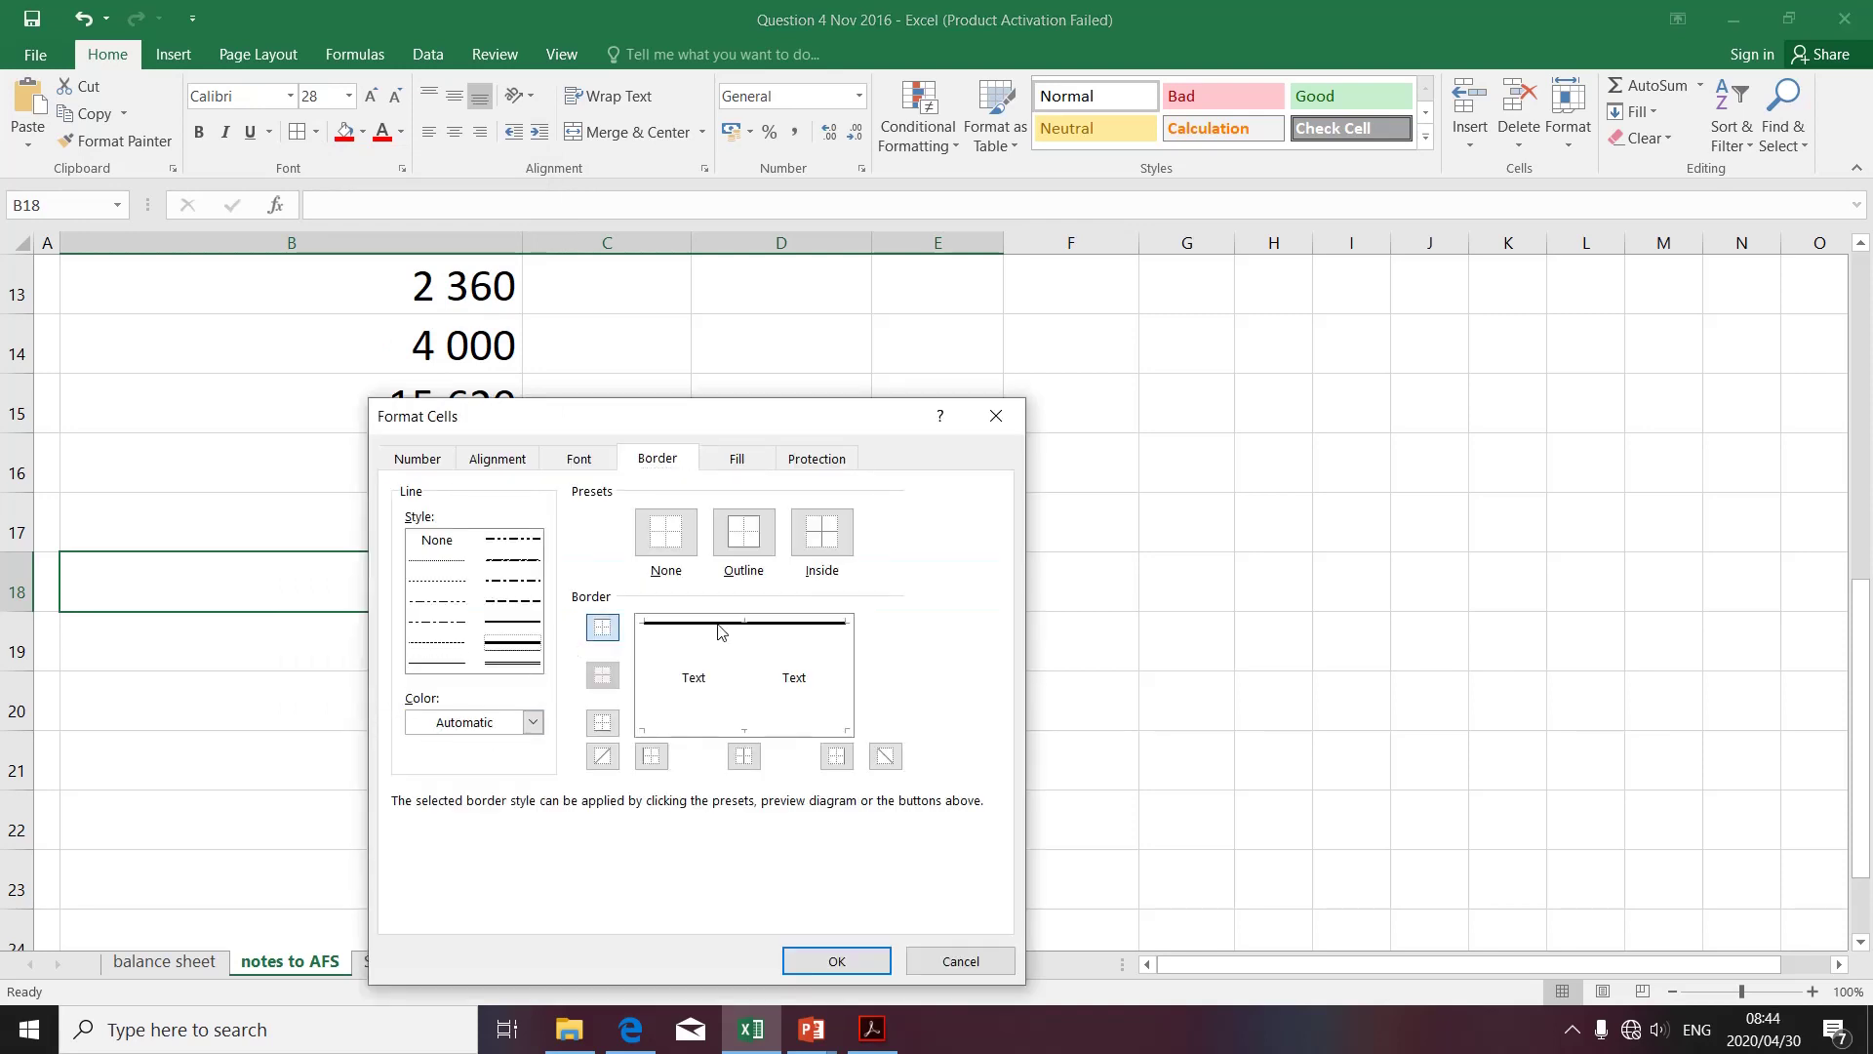
{"action": "left_click", "coordinate": [497, 665]}
{"action": "left_click", "coordinate": [713, 734]}
{"action": "left_click", "coordinate": [836, 960]}
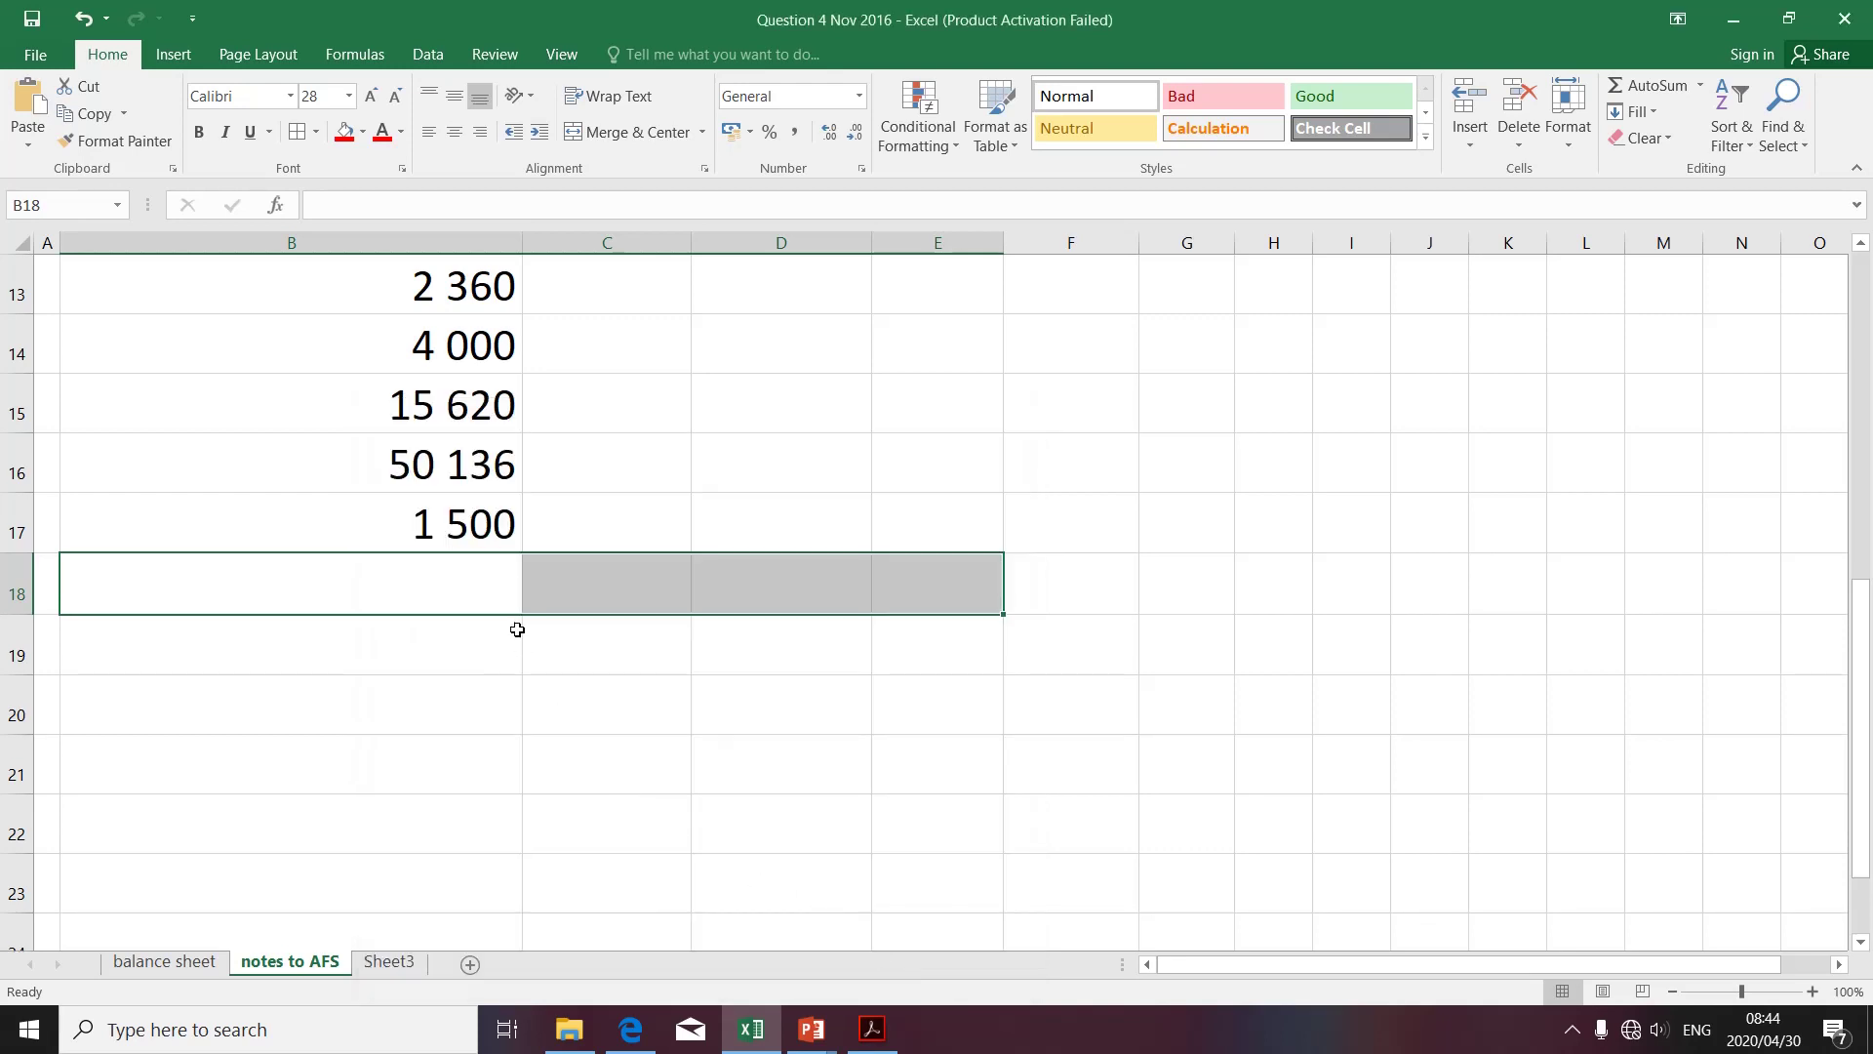
Total rows 11 to 17 of columns B to E in row 18 with AutoSum
{"action": "left_click", "coordinate": [503, 593]}
{"action": "left_click_drag", "start_coordinate": [355, 573], "coordinate": [890, 585]}
{"action": "left_click", "coordinate": [1649, 86]}
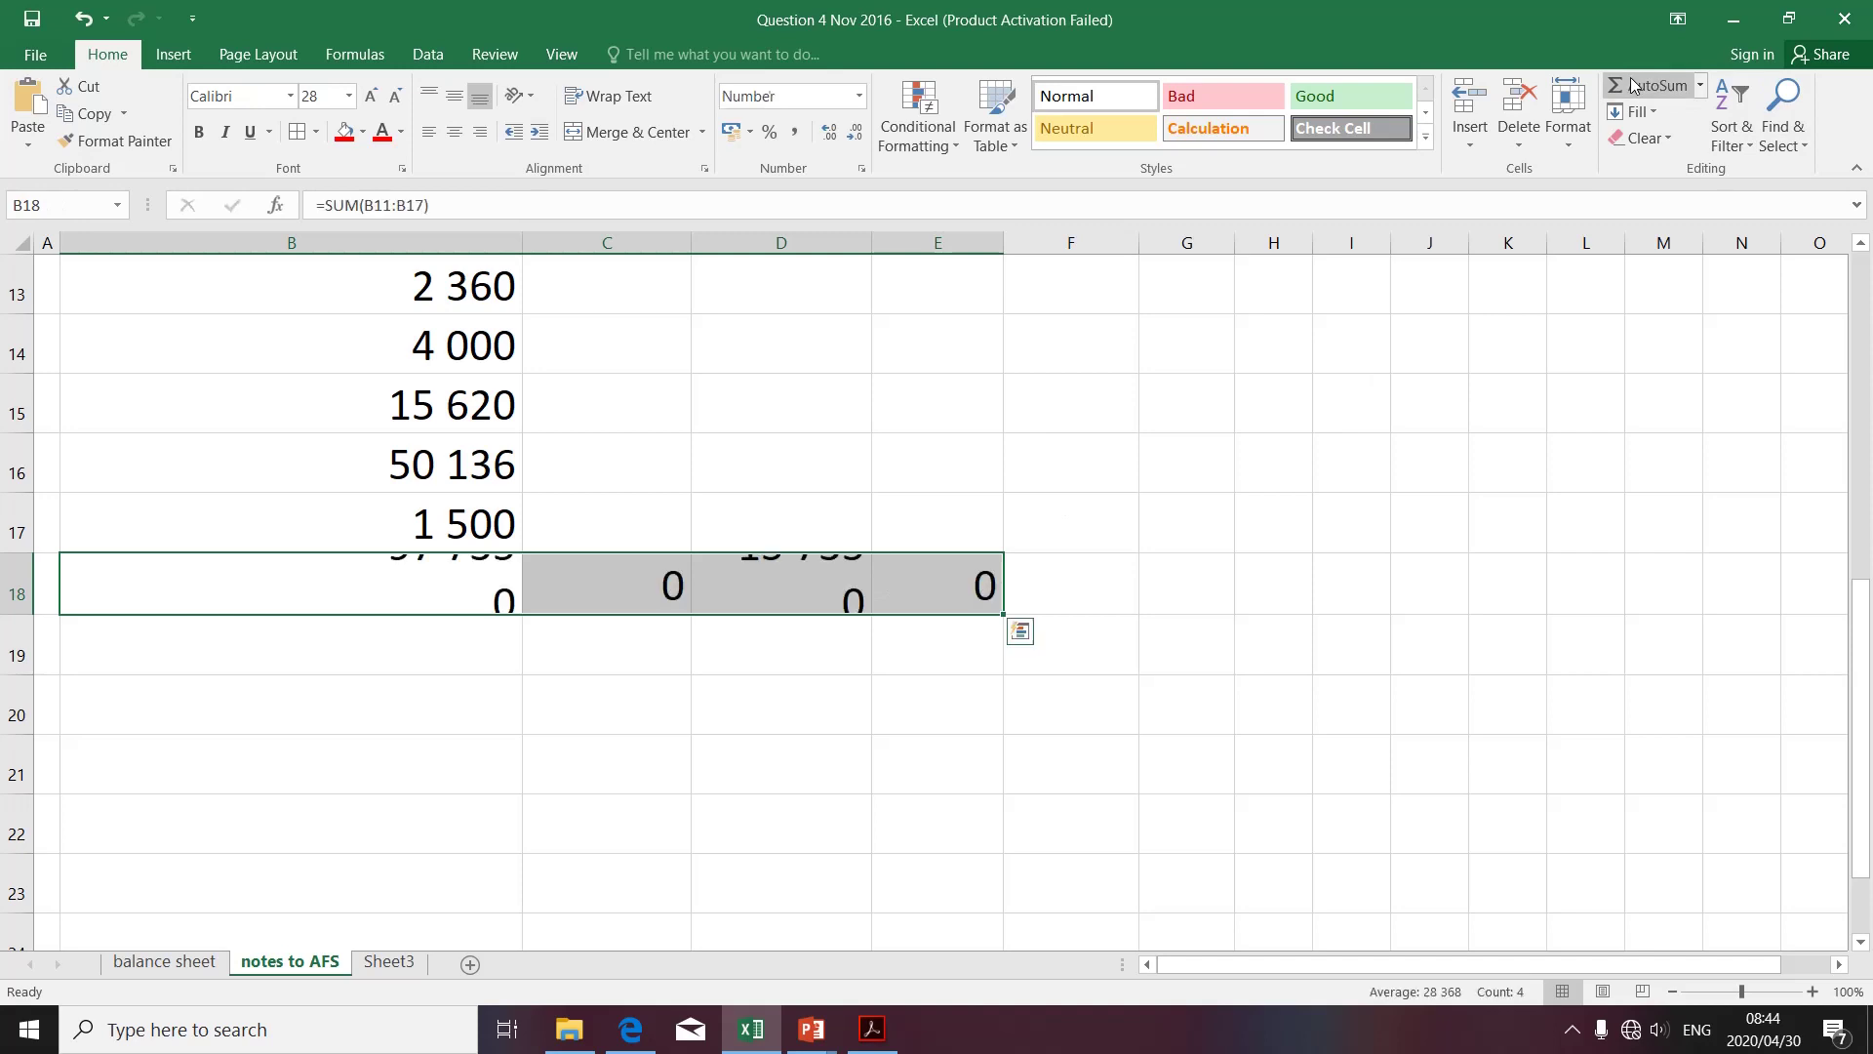
{"action": "scroll", "coordinate": [874, 446], "scroll_direction": "up", "scroll_amount": 2}
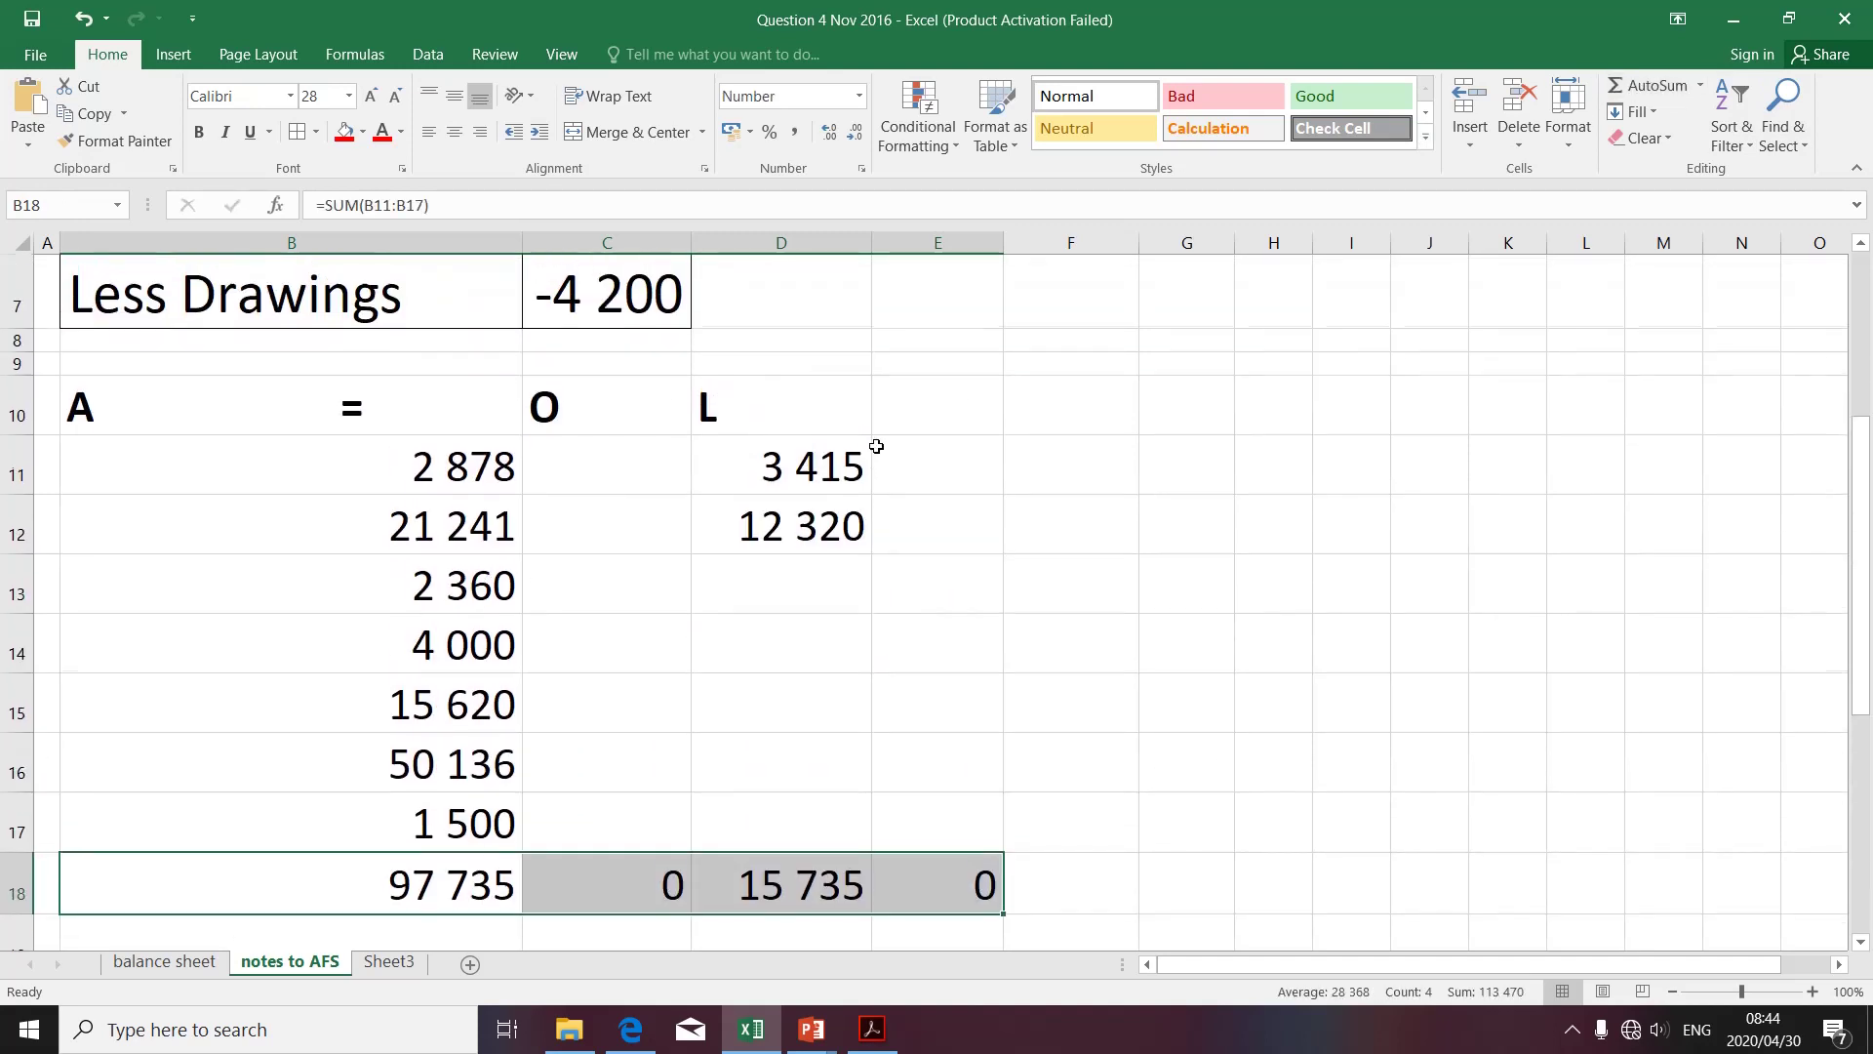
Delete the surplus column E beside the liabilities column
{"action": "left_click", "coordinate": [961, 781]}
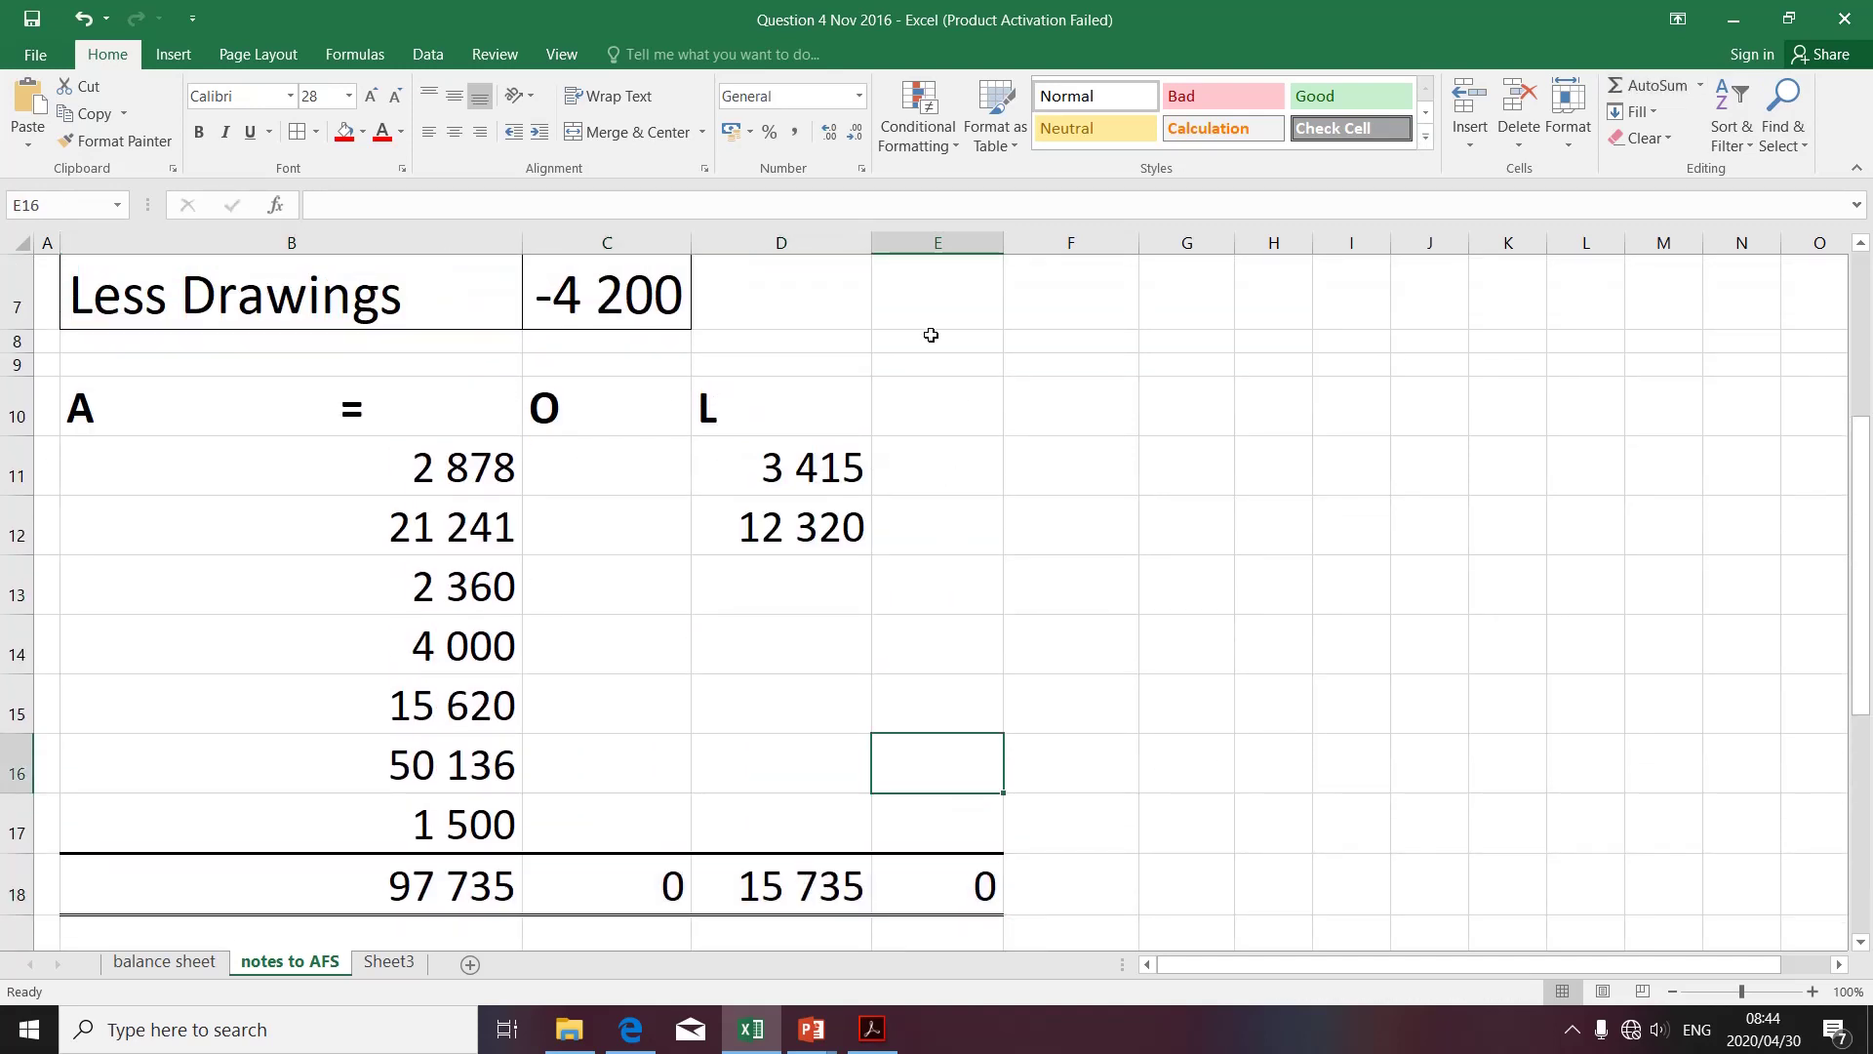
{"action": "right_click", "coordinate": [926, 239]}
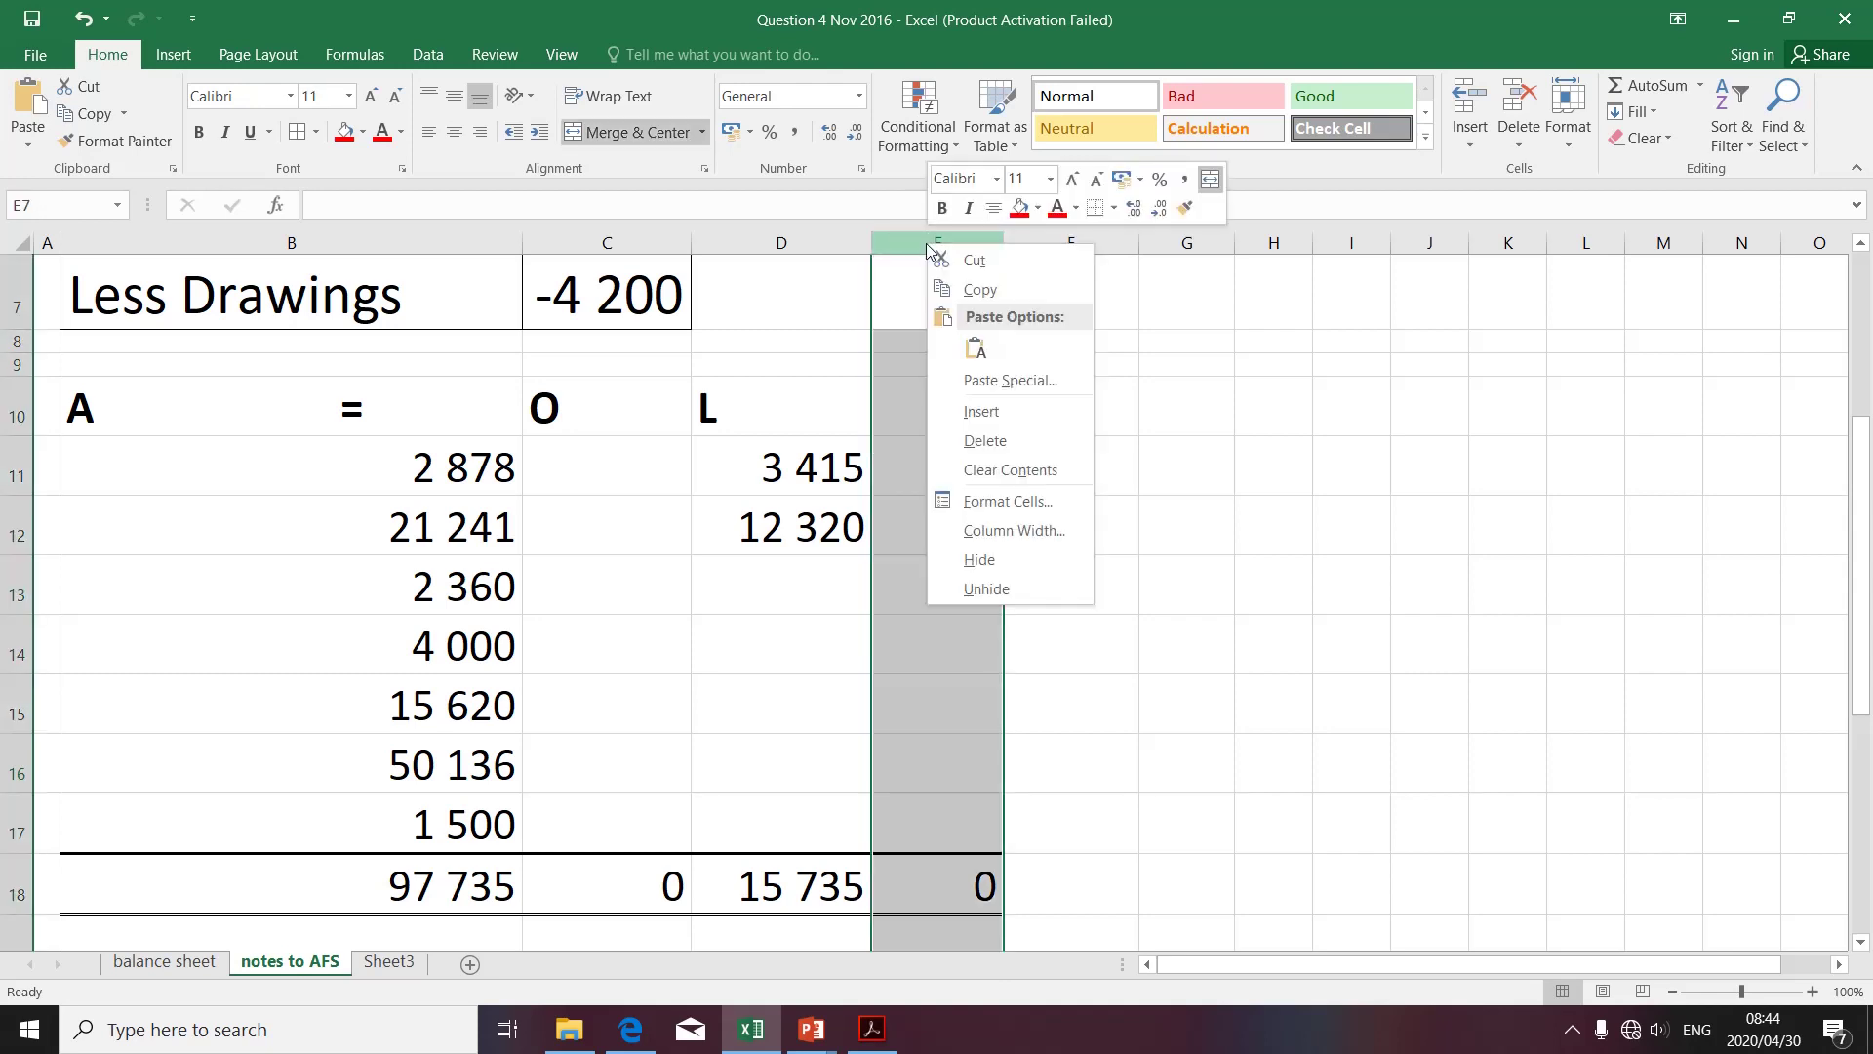
{"action": "left_click", "coordinate": [984, 439]}
{"action": "left_click", "coordinate": [1016, 571]}
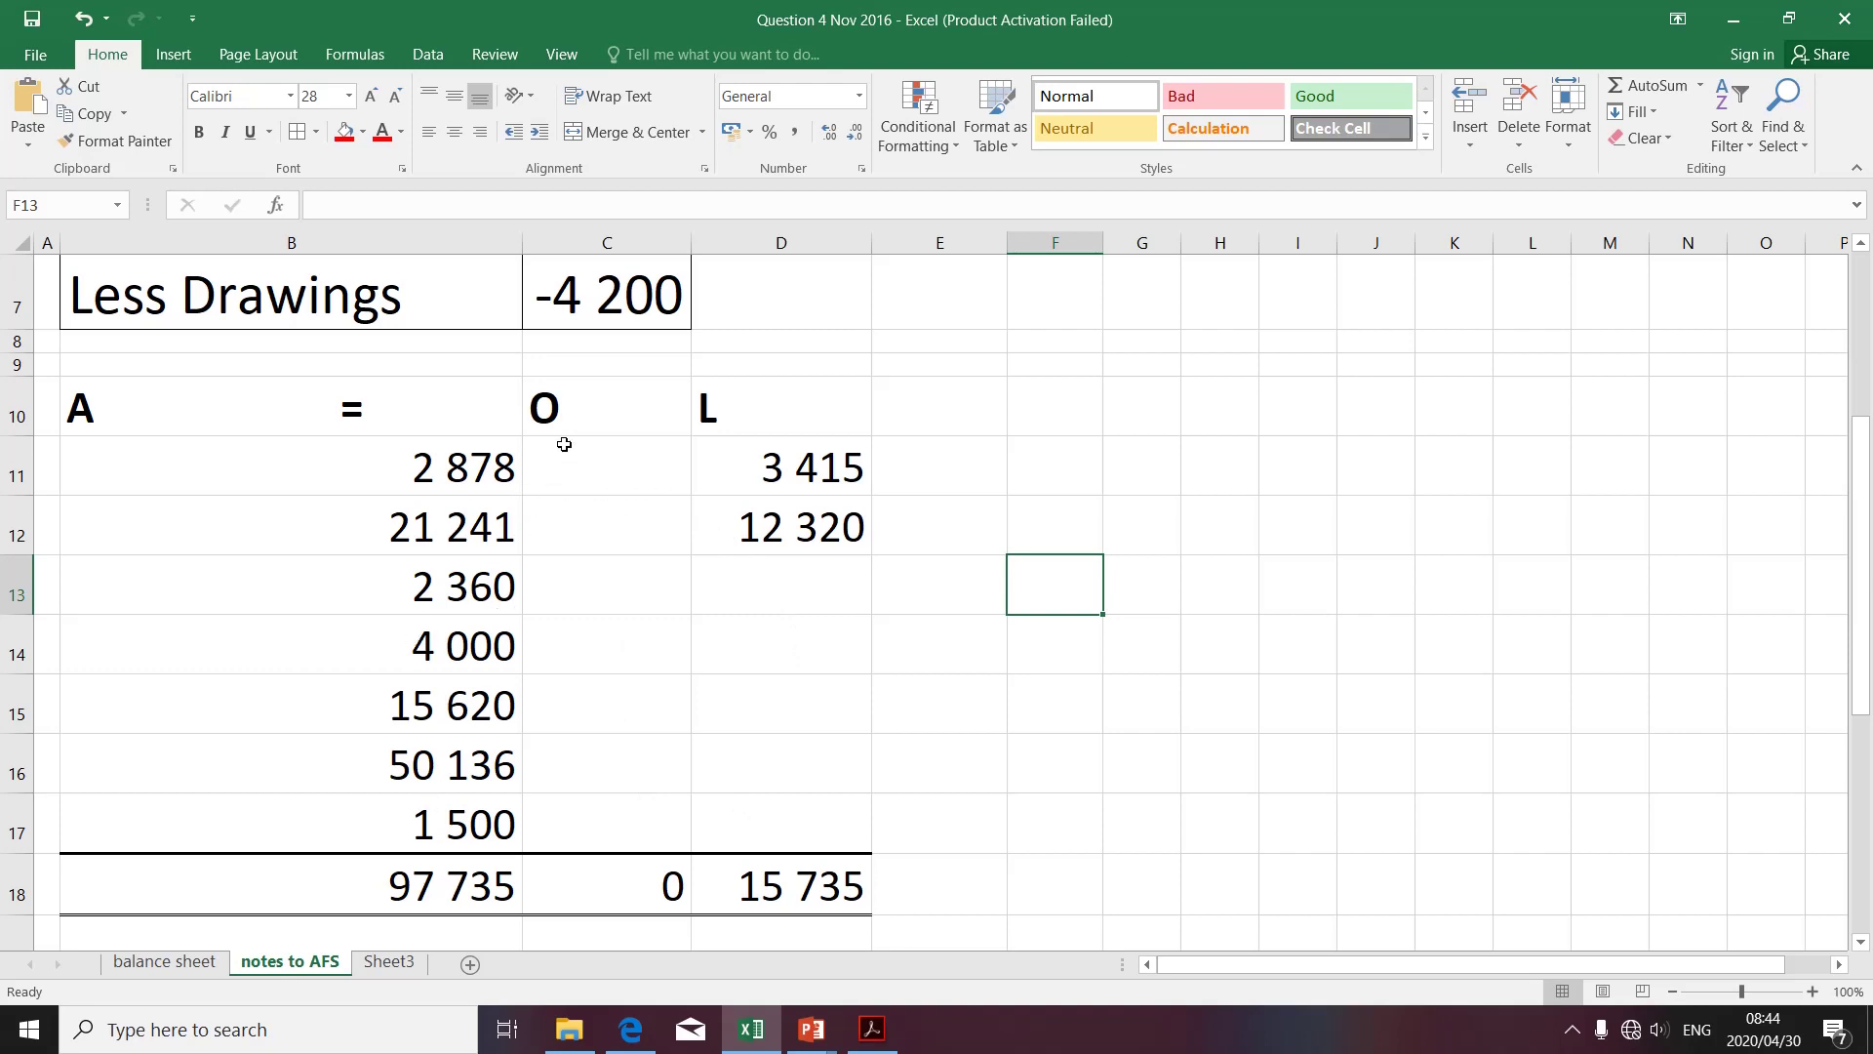
Add a plus sign after the O heading in cell C10 to complete the equation A = O + L
{"action": "left_click", "coordinate": [605, 414]}
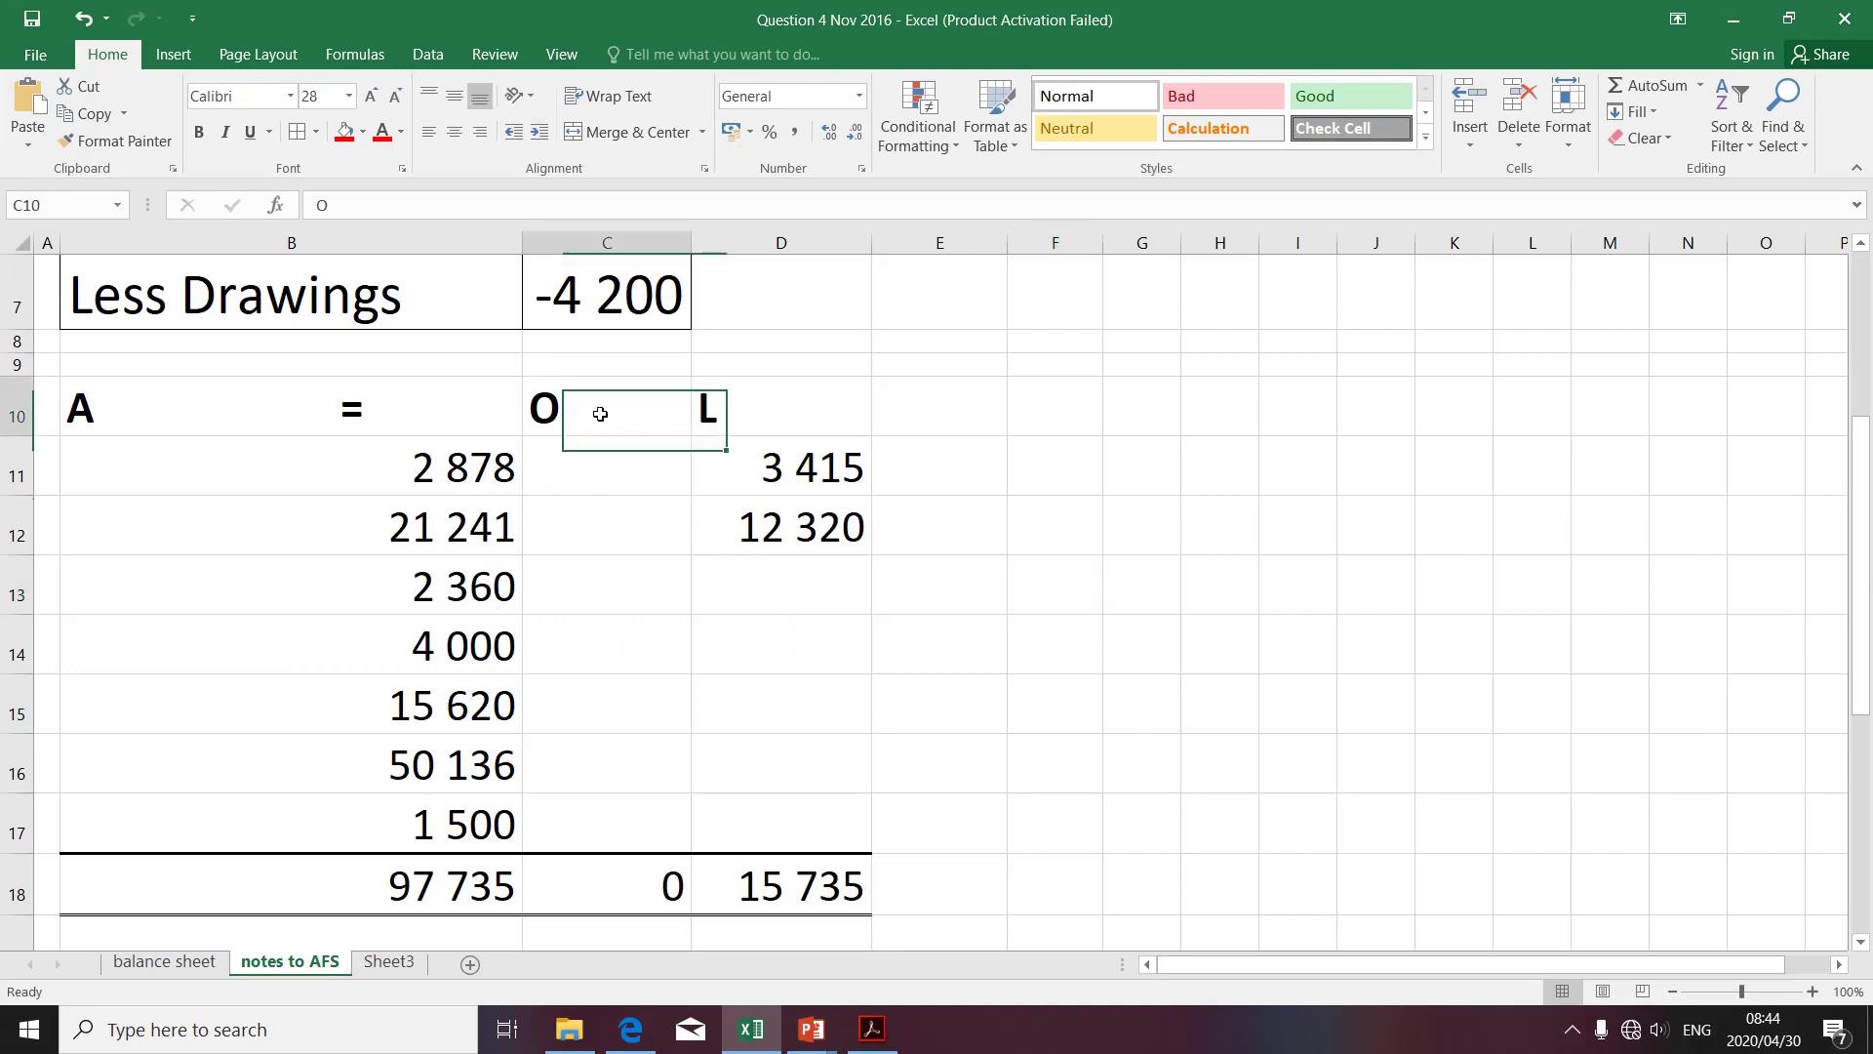
{"action": "left_click", "coordinate": [341, 206]}
{"action": "type", "text": "+"}
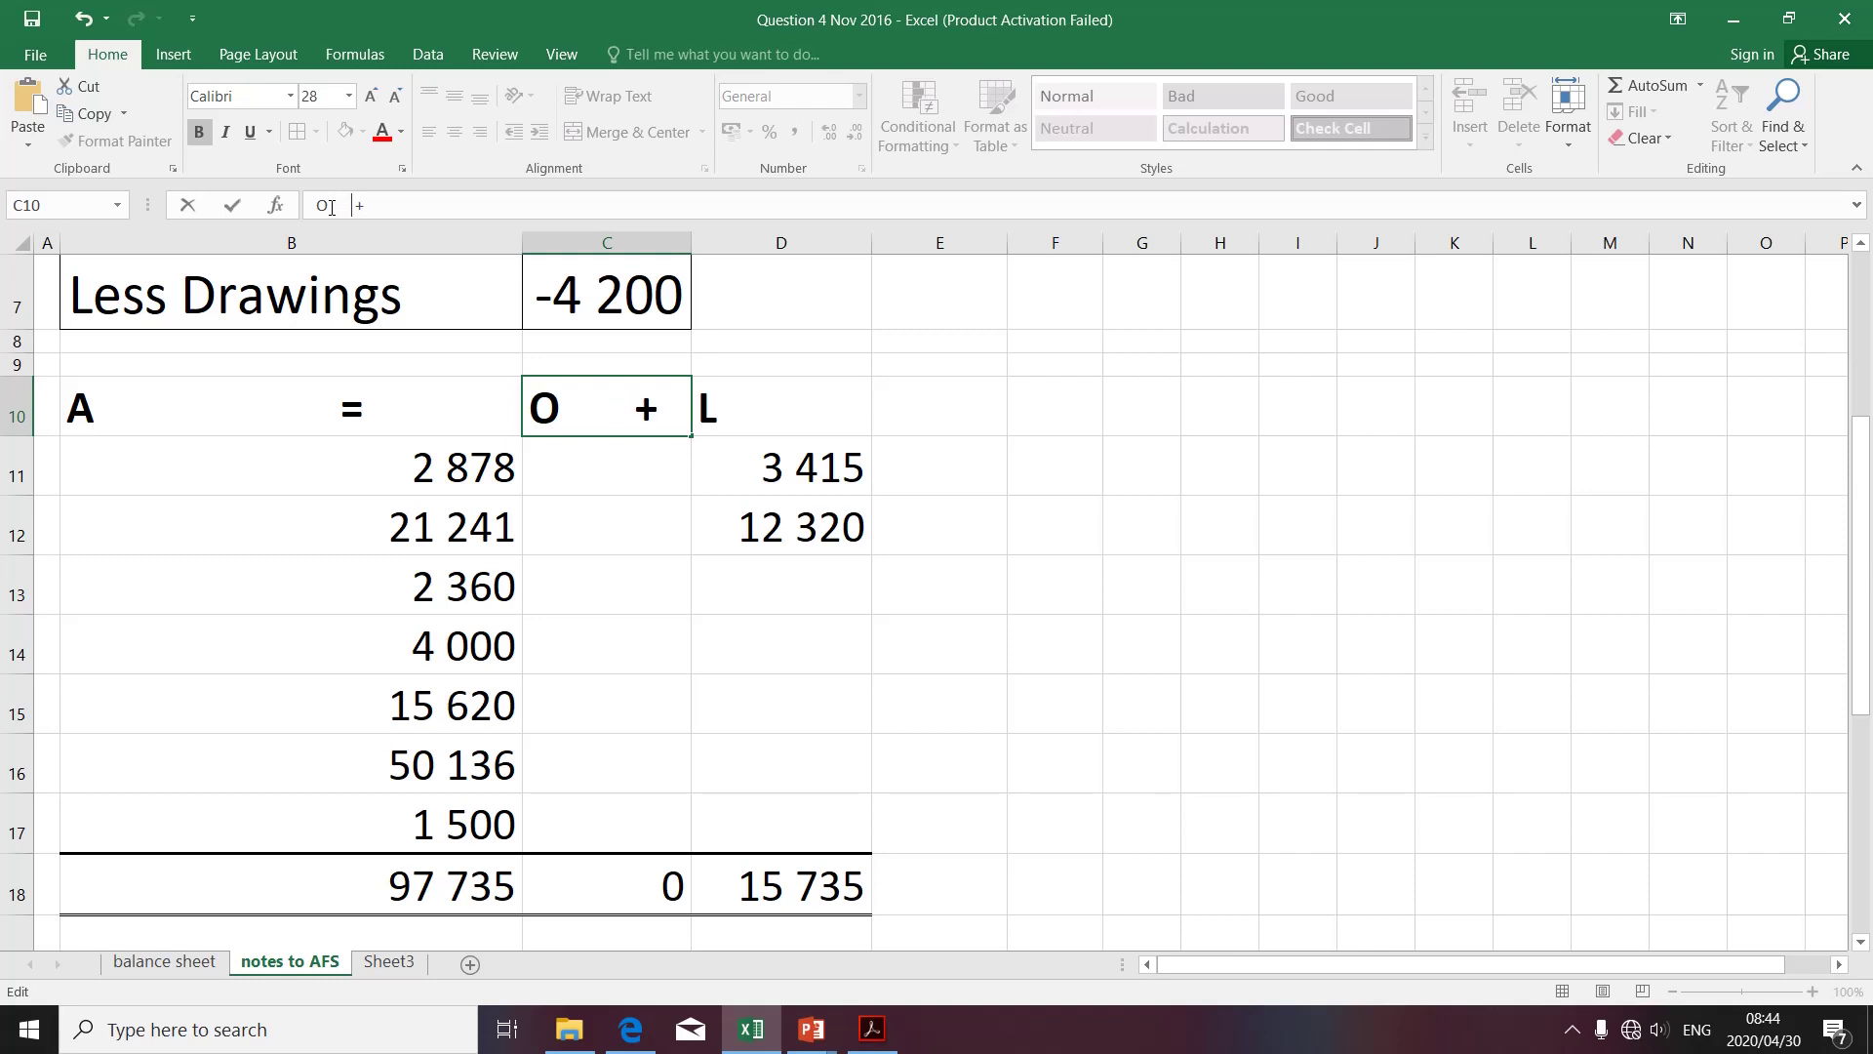
{"action": "key", "text": "Return"}
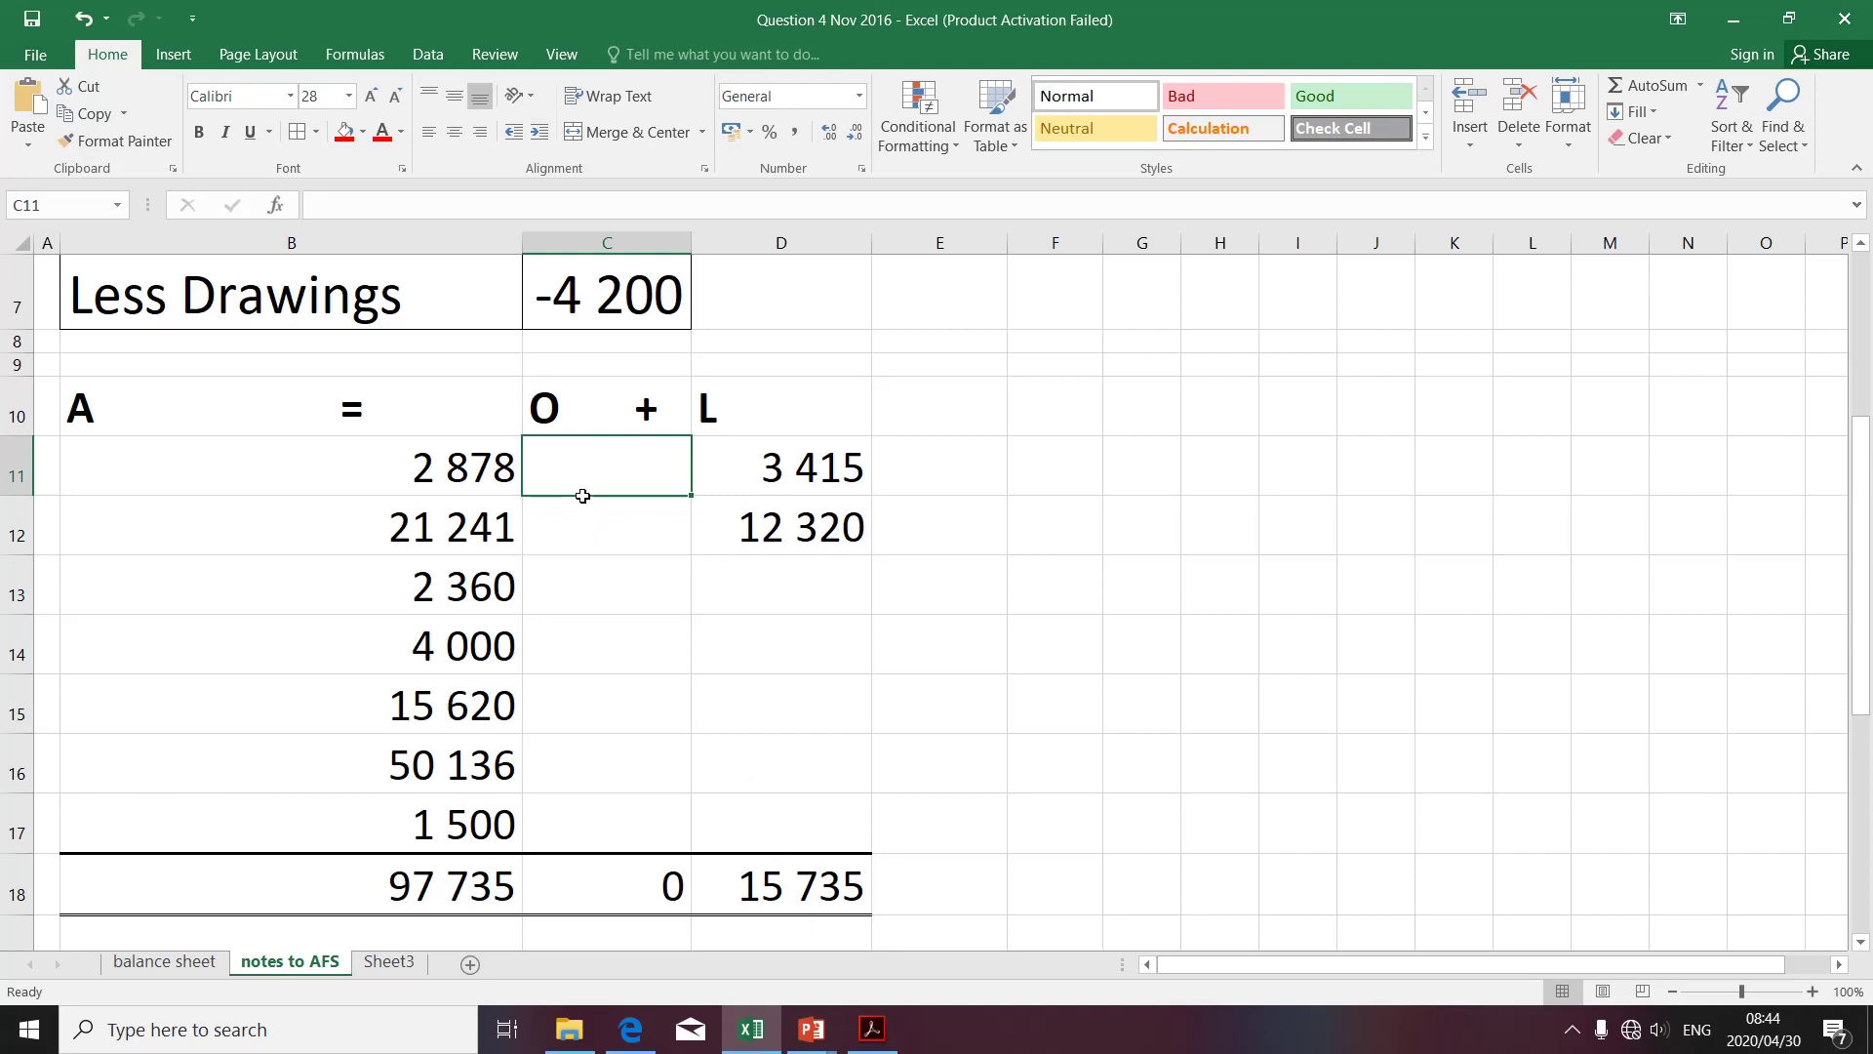
Fill the liabilities total in D18 and the owner's equity total in C18 with red
{"action": "left_click", "coordinate": [831, 897]}
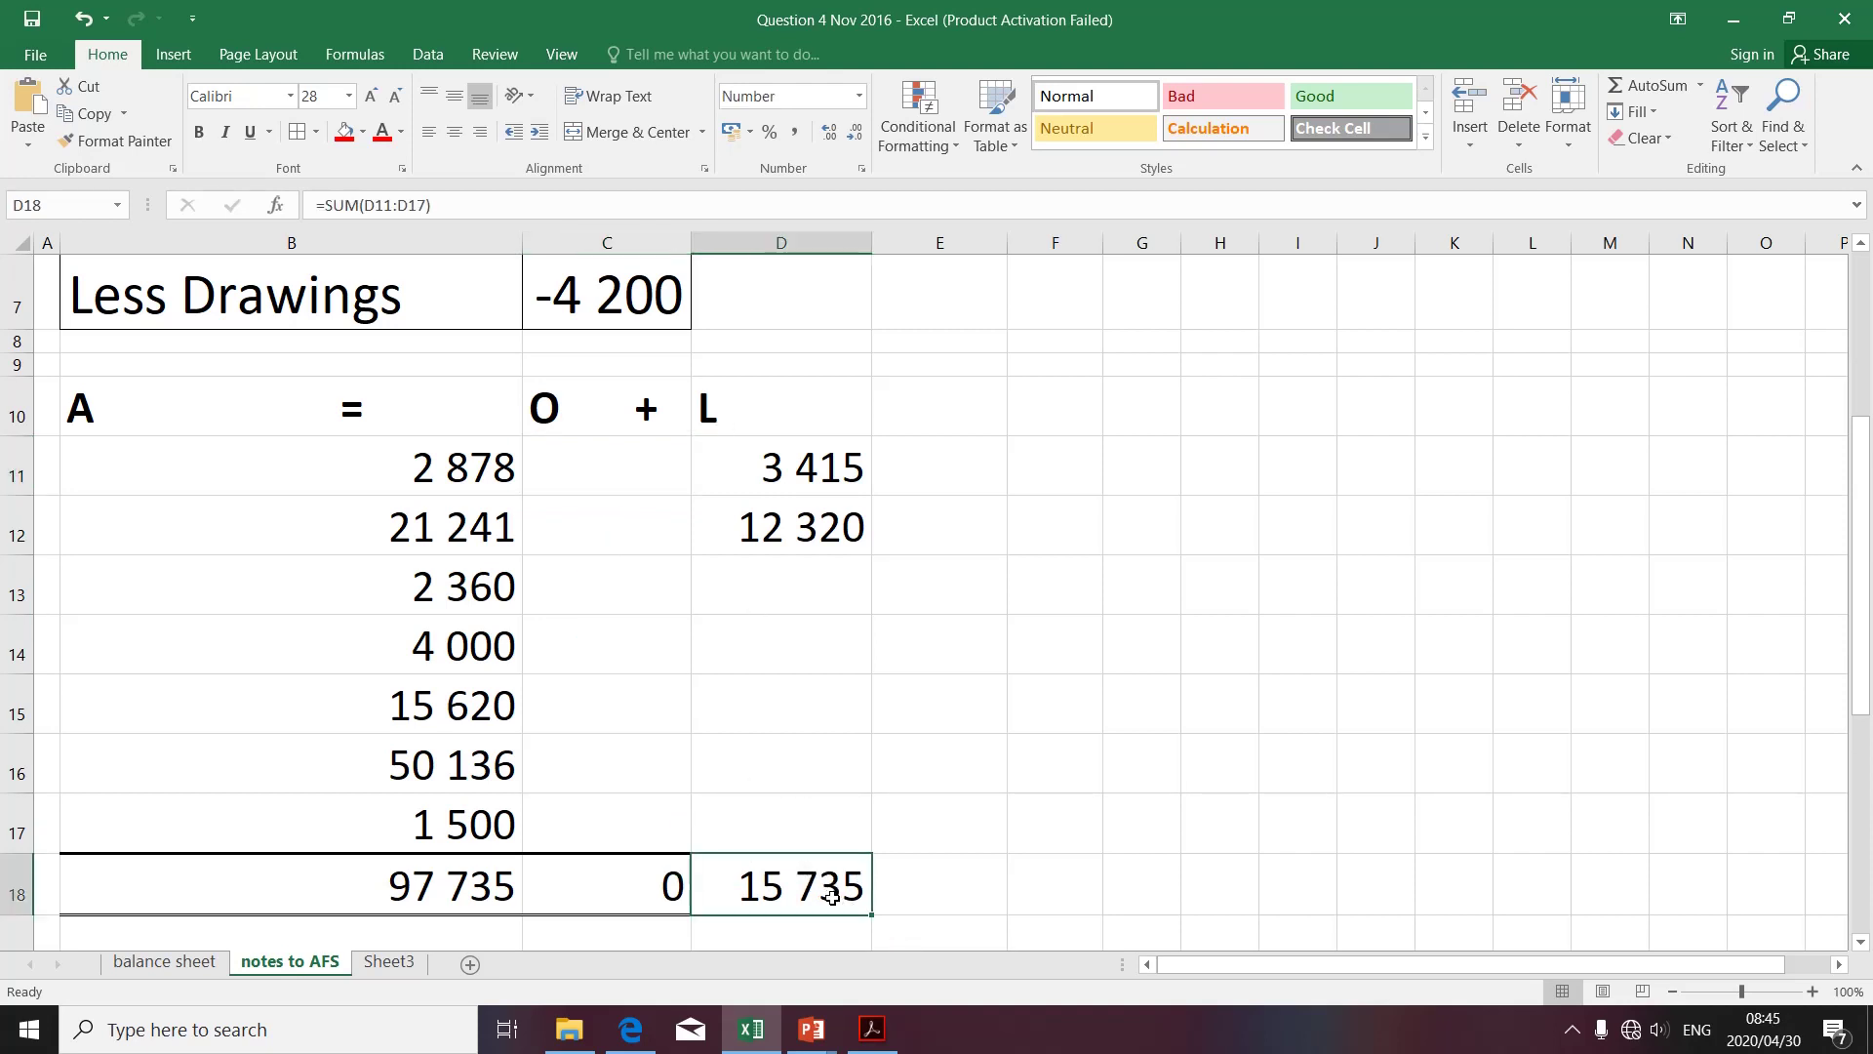
{"action": "left_click", "coordinate": [343, 132]}
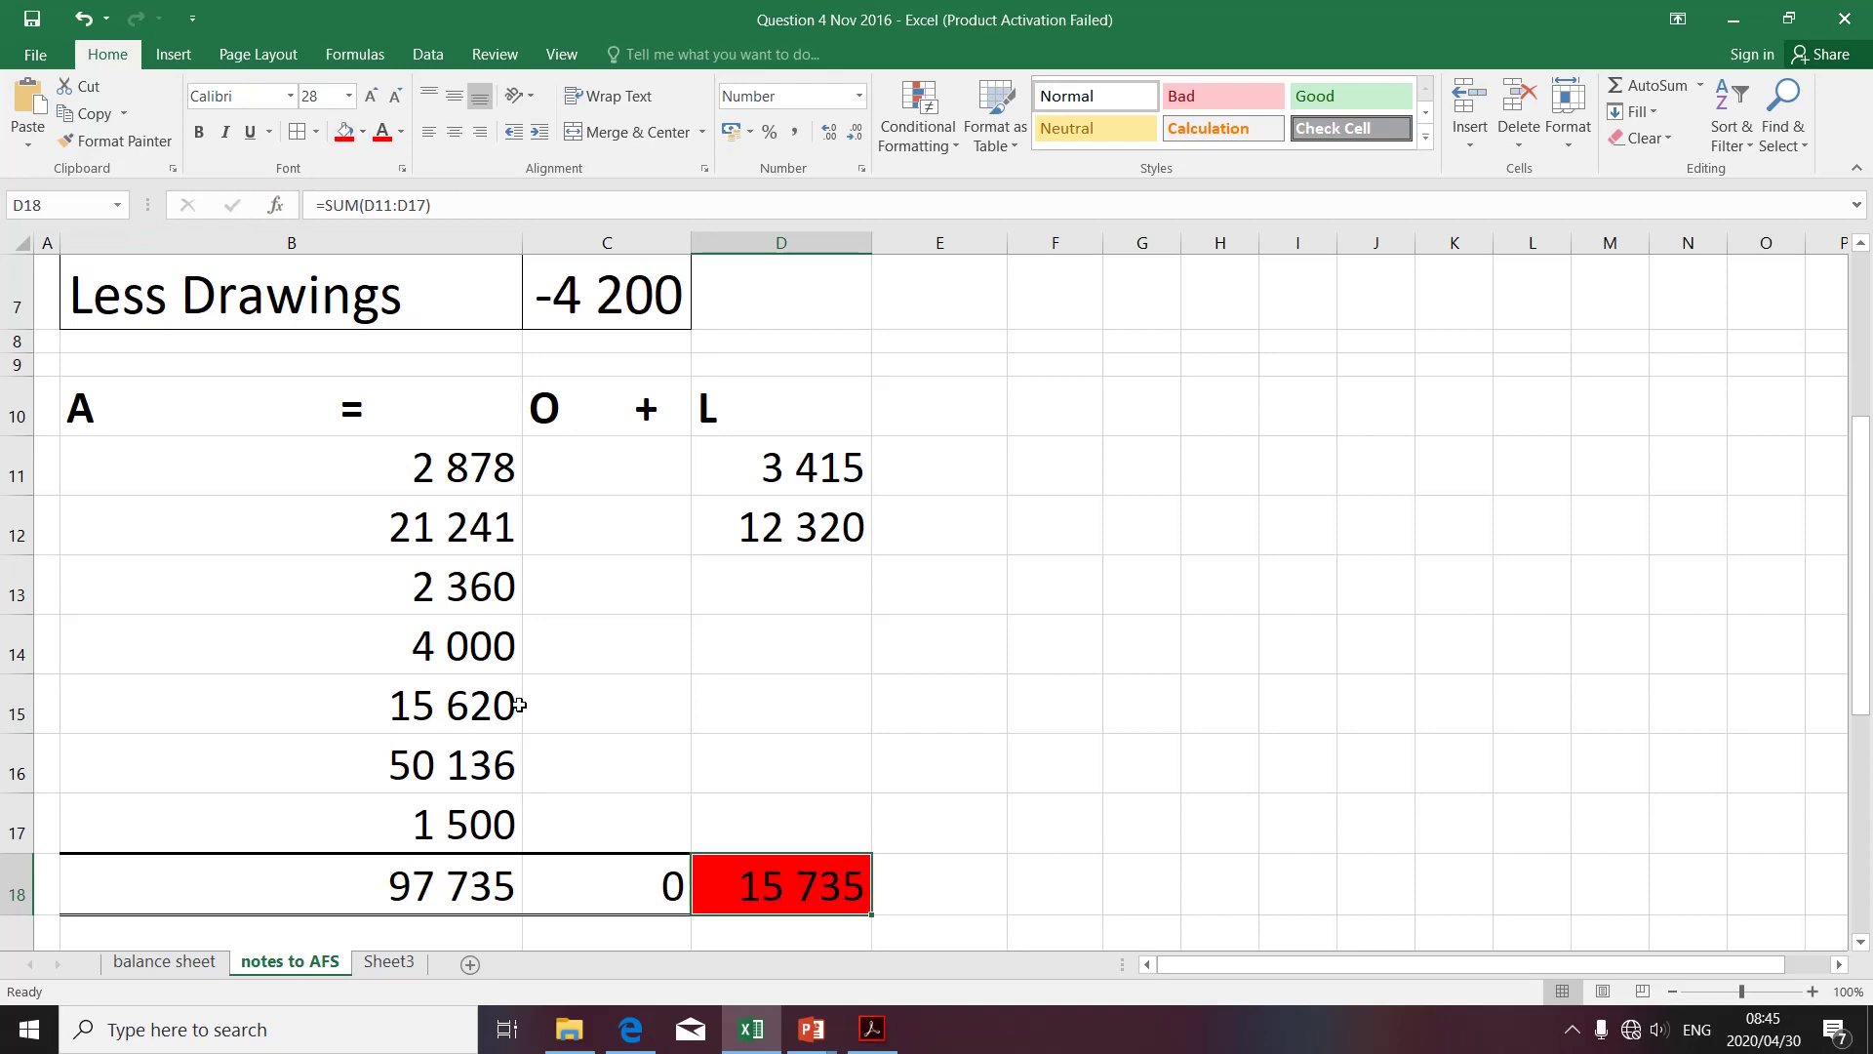
{"action": "left_click", "coordinate": [632, 878]}
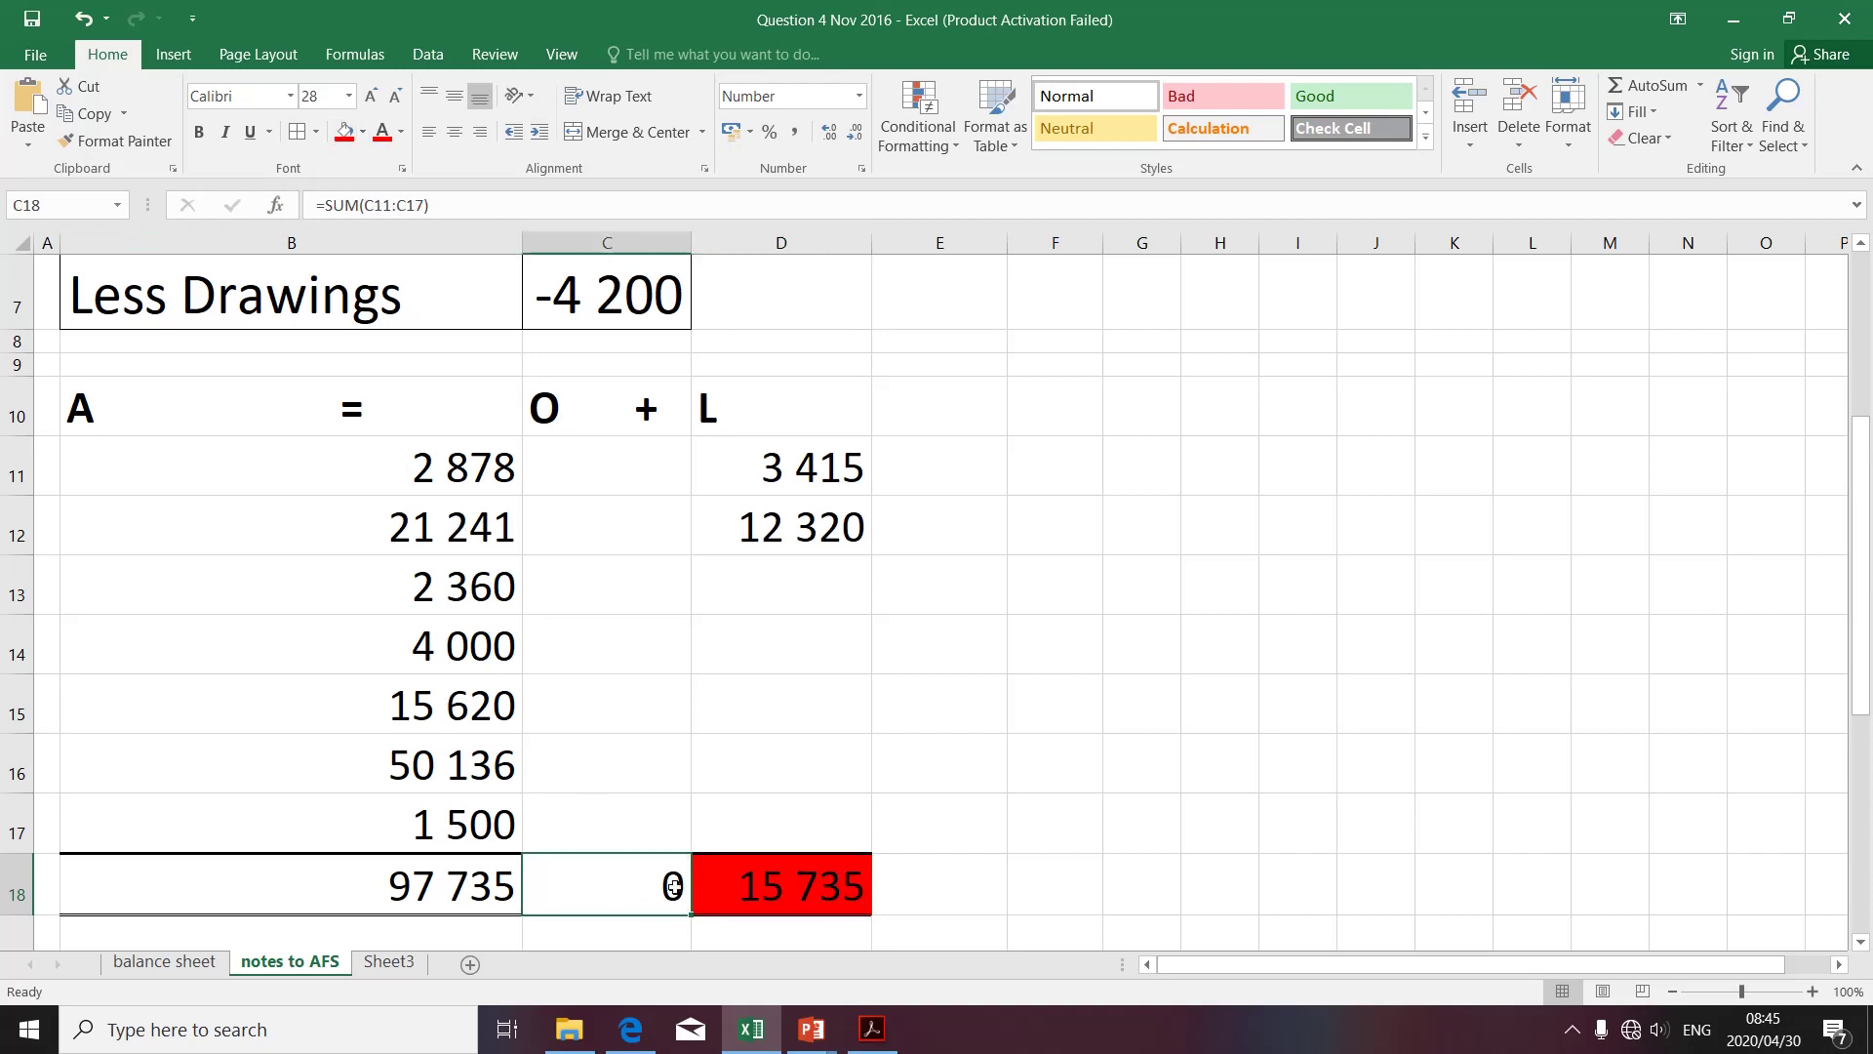
{"action": "left_click", "coordinate": [346, 135]}
Fill the total assets cell B18 with standard green
{"action": "left_click", "coordinate": [441, 892]}
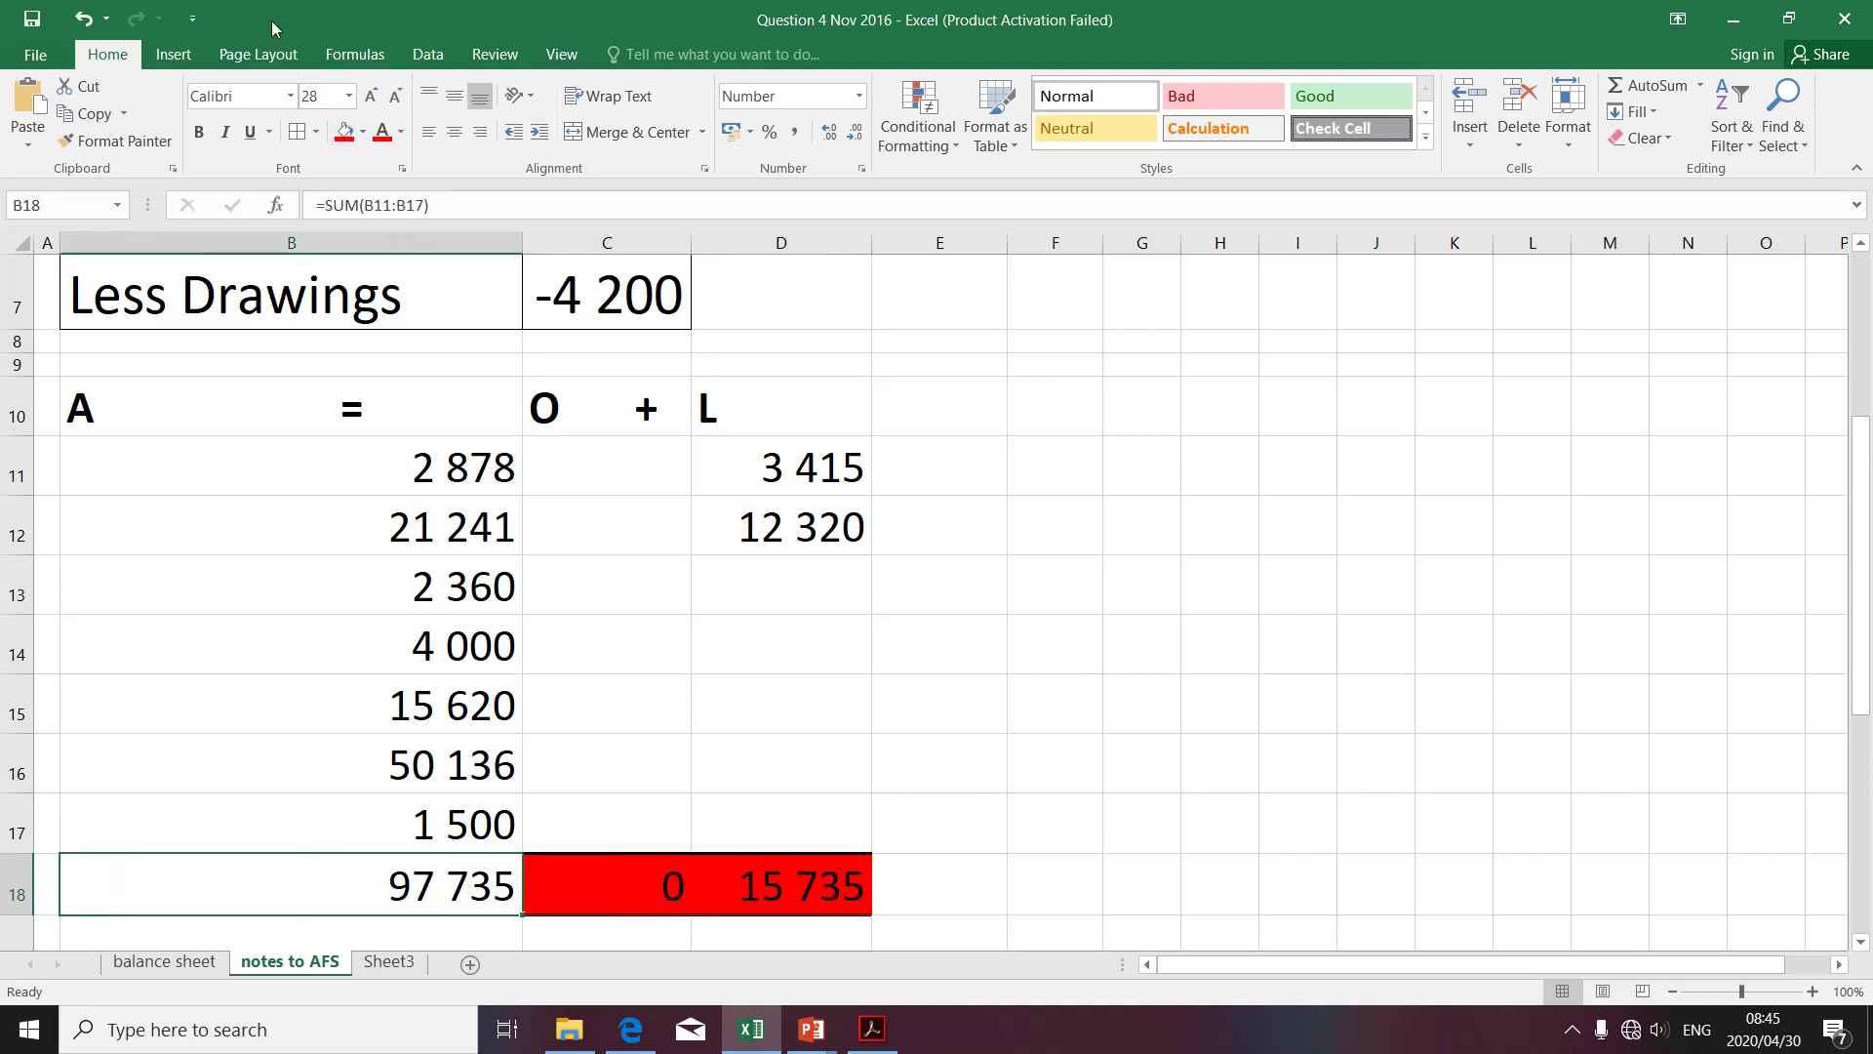
{"action": "left_click", "coordinate": [361, 133]}
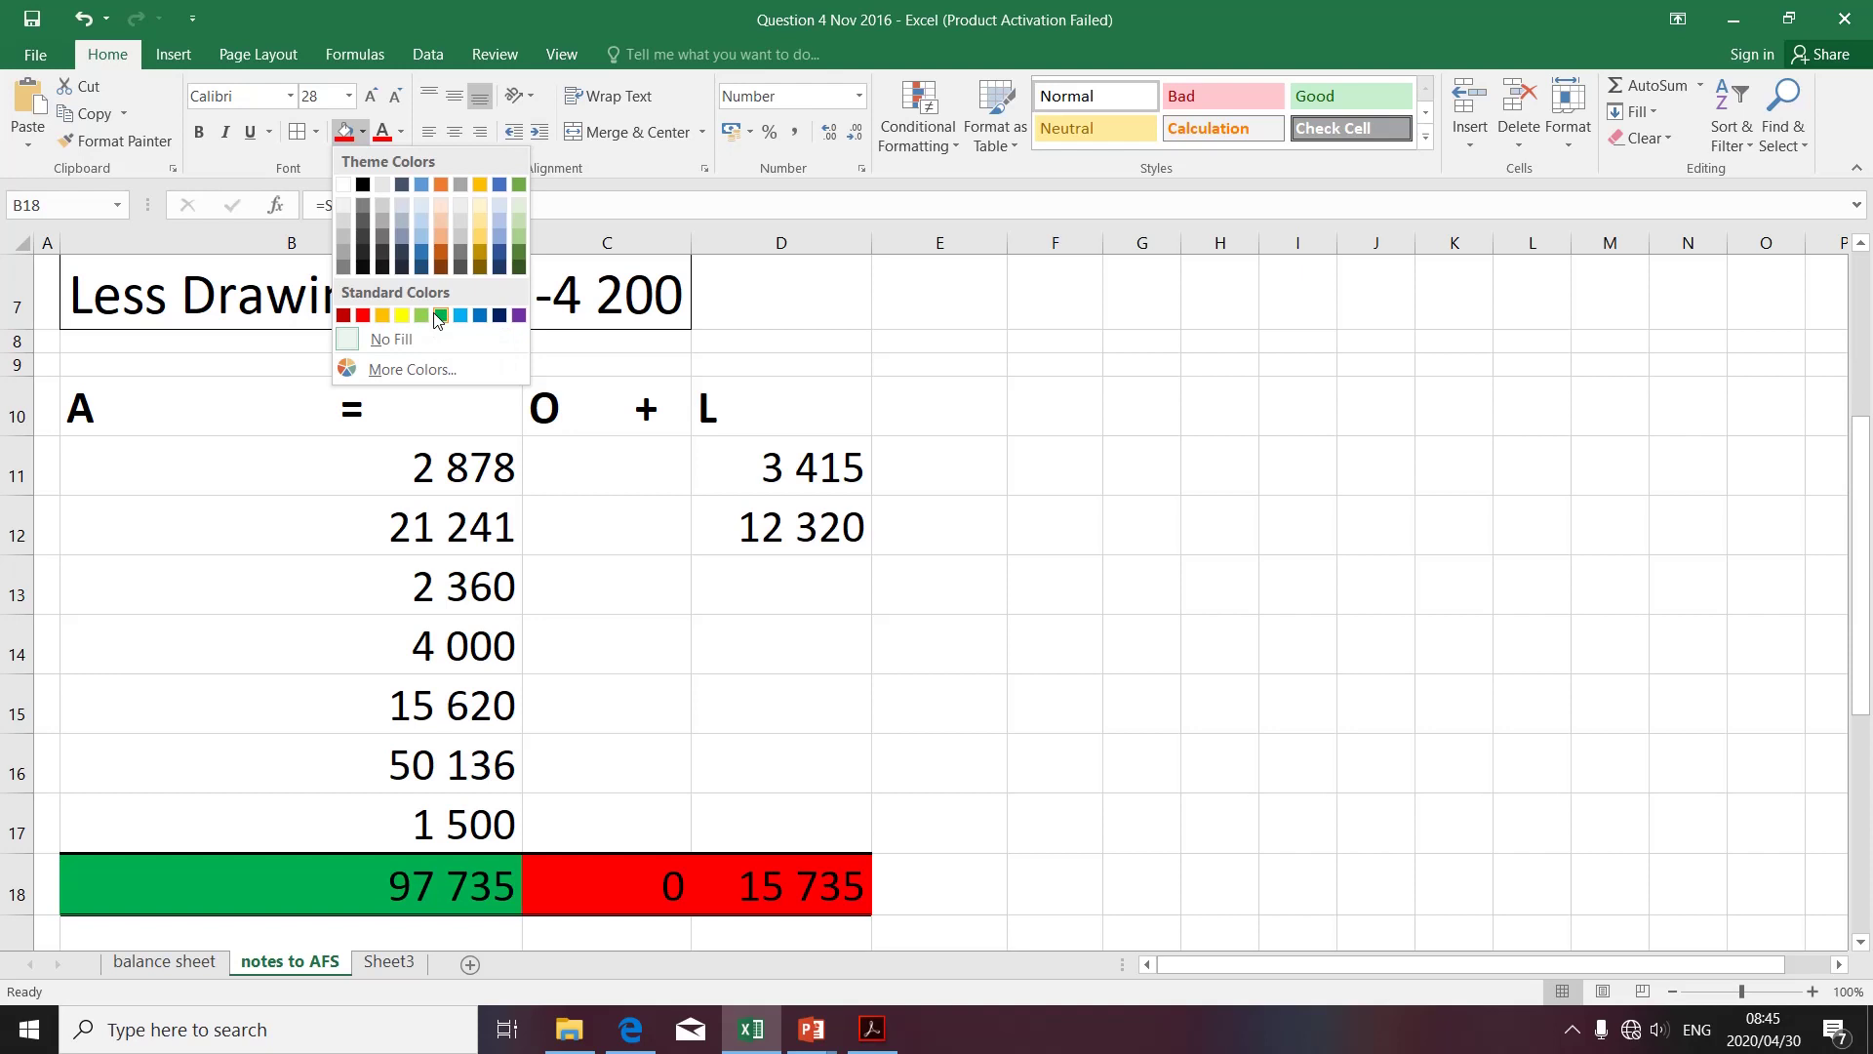
{"action": "left_click", "coordinate": [440, 315]}
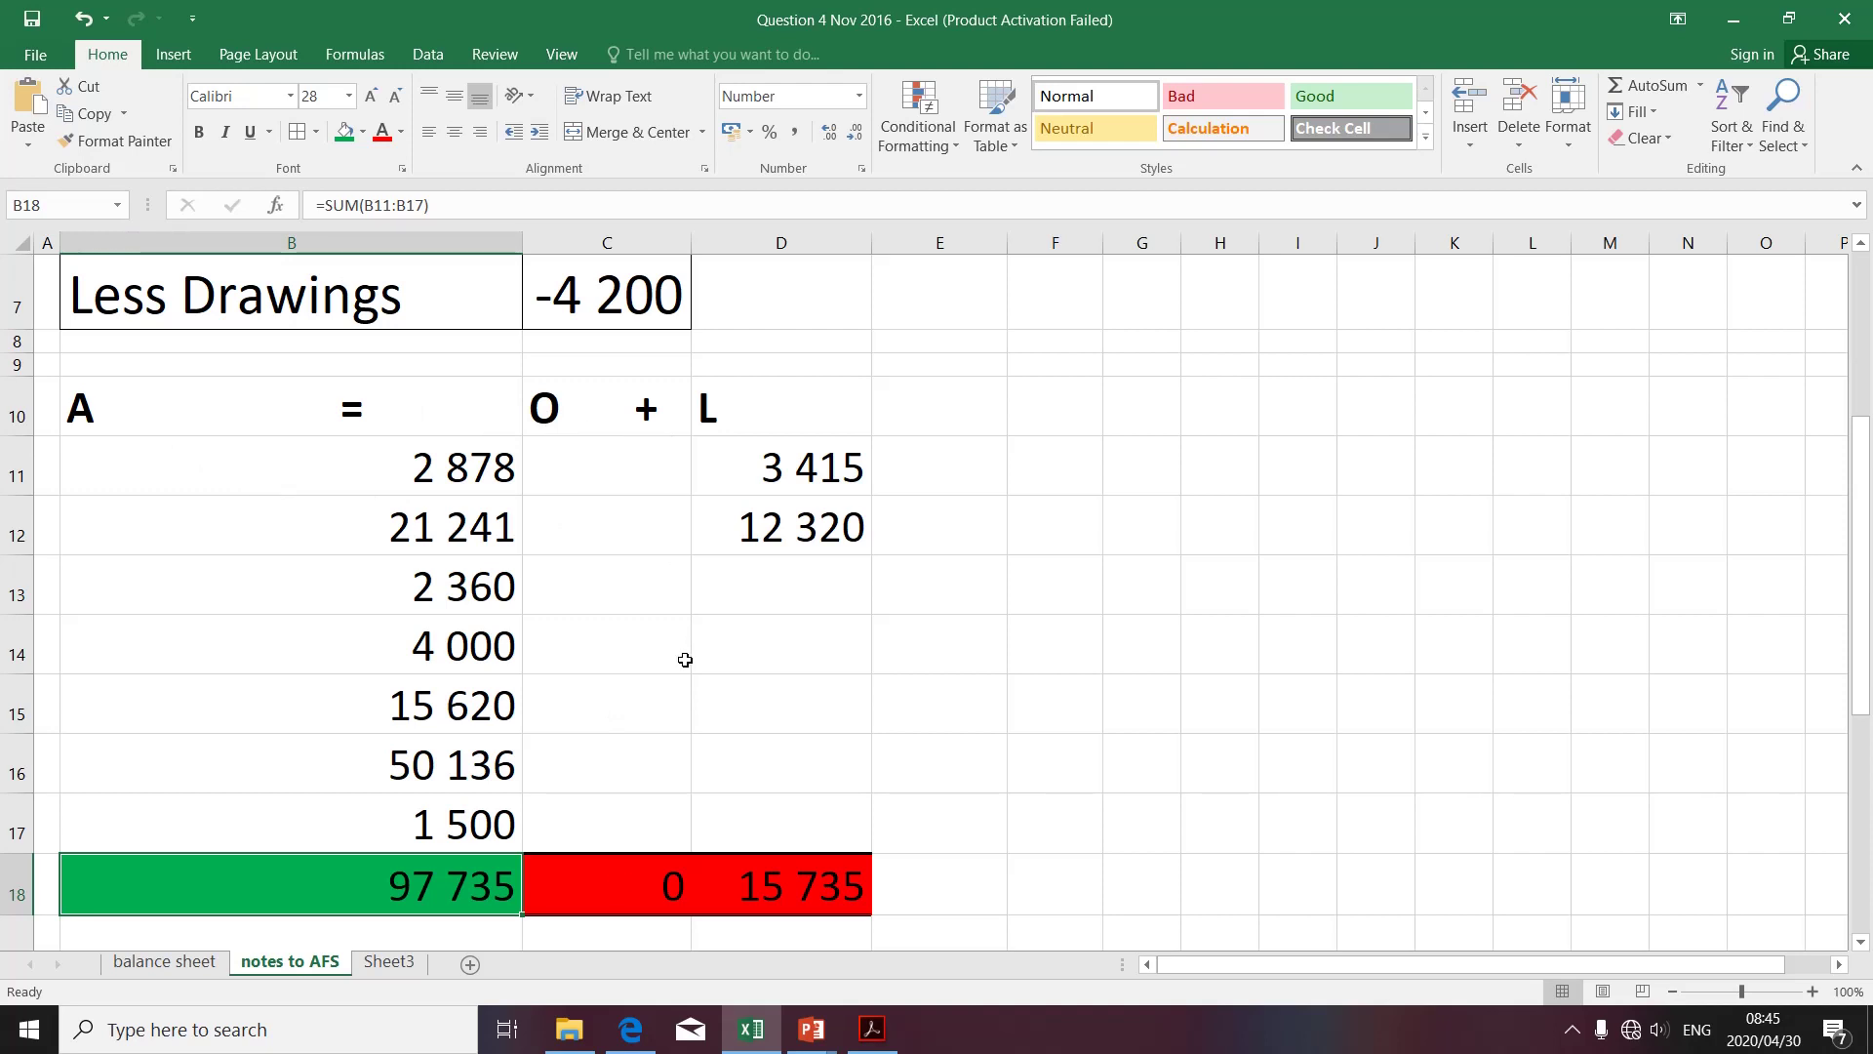
Replace the owner's equity total in C18 with assets minus liabilities, using the formula =B18-D18
{"action": "left_click", "coordinate": [596, 890]}
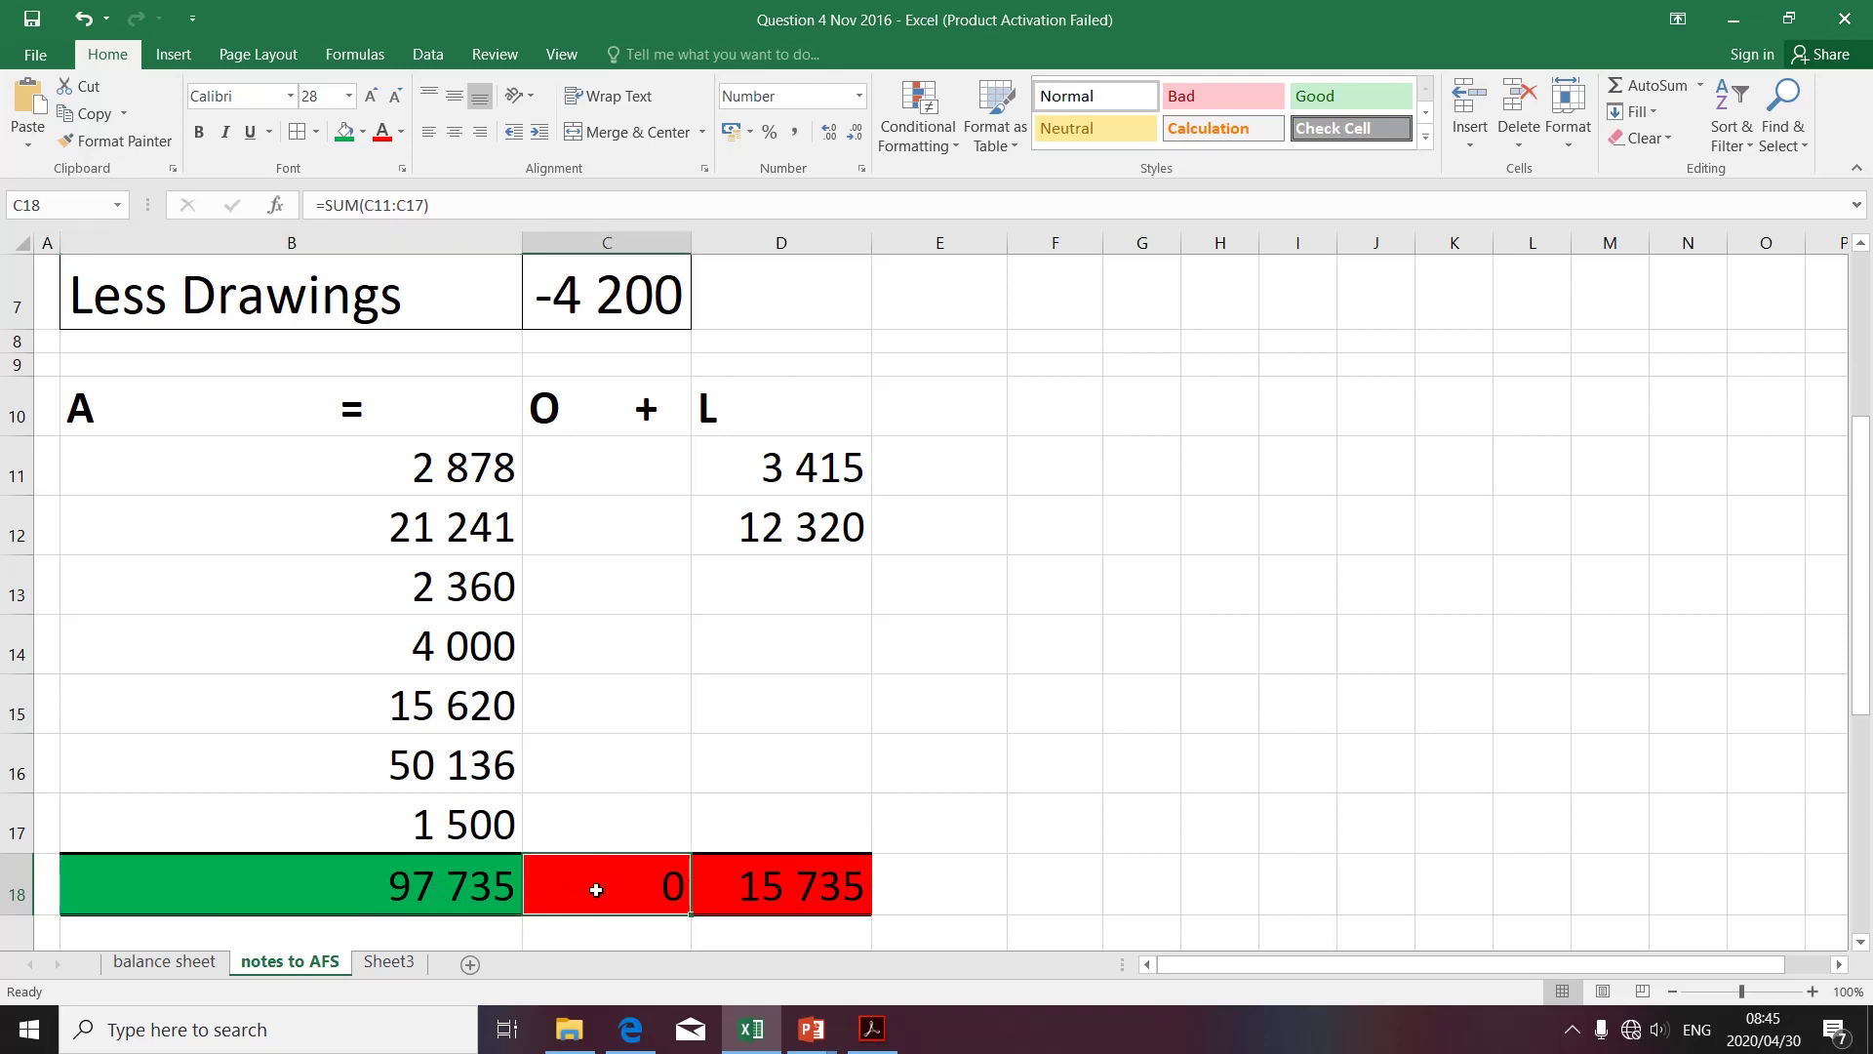
{"action": "type", "text": "="}
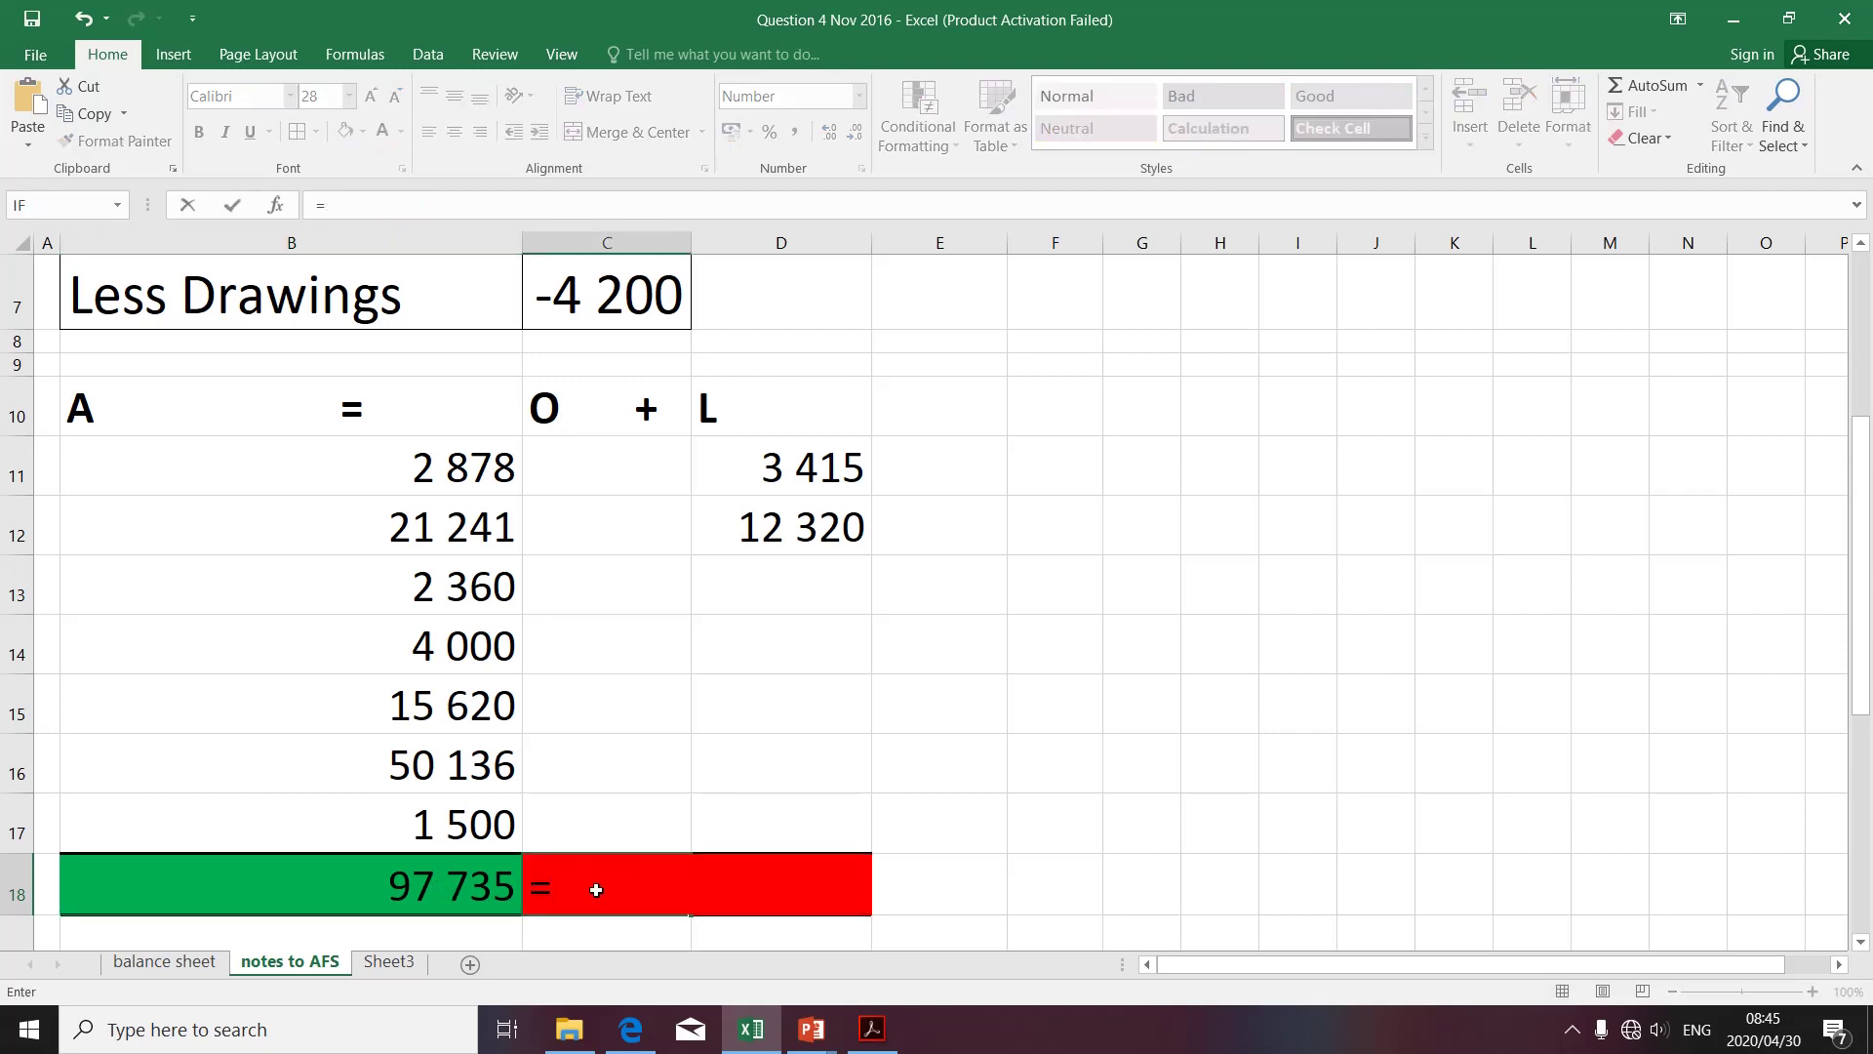
{"action": "left_click", "coordinate": [503, 888]}
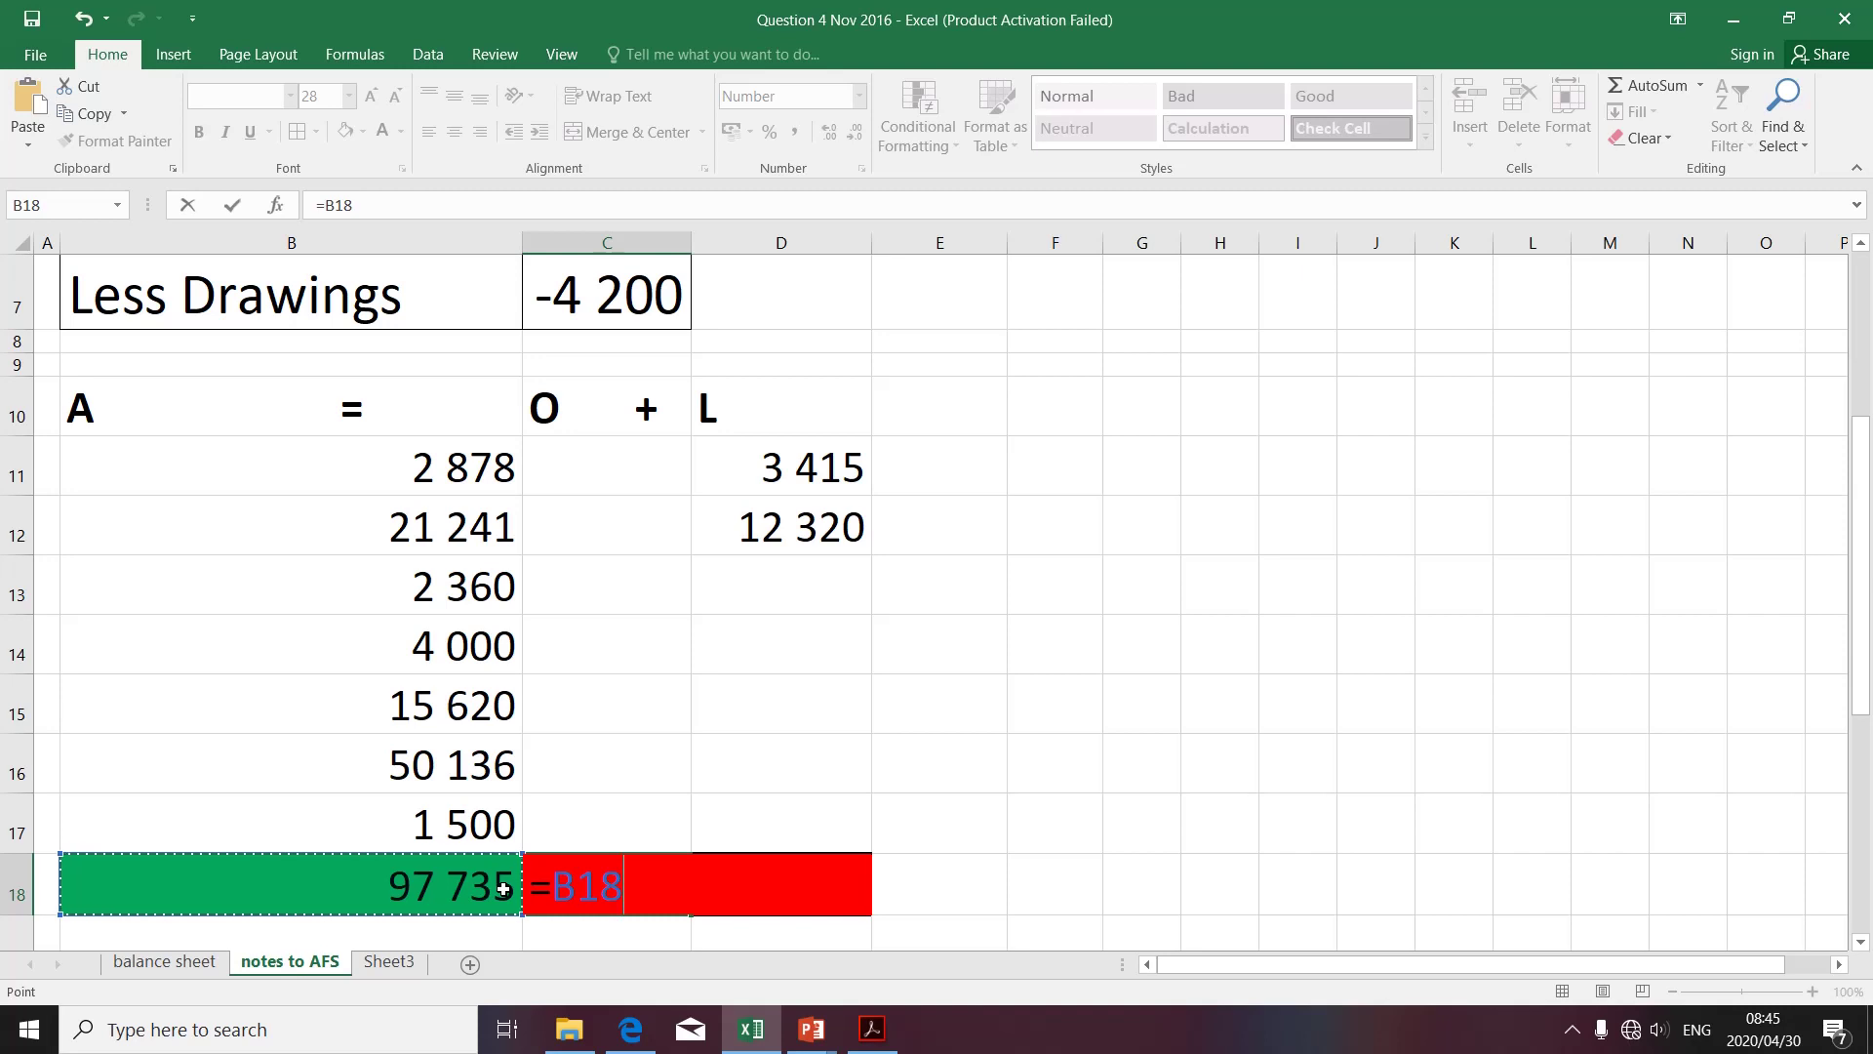
{"action": "type", "text": "_"}
{"action": "key", "text": "BackSpace"}
{"action": "type", "text": "-"}
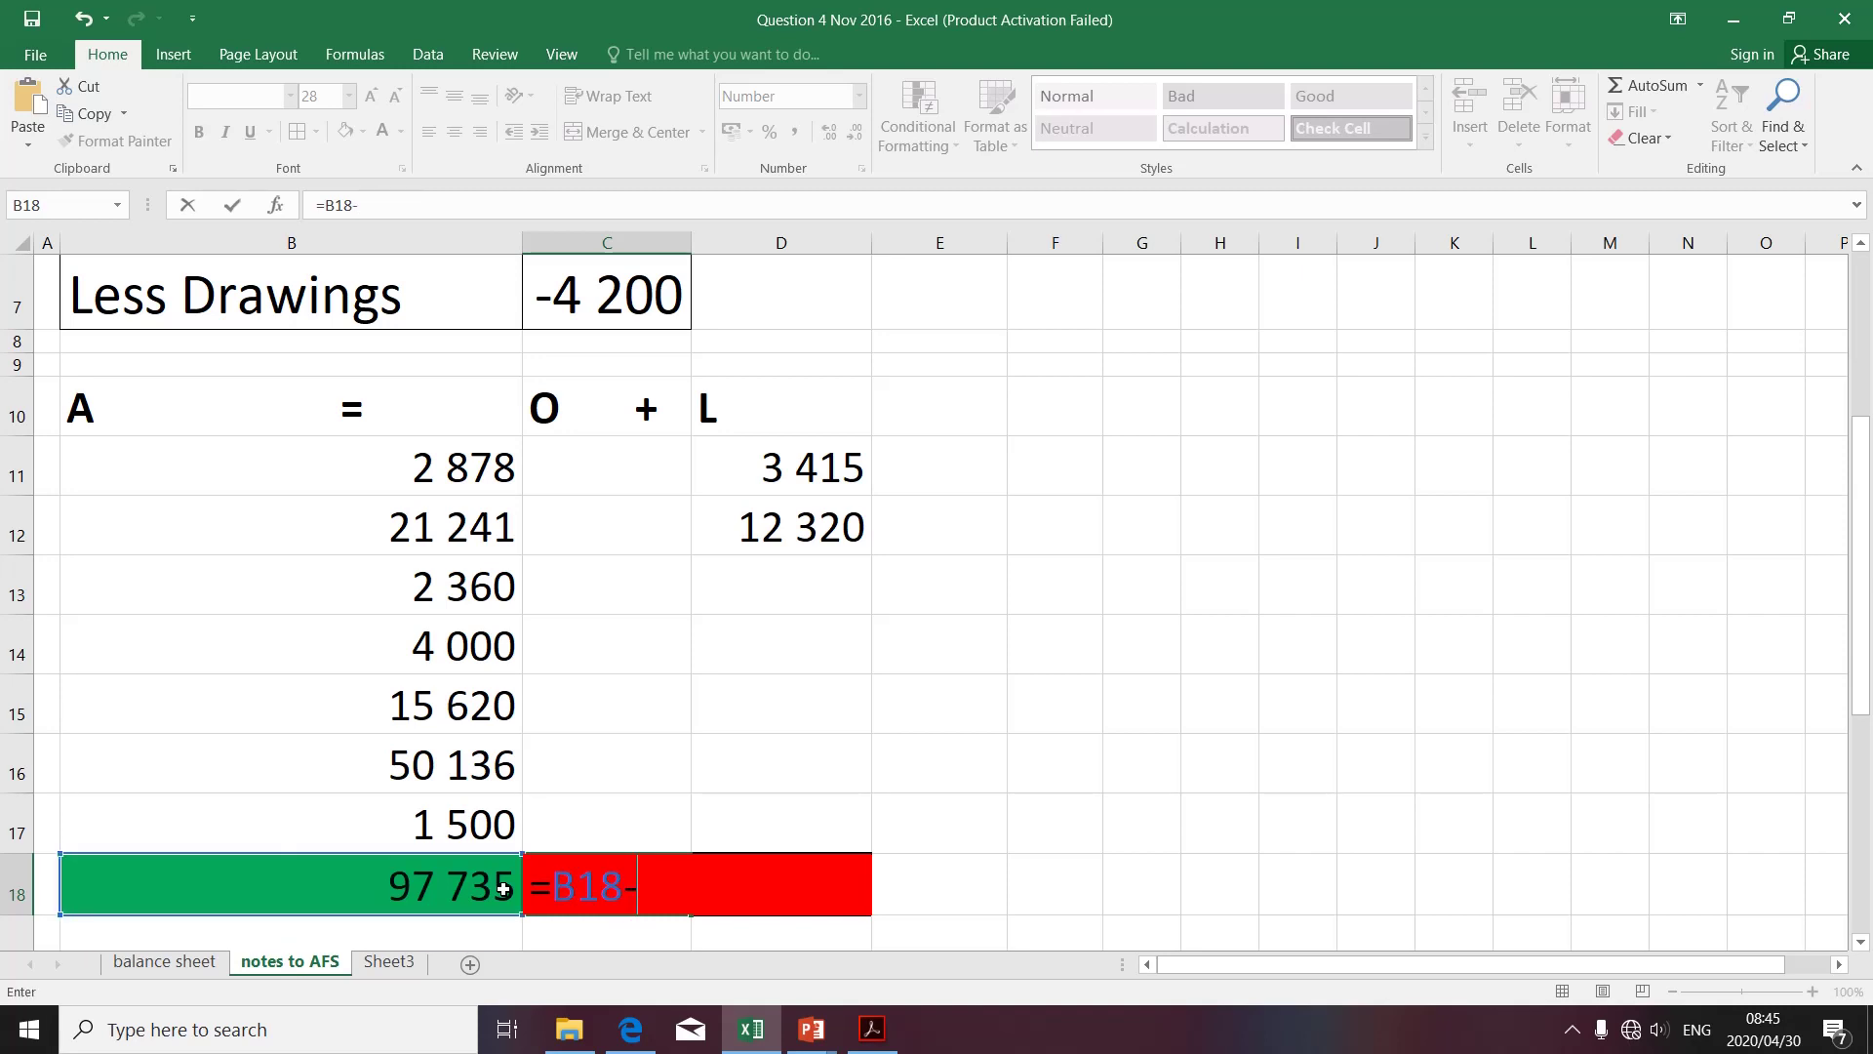
{"action": "left_click", "coordinate": [904, 890]}
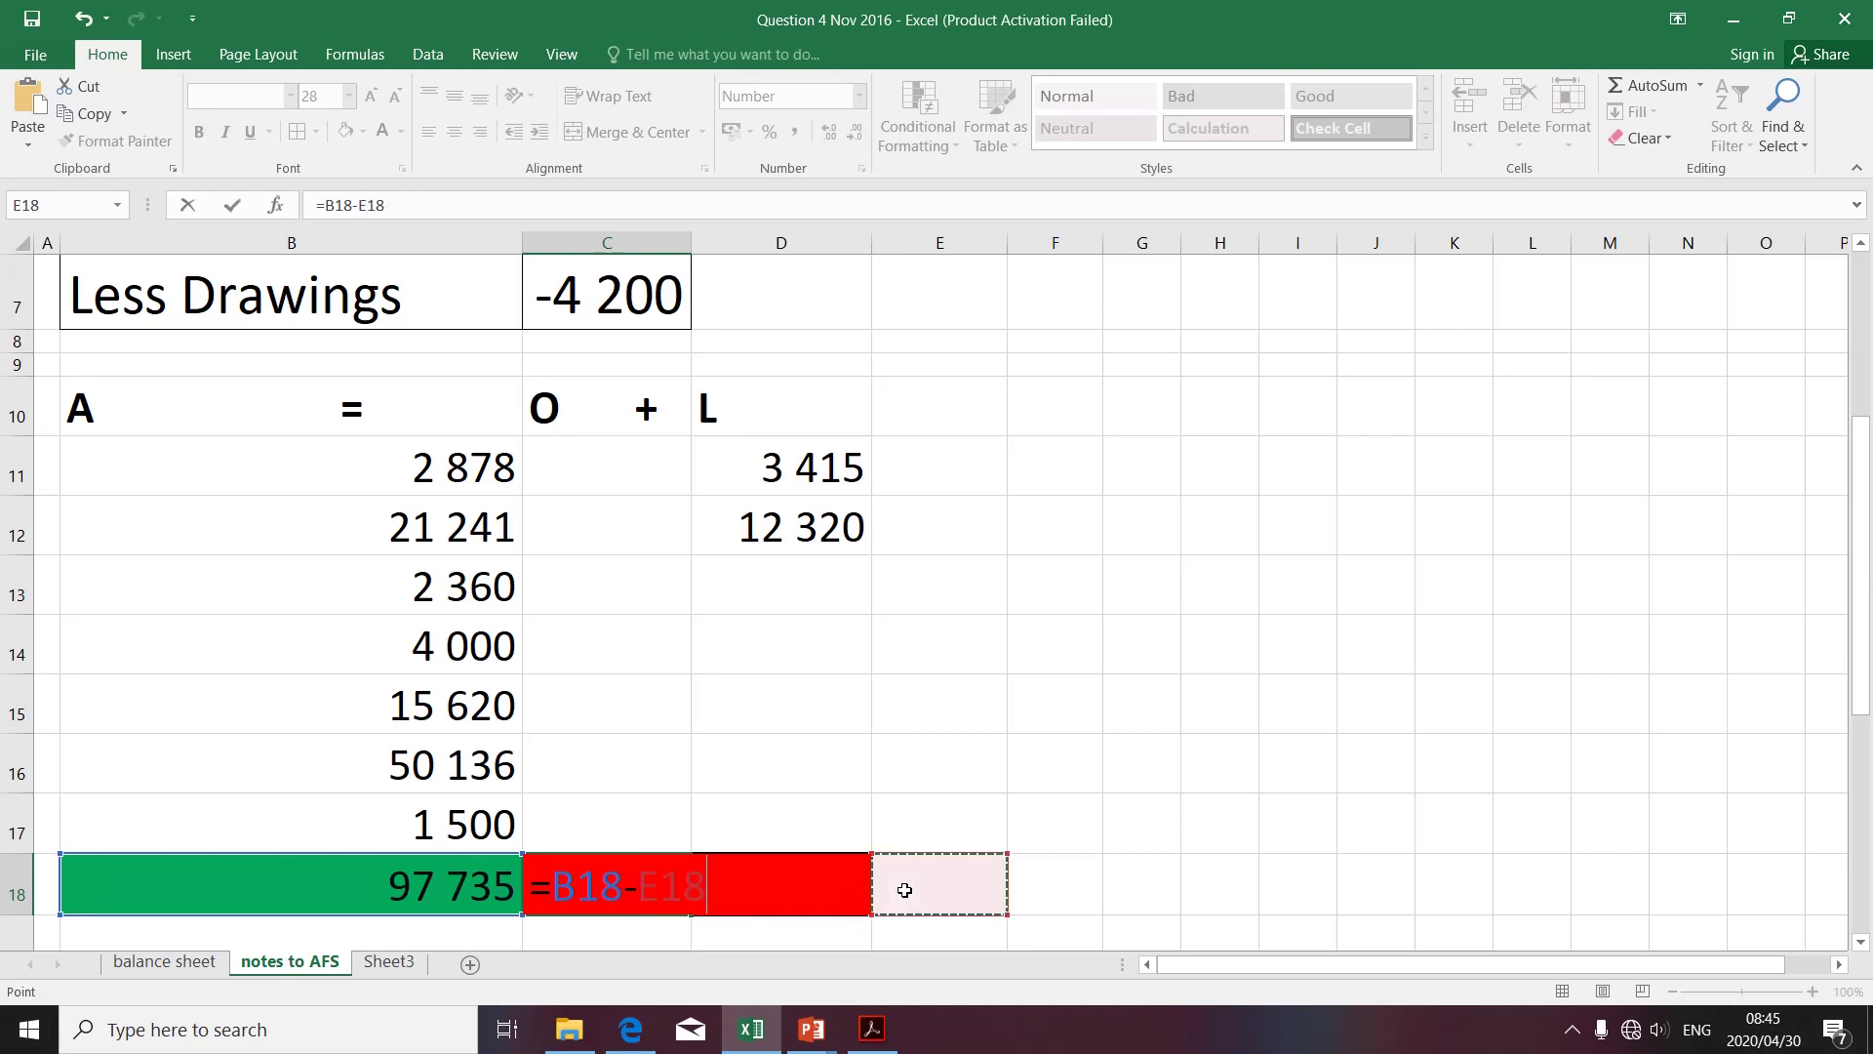
{"action": "key", "text": "Left"}
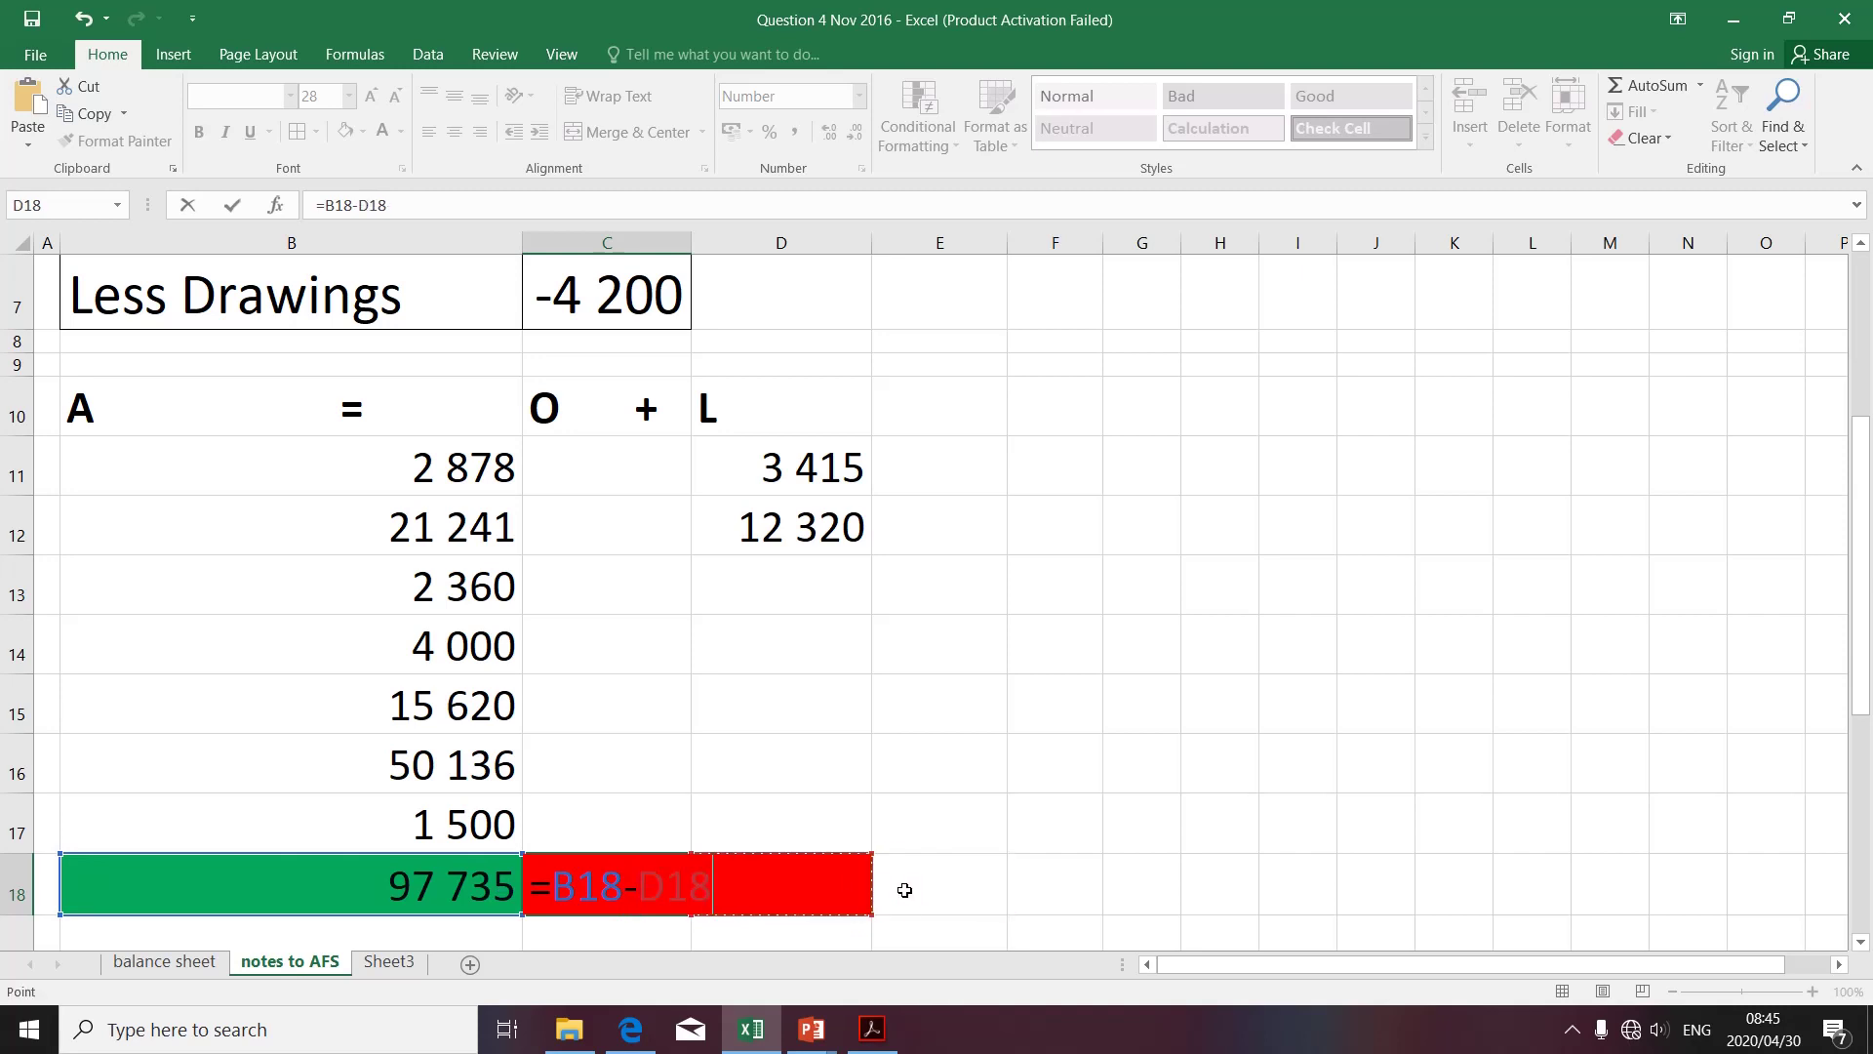
{"action": "key", "text": "Return"}
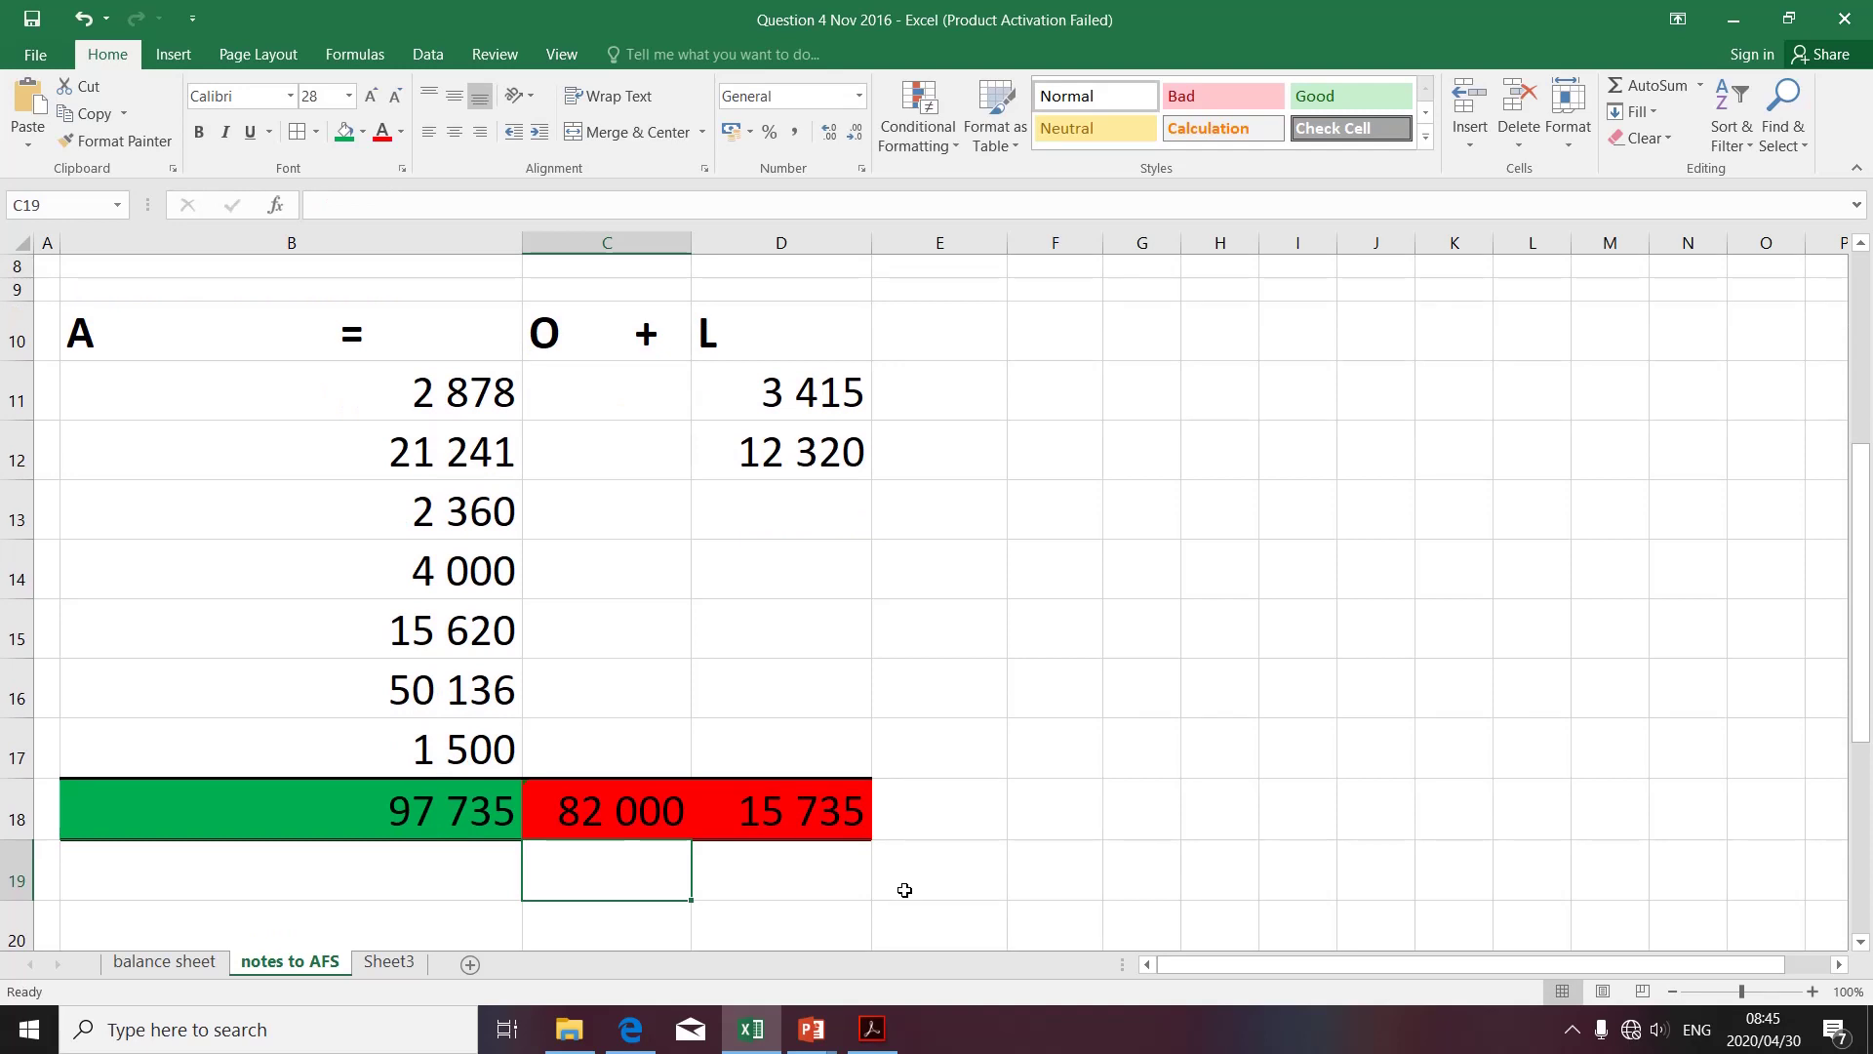
Change the fill of the owner's equity and liabilities totals in C18:D18 to green
{"action": "left_click", "coordinate": [630, 821]}
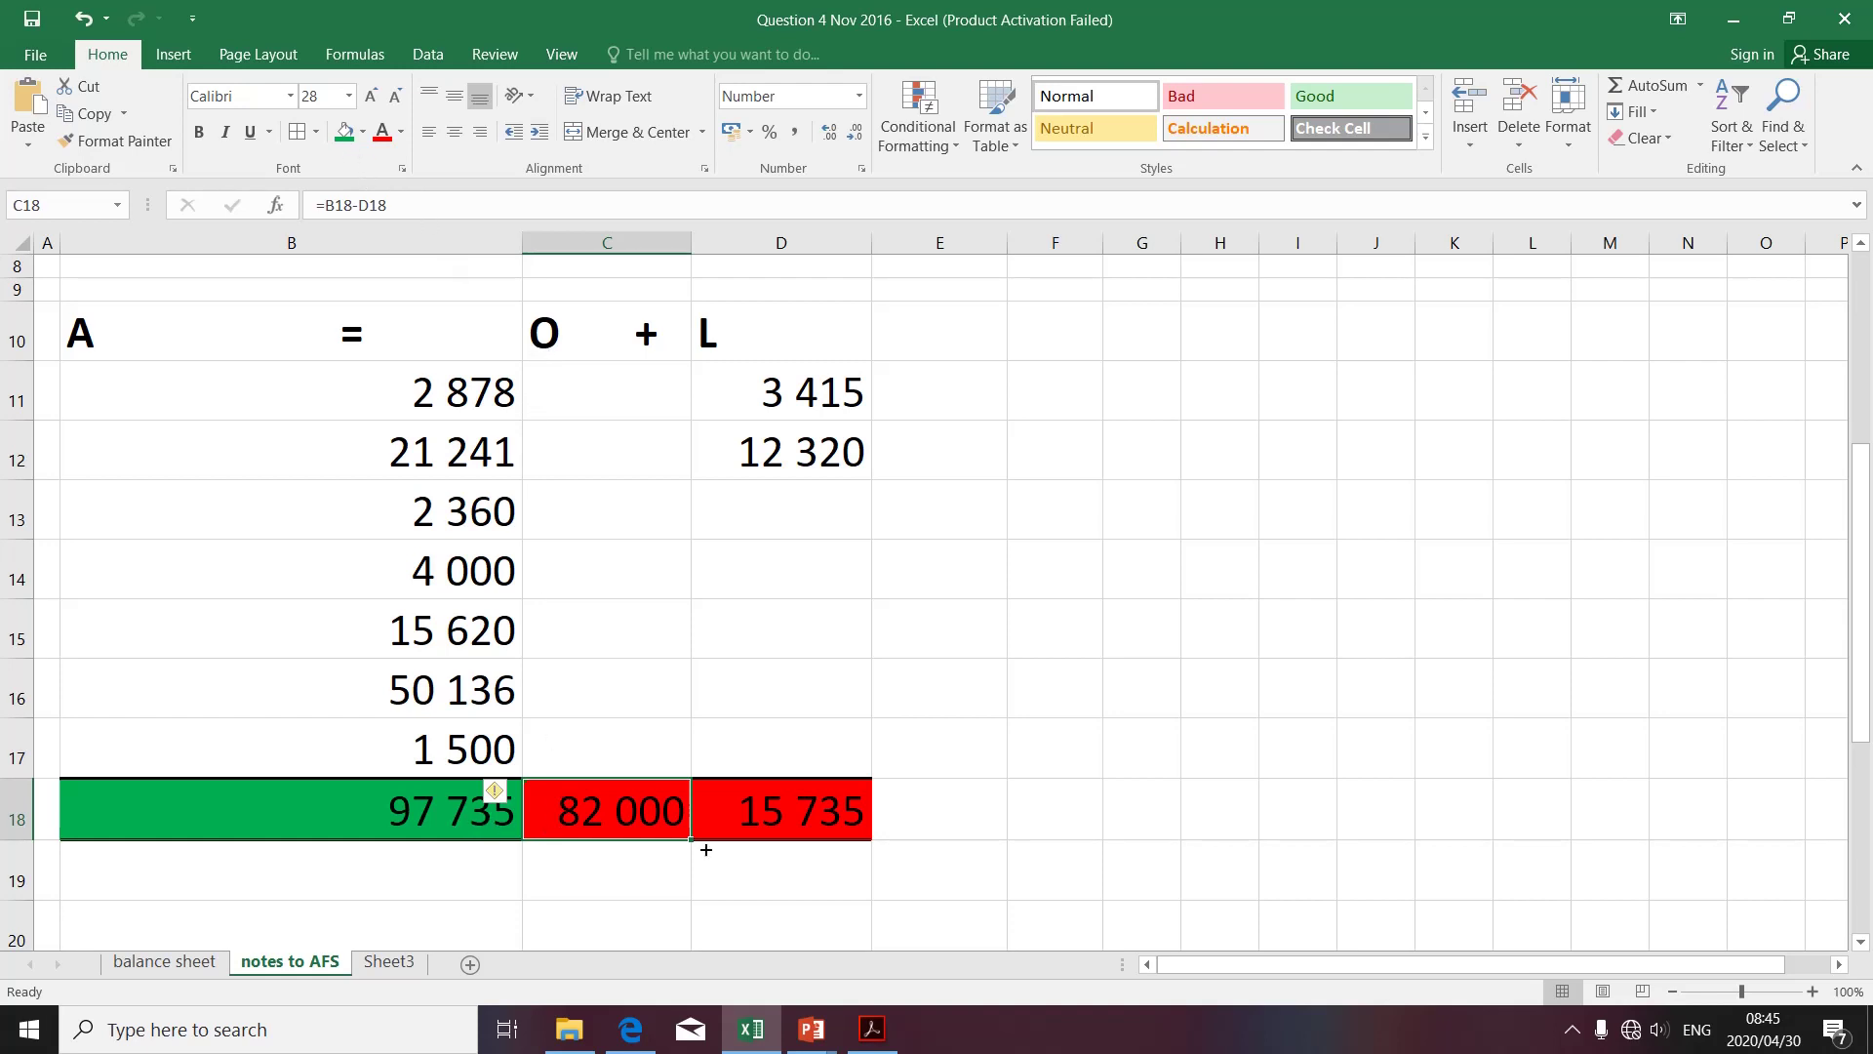
{"action": "left_click", "coordinate": [720, 817], "text": "shift"}
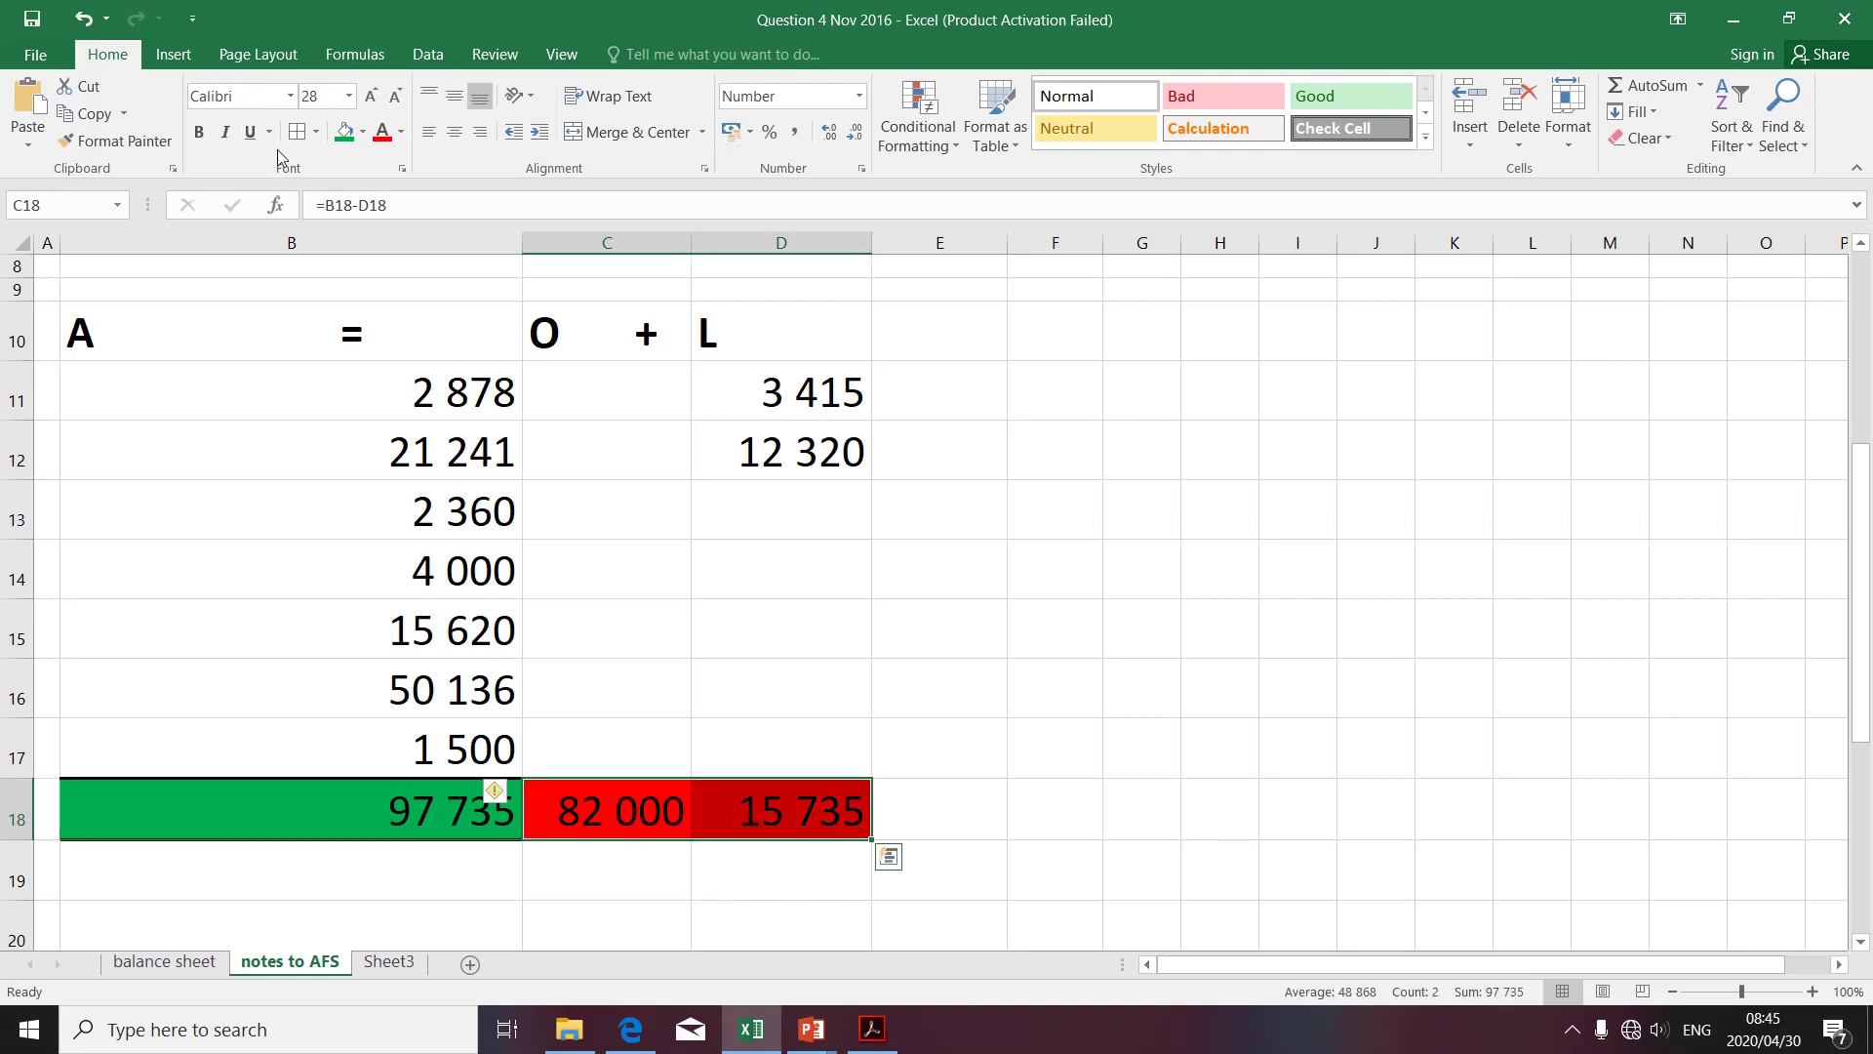
{"action": "left_click", "coordinate": [345, 132]}
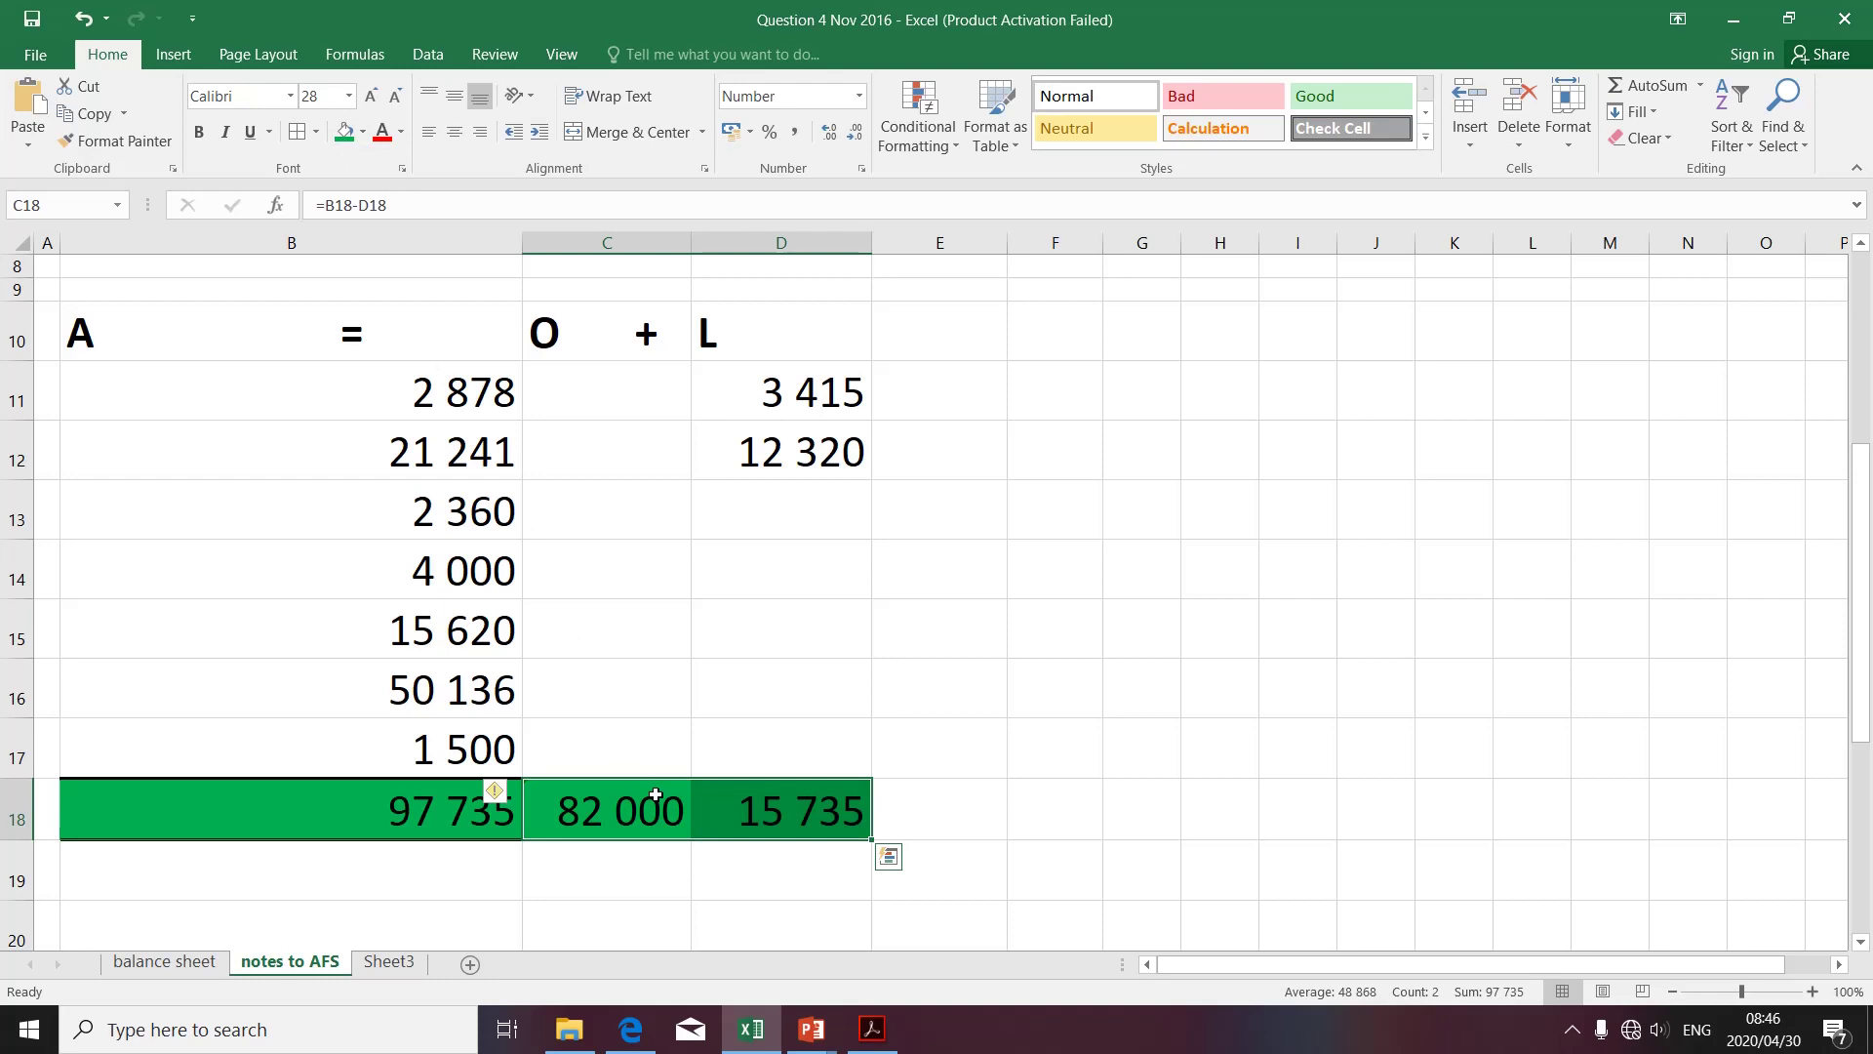
Link the Balance @ BOY amount in C5 to the calculated owner's equity with =C18
{"action": "scroll", "coordinate": [656, 794], "scroll_direction": "up", "scroll_amount": 2}
{"action": "scroll", "coordinate": [655, 794], "scroll_direction": "down", "scroll_amount": 3}
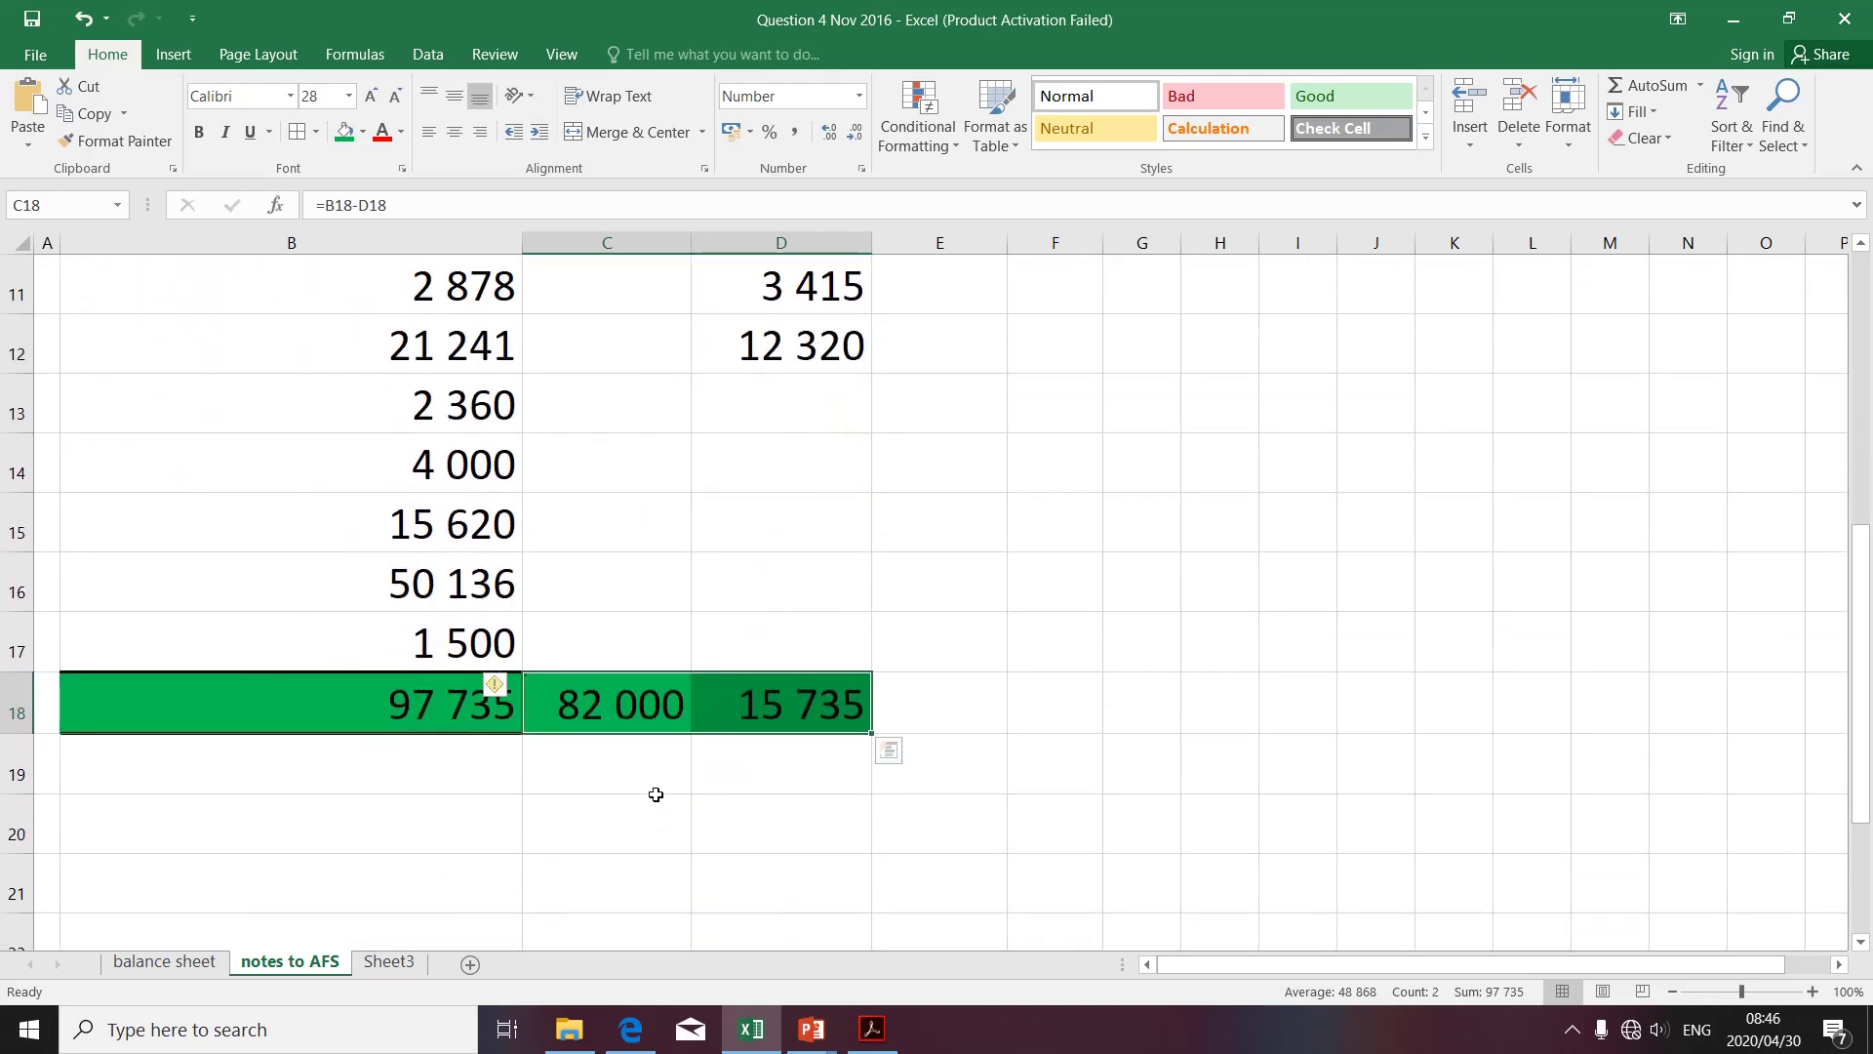
{"action": "scroll", "coordinate": [656, 794], "scroll_direction": "up", "scroll_amount": 2}
{"action": "scroll", "coordinate": [656, 794], "scroll_direction": "down", "scroll_amount": 2}
{"action": "scroll", "coordinate": [656, 794], "scroll_direction": "up", "scroll_amount": 3}
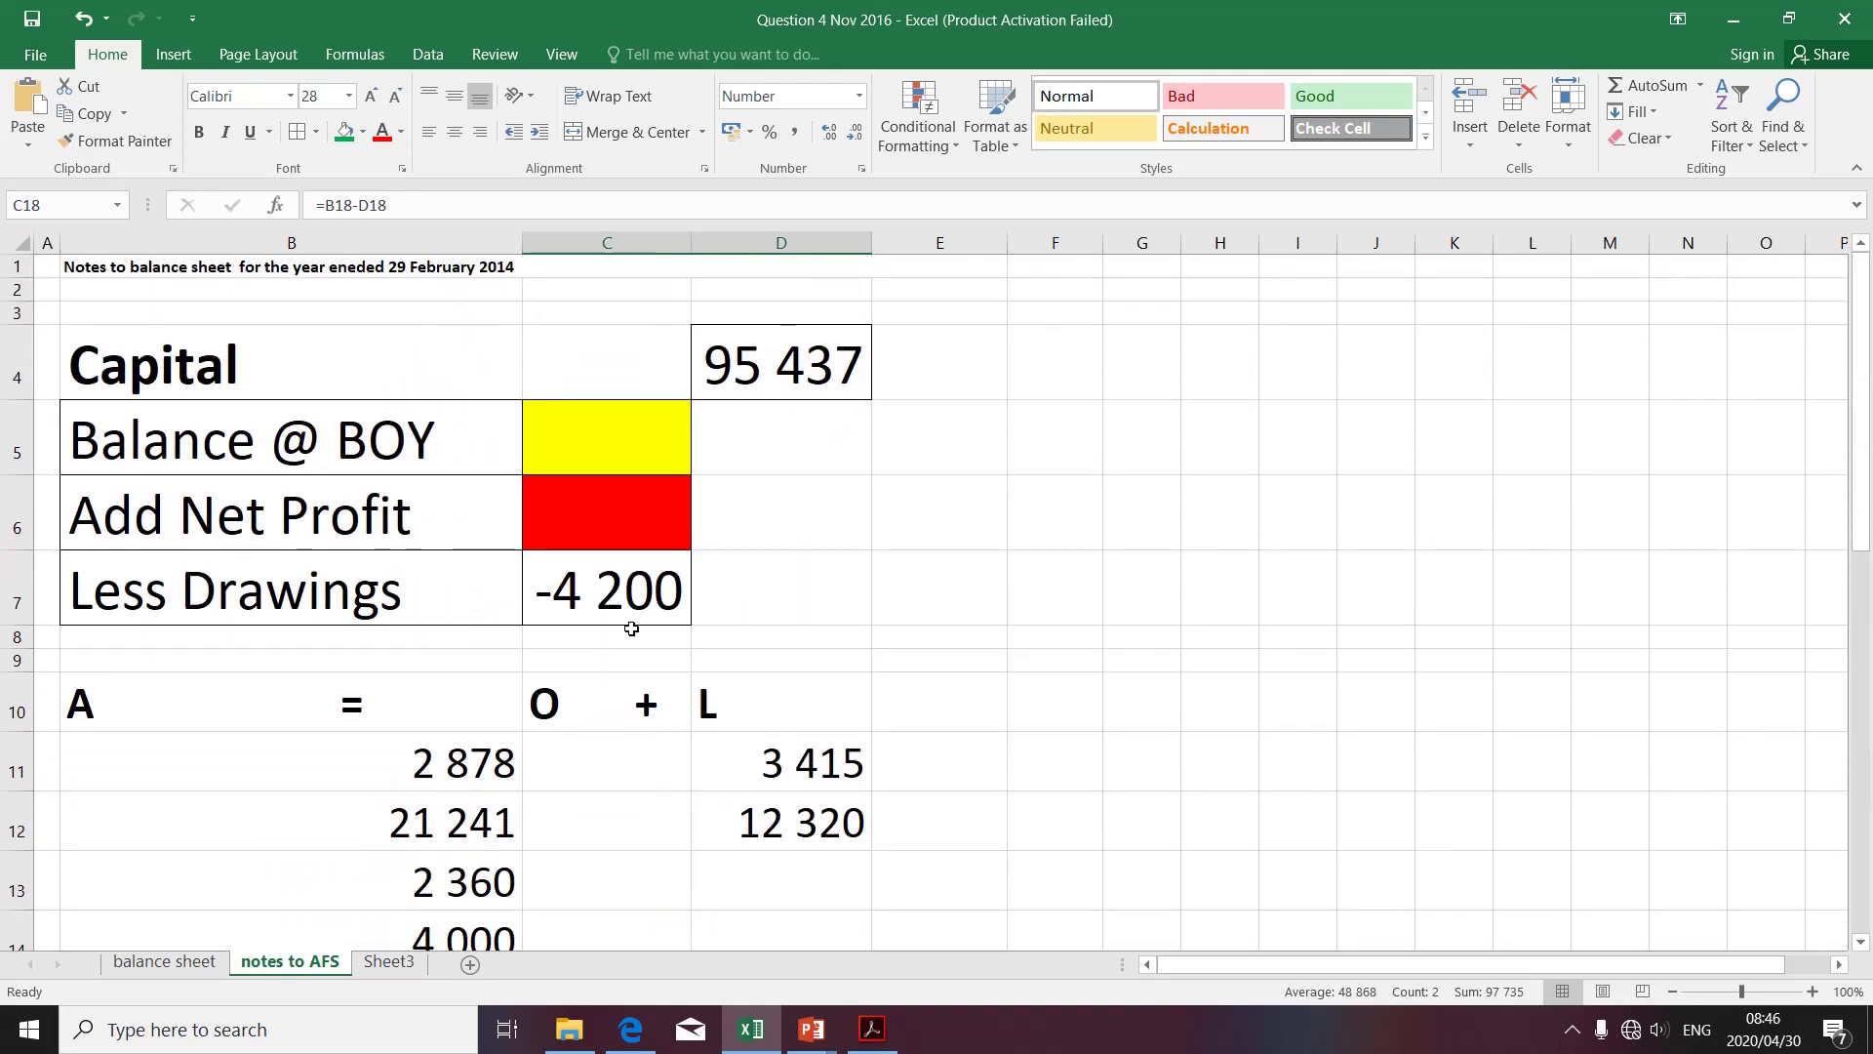
{"action": "left_click", "coordinate": [603, 450]}
{"action": "type", "text": "="}
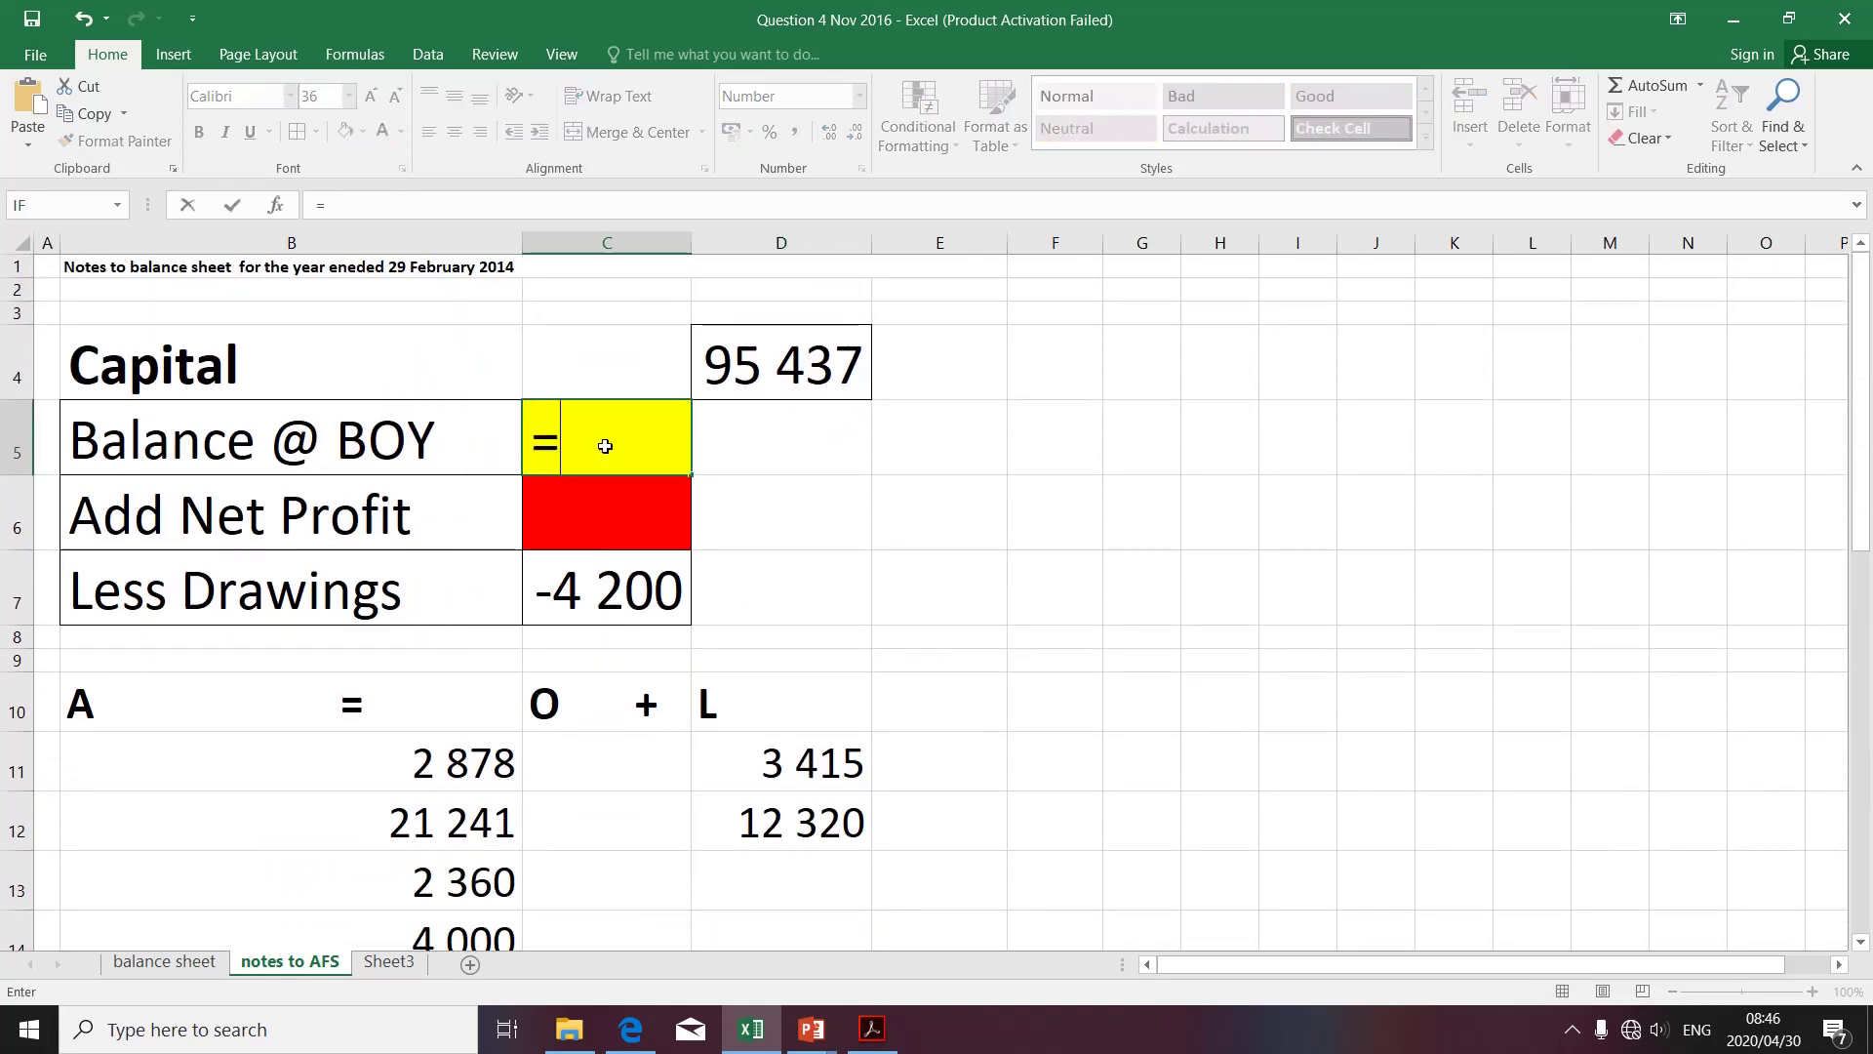
{"action": "scroll", "coordinate": [614, 794], "scroll_direction": "down", "scroll_amount": 3}
{"action": "left_click", "coordinate": [620, 771]}
{"action": "key", "text": "Return"}
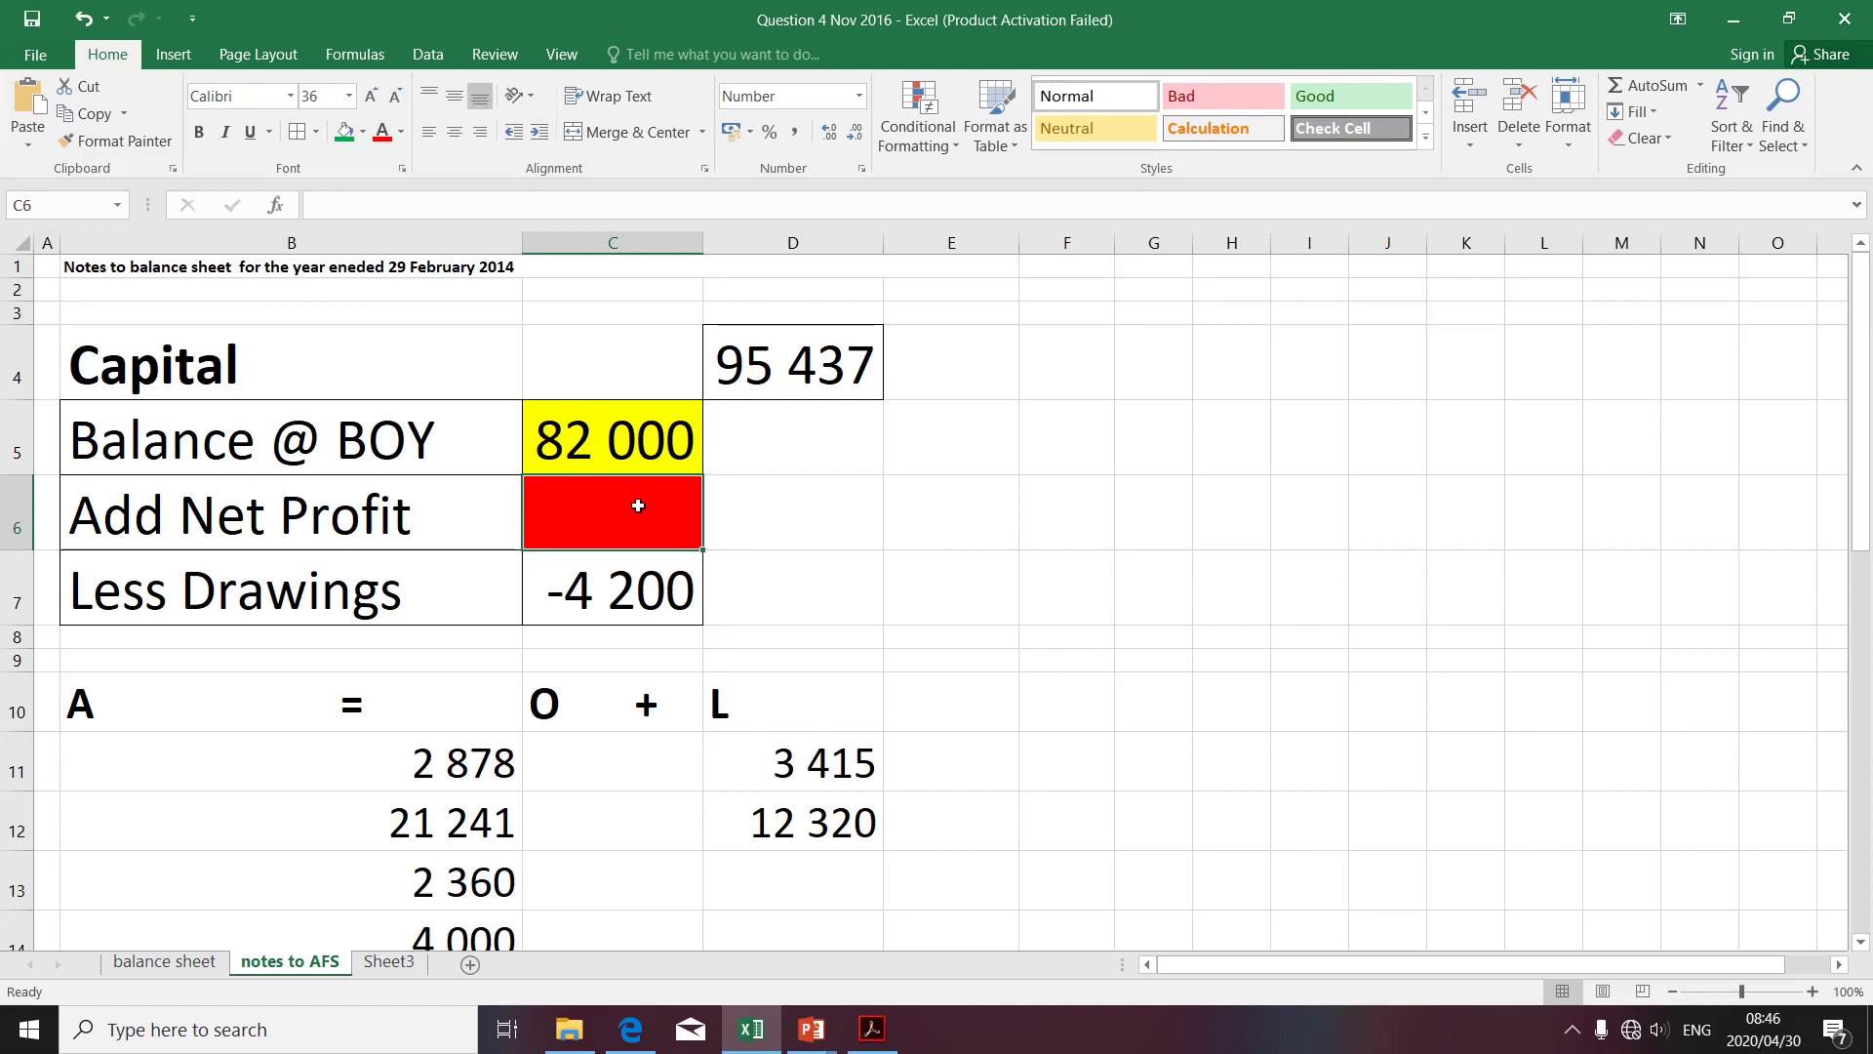
Switch to the exam paper PDF in Edge and review the net profit and equity note requirements in 4.1.1 and 4.1.2
{"action": "key", "text": "alt+Tab"}
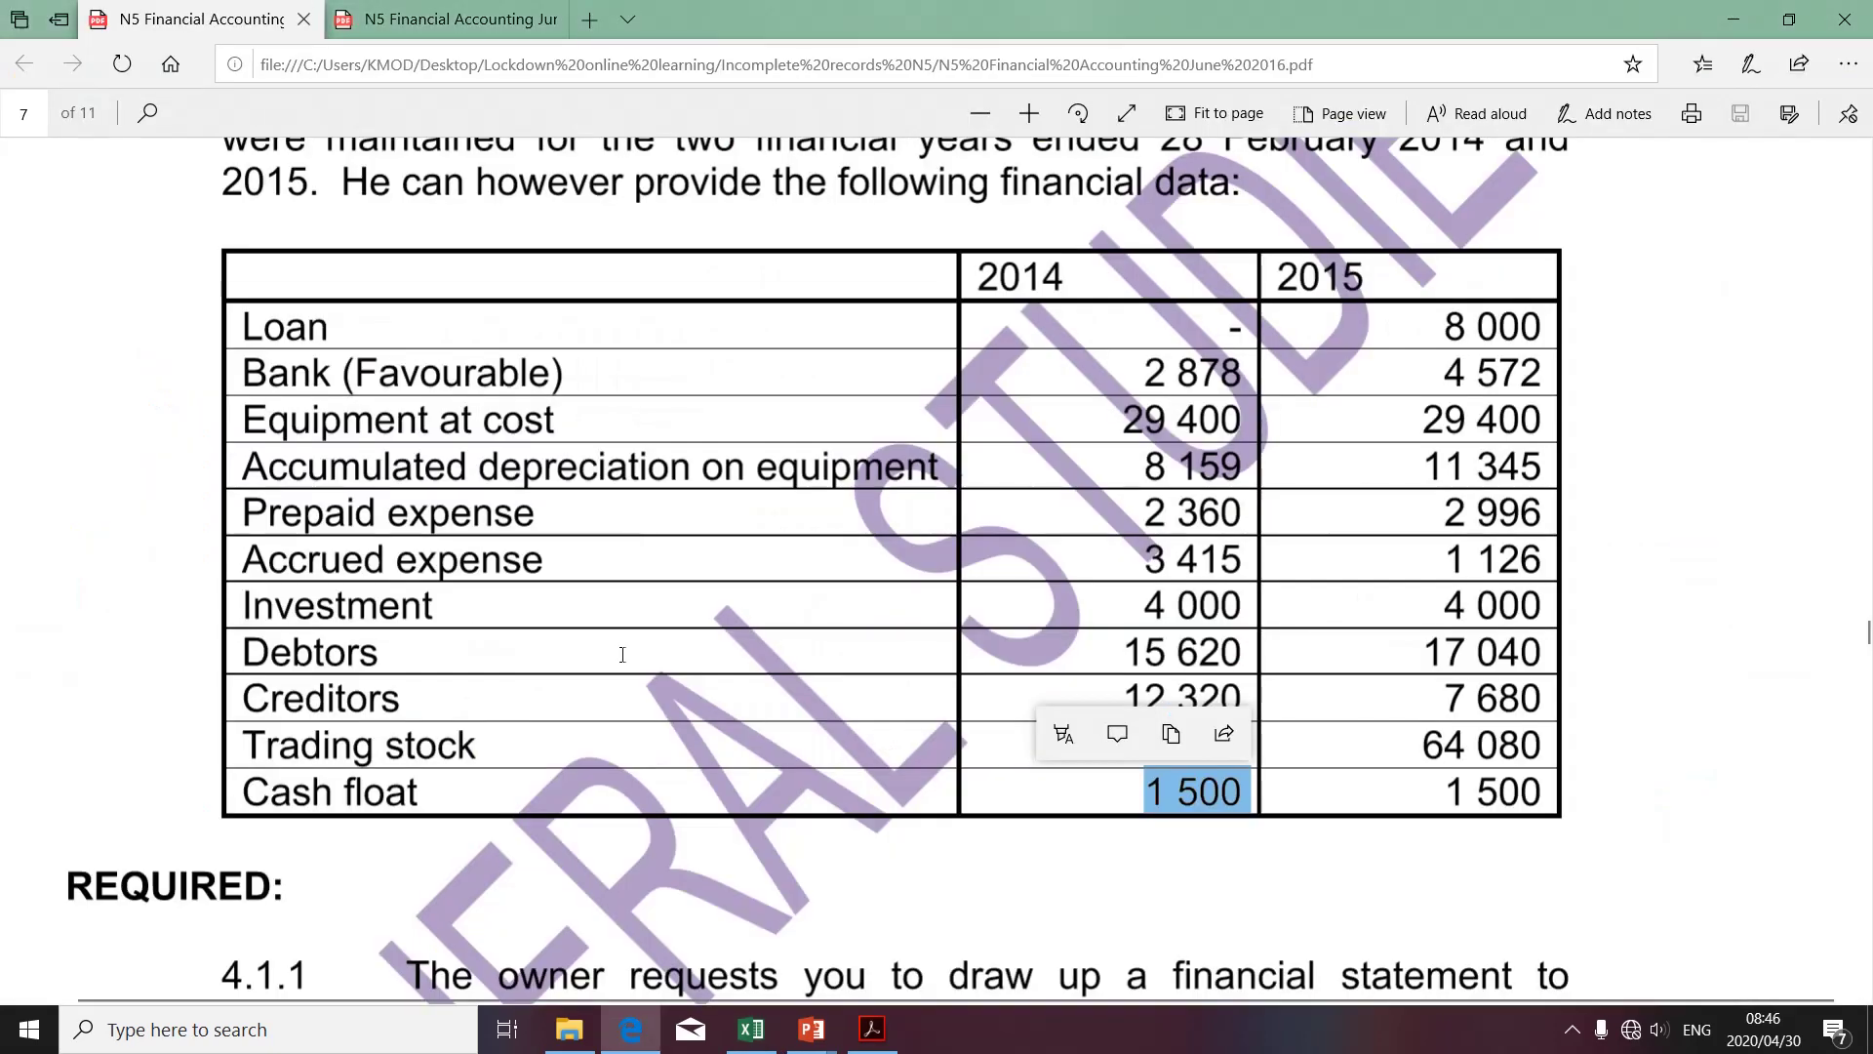
{"action": "scroll", "coordinate": [622, 654], "scroll_direction": "down", "scroll_amount": 3}
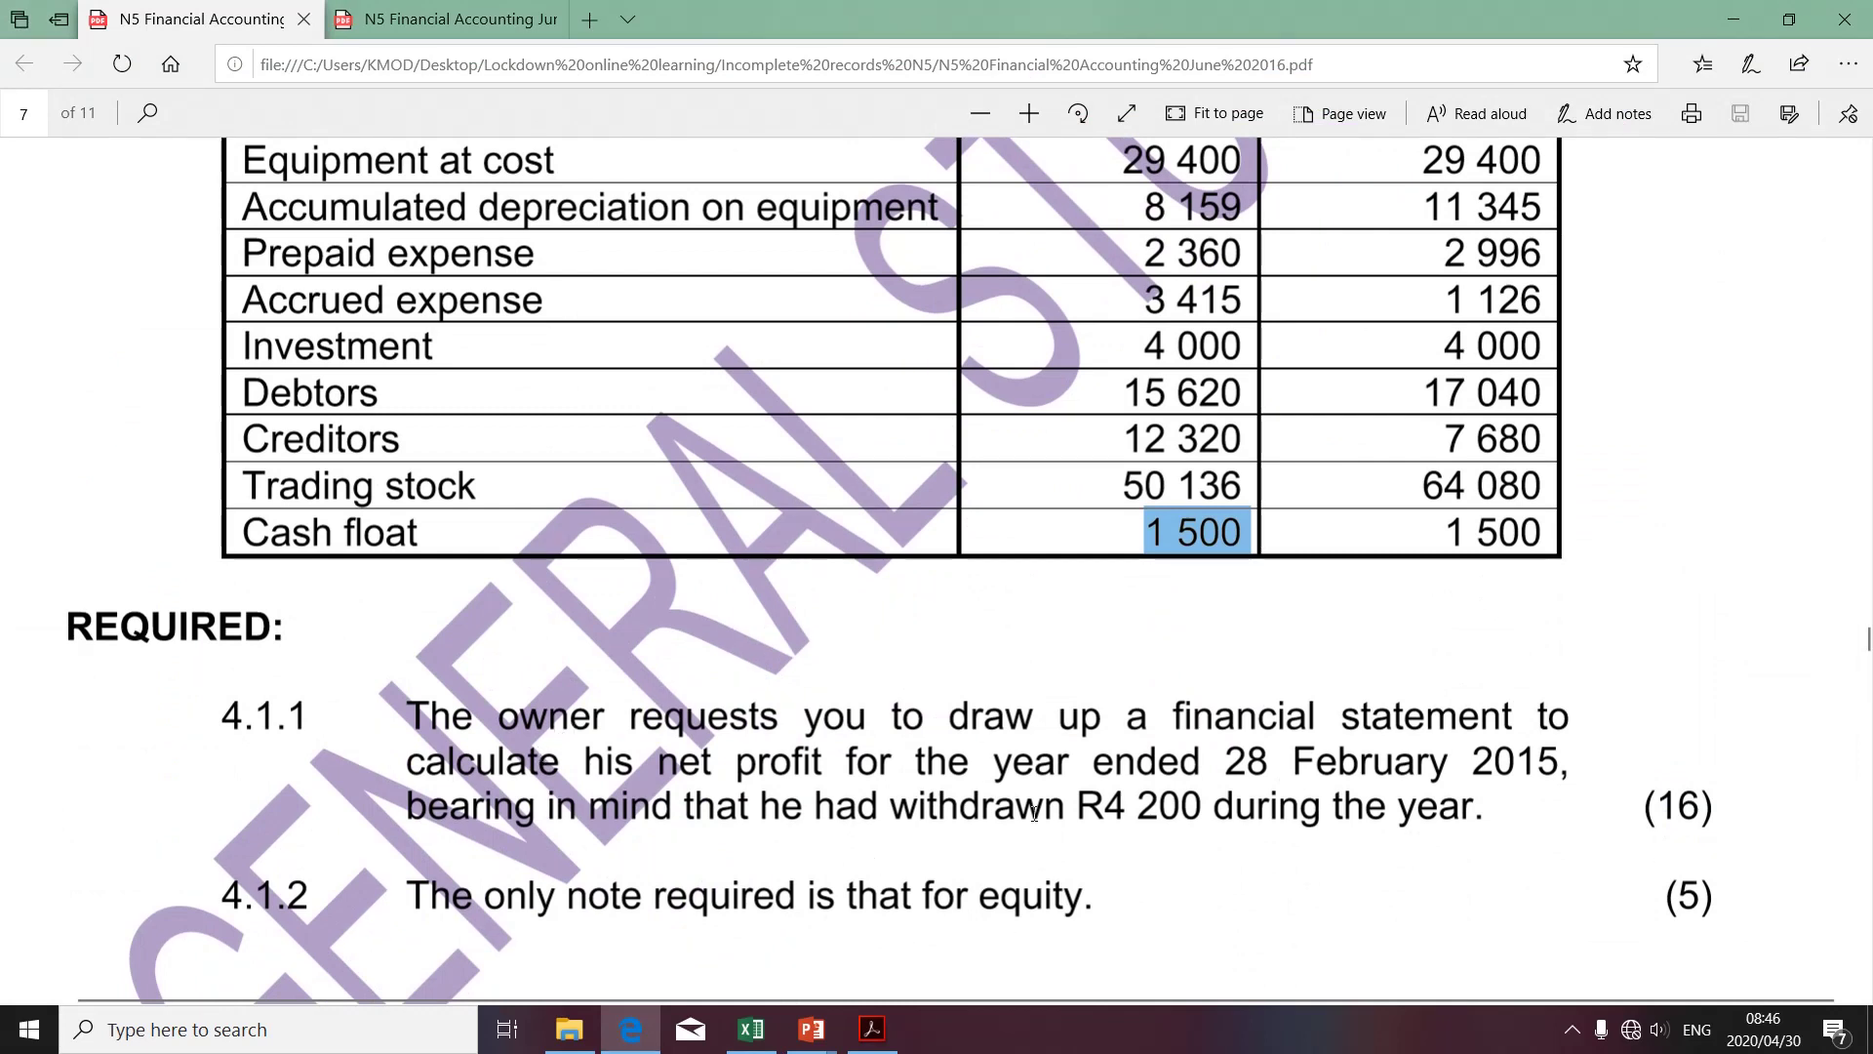
{"action": "left_click_drag", "start_coordinate": [661, 757], "coordinate": [829, 763]}
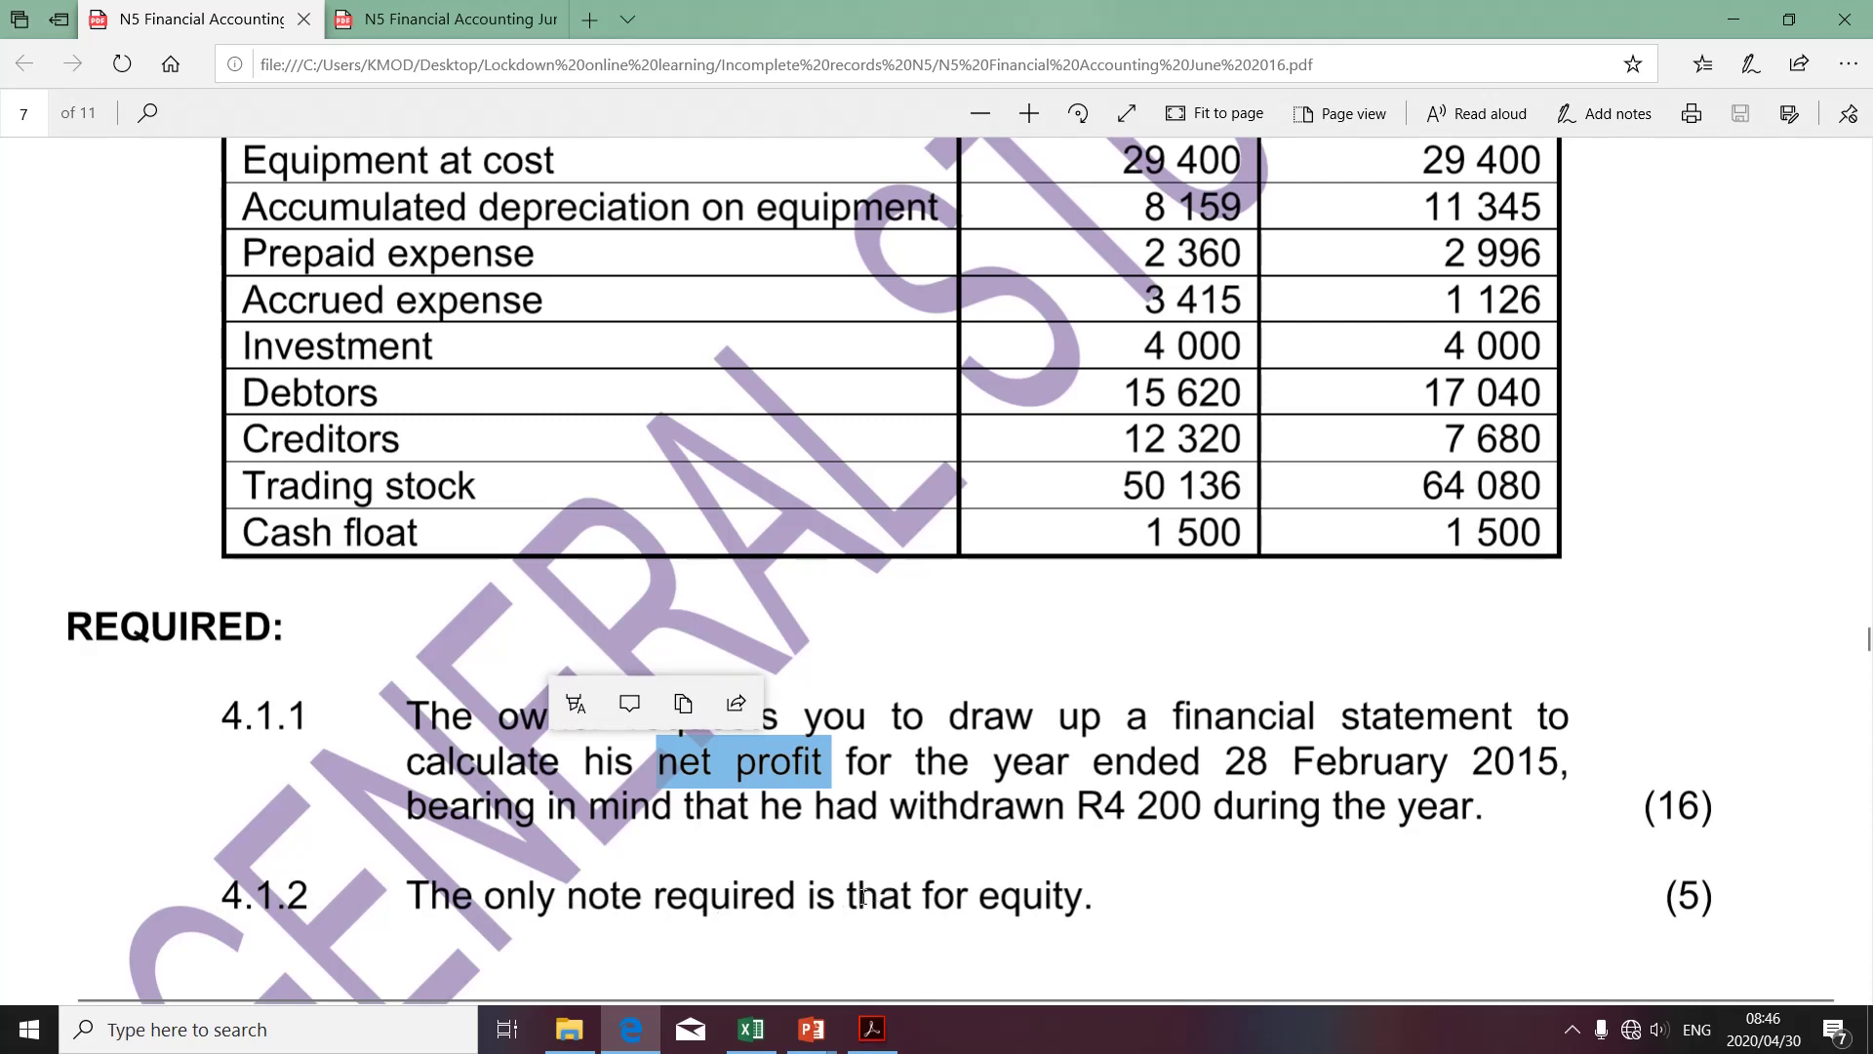
{"action": "left_click_drag", "start_coordinate": [880, 895], "coordinate": [980, 896]}
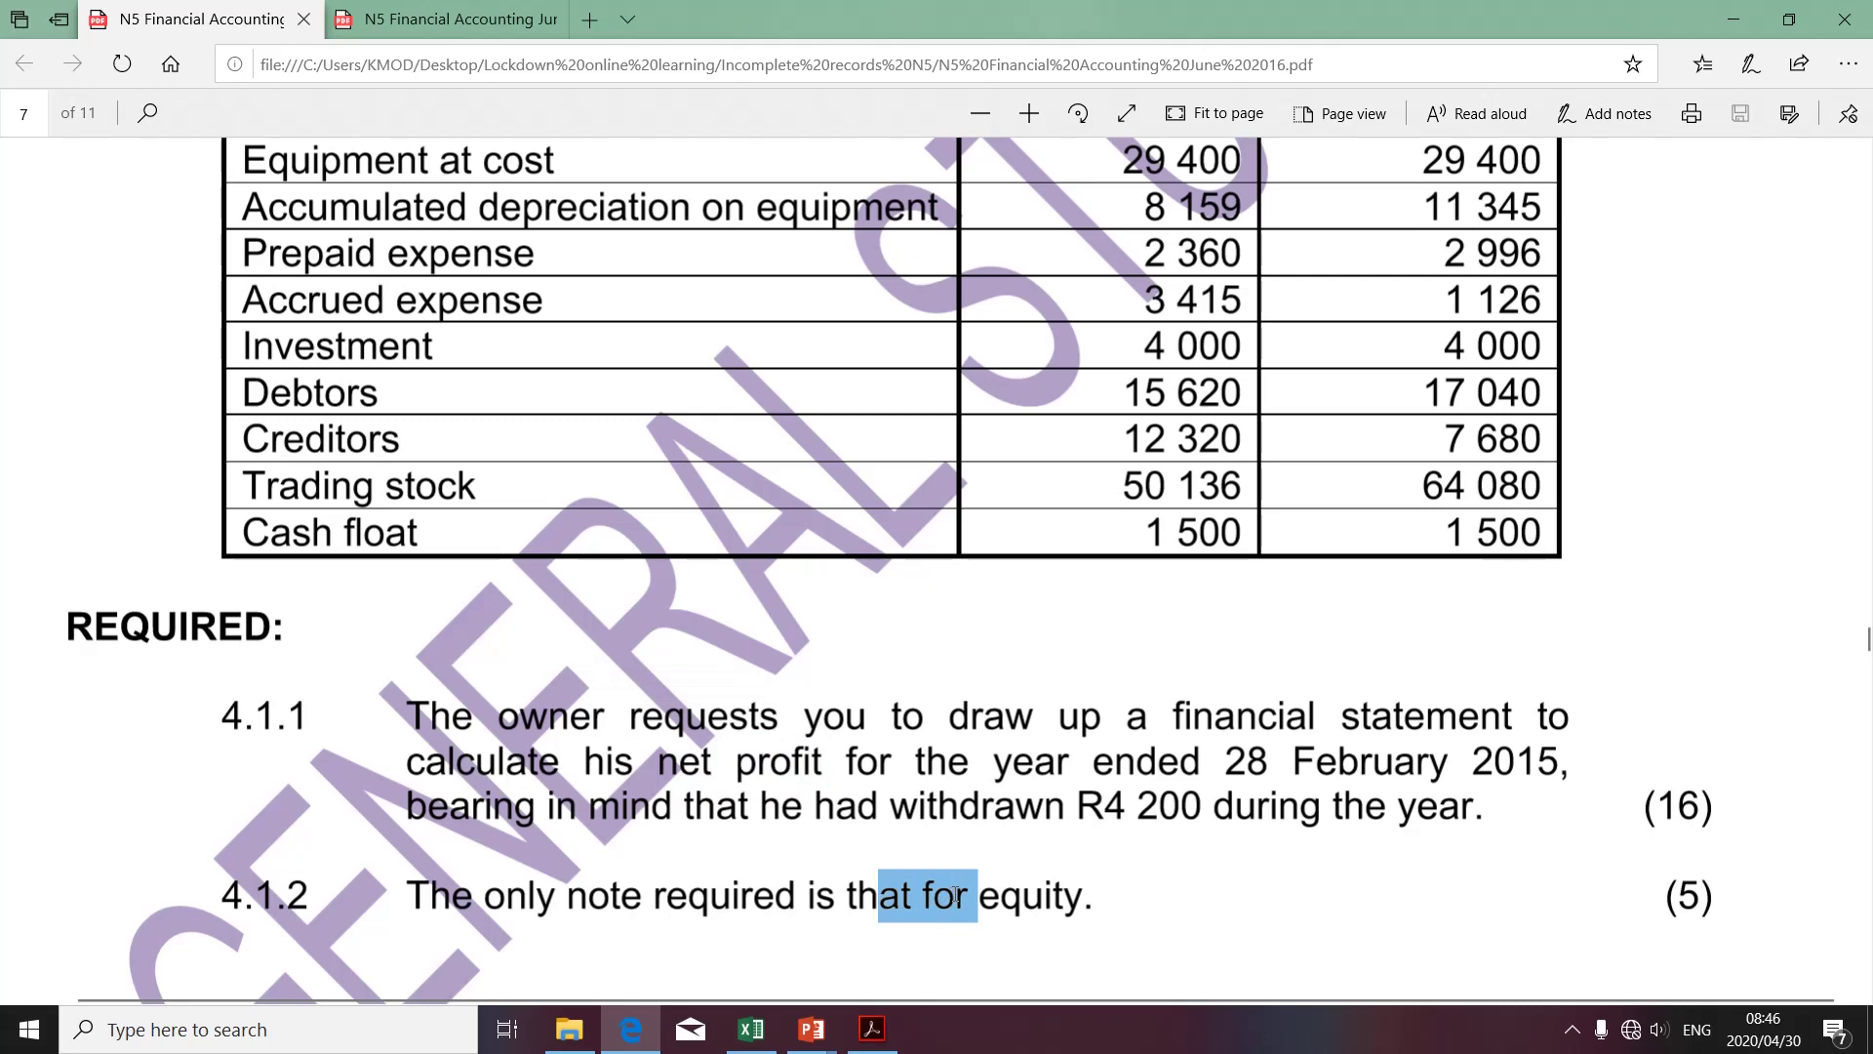
Return to the Excel workbook and calculate net profit in C6 with the formula =D4-C5-C7
{"action": "key", "text": "alt+Tab"}
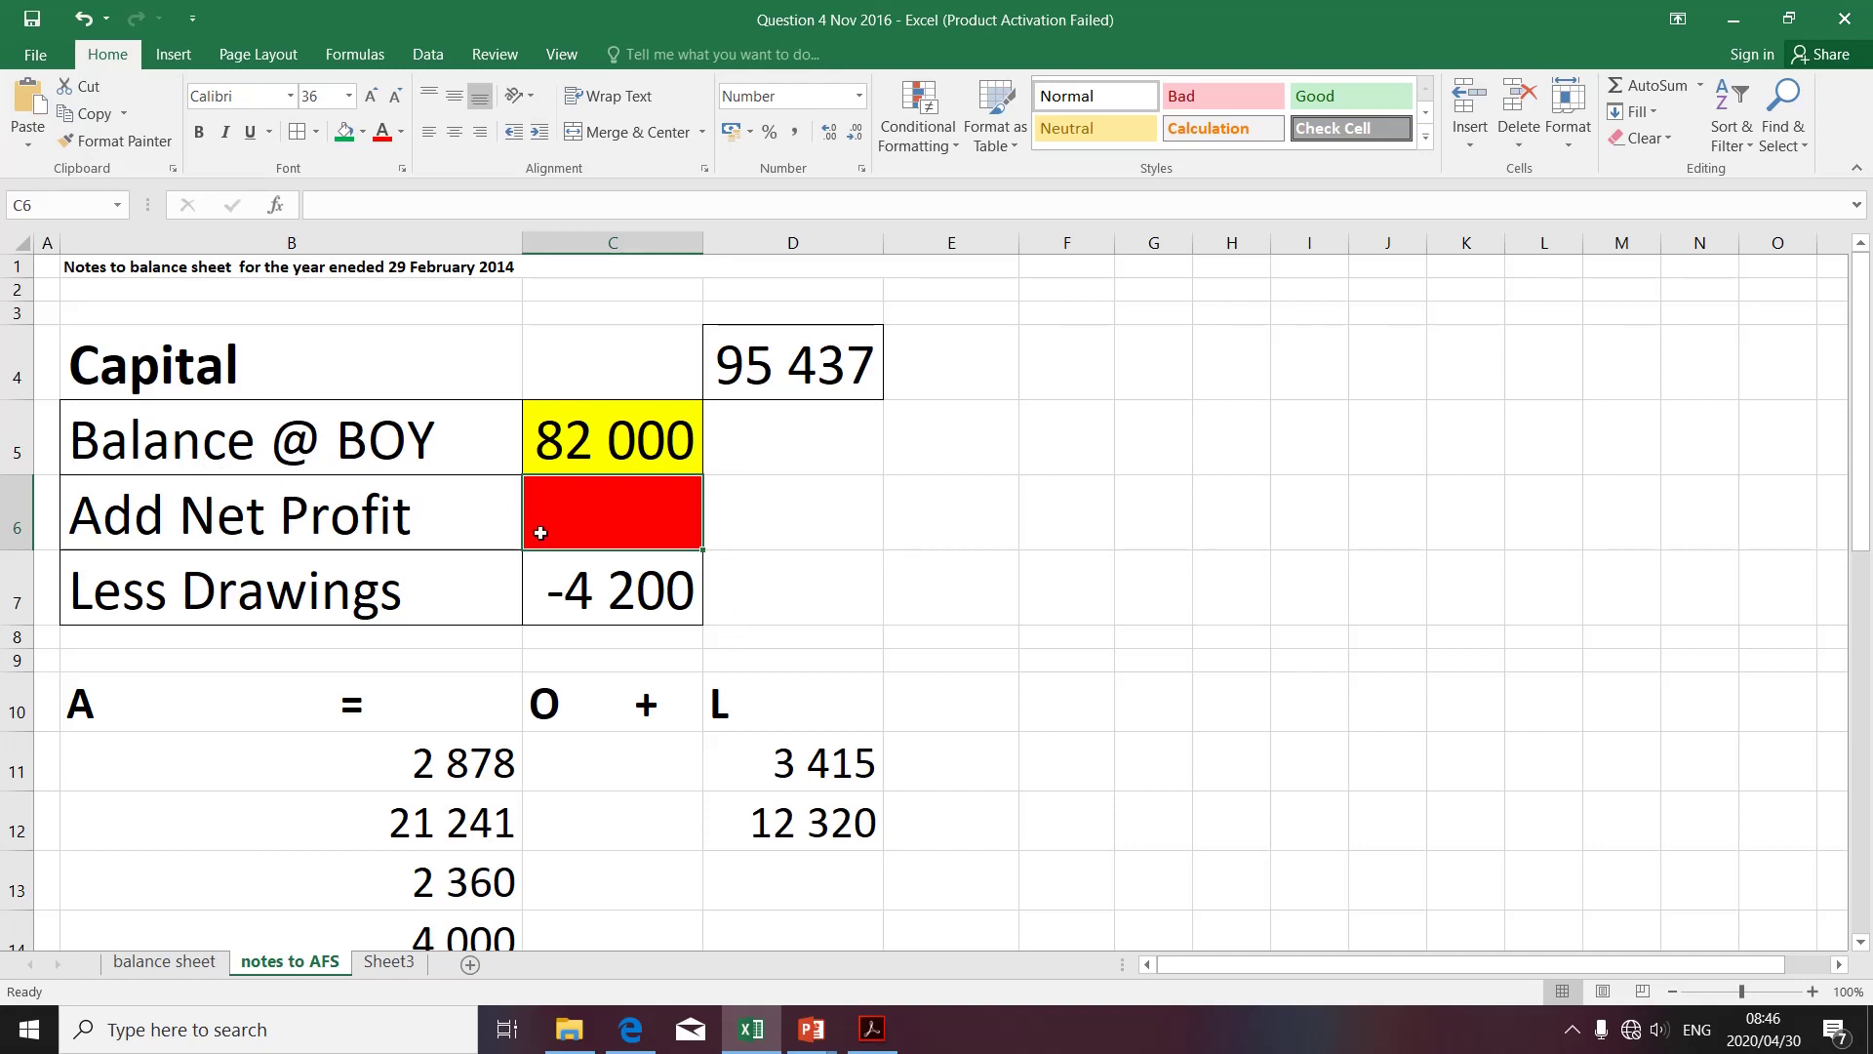
{"action": "type", "text": "="}
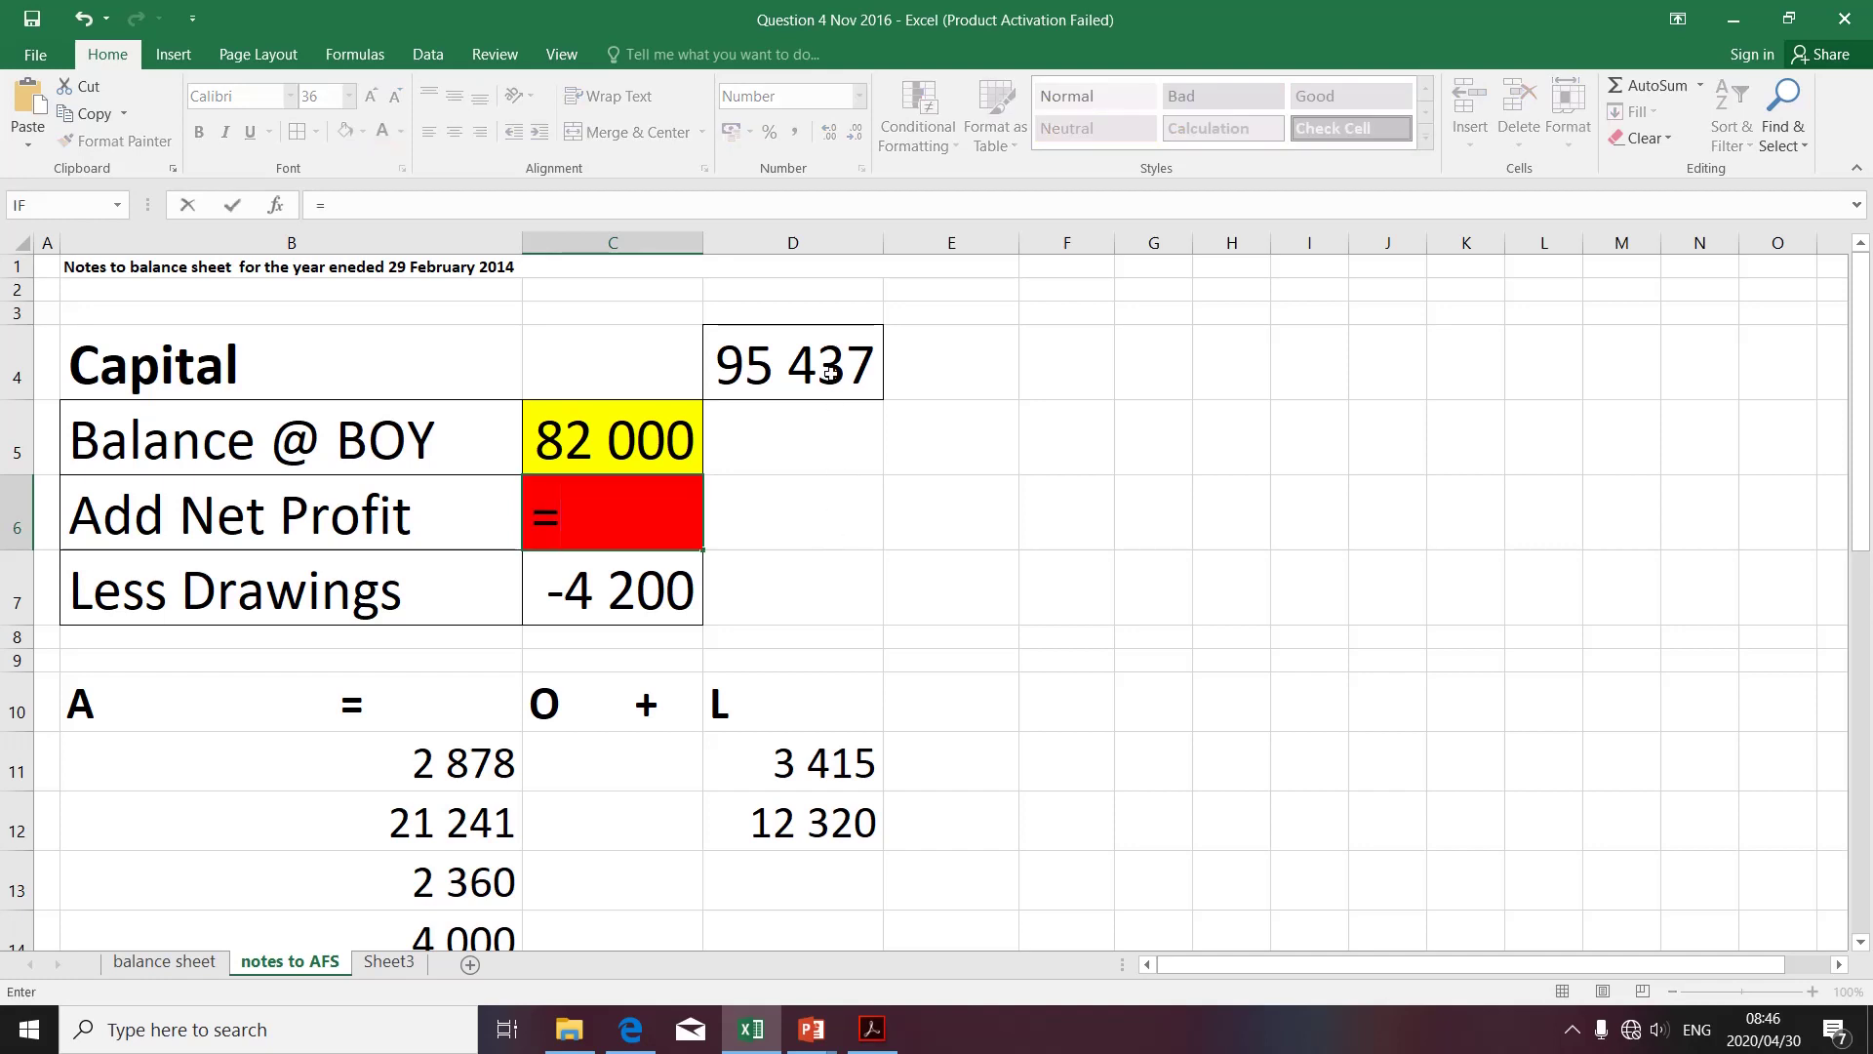
{"action": "left_click", "coordinate": [830, 374]}
{"action": "type", "text": "-"}
{"action": "key", "text": "Up"}
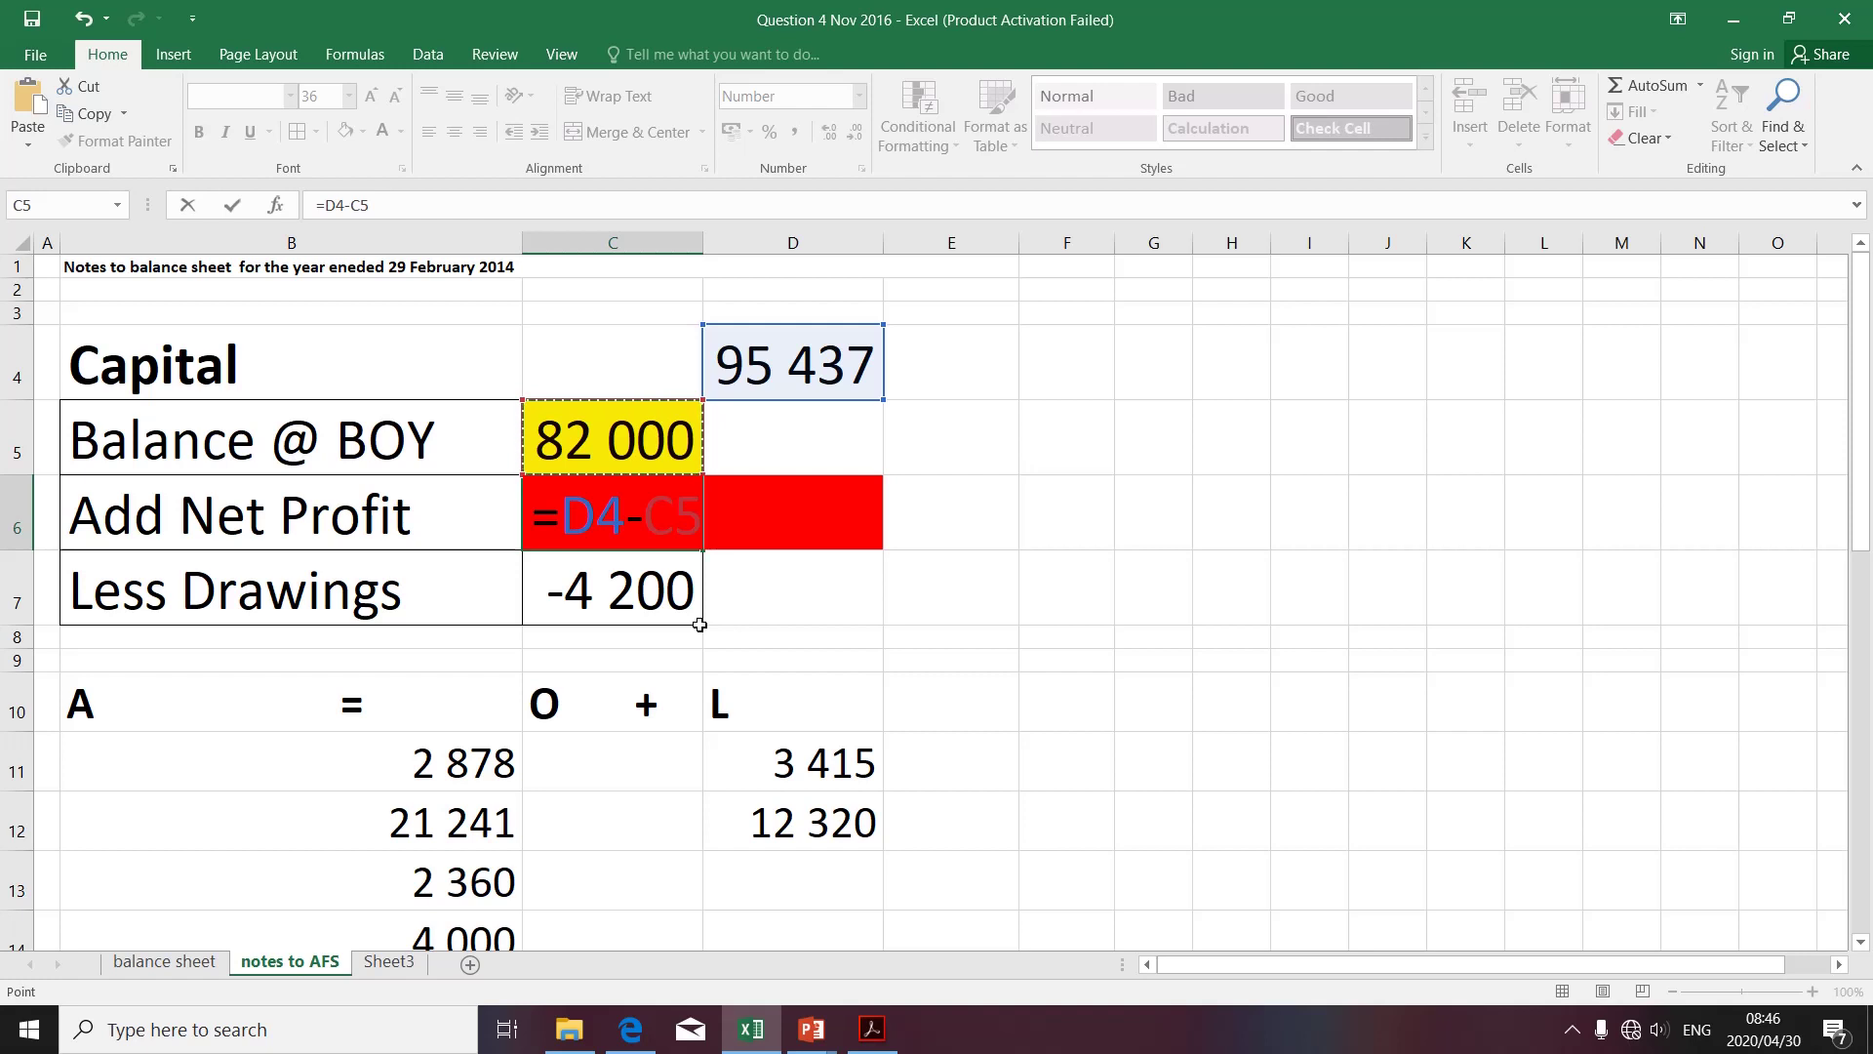
{"action": "type", "text": "-"}
{"action": "left_click", "coordinate": [650, 602]}
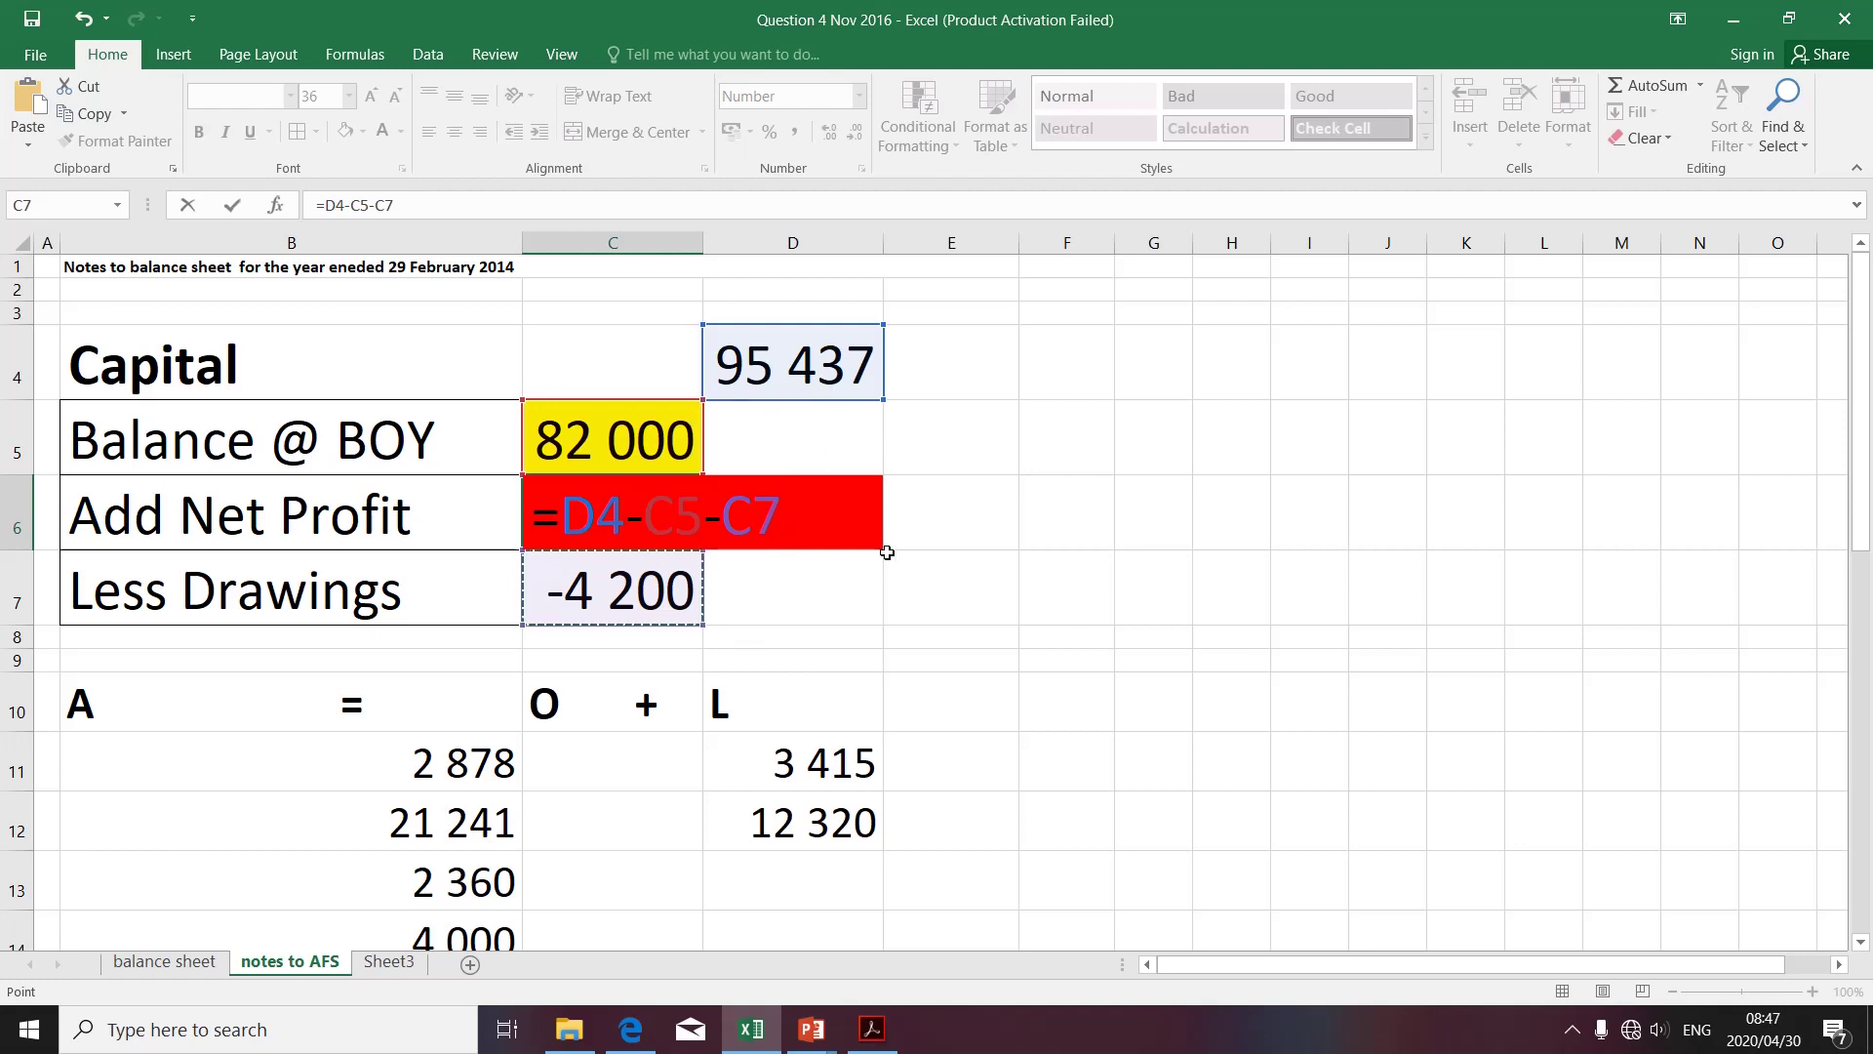
{"action": "key", "text": "Return"}
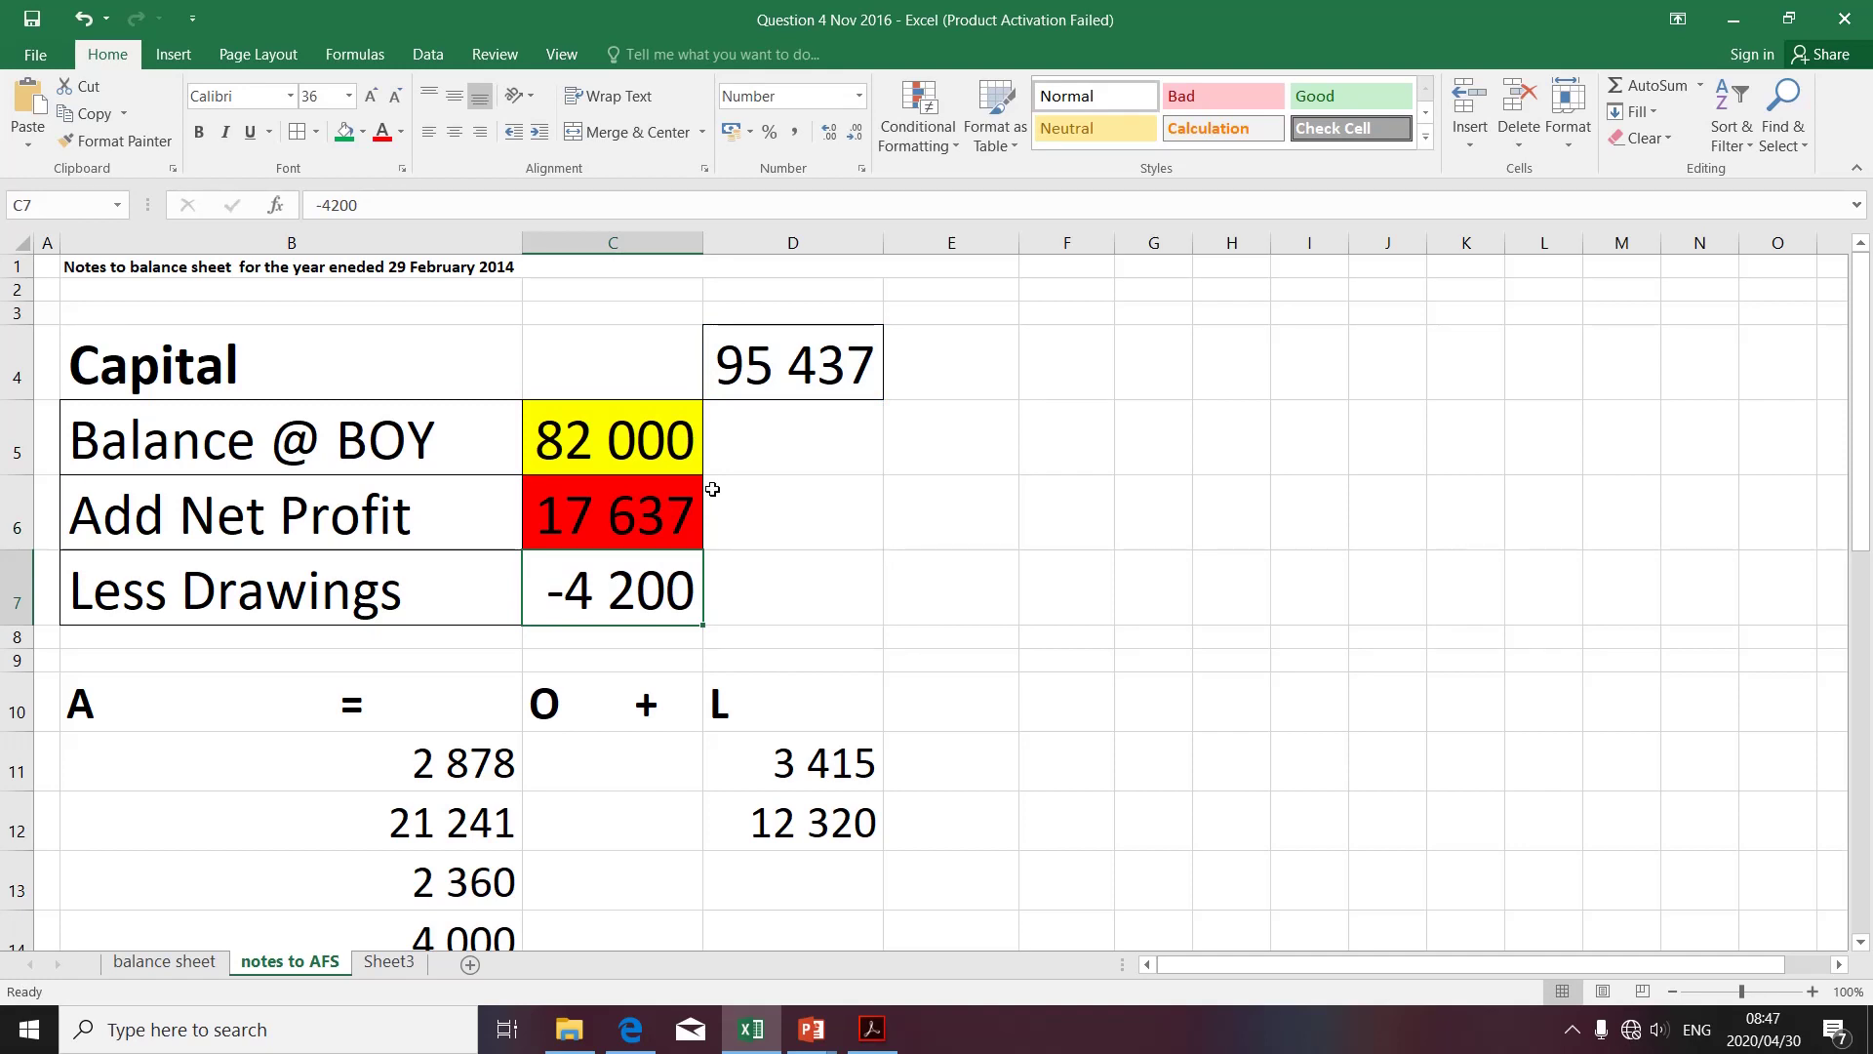
Remove the fill colours from the opening balance and net profit cells C5:C6
{"action": "left_click_drag", "start_coordinate": [639, 444], "coordinate": [617, 483]}
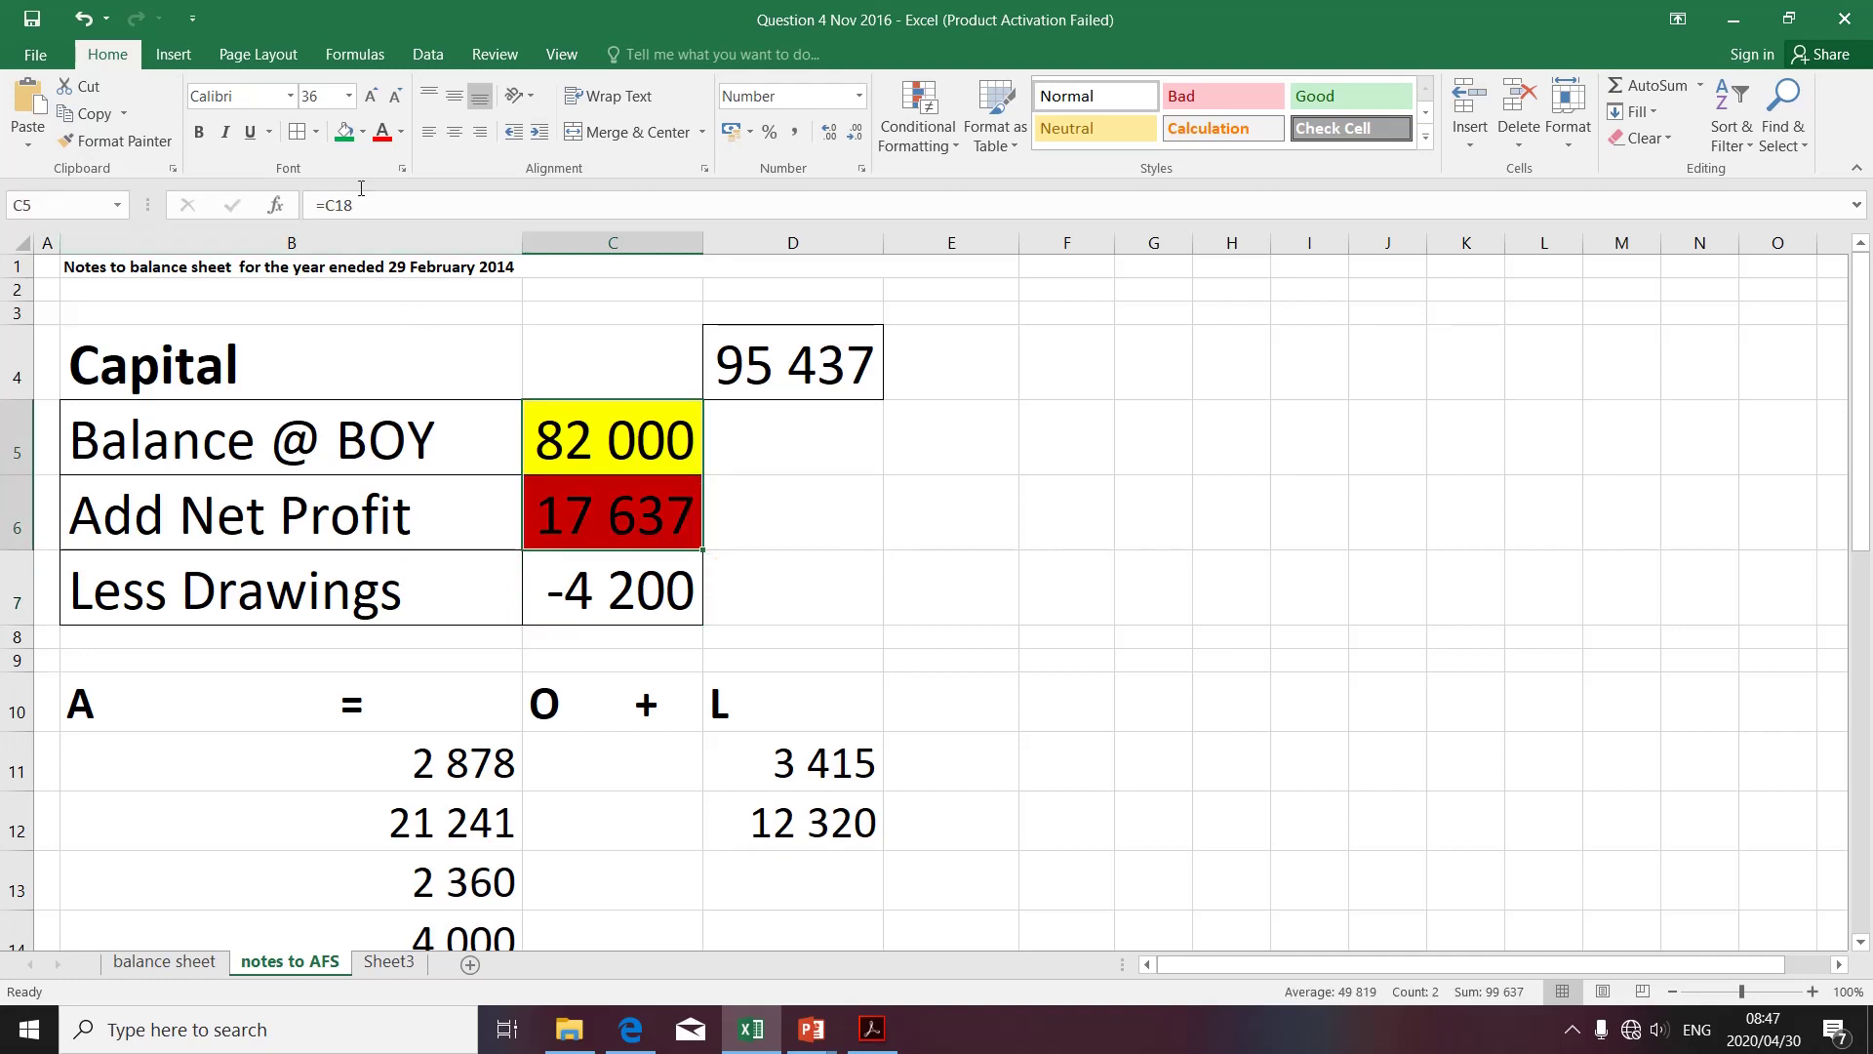
{"action": "left_click", "coordinate": [363, 134]}
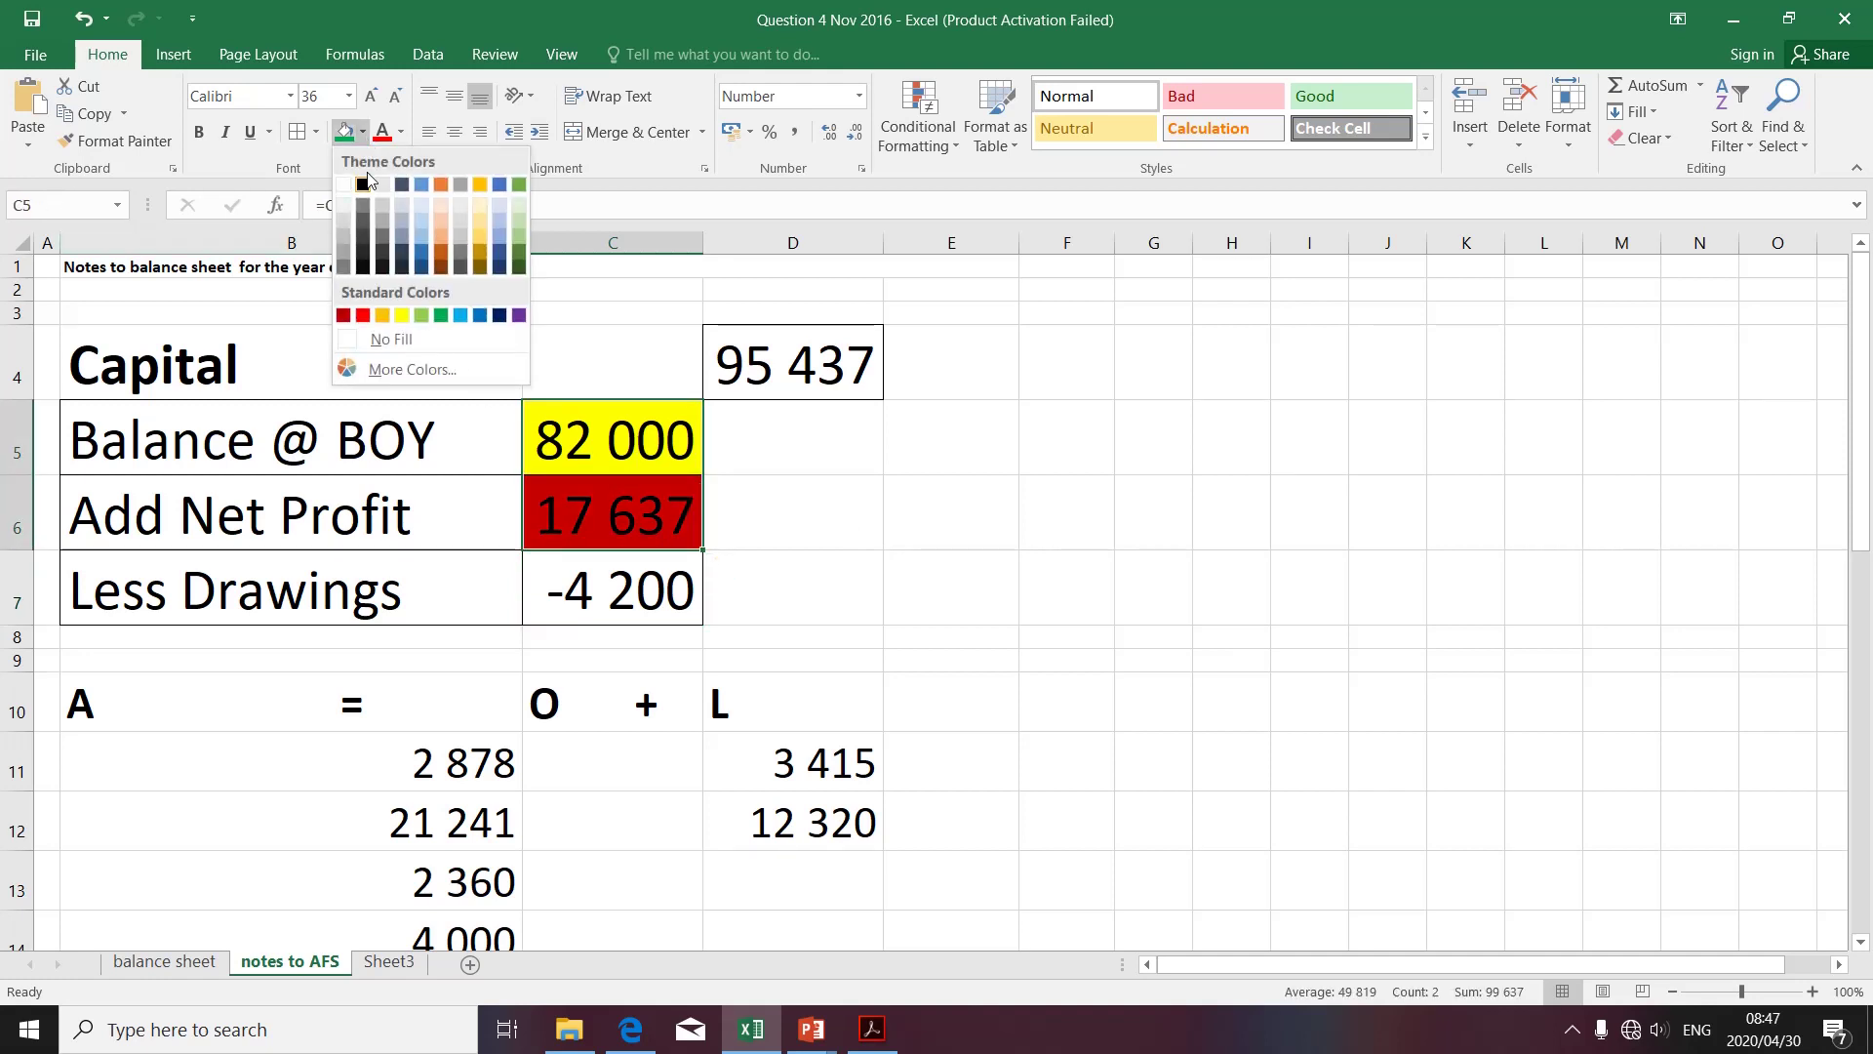
{"action": "left_click", "coordinate": [394, 341]}
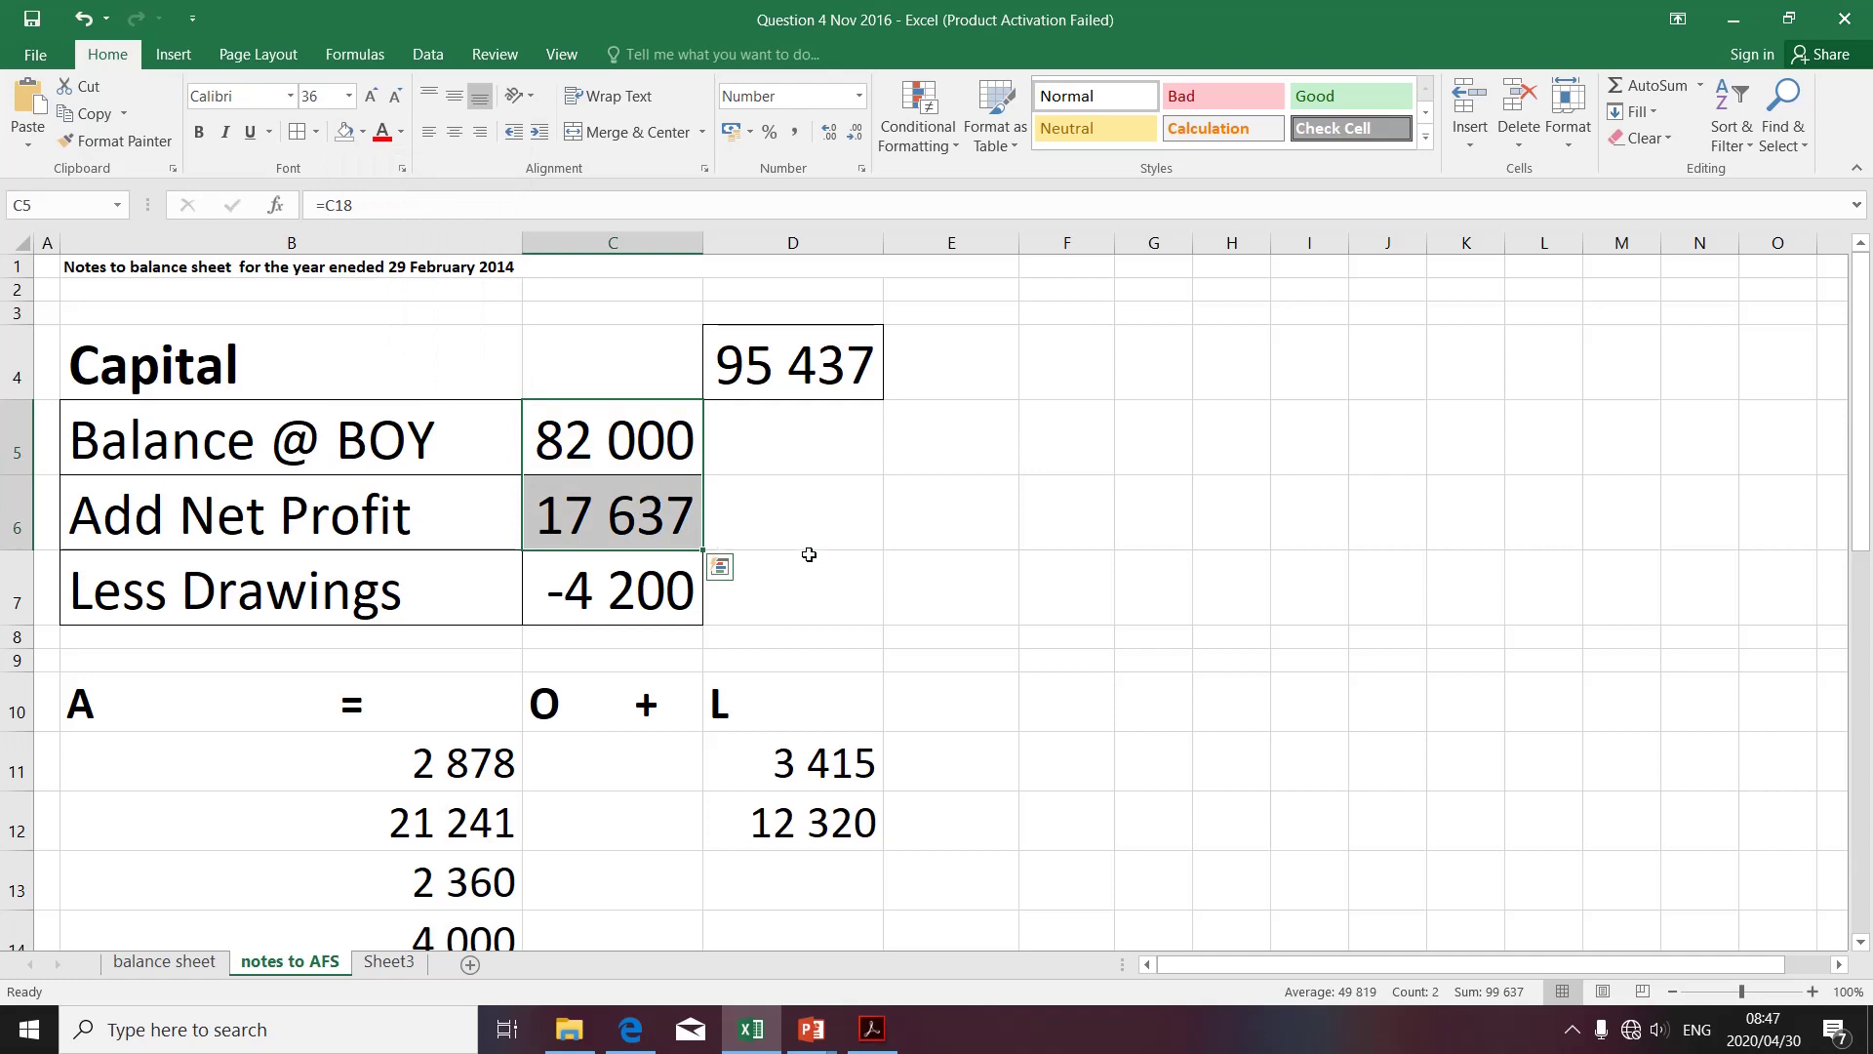
{"action": "left_click", "coordinate": [816, 552]}
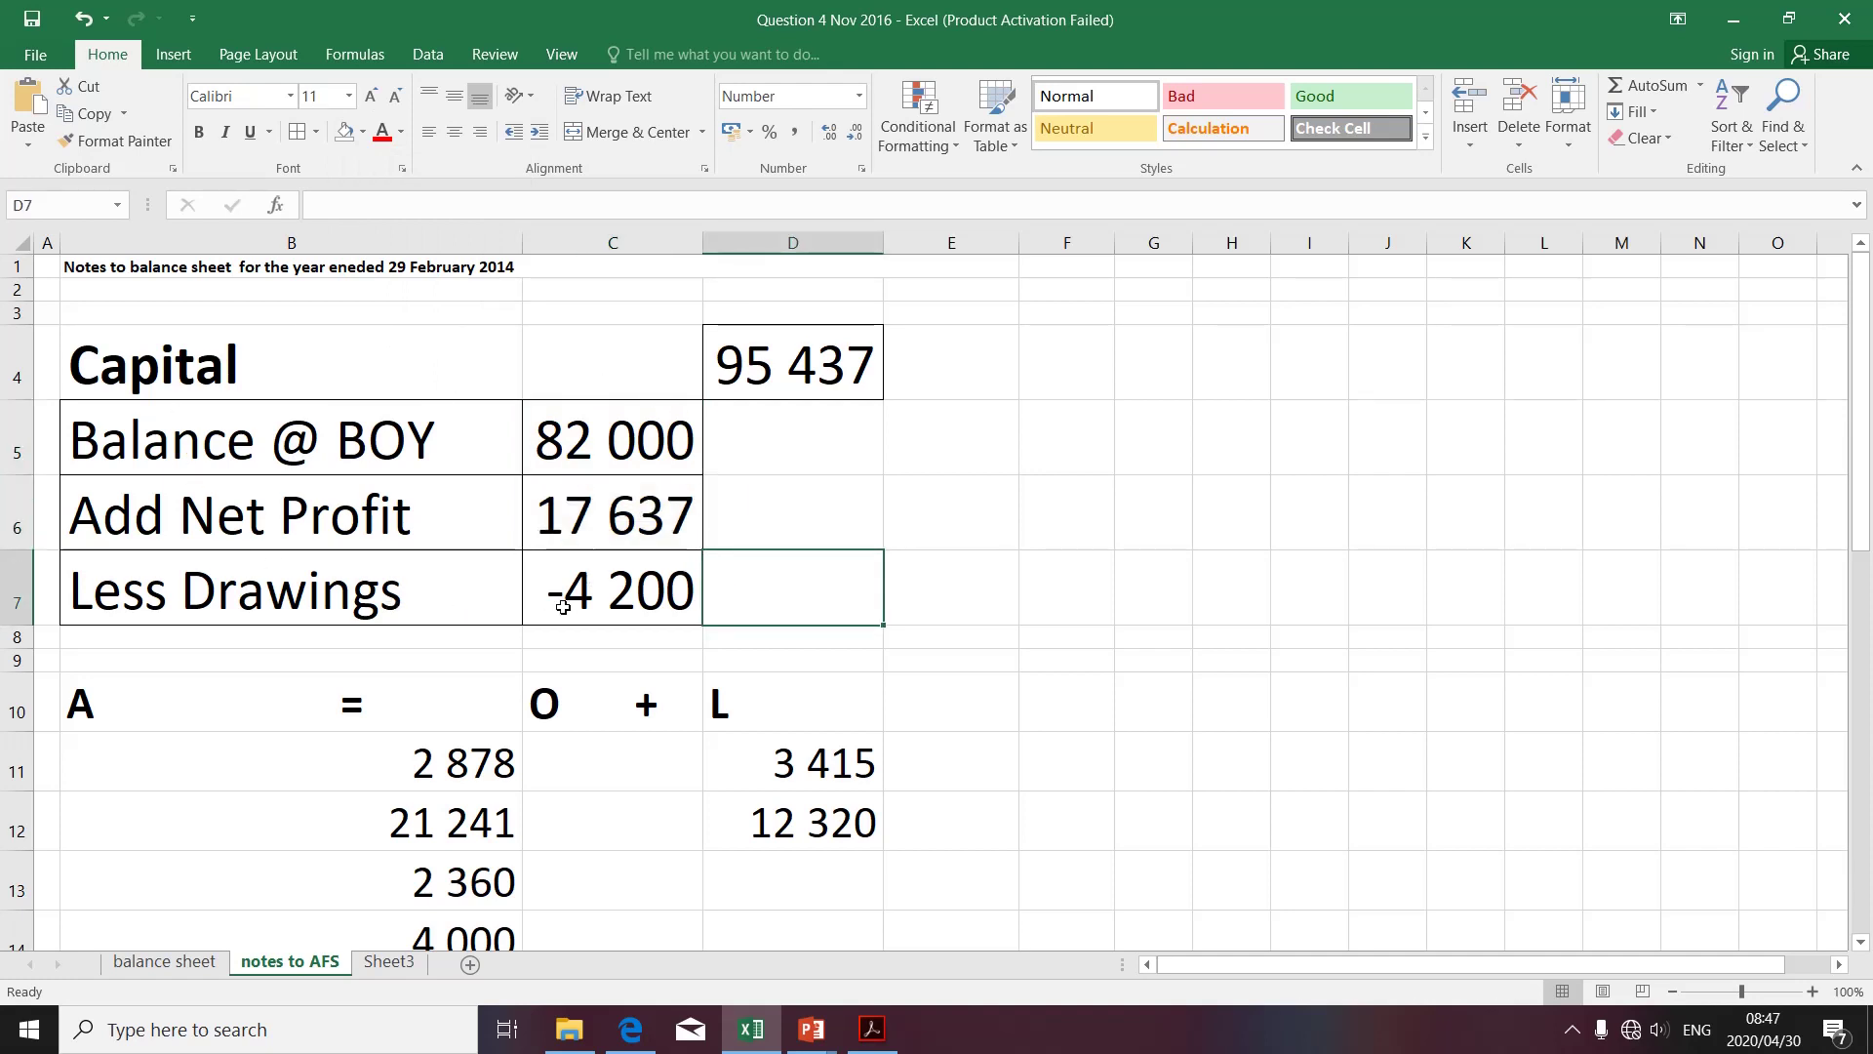
{"action": "scroll", "coordinate": [563, 607], "scroll_direction": "down", "scroll_amount": 3}
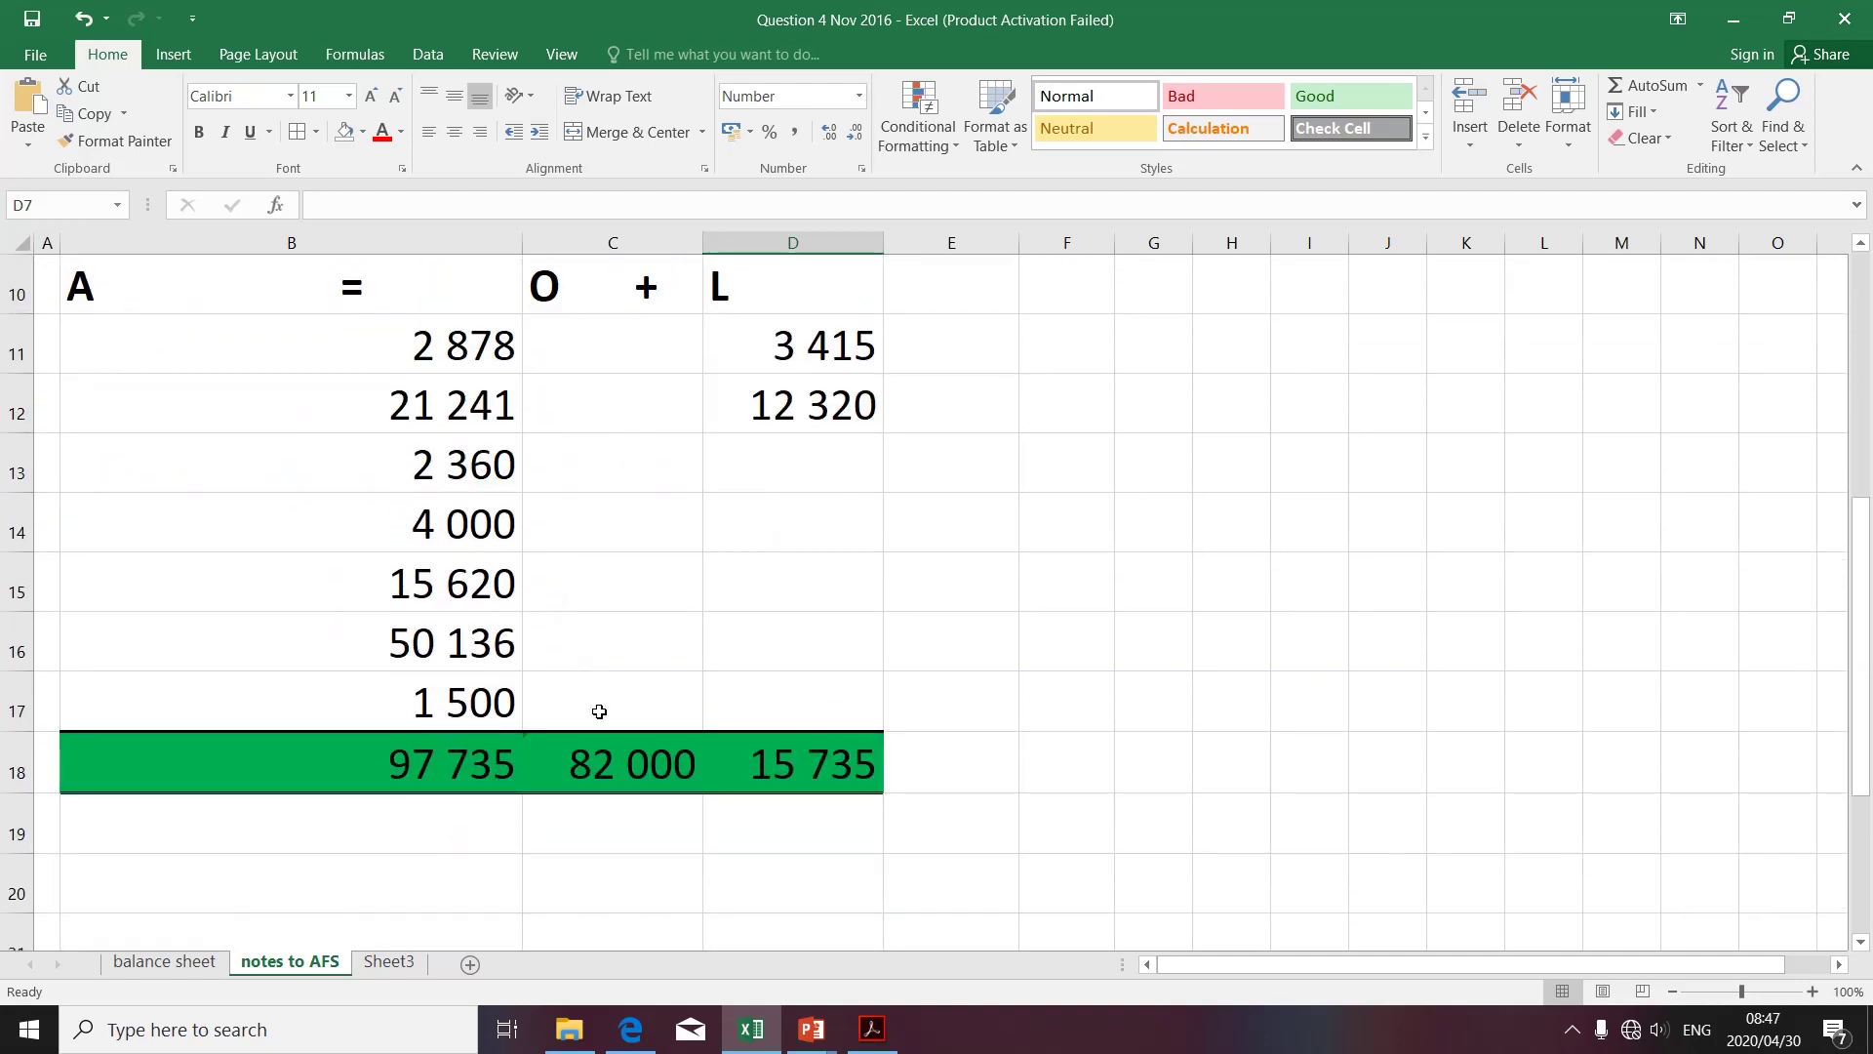
{"action": "left_click", "coordinate": [607, 752]}
{"action": "scroll", "coordinate": [579, 634], "scroll_direction": "up", "scroll_amount": 3}
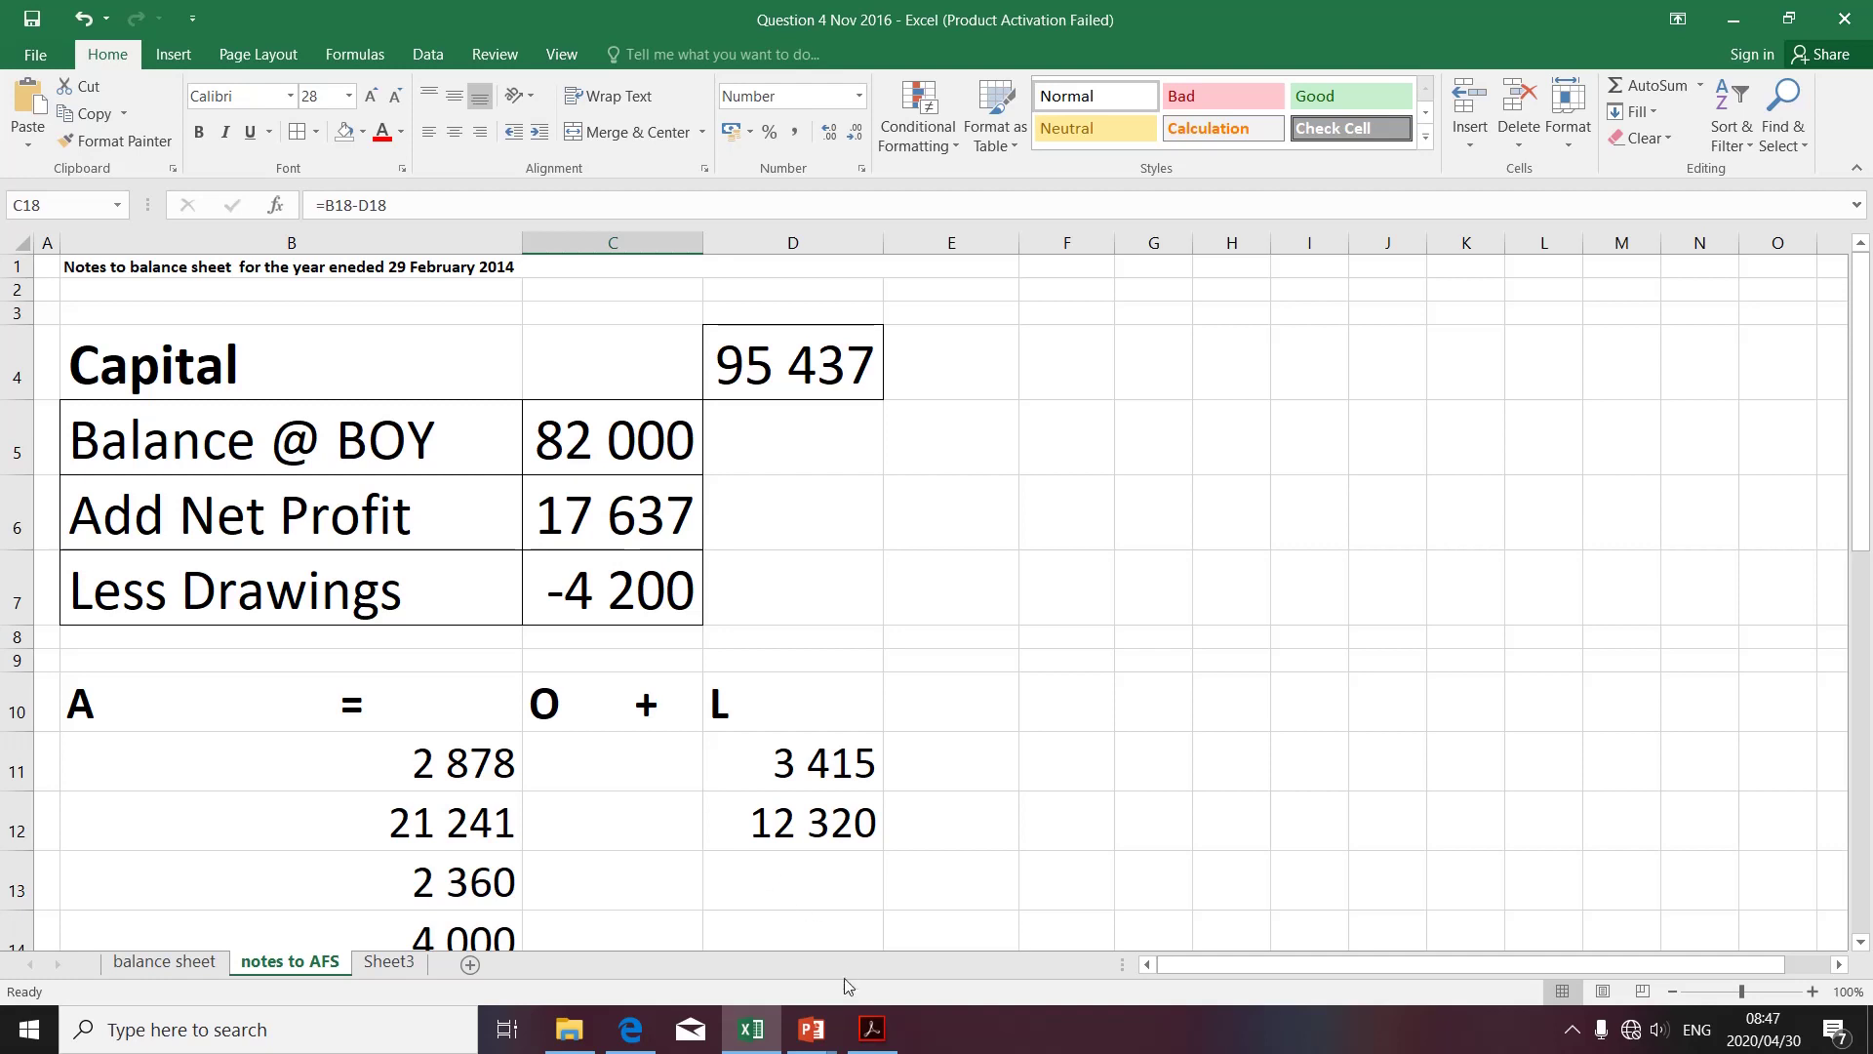
Switch to the running PowerPoint slide show and advance from the accounting equation slide to the contact details slide
{"action": "left_click", "coordinate": [817, 1026]}
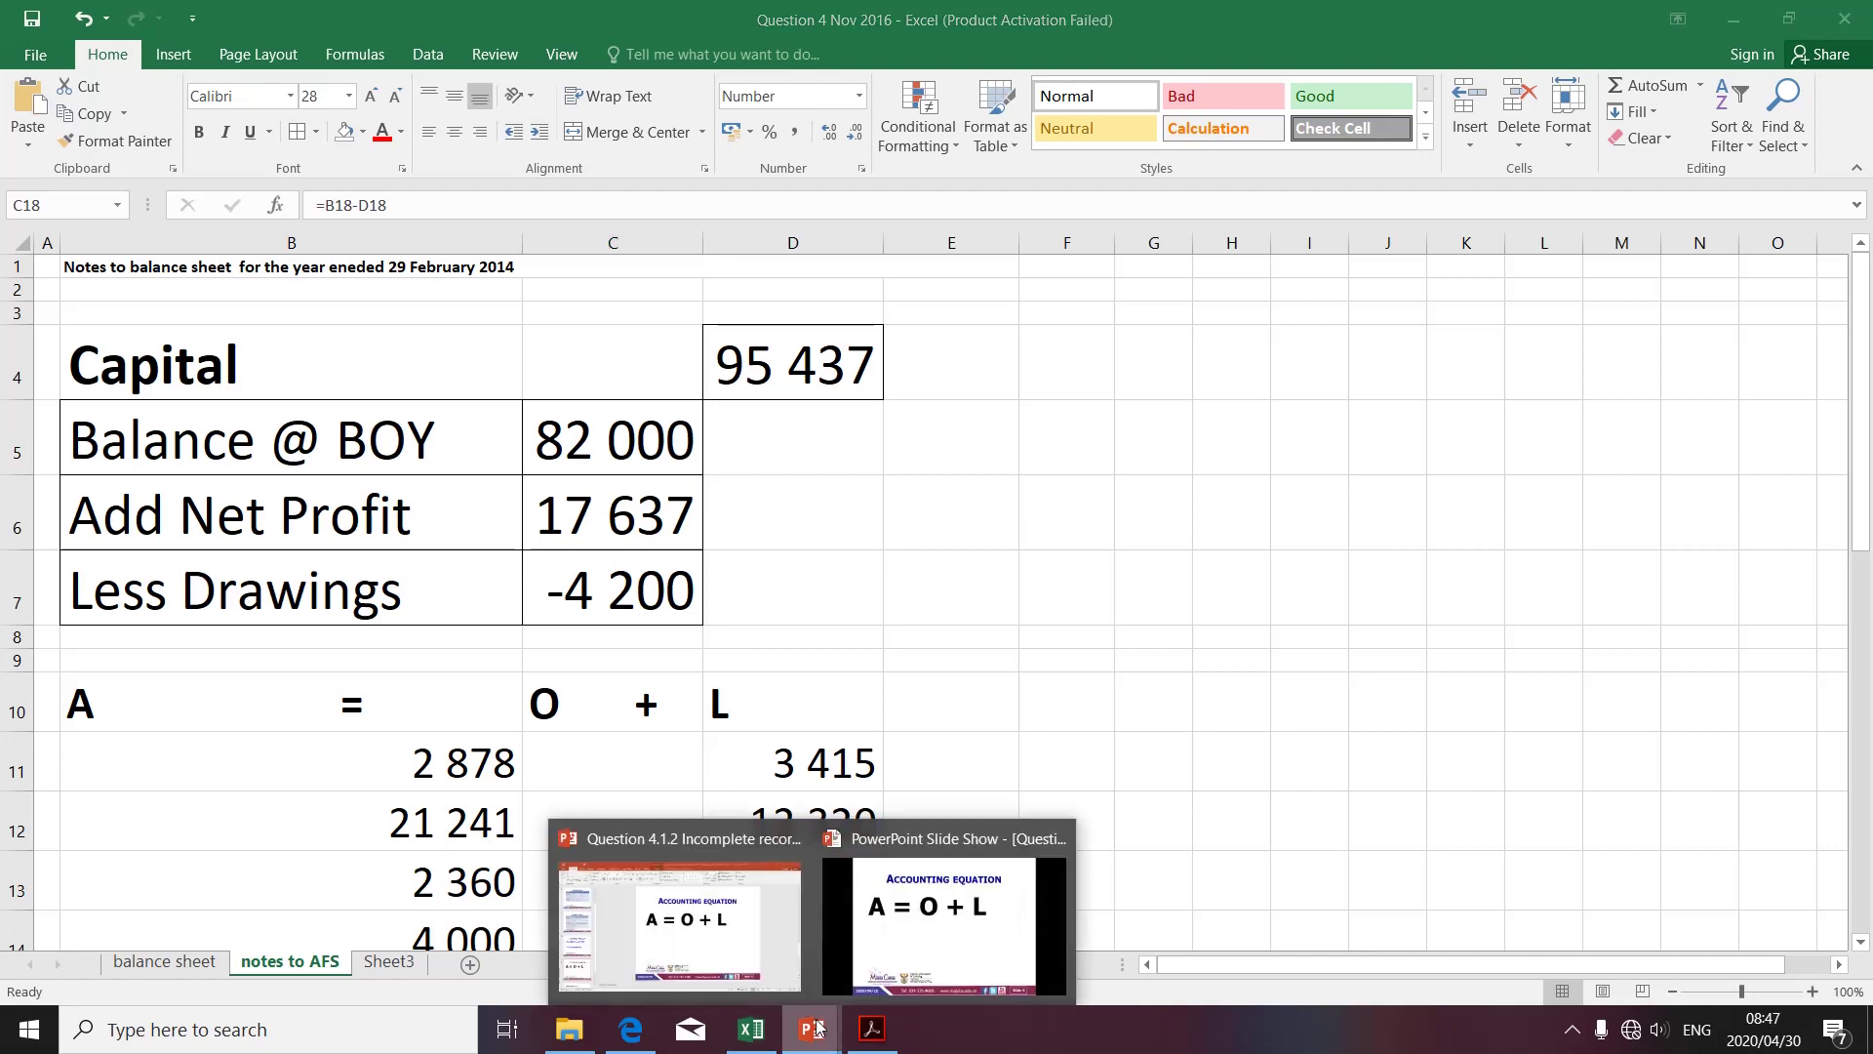
{"action": "left_click", "coordinate": [880, 969]}
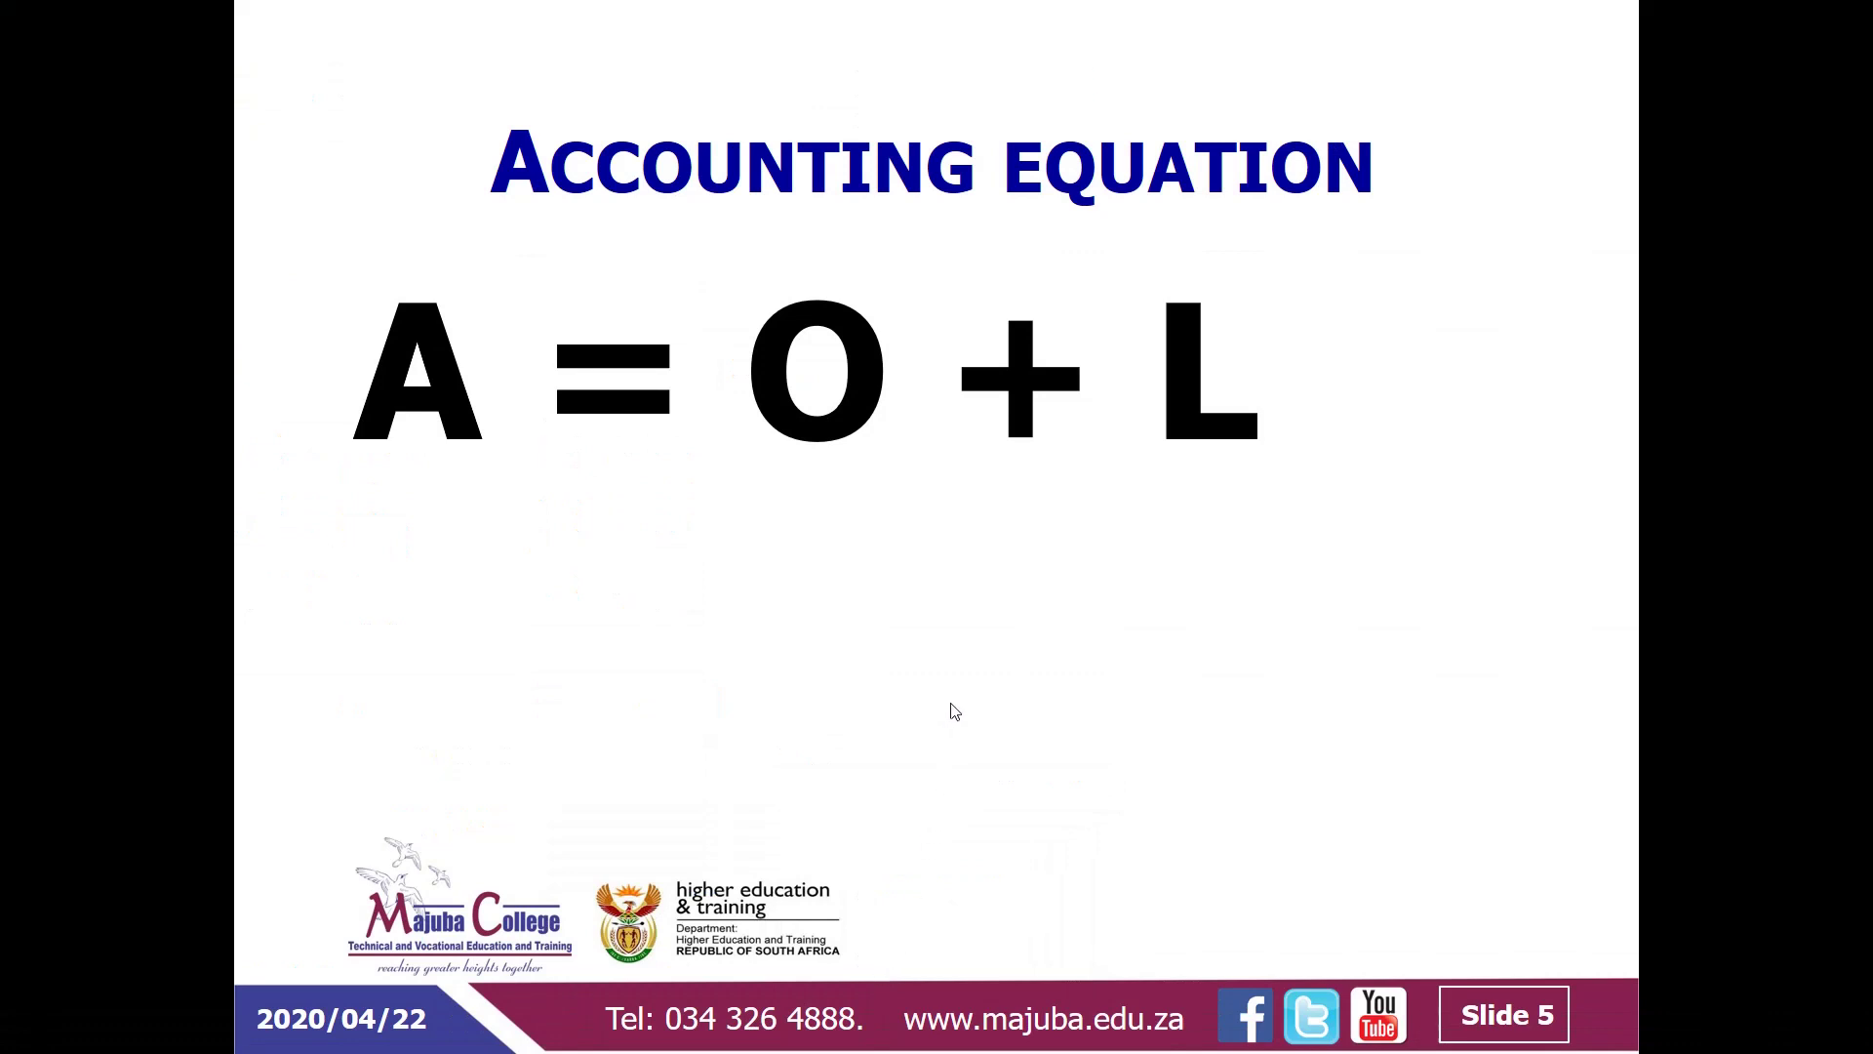
{"action": "left_click", "coordinate": [961, 656]}
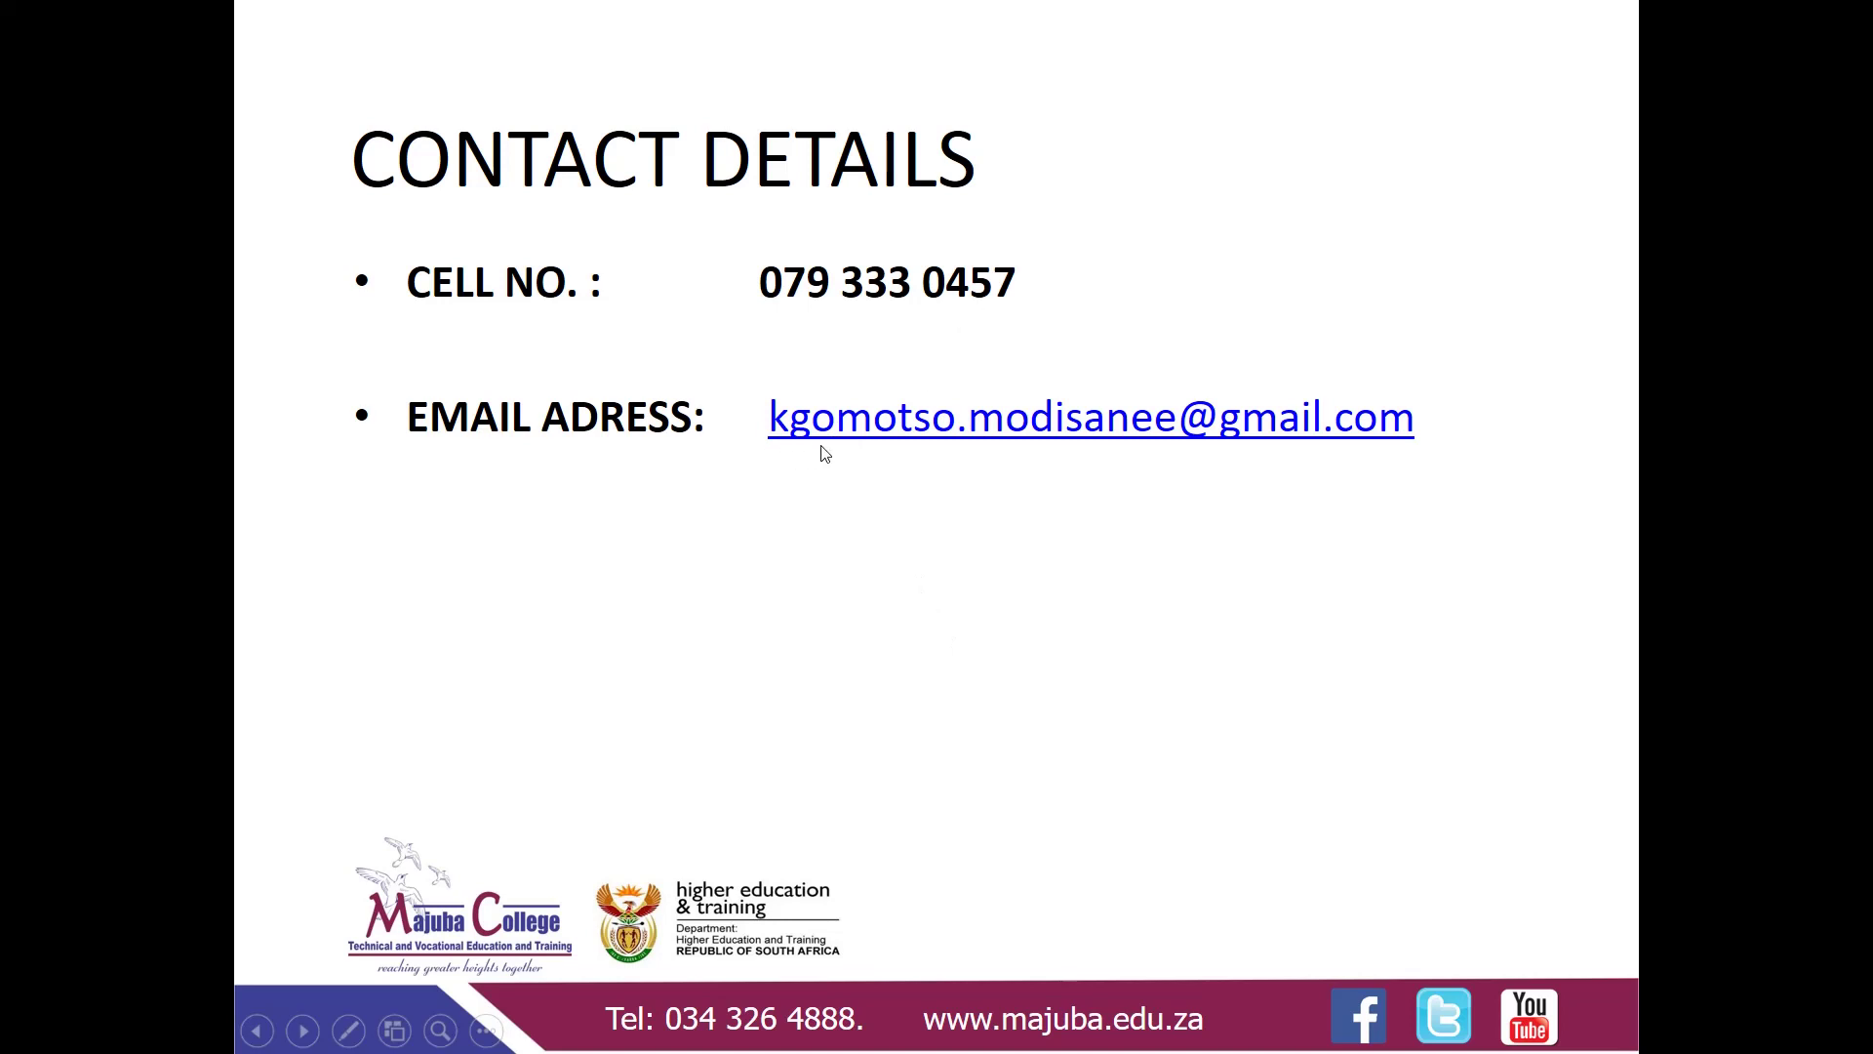
{"action": "key", "text": "super+d"}
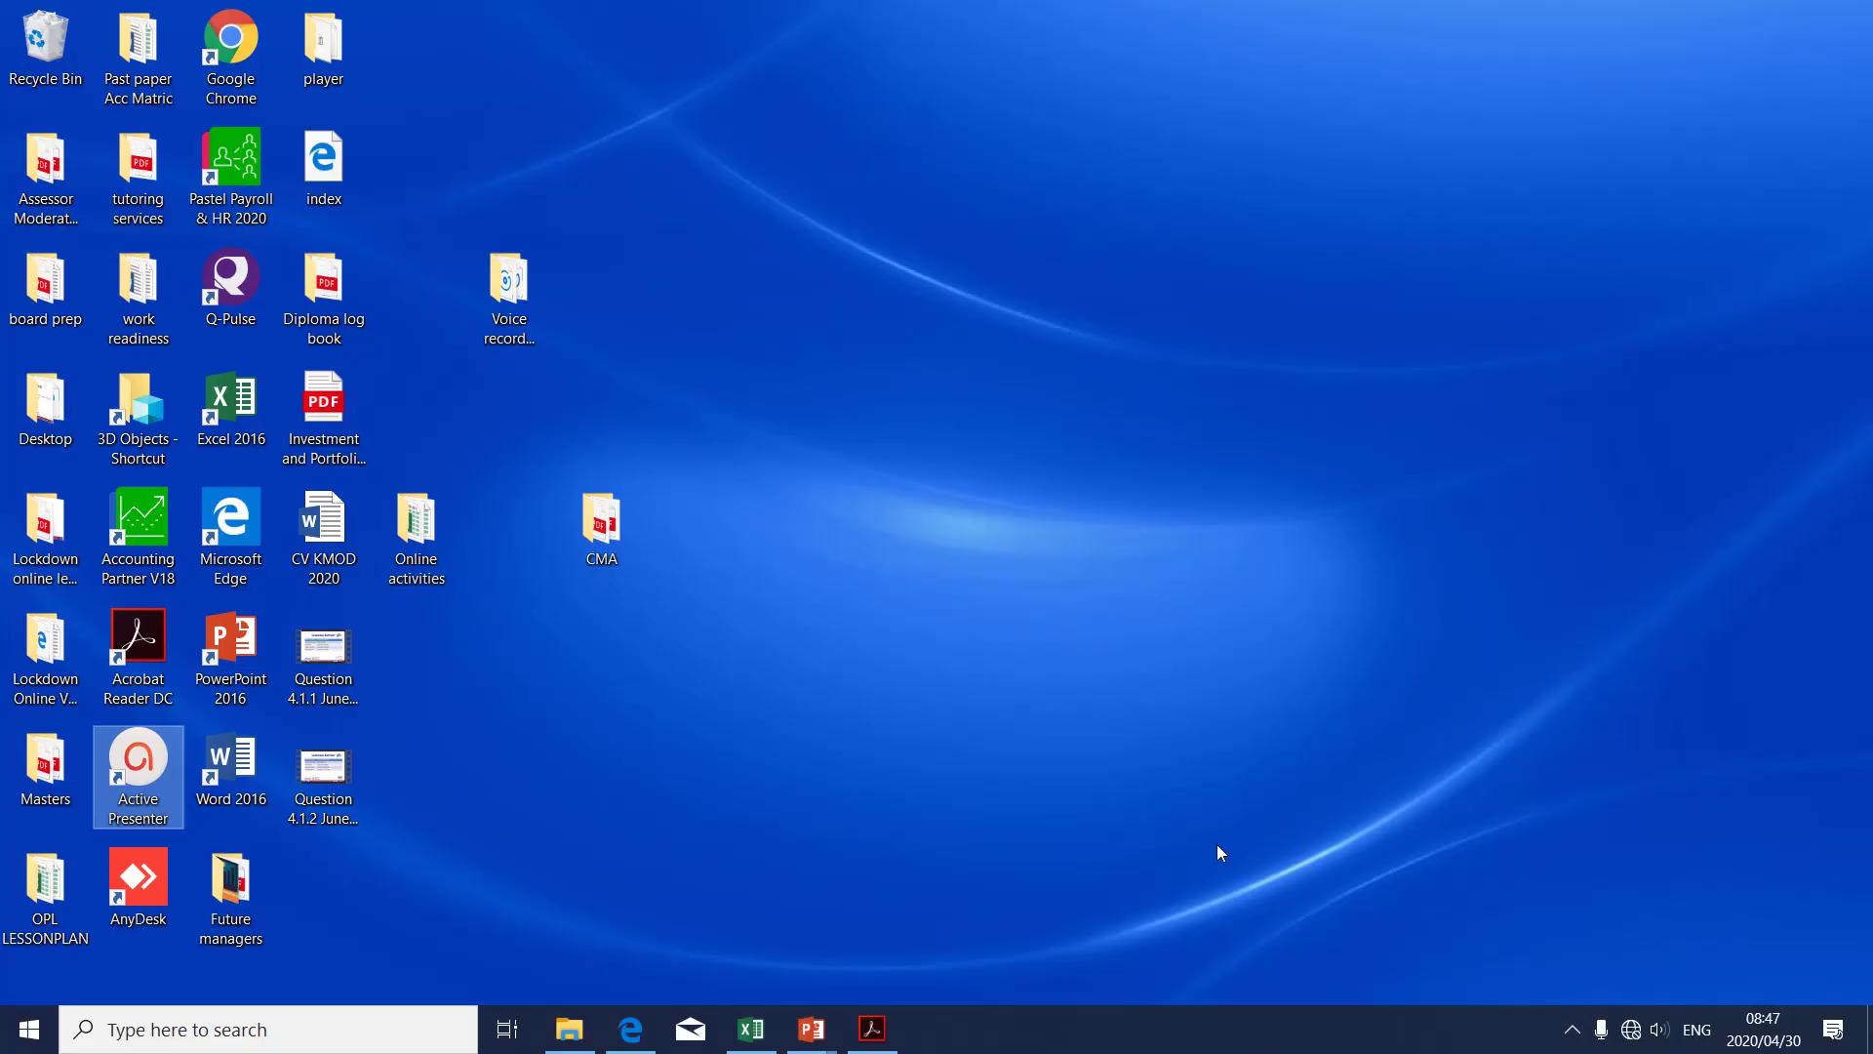
{"action": "left_click", "coordinate": [1571, 1029]}
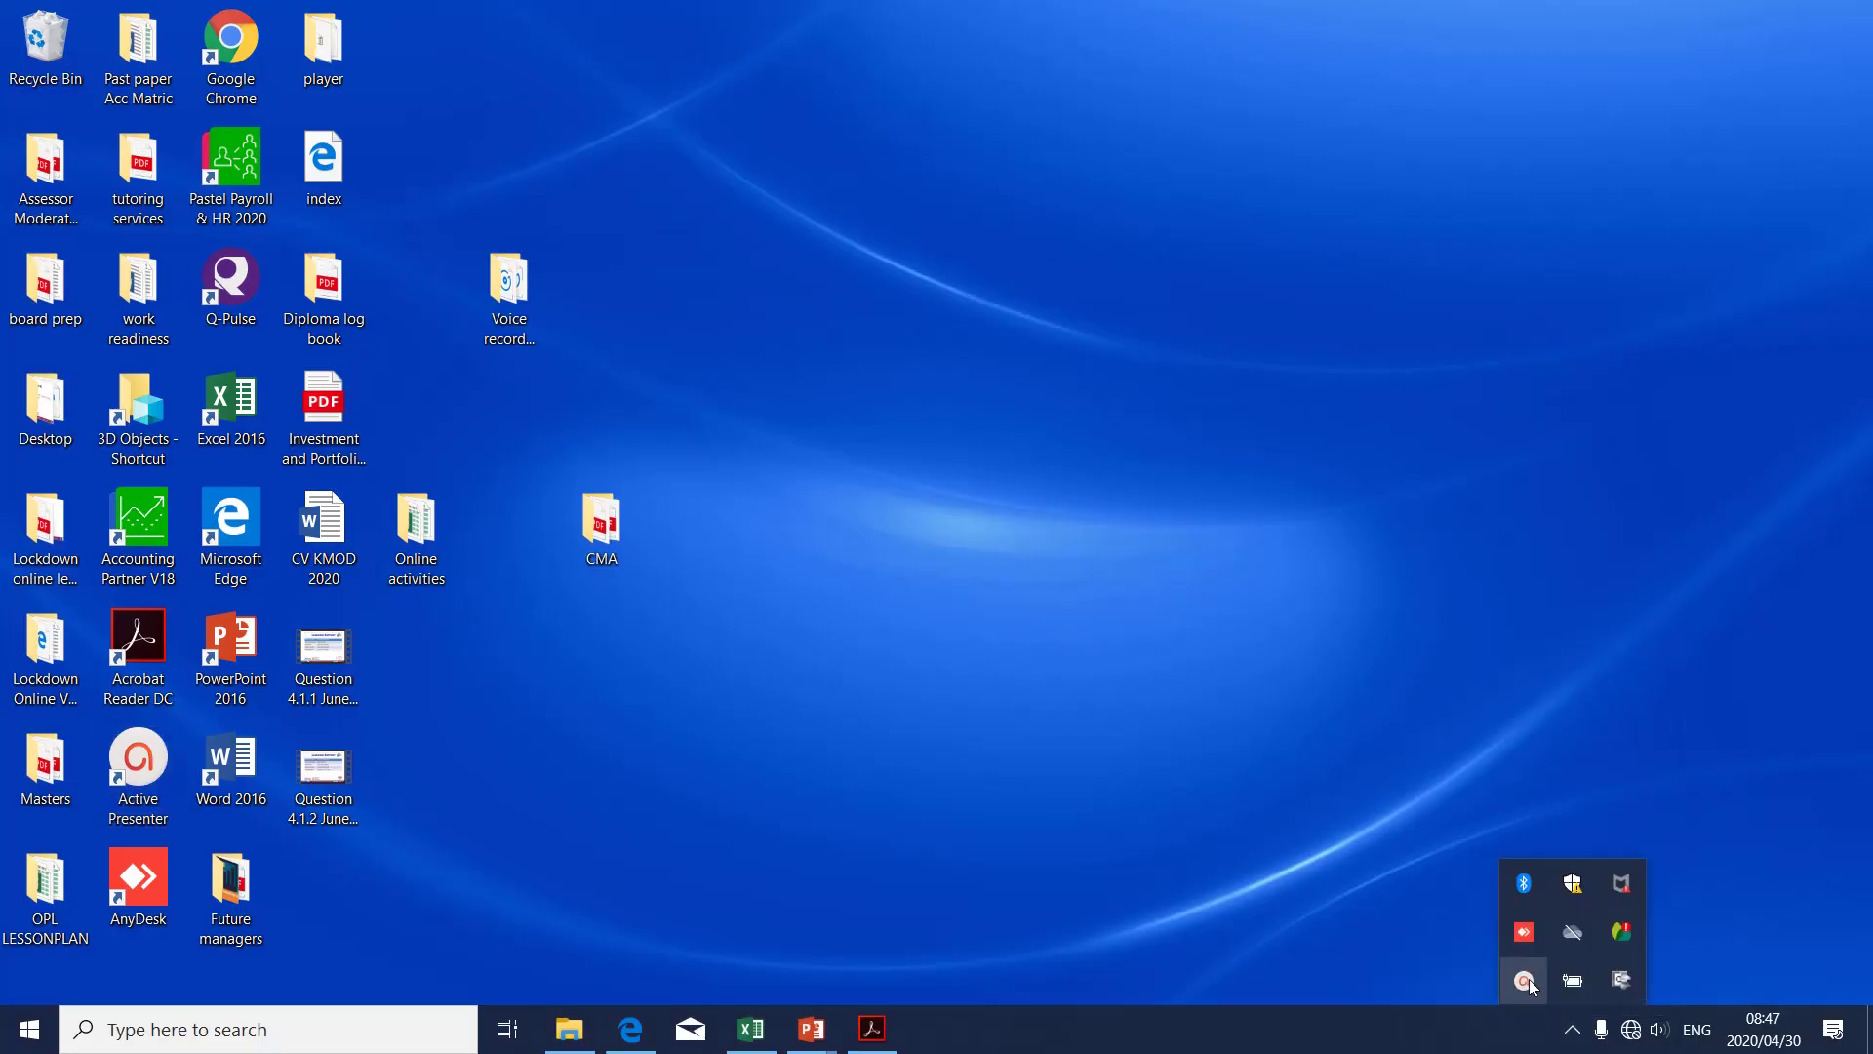